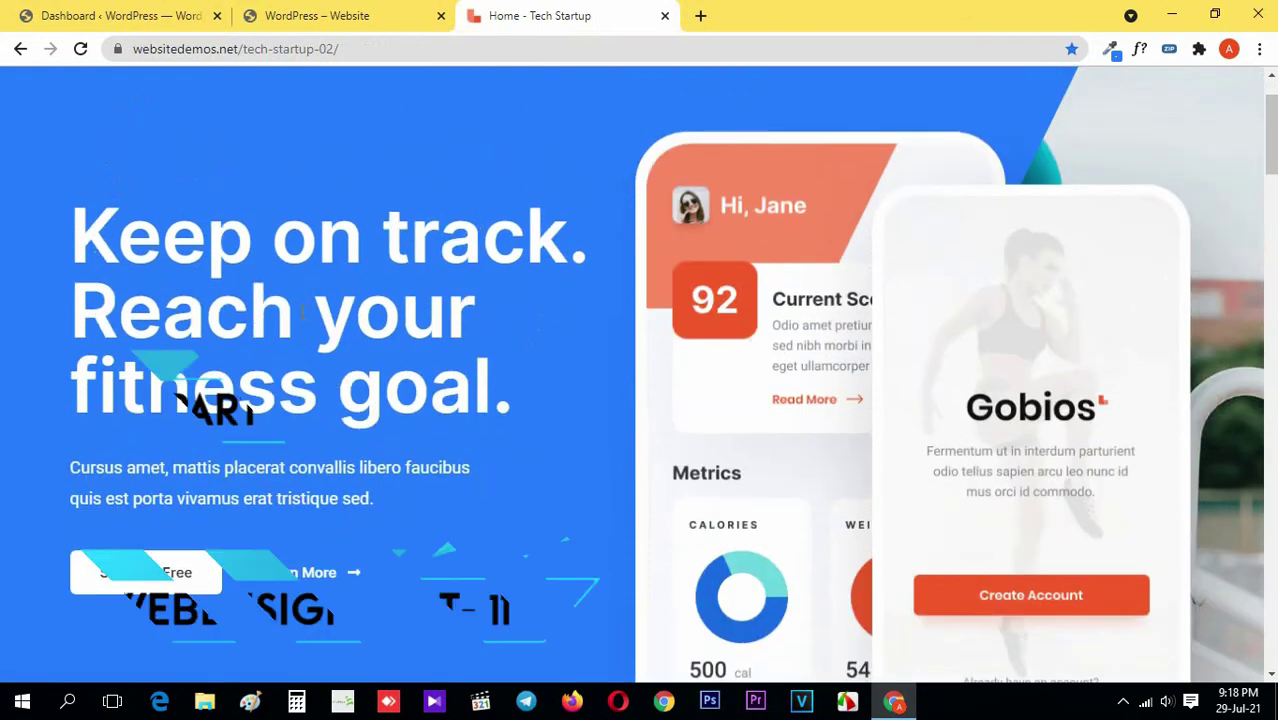
- Look through the Tech Startup demo page from the hero section to the Progress Tracker section
{"action": "scroll", "coordinate": [311, 294], "scroll_direction": "down", "scroll_amount": 4}
{"action": "scroll", "coordinate": [70, 350], "scroll_direction": "down", "scroll_amount": 1}
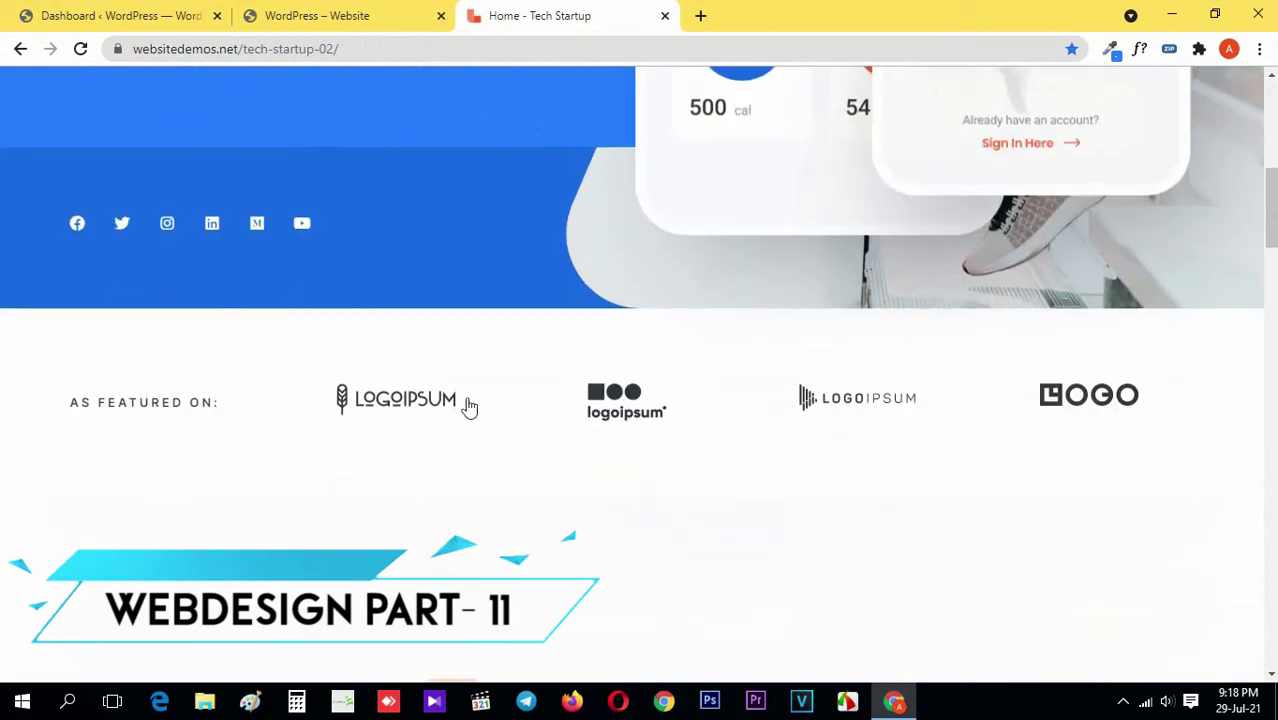
{"action": "scroll", "coordinate": [124, 332], "scroll_direction": "down", "scroll_amount": 2}
{"action": "left_click_drag", "start_coordinate": [76, 217], "coordinate": [212, 217]}
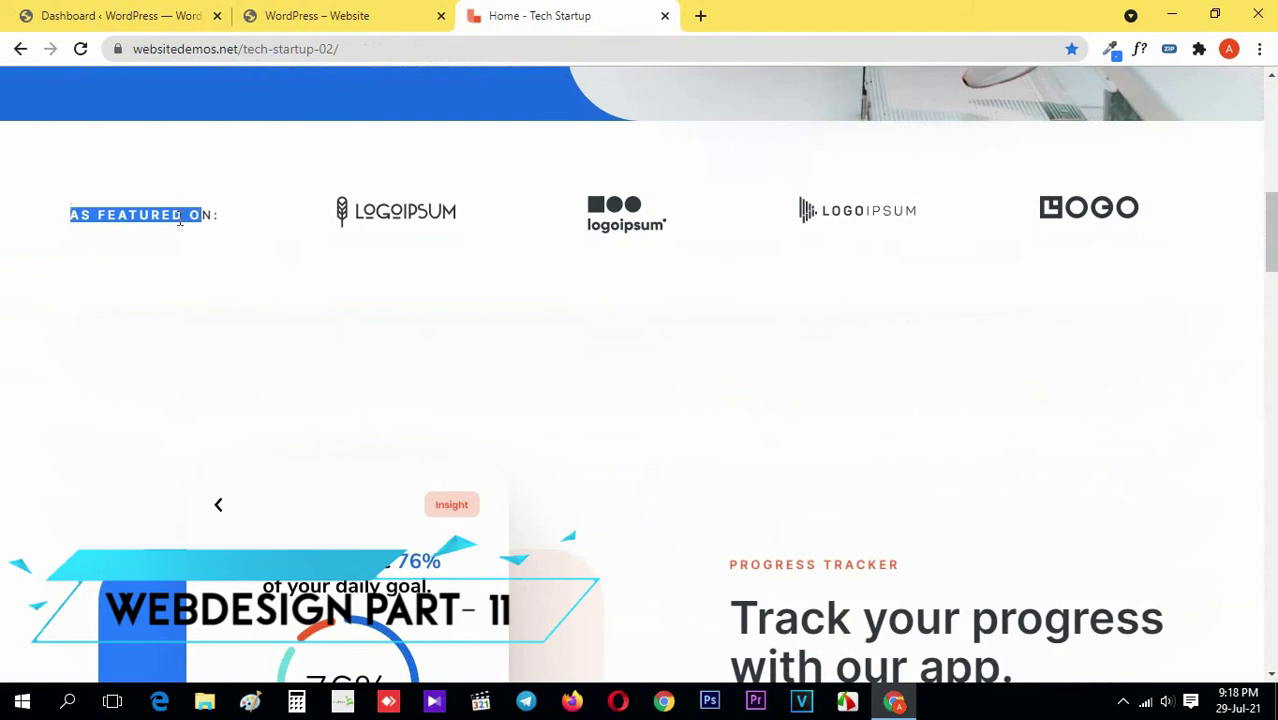
{"action": "left_click", "coordinate": [163, 219]}
{"action": "scroll", "coordinate": [123, 285], "scroll_direction": "down", "scroll_amount": 3}
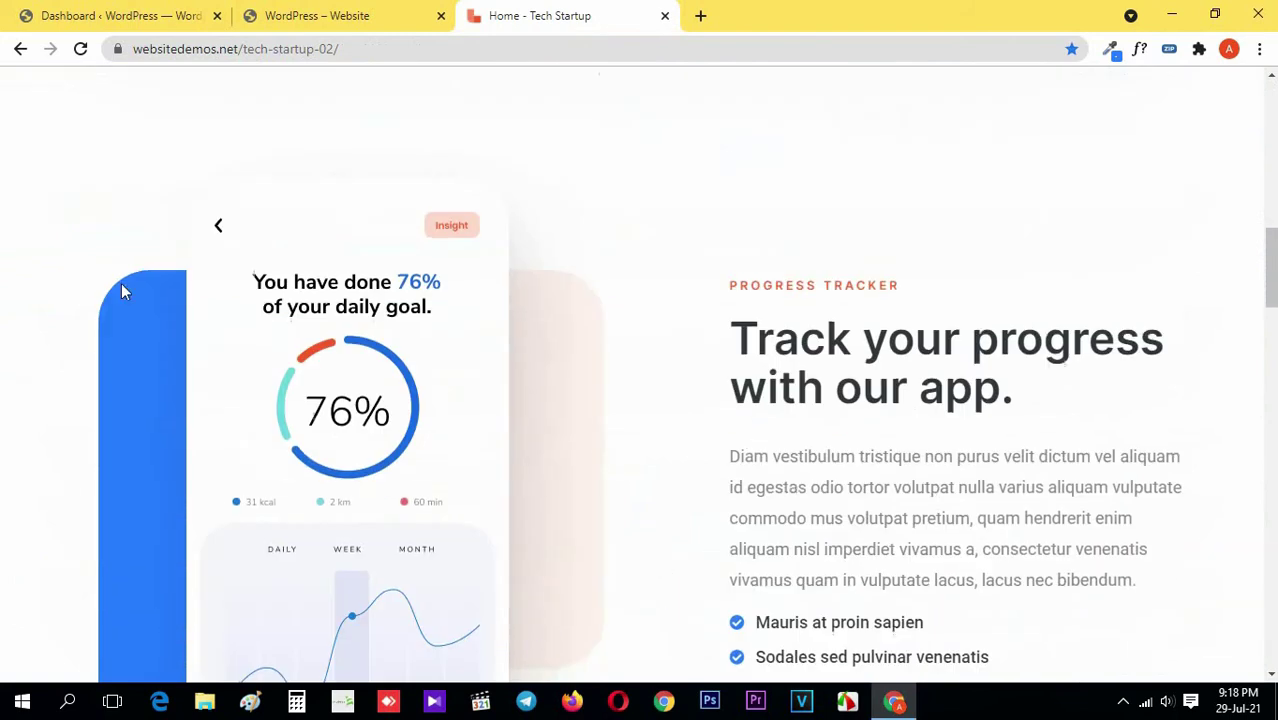
{"action": "scroll", "coordinate": [736, 389], "scroll_direction": "down", "scroll_amount": 1}
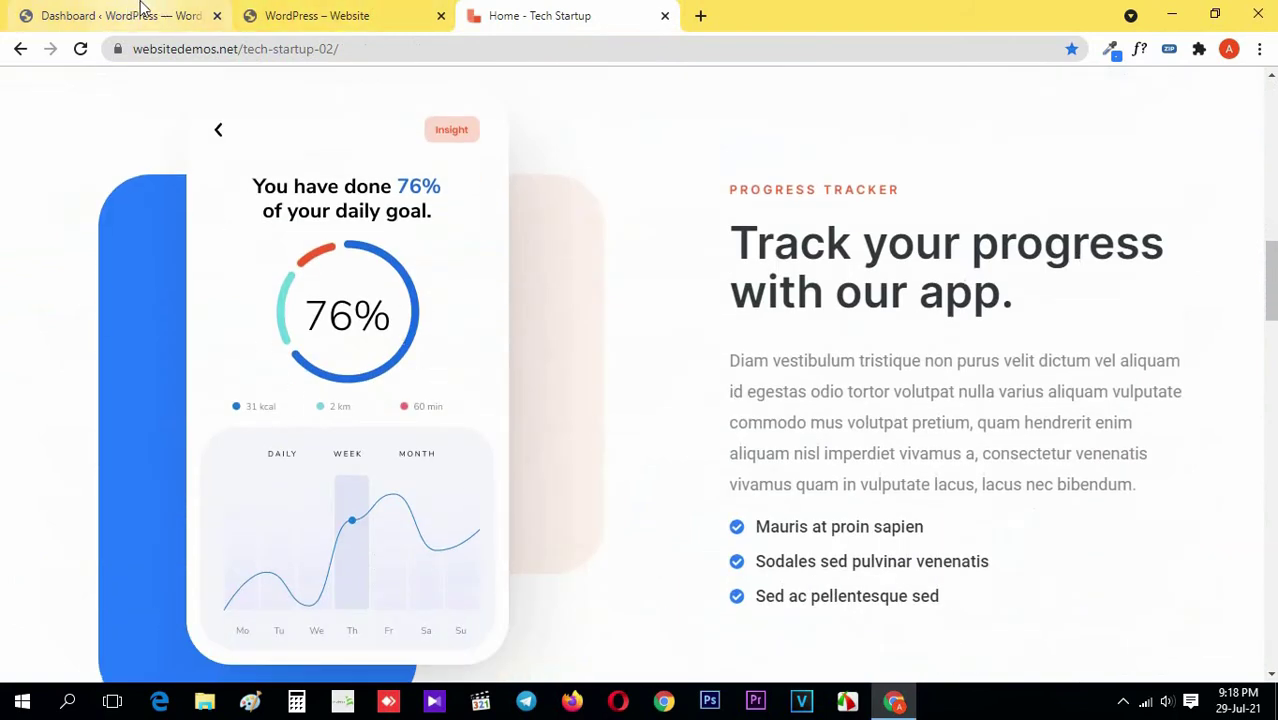
- Open the WordPress site's home page for editing with Elementor in a new tab and close the dashboard tab
{"action": "left_click", "coordinate": [325, 15]}
{"action": "right_click", "coordinate": [422, 84]}
{"action": "left_click", "coordinate": [531, 97]}
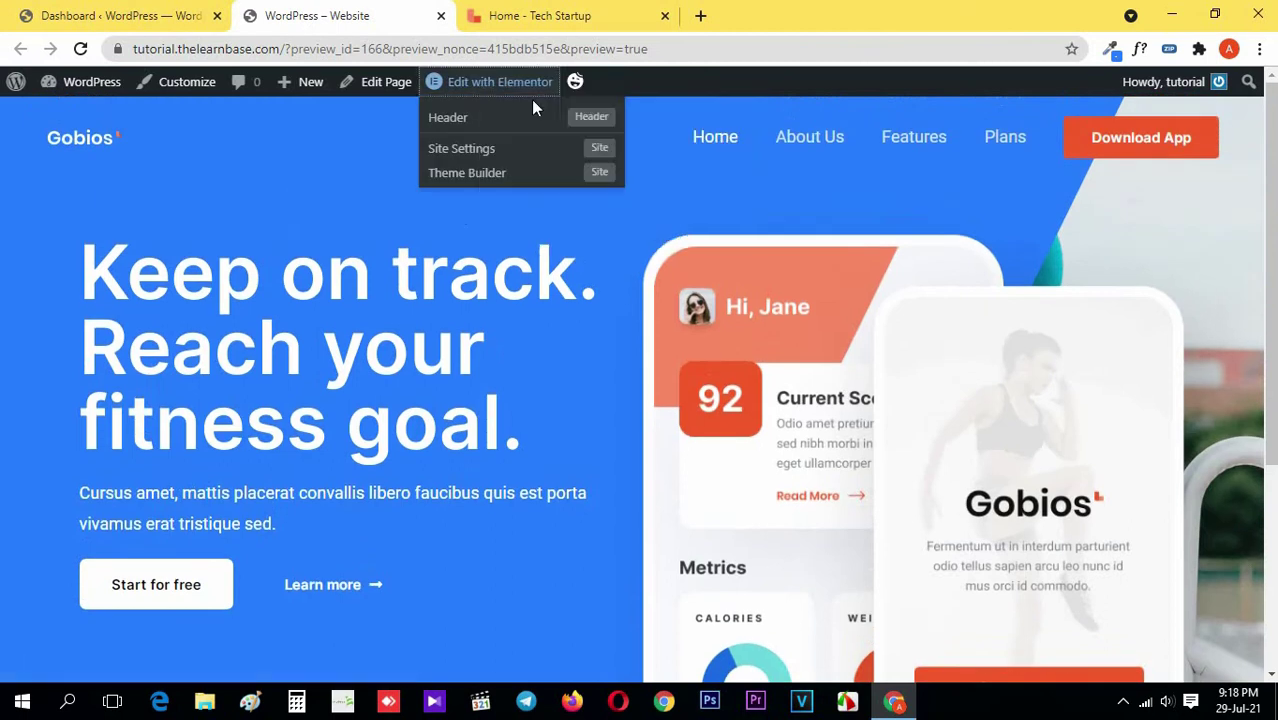
{"action": "left_click", "coordinate": [155, 10]}
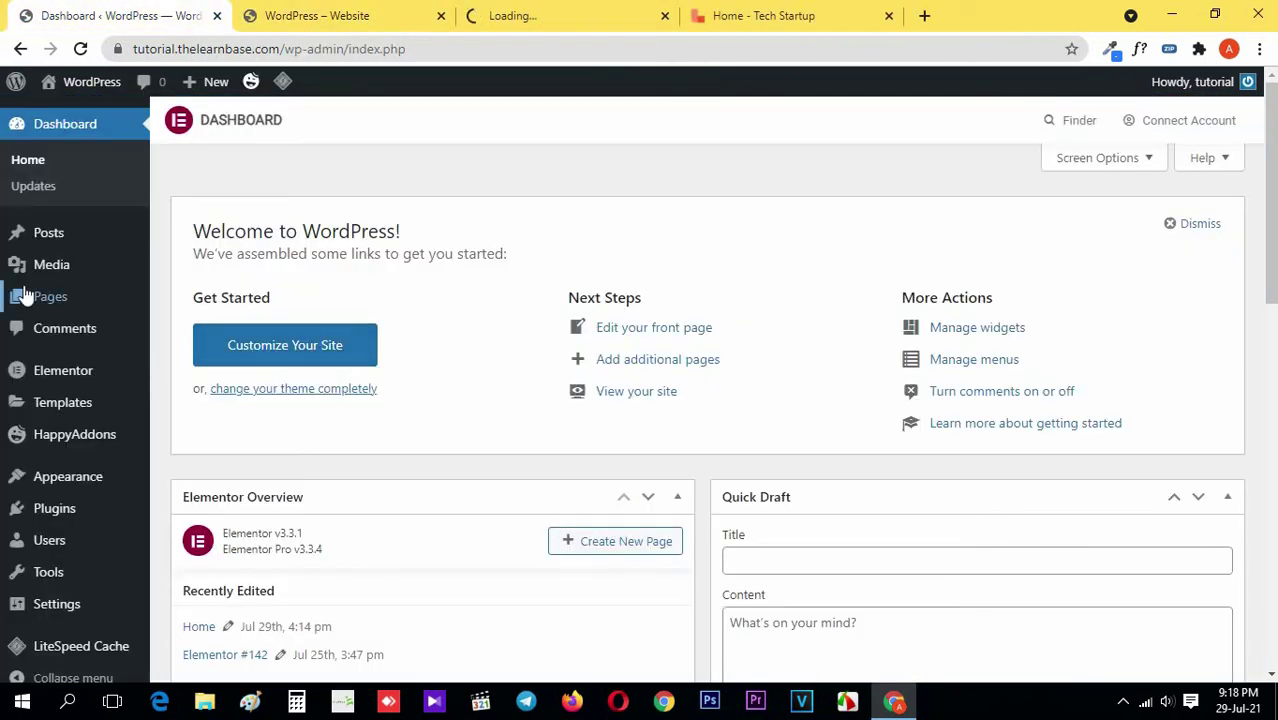
{"action": "mouse_move", "coordinate": [50, 296]}
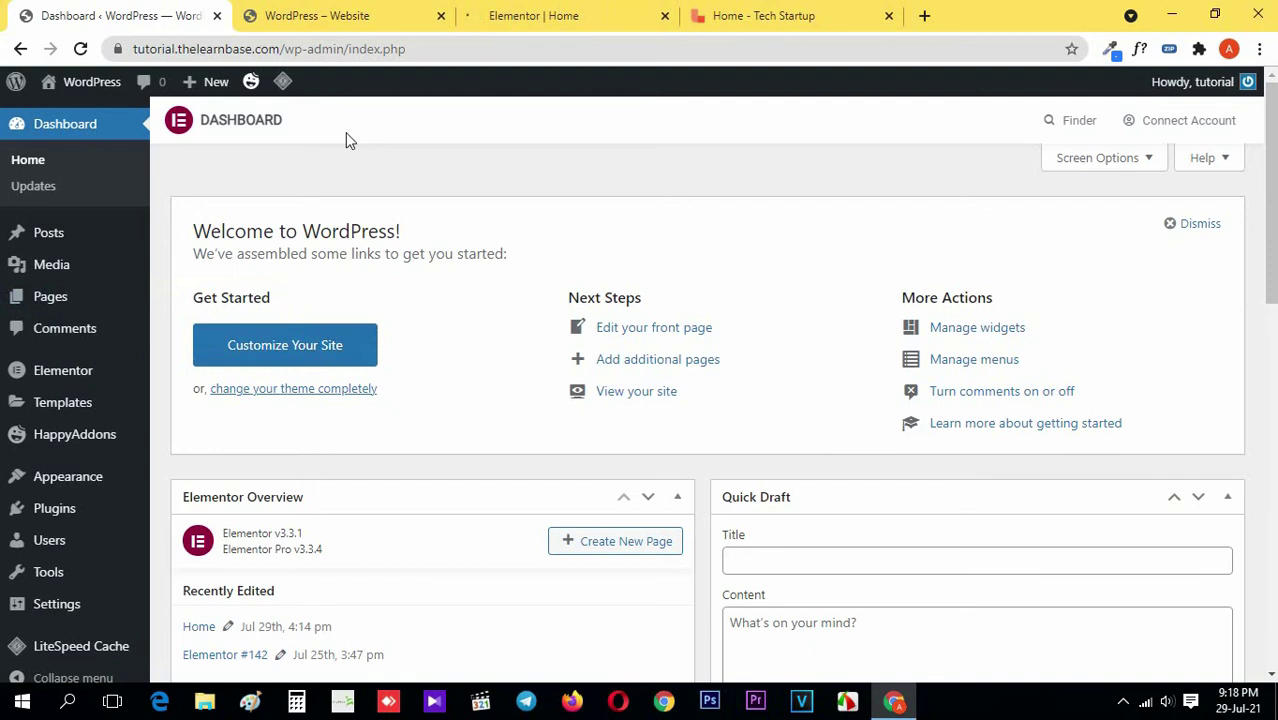
{"action": "left_click", "coordinate": [217, 15]}
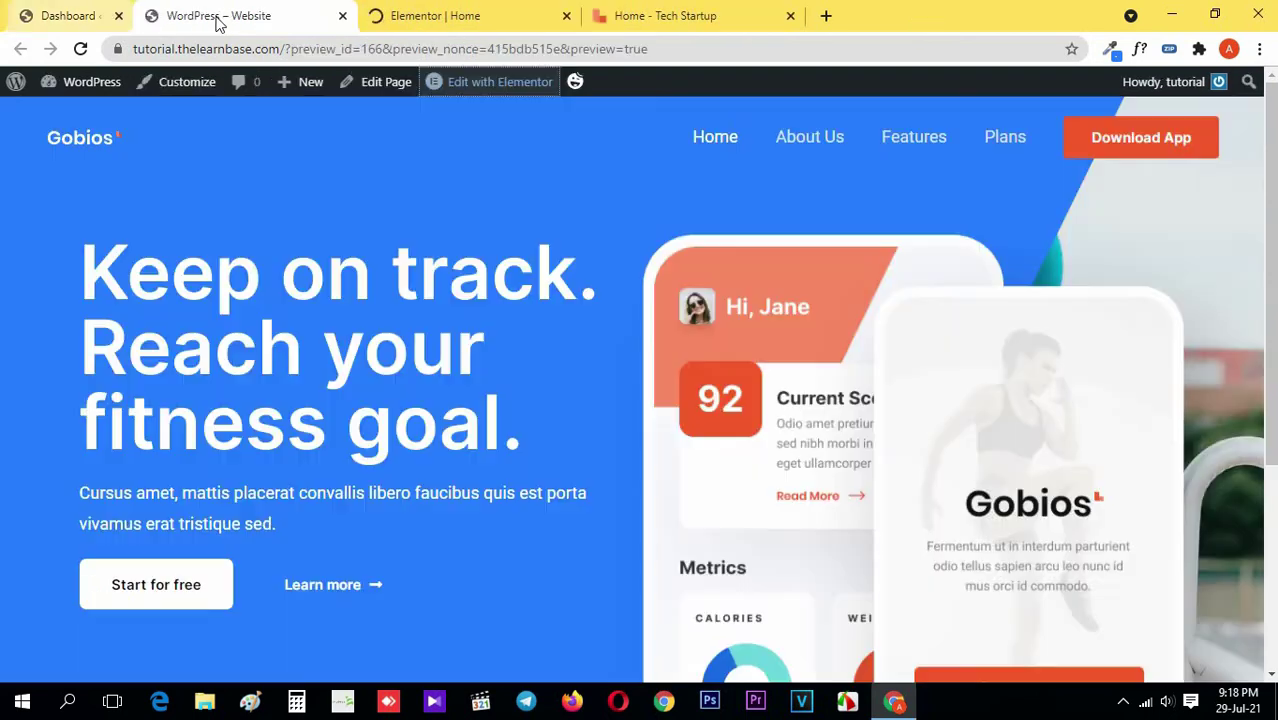
- Compare the bottom of the site's own home page with the demo page's sections below the hero
{"action": "scroll", "coordinate": [58, 316], "scroll_direction": "down", "scroll_amount": 3}
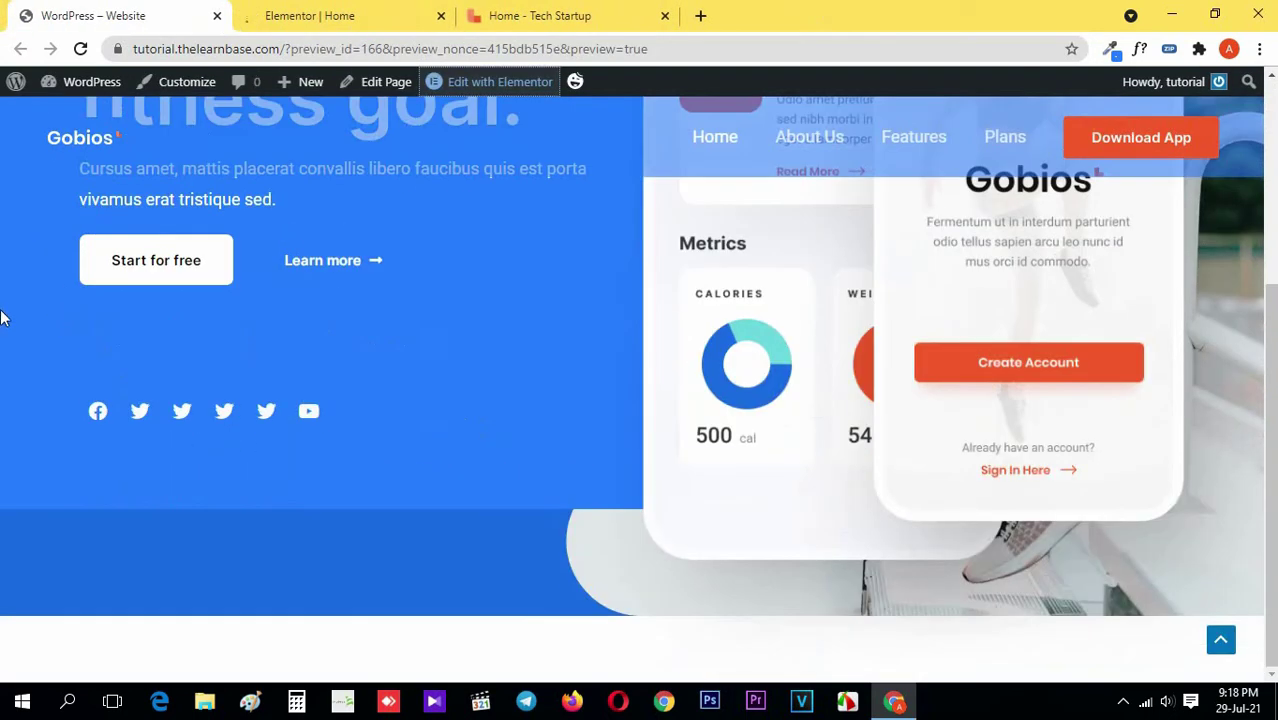
{"action": "scroll", "coordinate": [208, 378], "scroll_direction": "up", "scroll_amount": 3}
{"action": "left_click", "coordinate": [516, 12]}
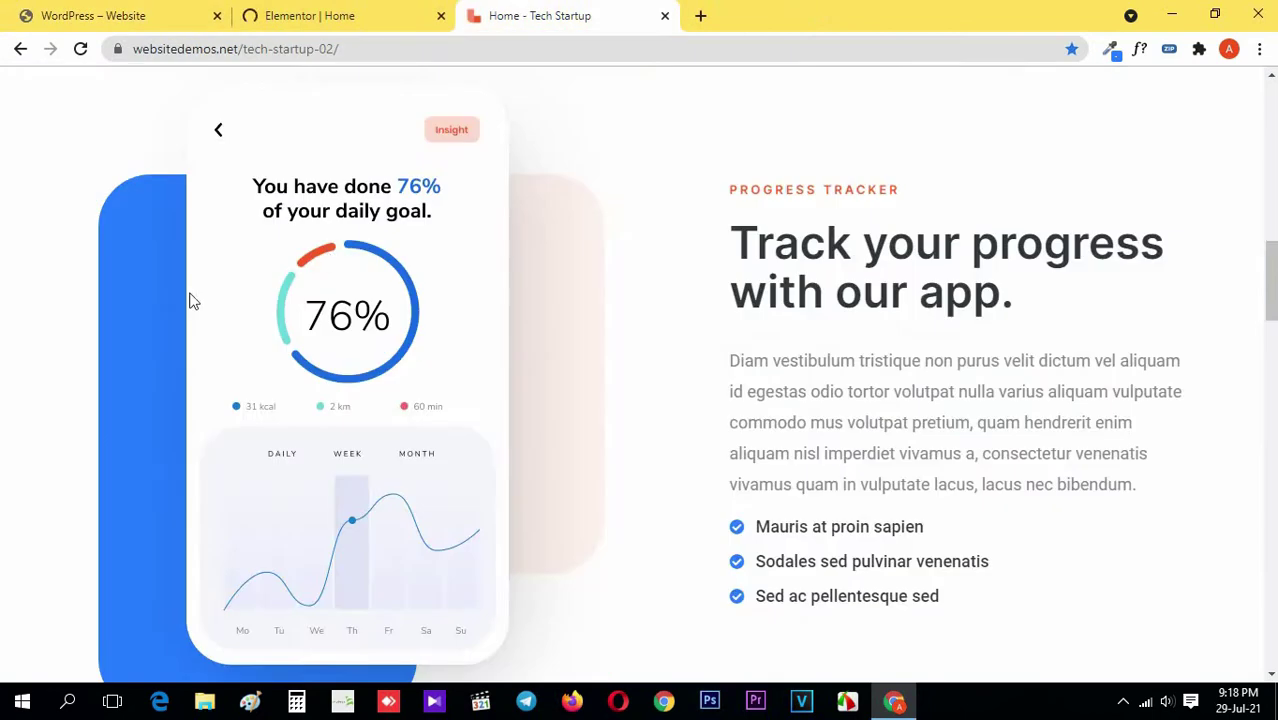
{"action": "scroll", "coordinate": [191, 310], "scroll_direction": "up", "scroll_amount": 5}
{"action": "scroll", "coordinate": [213, 316], "scroll_direction": "up", "scroll_amount": 2}
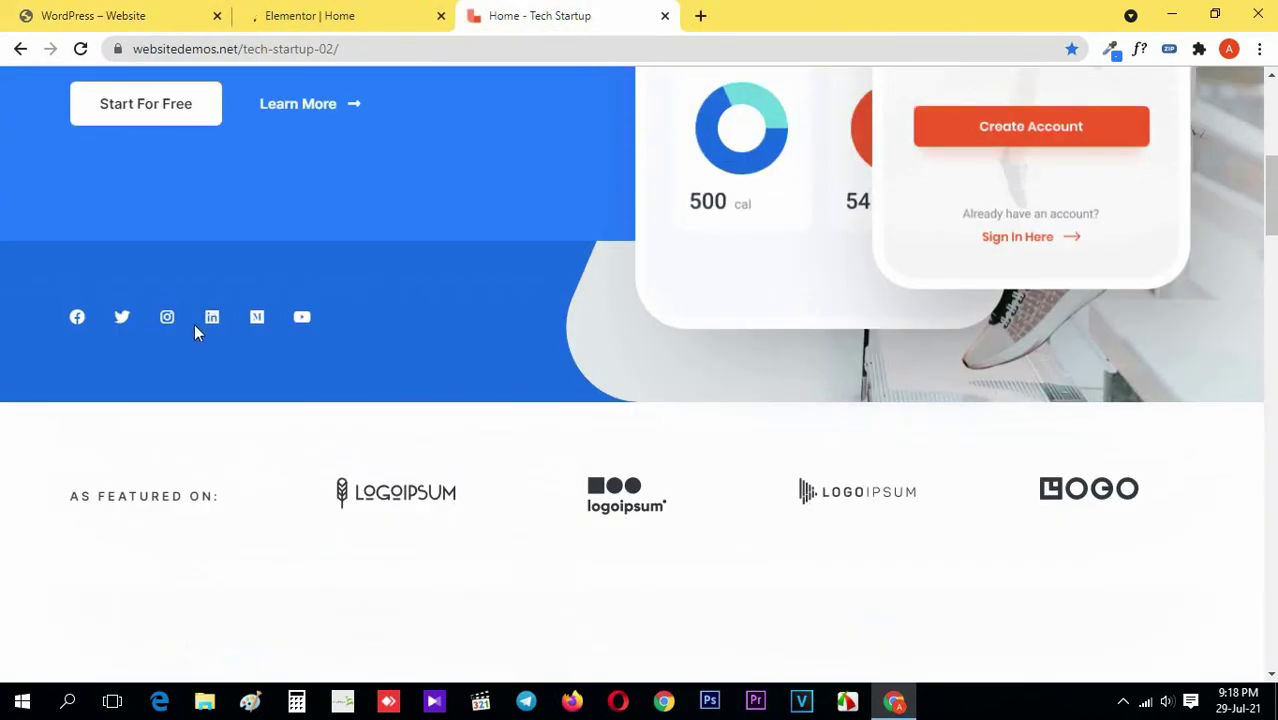
{"action": "scroll", "coordinate": [194, 323], "scroll_direction": "down", "scroll_amount": 6}
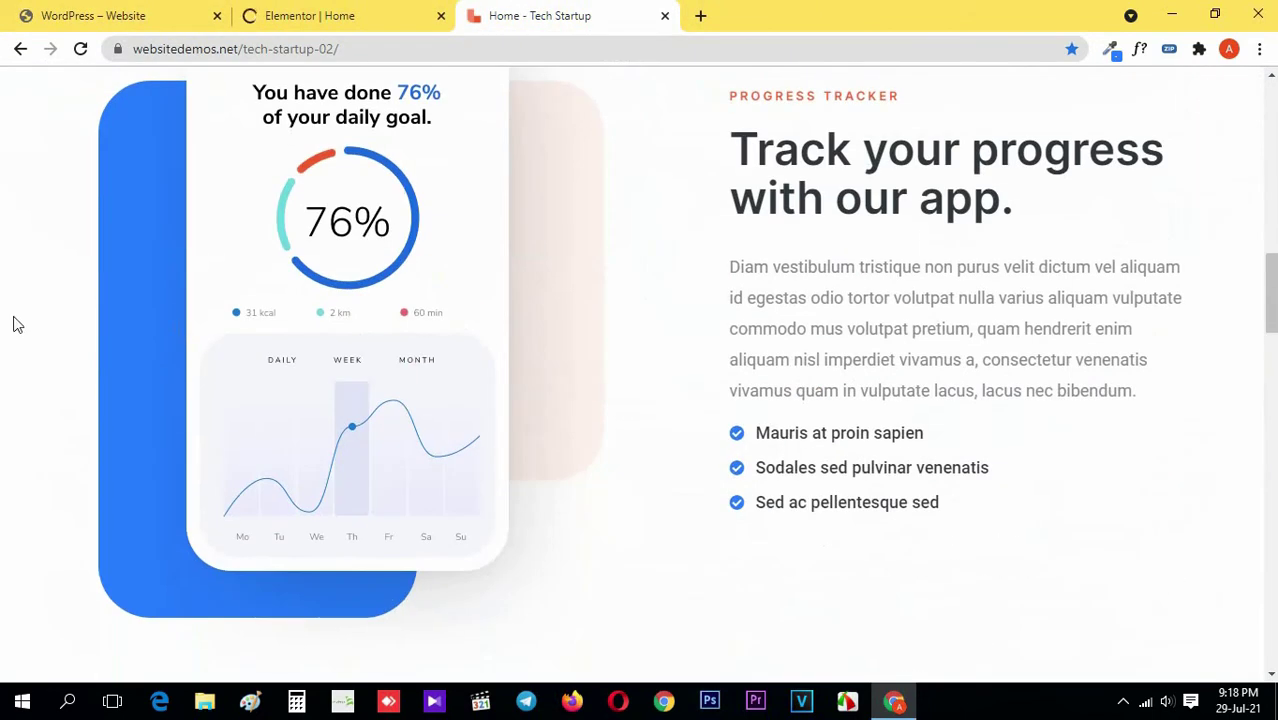
{"action": "scroll", "coordinate": [14, 326], "scroll_direction": "up", "scroll_amount": 5}
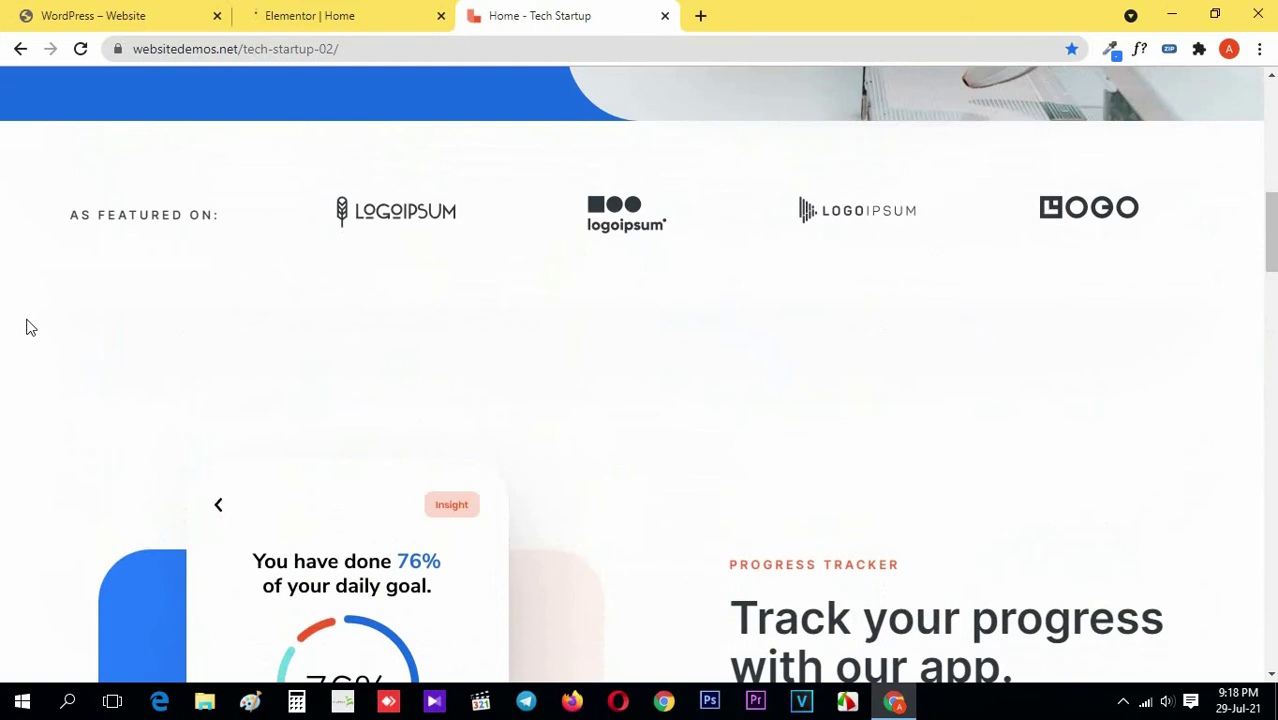
- Examine the "AS FEATURED ON:" label and the logo row beside it on the demo page
{"action": "left_click", "coordinate": [350, 14]}
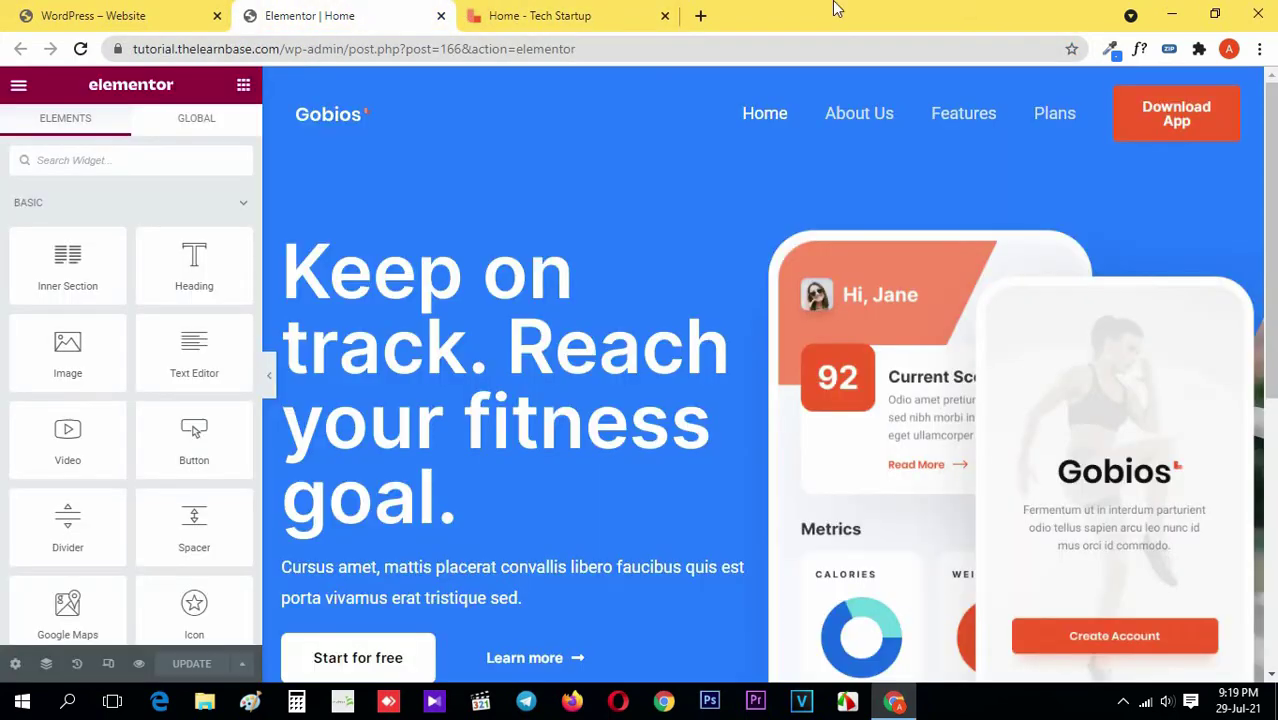
{"action": "key", "text": "ctrl+Tab"}
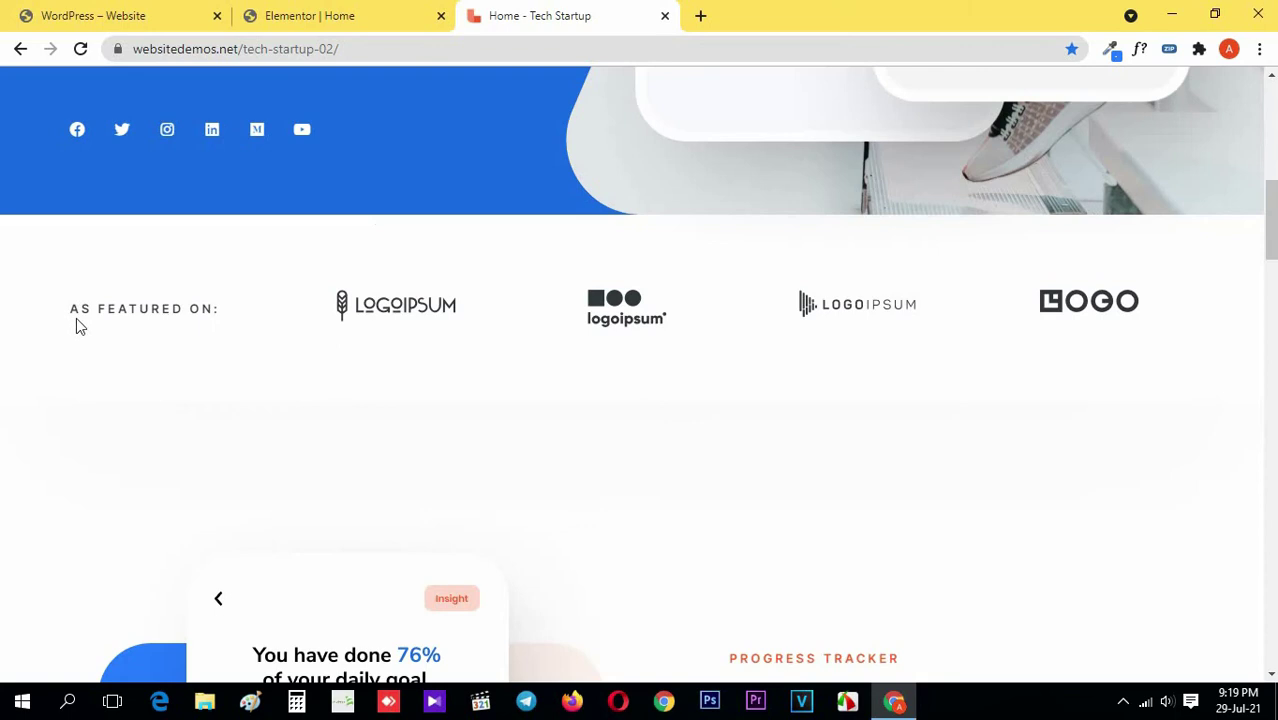
{"action": "left_click_drag", "start_coordinate": [74, 313], "coordinate": [220, 326]}
{"action": "left_click", "coordinate": [179, 314]}
{"action": "left_click_drag", "start_coordinate": [98, 312], "coordinate": [202, 311]}
{"action": "left_click", "coordinate": [231, 317]}
{"action": "left_click_drag", "start_coordinate": [387, 310], "coordinate": [500, 366]}
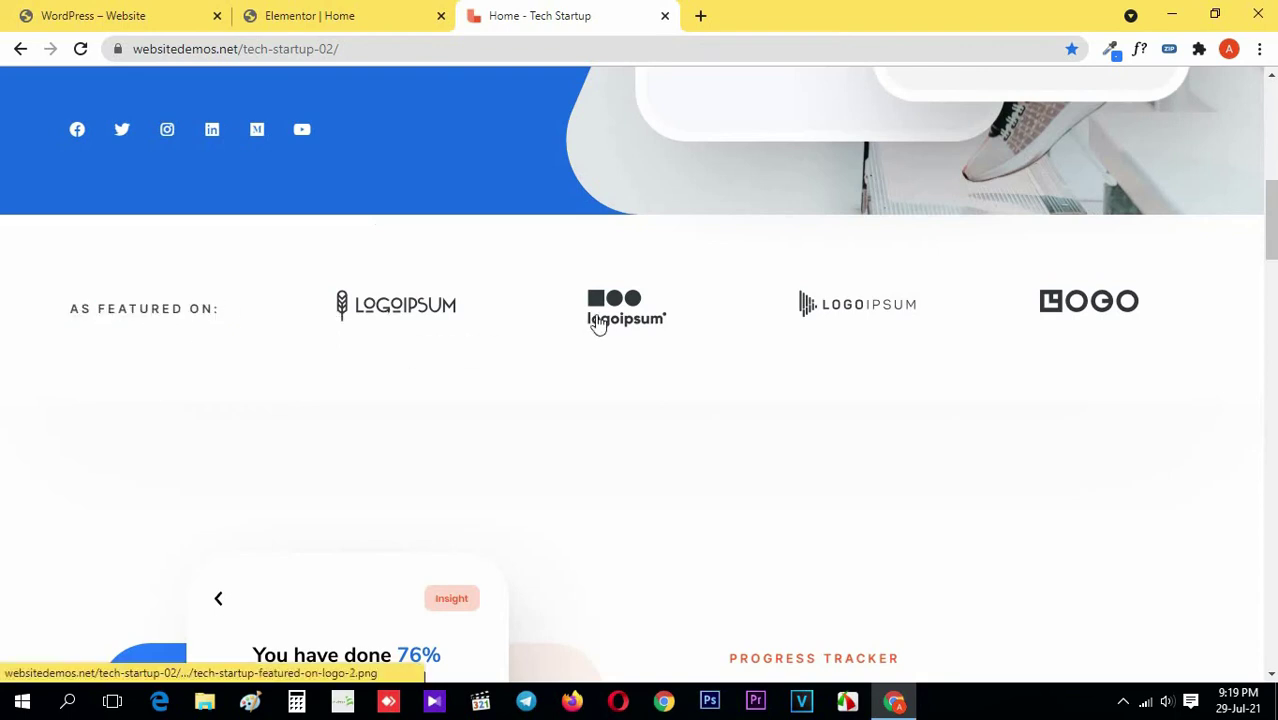
{"action": "left_click_drag", "start_coordinate": [72, 312], "coordinate": [215, 314]}
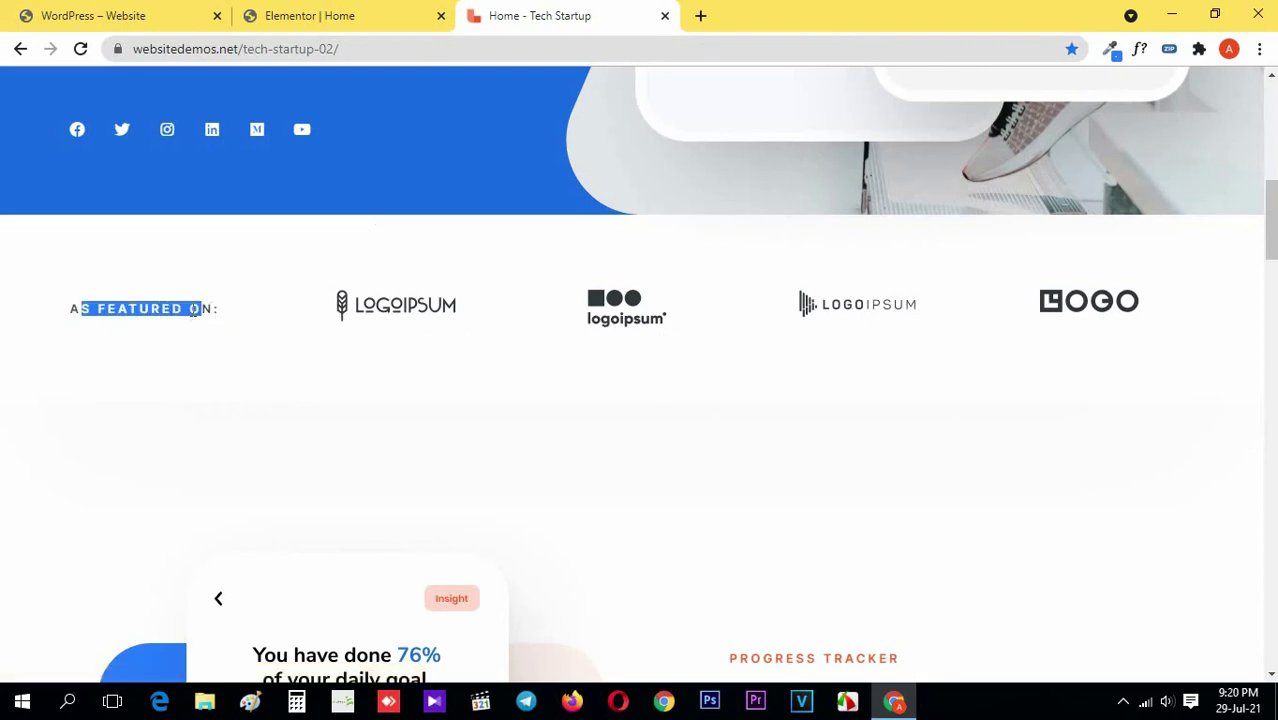
{"action": "left_click", "coordinate": [159, 316]}
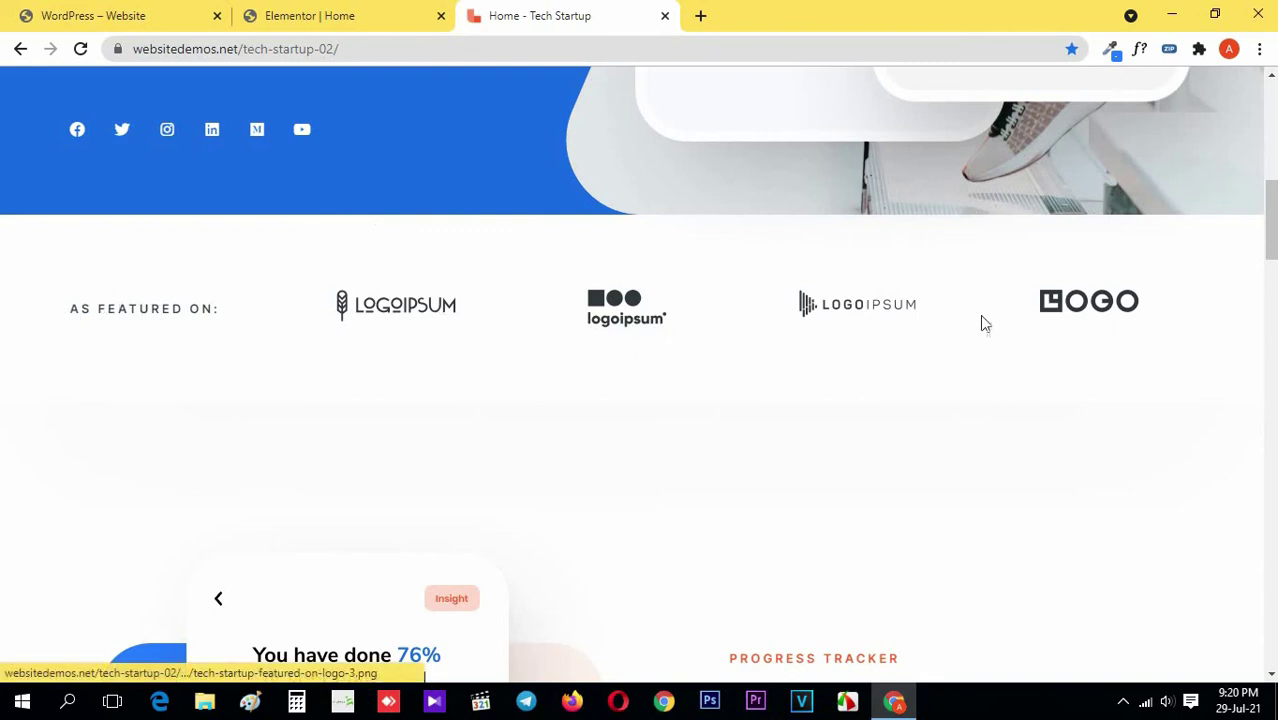
- Insert a two-column inner section below the hero section of the home page in Elementor
{"action": "left_click", "coordinate": [371, 12]}
{"action": "scroll", "coordinate": [571, 362], "scroll_direction": "down", "scroll_amount": 5}
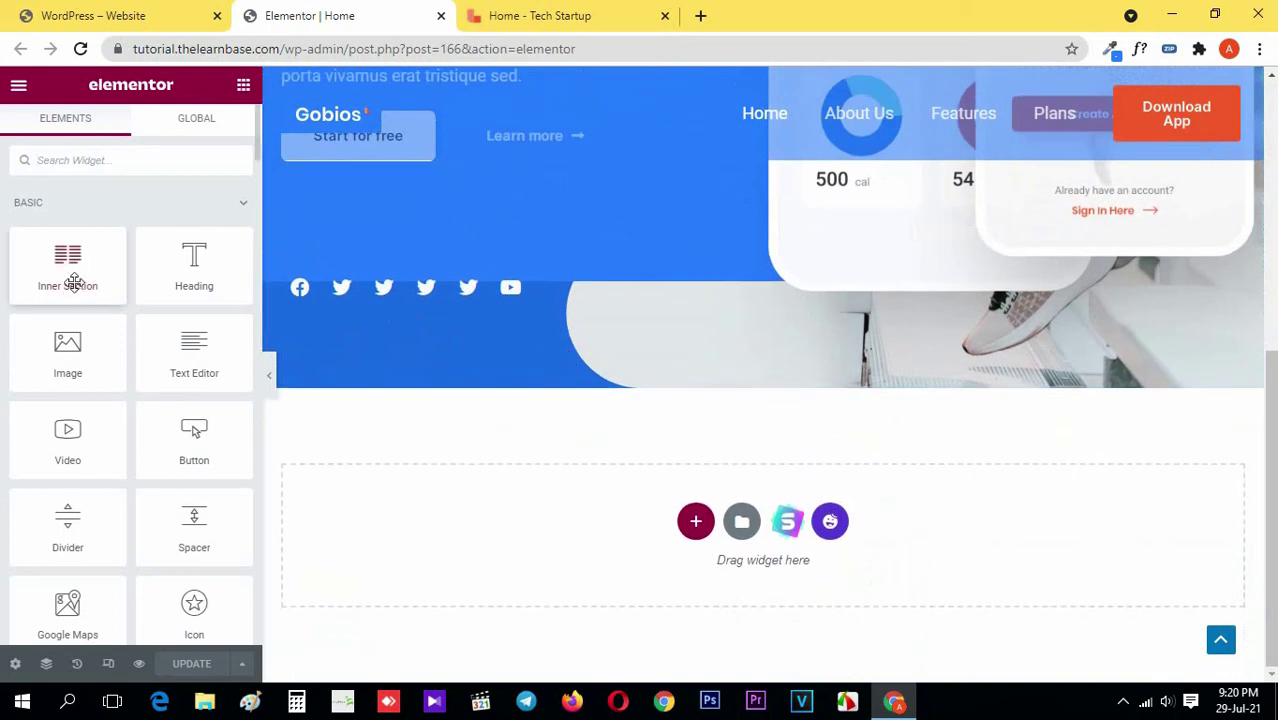
{"action": "left_click", "coordinate": [540, 12]}
{"action": "left_click", "coordinate": [371, 12]}
{"action": "left_click_drag", "start_coordinate": [86, 294], "coordinate": [485, 517]}
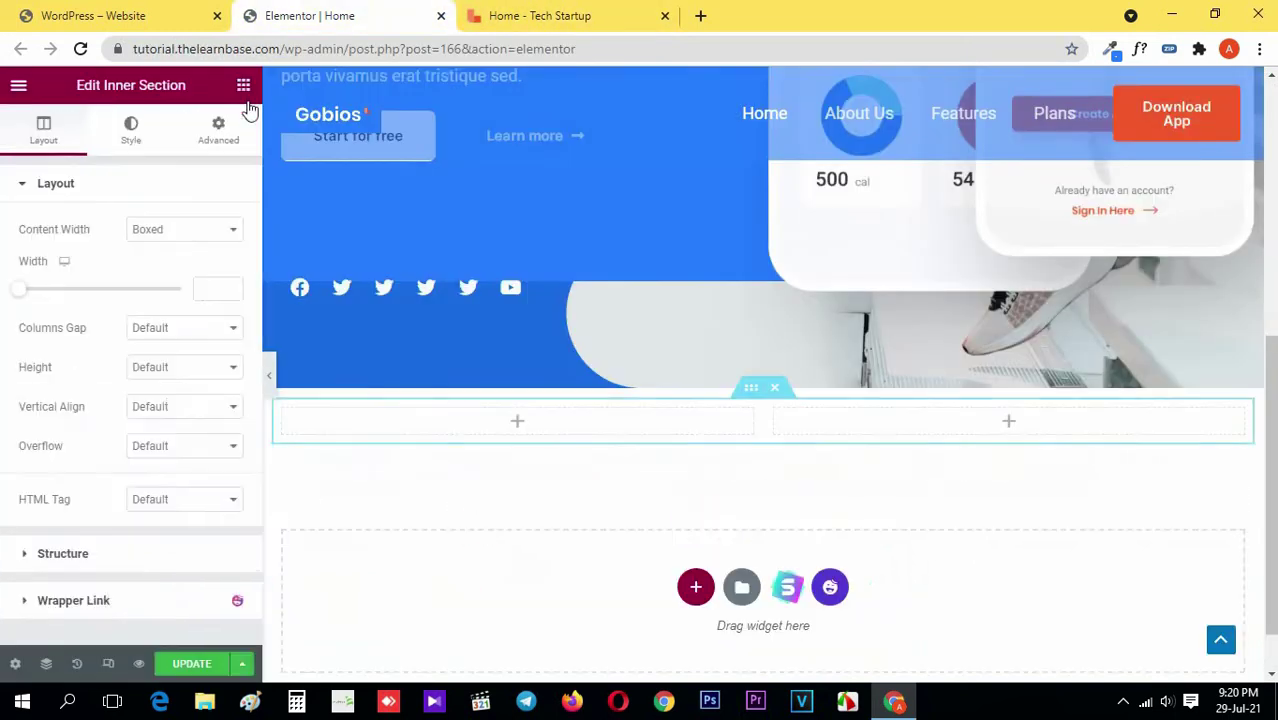
- Compare the demo's "AS FEATURED ON:" label and logo layout with the two empty columns of the inner section
{"action": "left_click", "coordinate": [243, 85]}
{"action": "left_click", "coordinate": [568, 14]}
{"action": "left_click_drag", "start_coordinate": [199, 312], "coordinate": [2, 314]}
{"action": "left_click", "coordinate": [150, 300]}
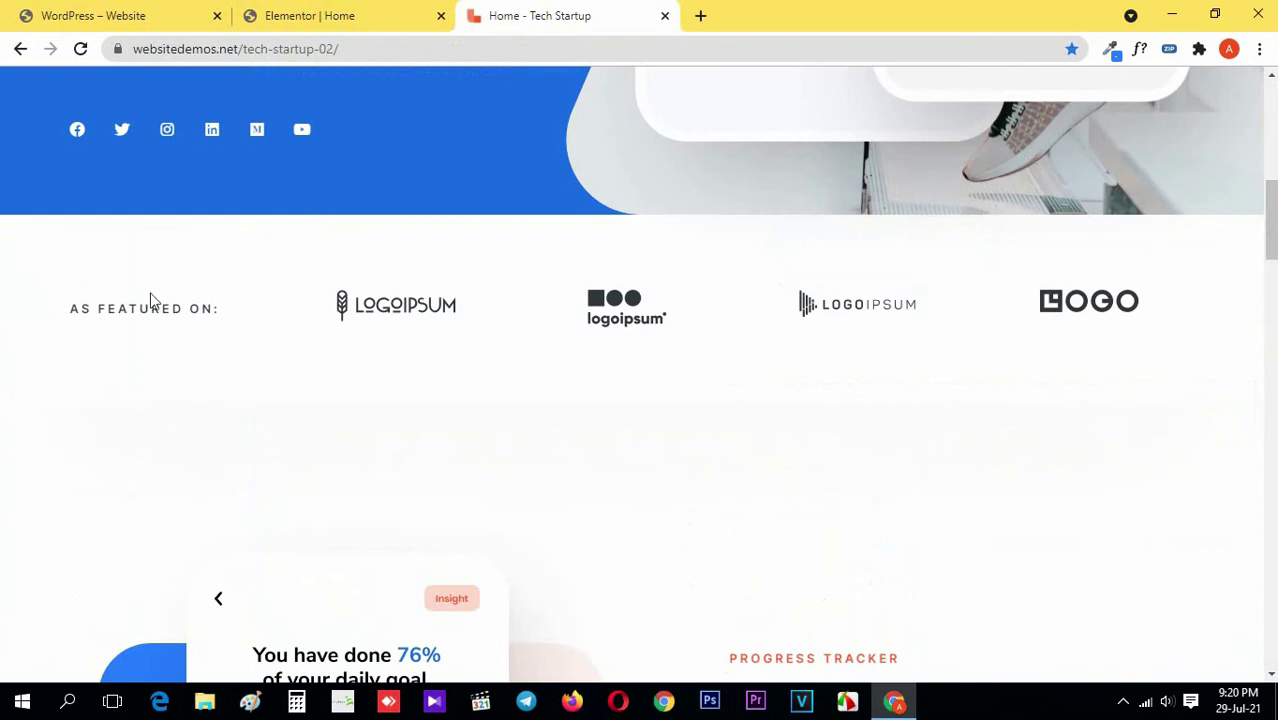
{"action": "left_click_drag", "start_coordinate": [221, 315], "coordinate": [78, 326]}
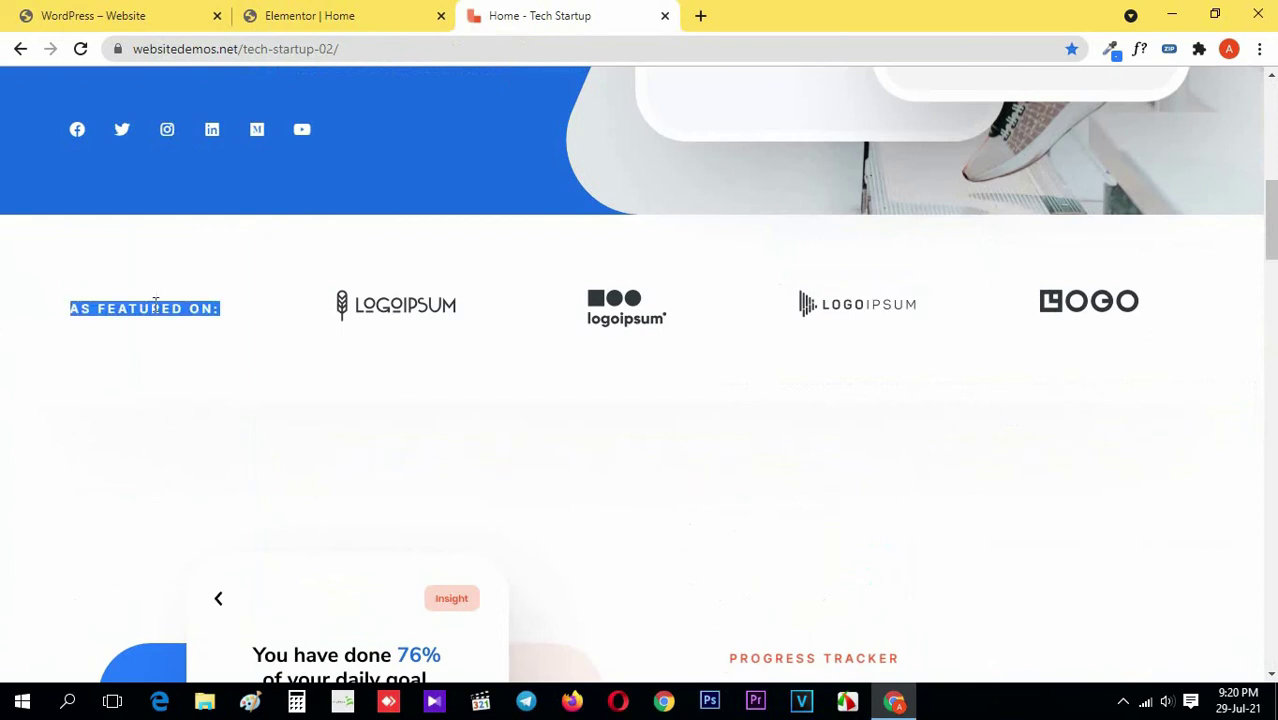
{"action": "left_click", "coordinate": [310, 15]}
{"action": "left_click", "coordinate": [285, 412]}
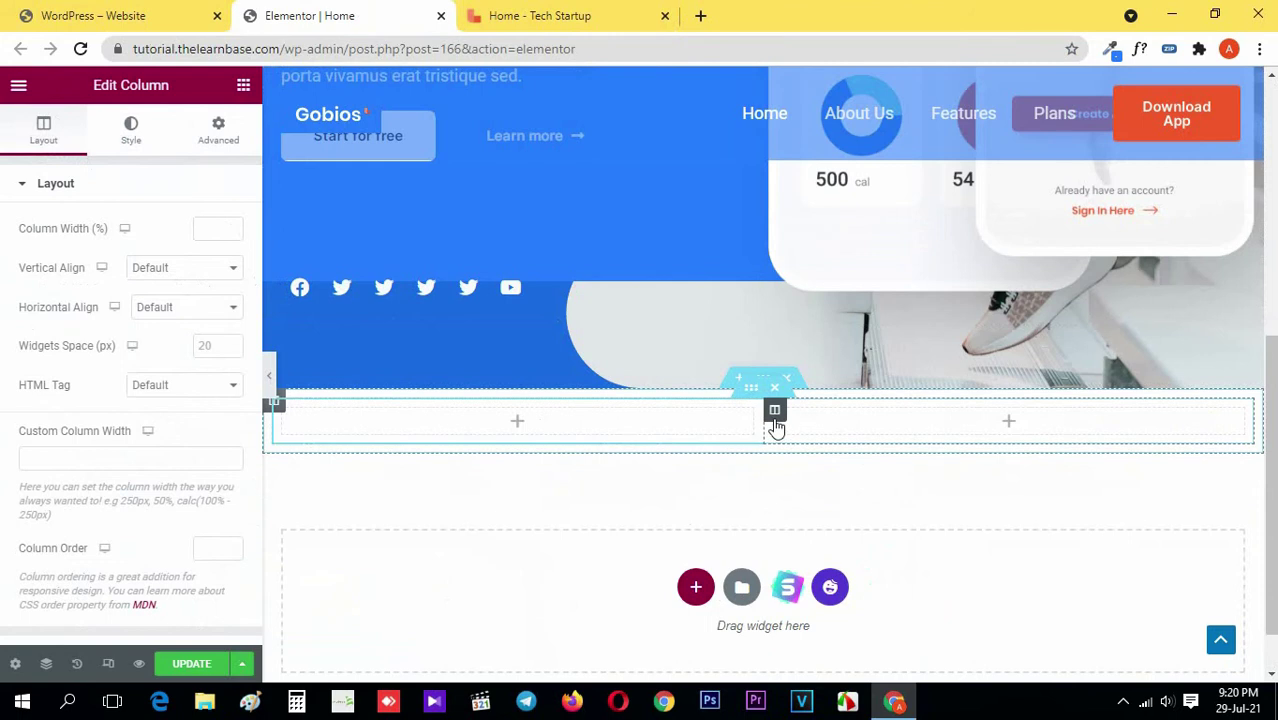
{"action": "left_click", "coordinate": [775, 410]}
{"action": "left_click", "coordinate": [540, 15]}
{"action": "left_click", "coordinate": [197, 309]}
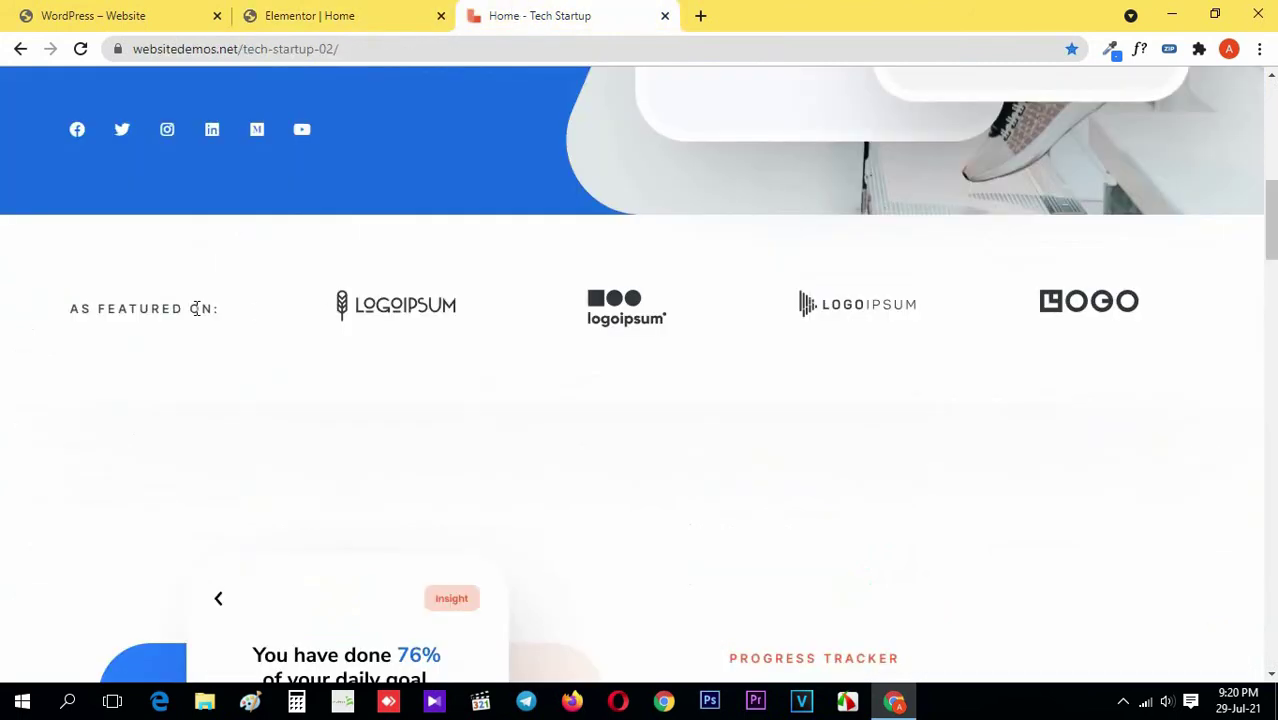
- Set the width of the inner section's first column to 30%
{"action": "left_click", "coordinate": [322, 16]}
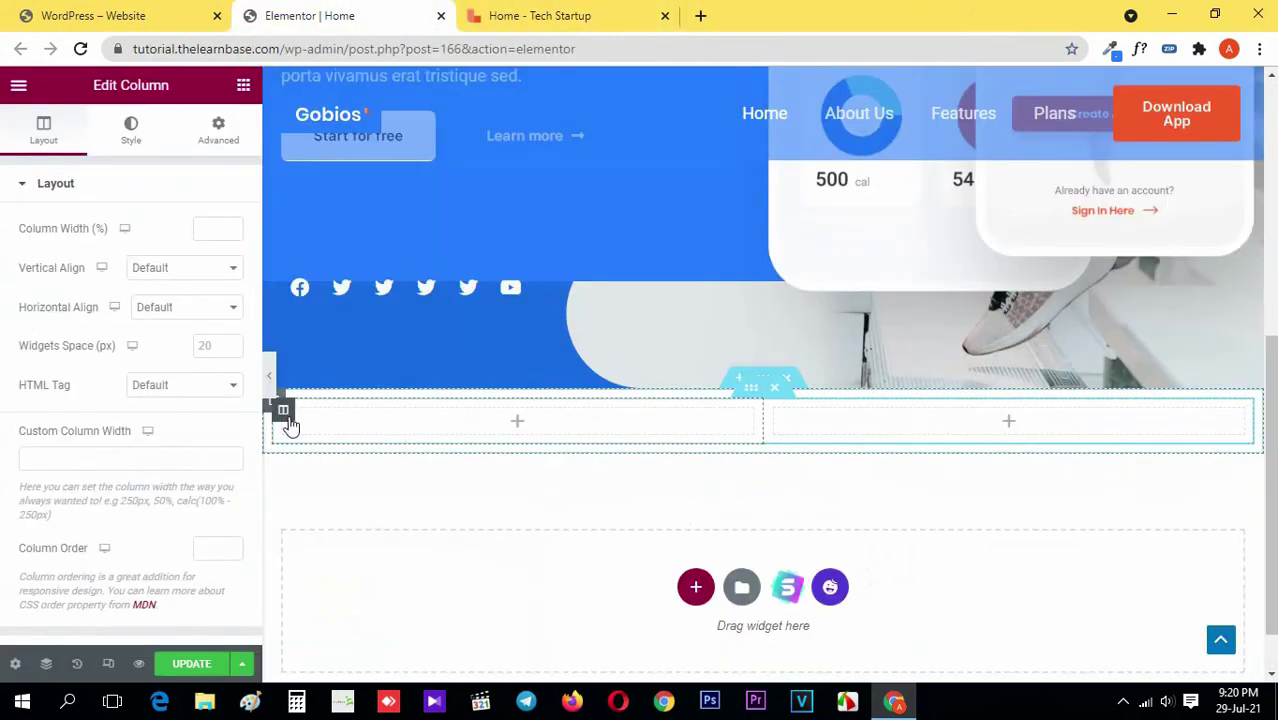
{"action": "left_click", "coordinate": [285, 414]}
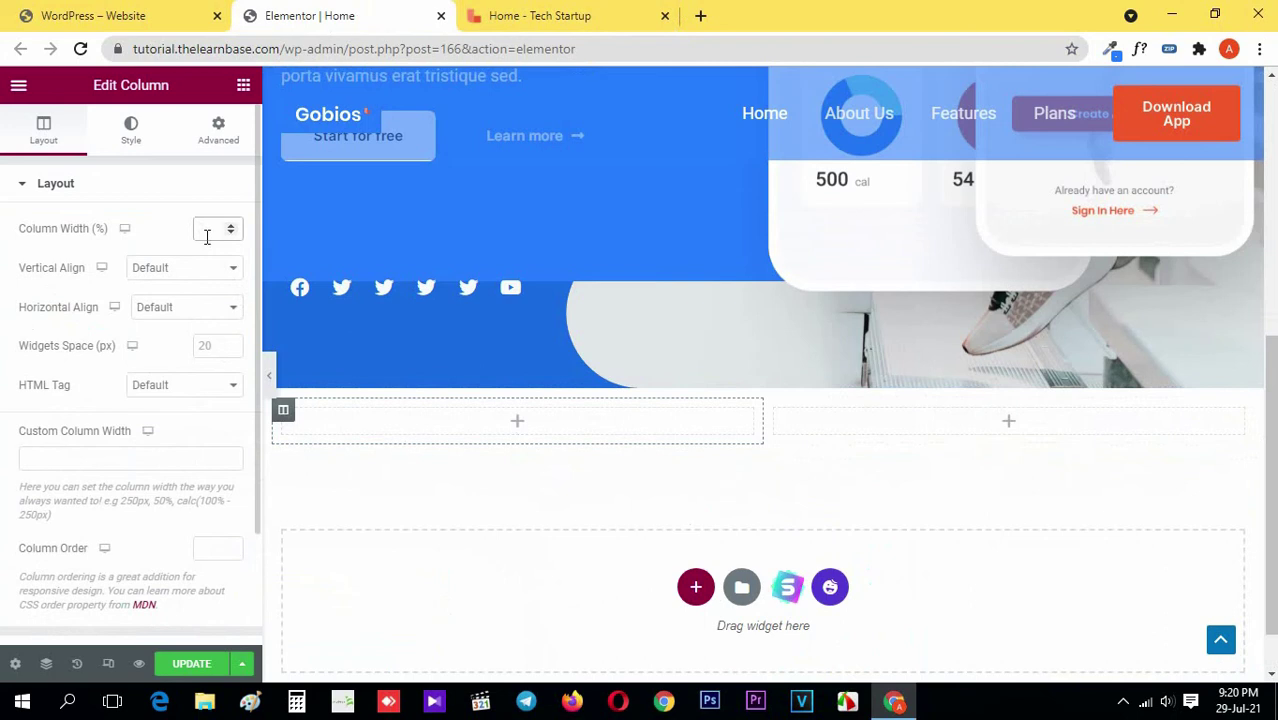
{"action": "left_click", "coordinate": [207, 230]}
{"action": "type", "text": "30"}
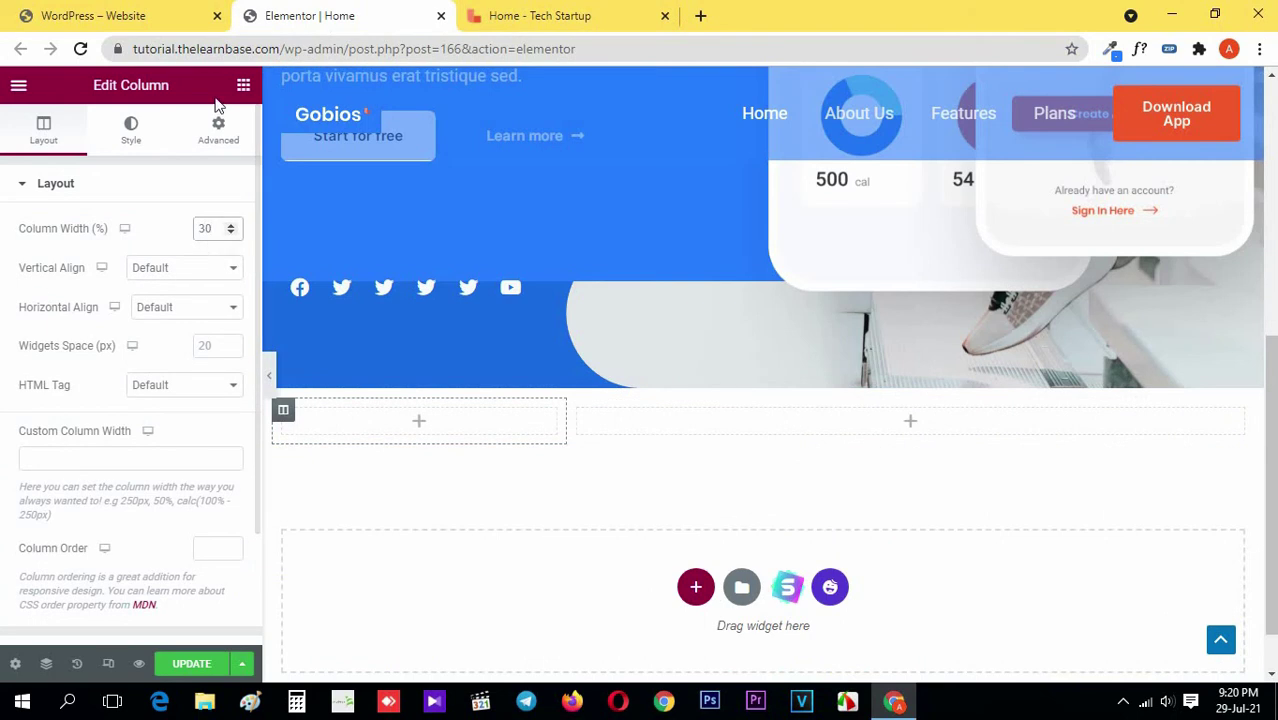
- Add a heading to the inner section's first column with the text "AS FEATURED ON:" copied from the demo page
{"action": "left_click", "coordinate": [244, 87]}
{"action": "left_click", "coordinate": [510, 12]}
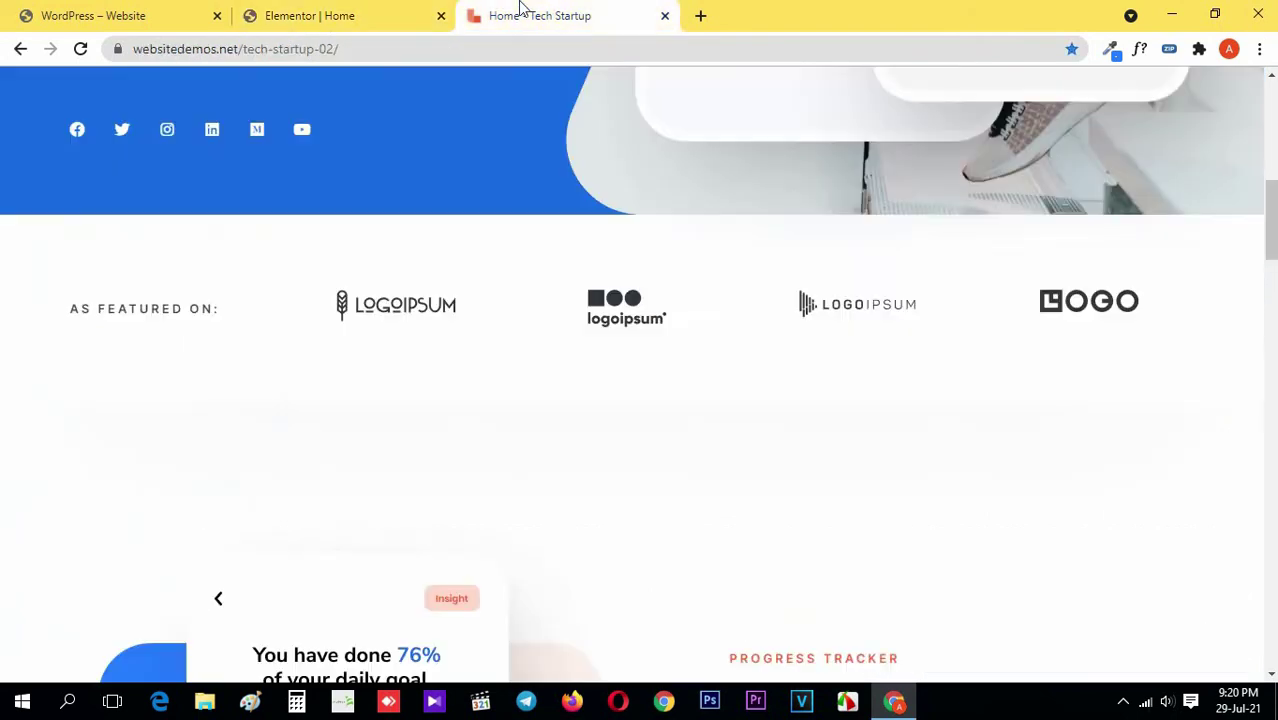
{"action": "triple_click", "coordinate": [175, 303]}
{"action": "key", "text": "ctrl+c"}
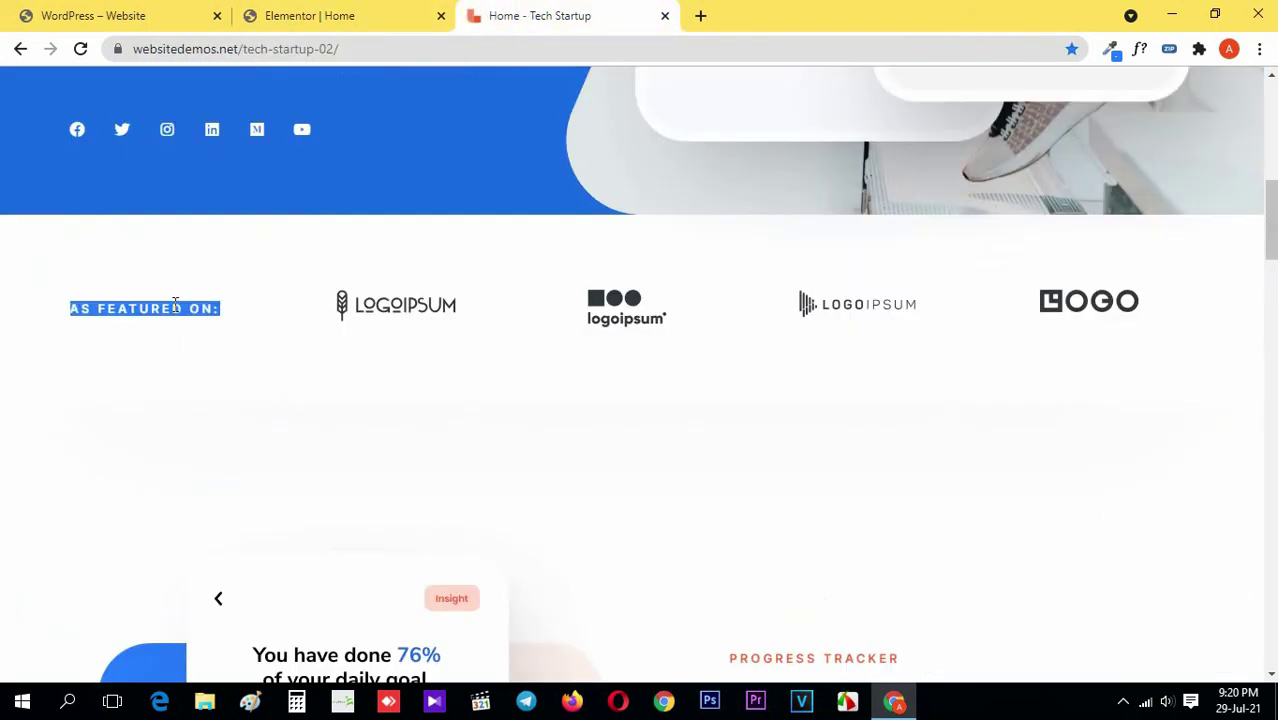
{"action": "left_click", "coordinate": [410, 15]}
{"action": "left_click_drag", "start_coordinate": [194, 262], "coordinate": [451, 417]}
{"action": "triple_click", "coordinate": [166, 274]}
{"action": "key", "text": "ctrl+v"}
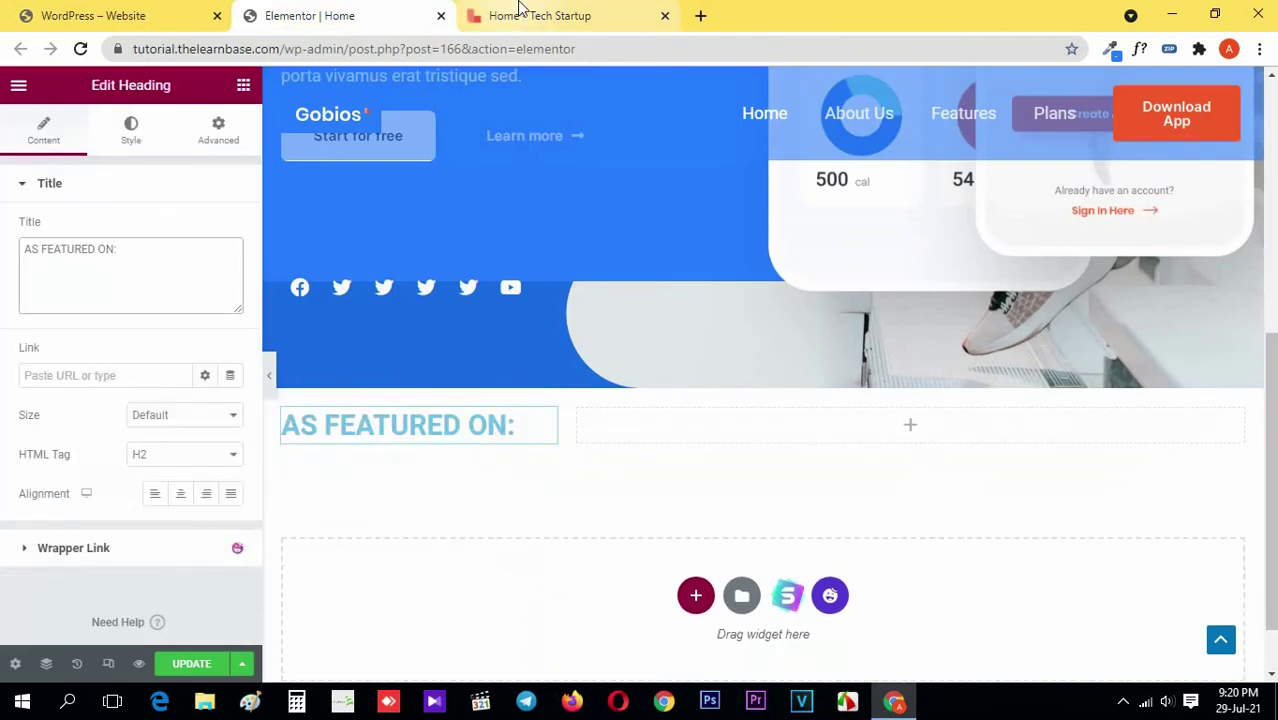
- Inspect the demo's "AS FEATURED ON:" text with WhatFont and copy its colour code #2f373d
{"action": "left_click", "coordinate": [519, 12]}
{"action": "left_click", "coordinate": [179, 318]}
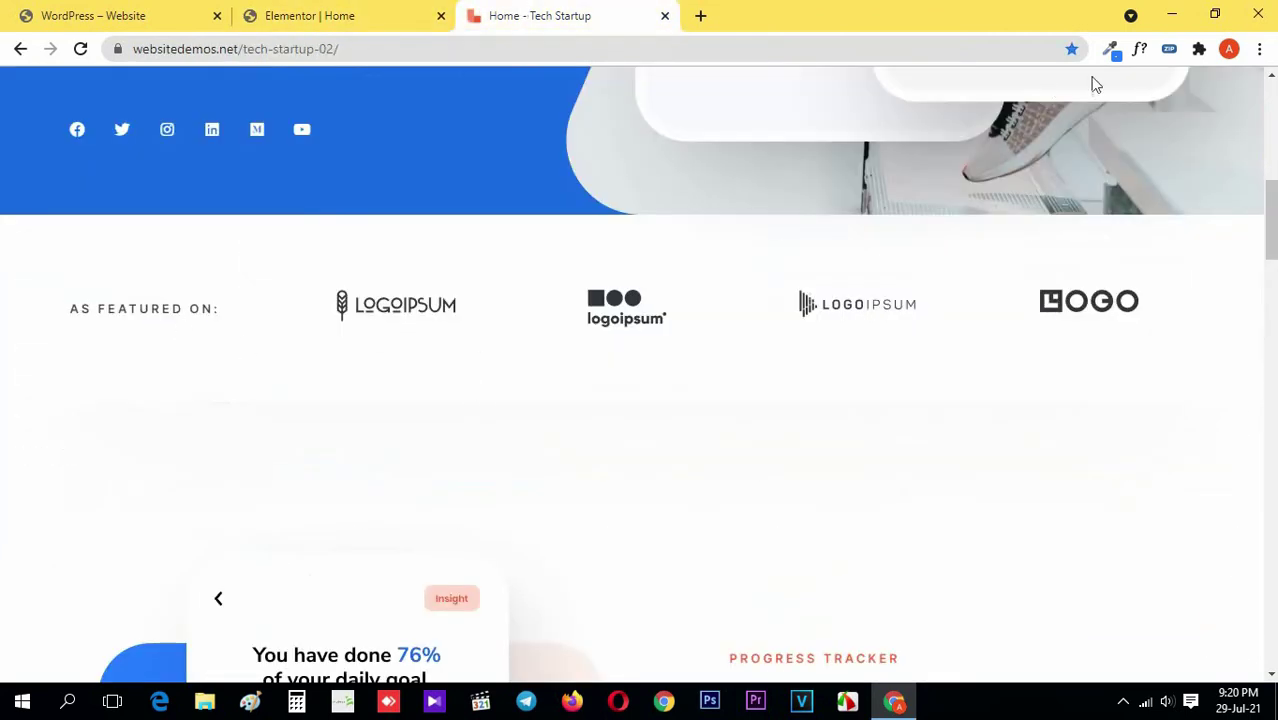
{"action": "left_click", "coordinate": [1140, 49]}
{"action": "left_click", "coordinate": [155, 311]}
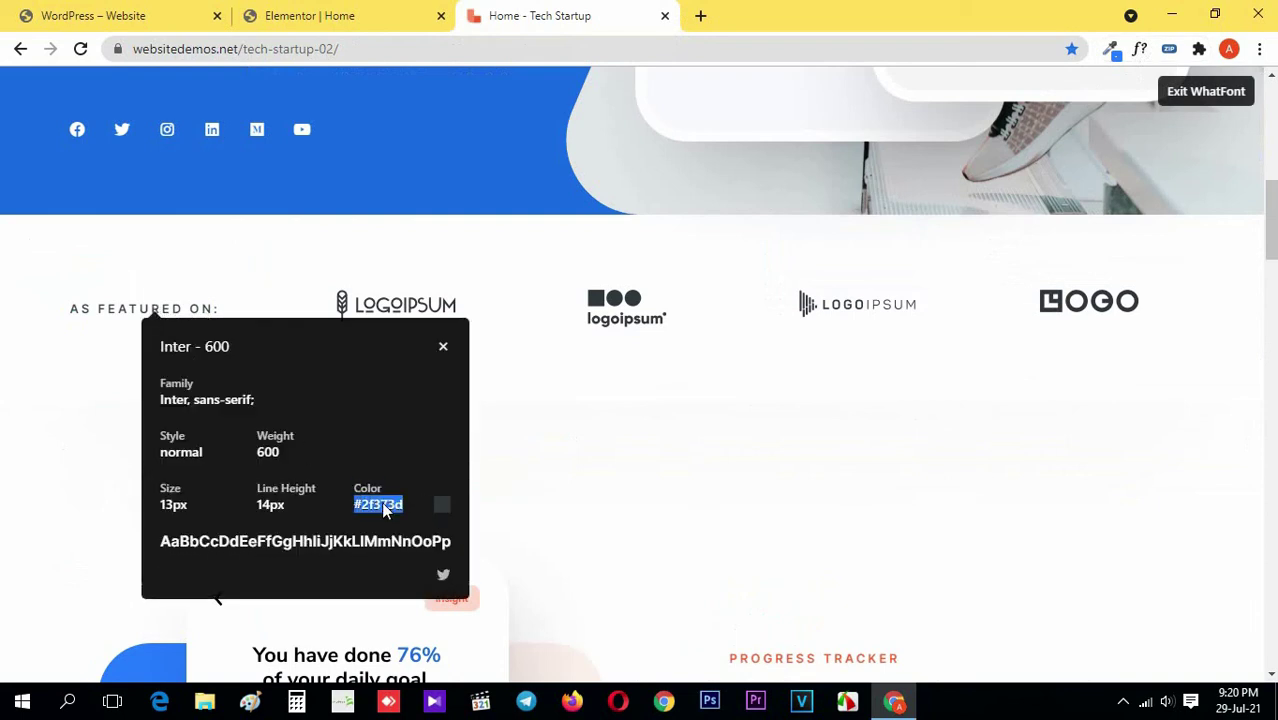
{"action": "left_click", "coordinate": [1205, 91]}
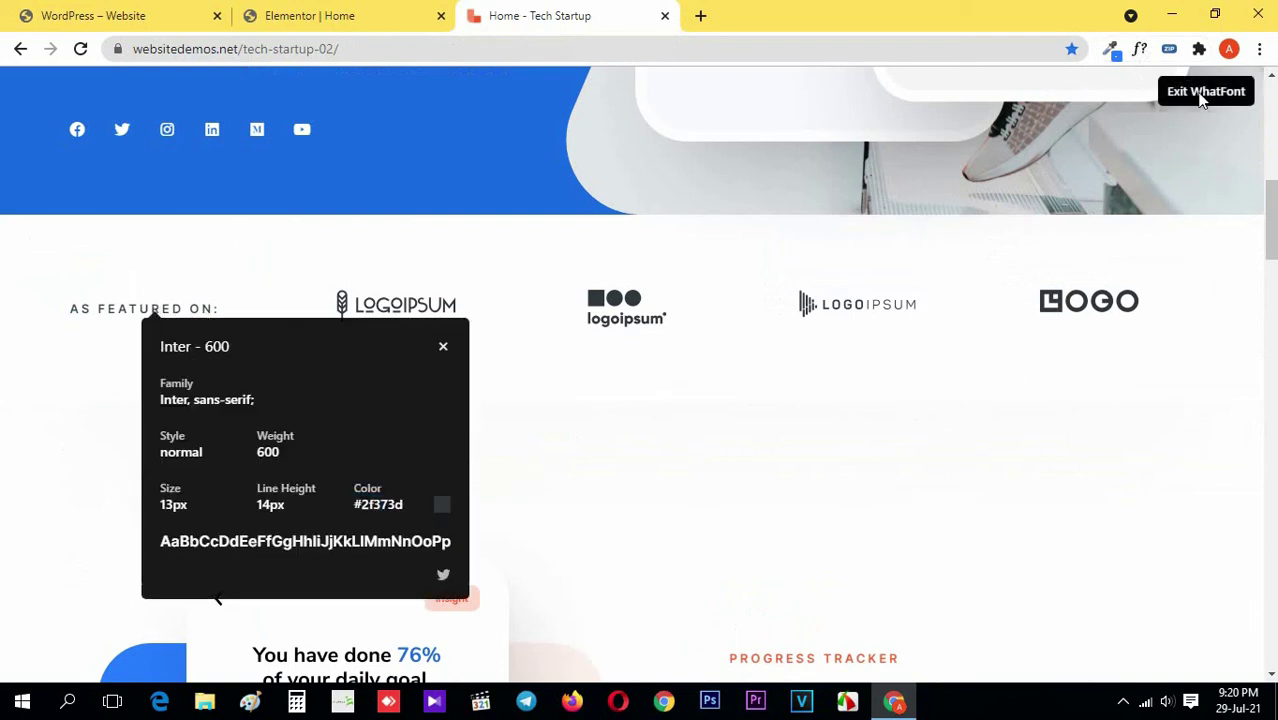
- Set the text colour of the "AS FEATURED ON:" heading in Elementor to the copied #2f373d
{"action": "left_click", "coordinate": [365, 12]}
{"action": "left_click", "coordinate": [131, 130]}
{"action": "left_click", "coordinate": [231, 229]}
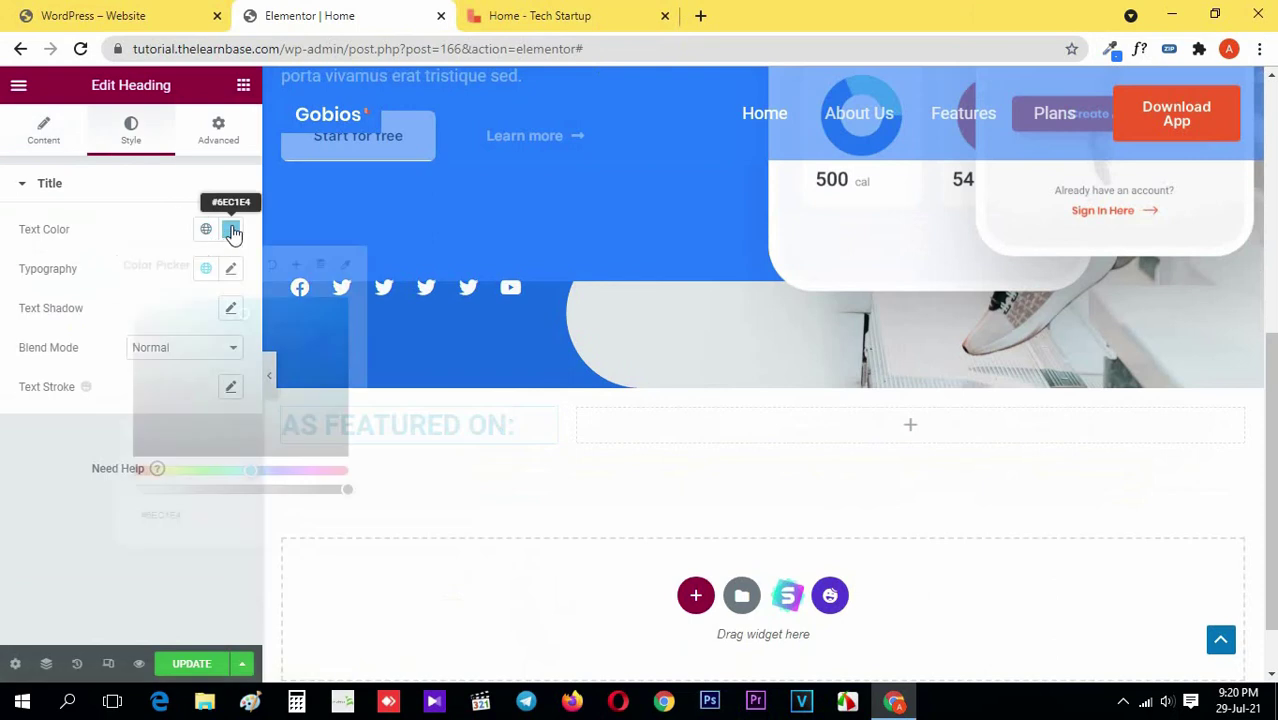
{"action": "left_click", "coordinate": [250, 244]}
- Set the heading's typography to the Inter font family at a size of 13 px
{"action": "left_click", "coordinate": [230, 268]}
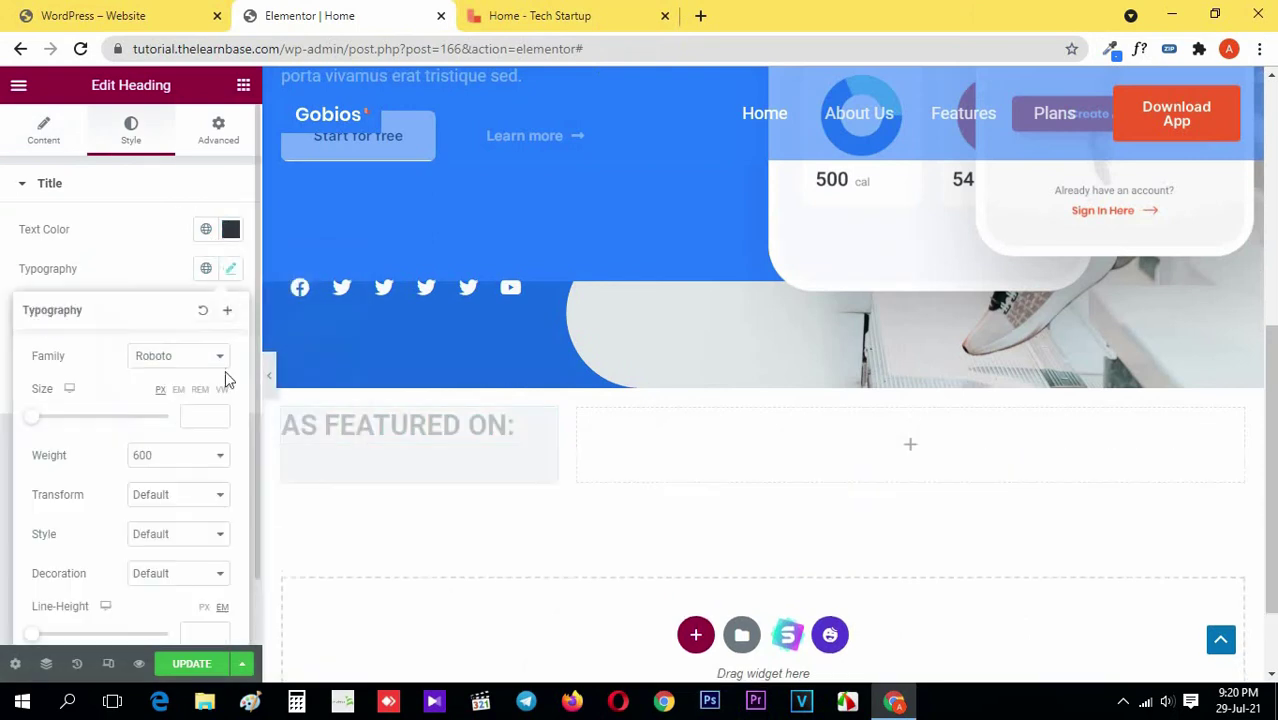
{"action": "left_click", "coordinate": [175, 357]}
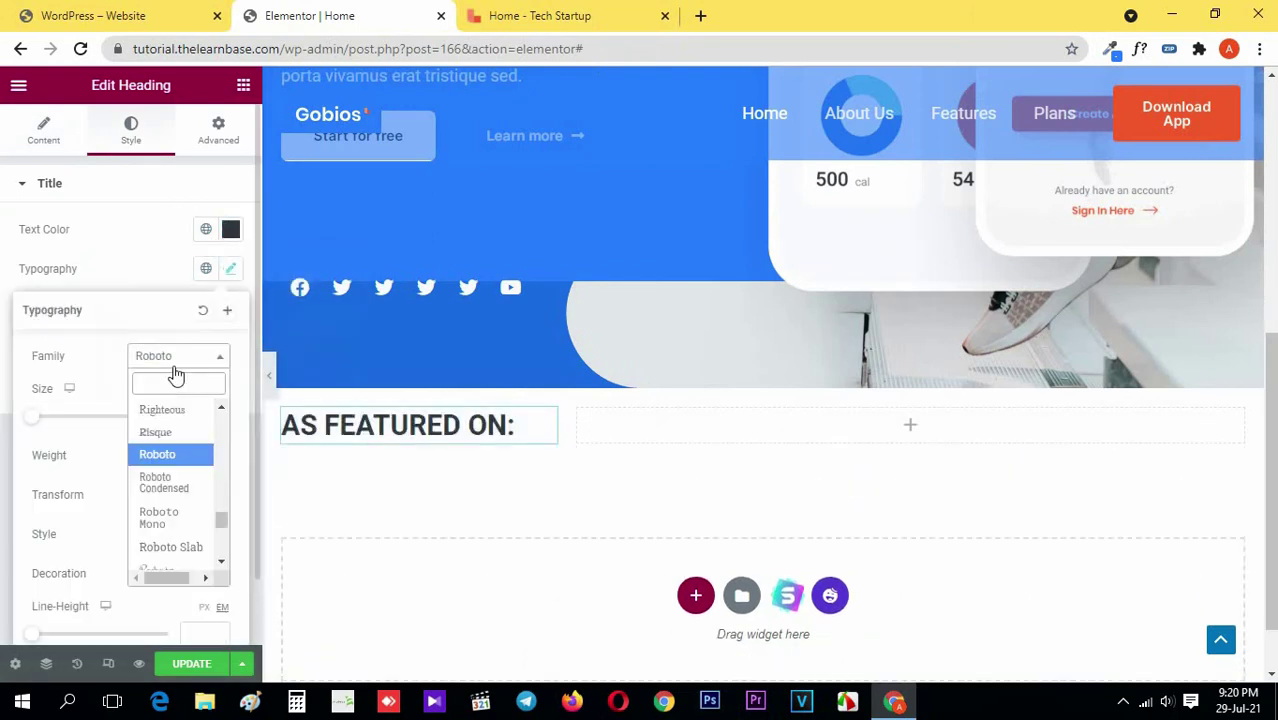
{"action": "type", "text": "inter"}
{"action": "key", "text": "Return"}
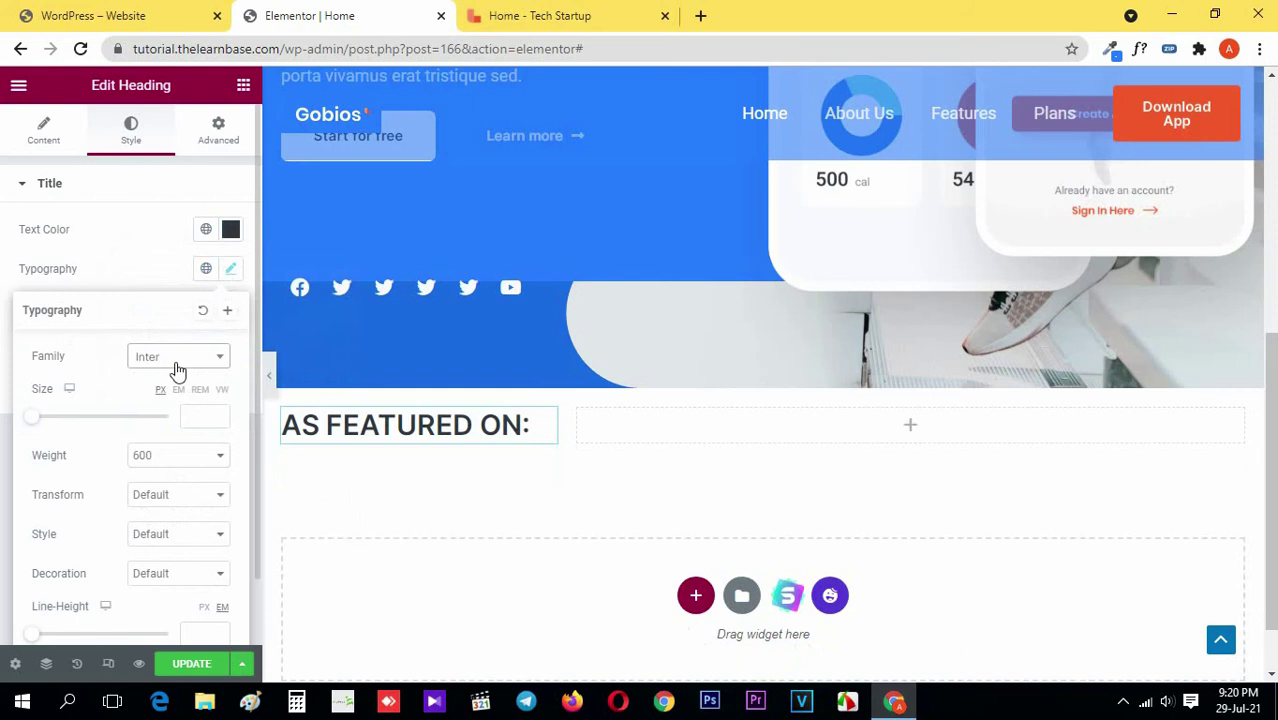
{"action": "left_click", "coordinate": [202, 409]}
{"action": "type", "text": "12"}
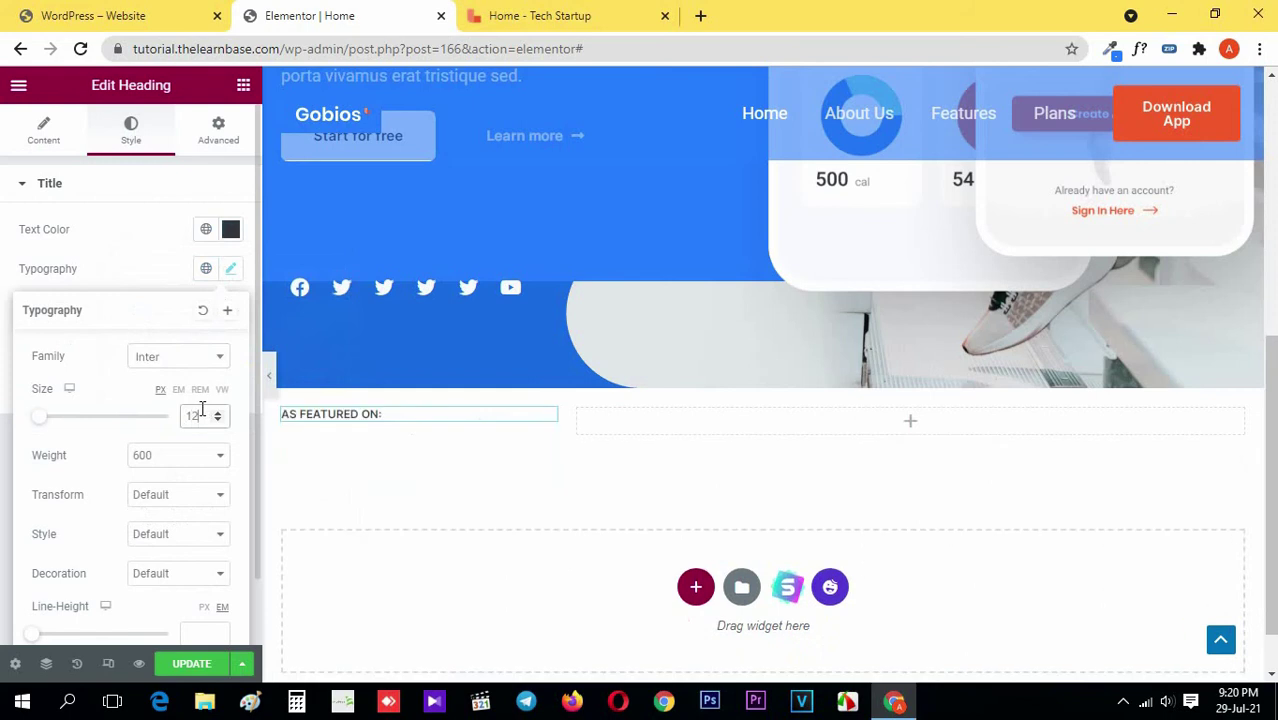
{"action": "left_click", "coordinate": [218, 413]}
{"action": "scroll", "coordinate": [183, 455], "scroll_direction": "down", "scroll_amount": 1}
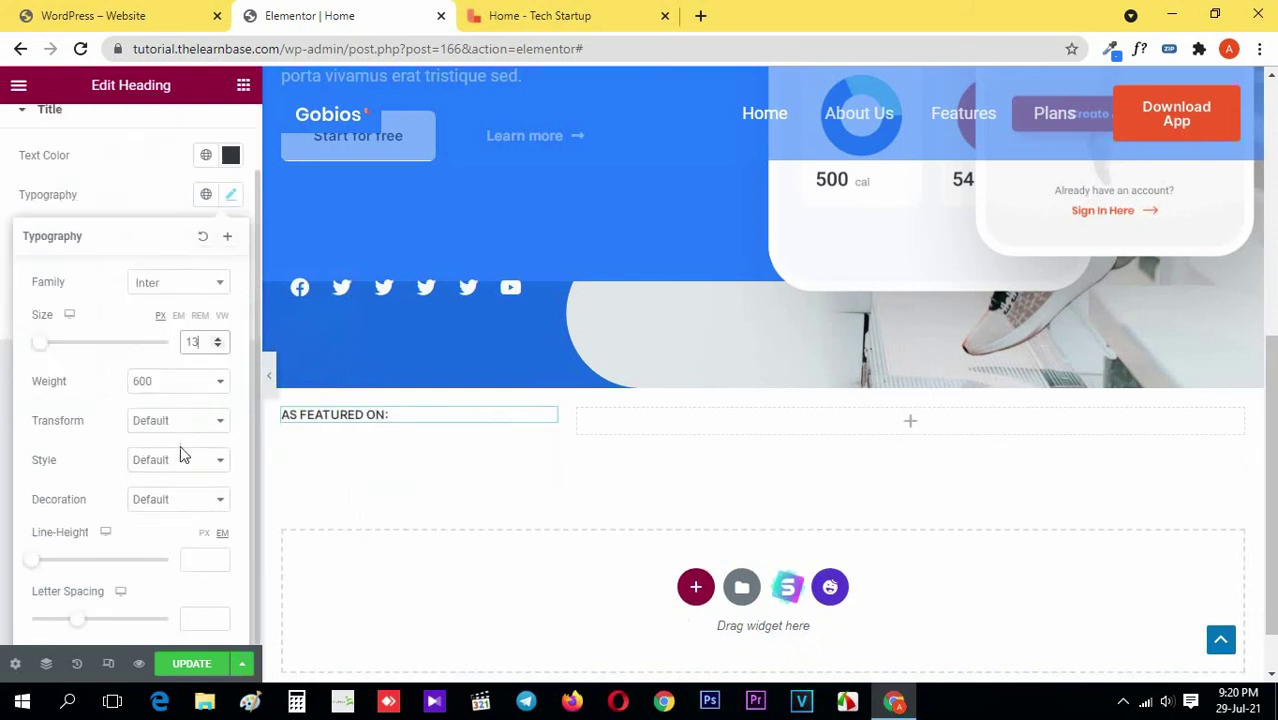
- Set the heading's line height to 14 px and letter spacing to 2.5, comparing the spacing with the demo page
{"action": "left_click", "coordinate": [205, 532]}
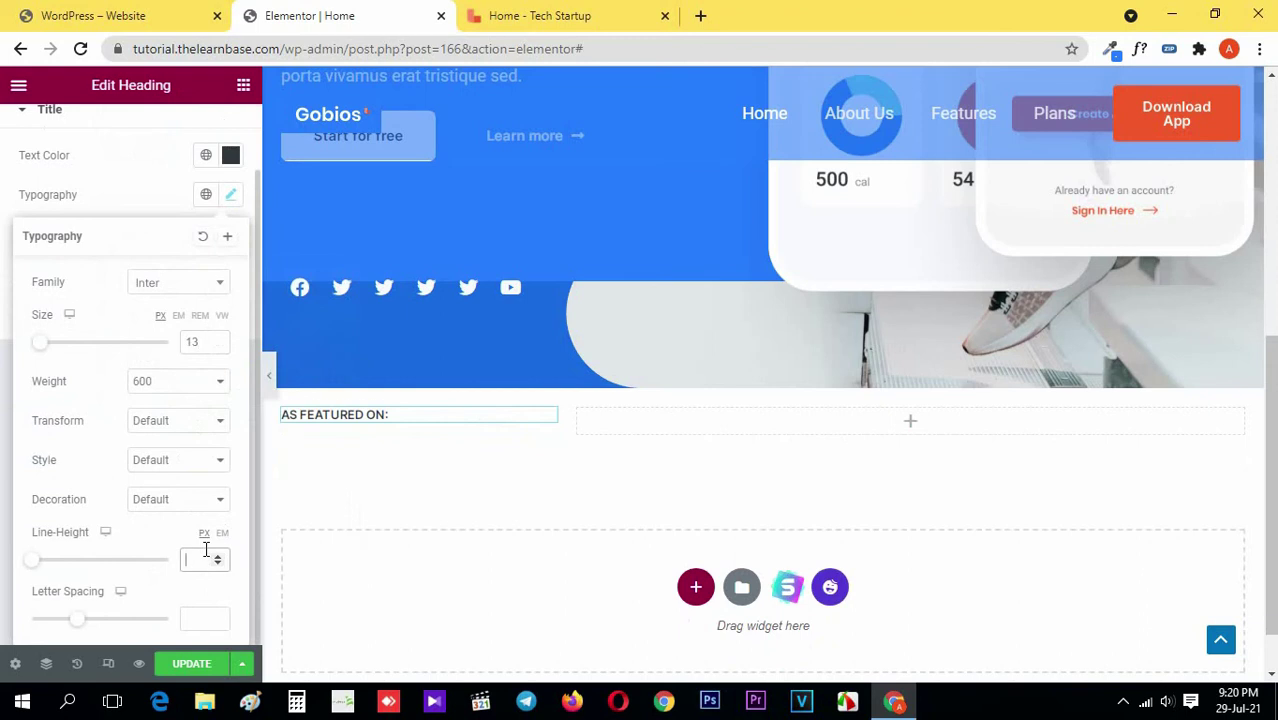
{"action": "type", "text": "14"}
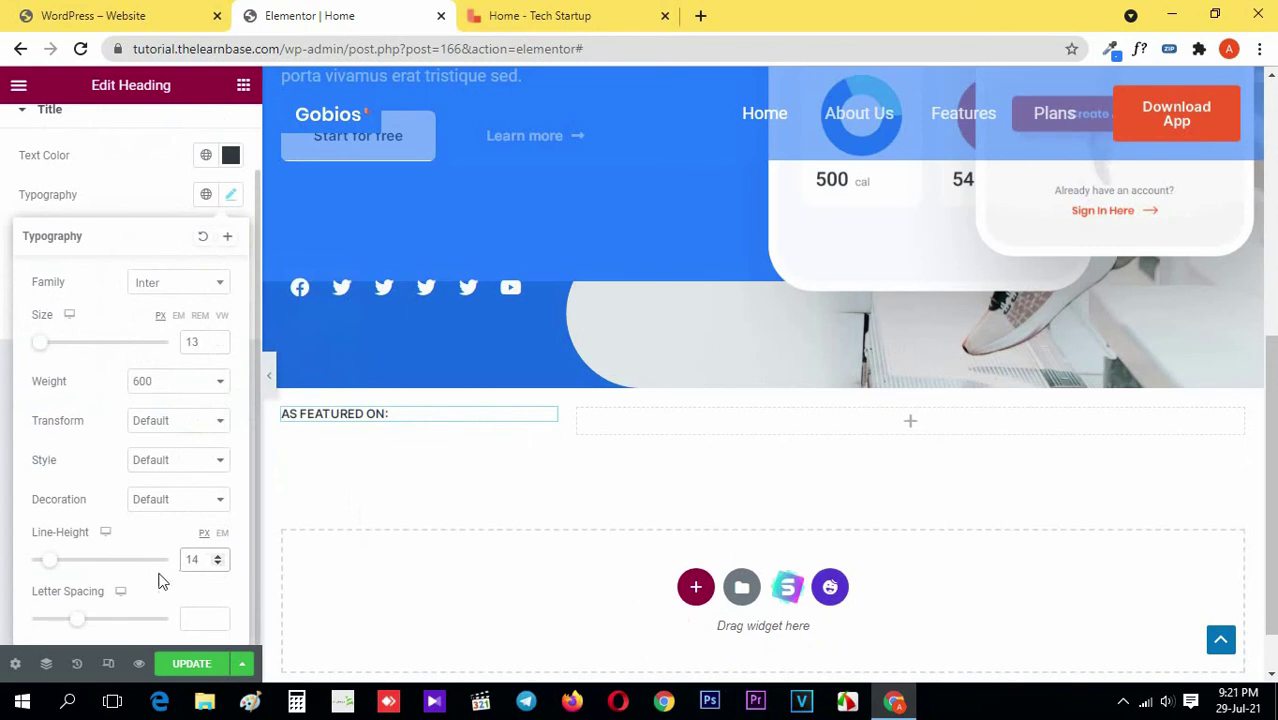
{"action": "left_click", "coordinate": [505, 15]}
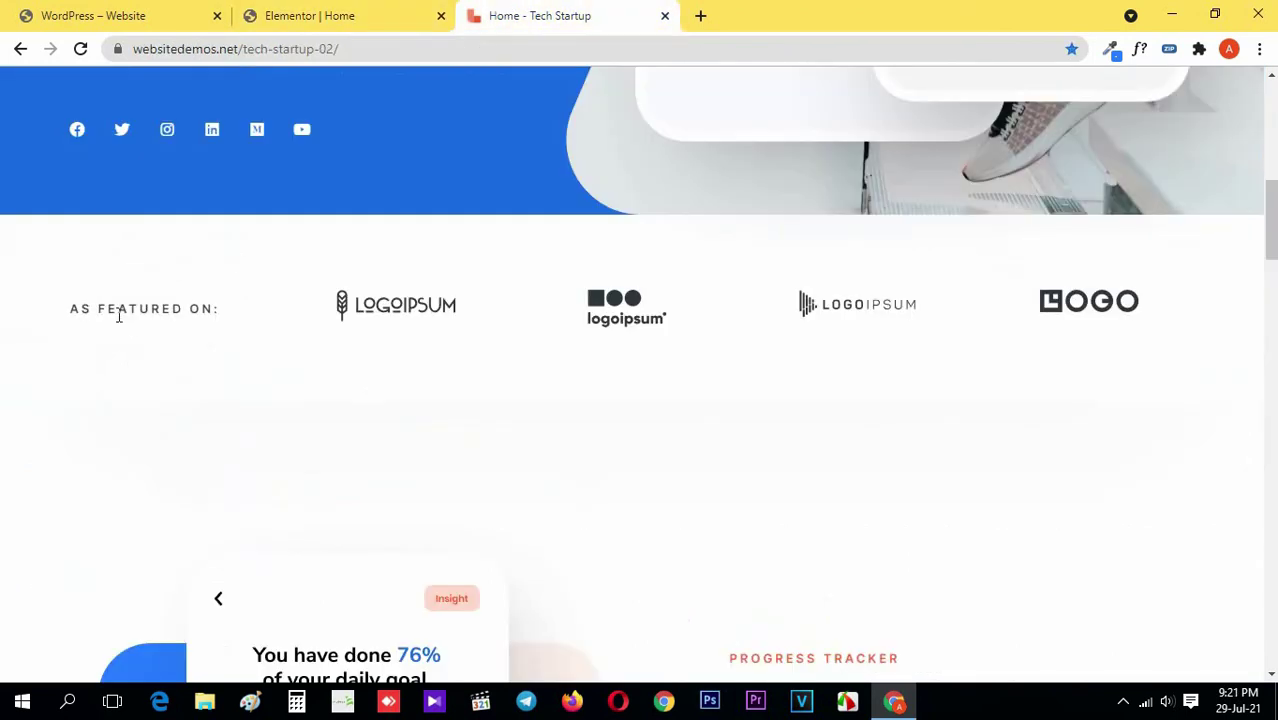
{"action": "left_click", "coordinate": [365, 12]}
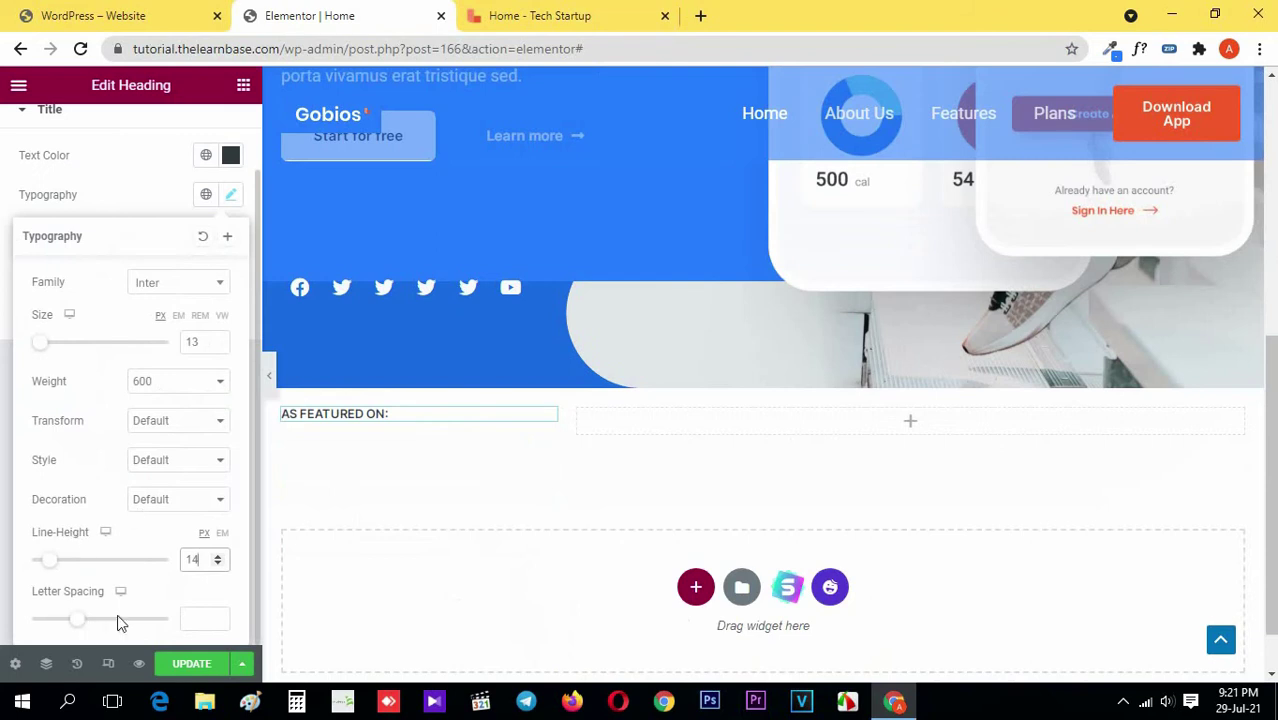
{"action": "left_click", "coordinate": [64, 587]}
{"action": "left_click_drag", "start_coordinate": [80, 625], "coordinate": [100, 620]}
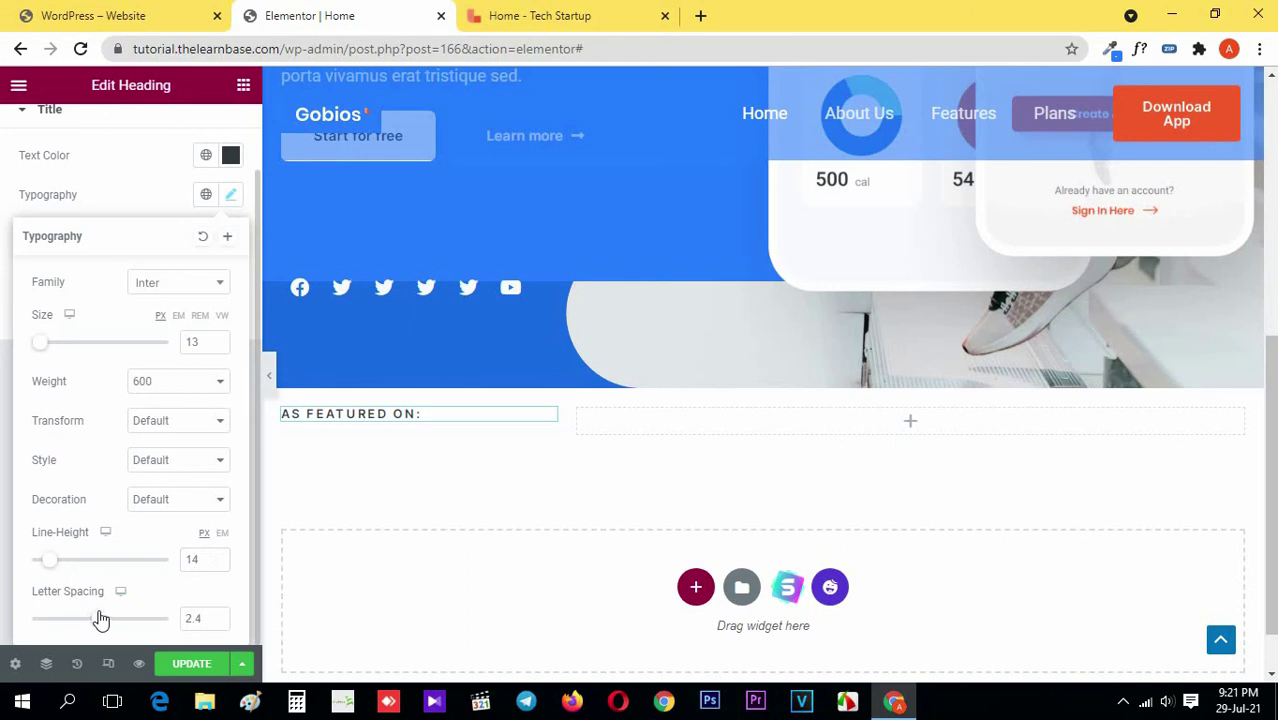
{"action": "left_click", "coordinate": [219, 616]}
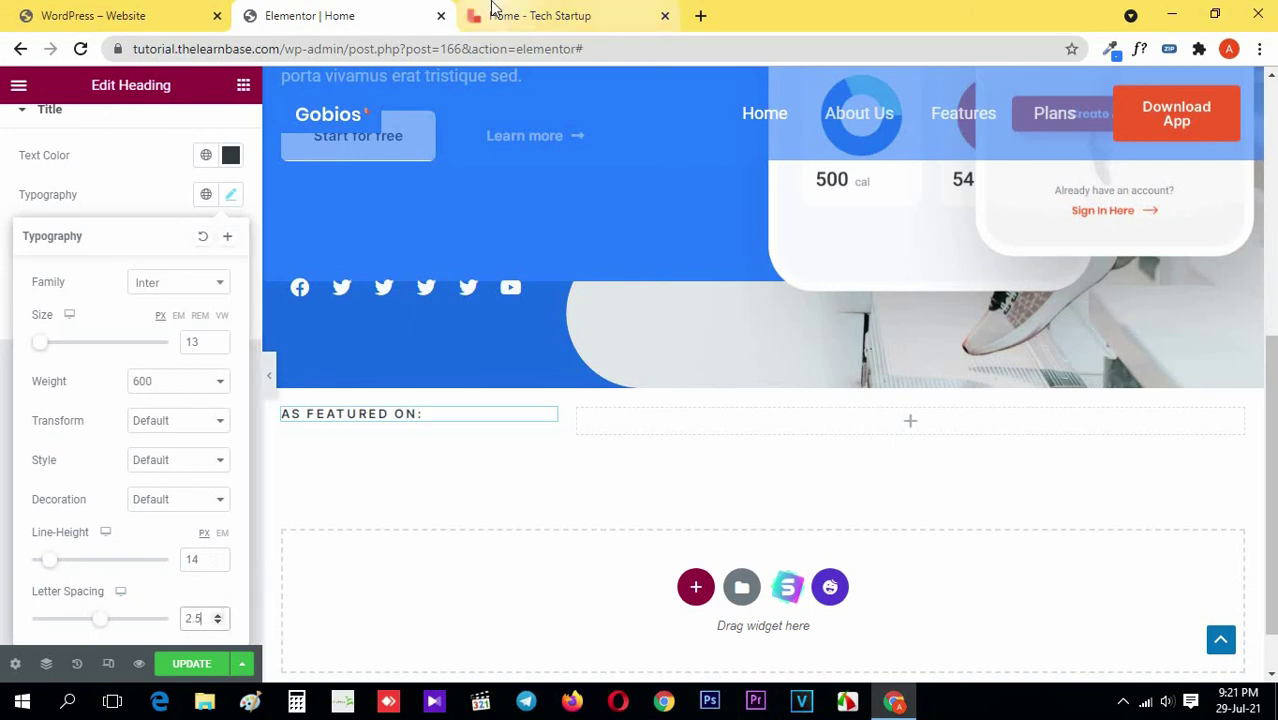
{"action": "left_click", "coordinate": [520, 12]}
{"action": "left_click", "coordinate": [404, 10]}
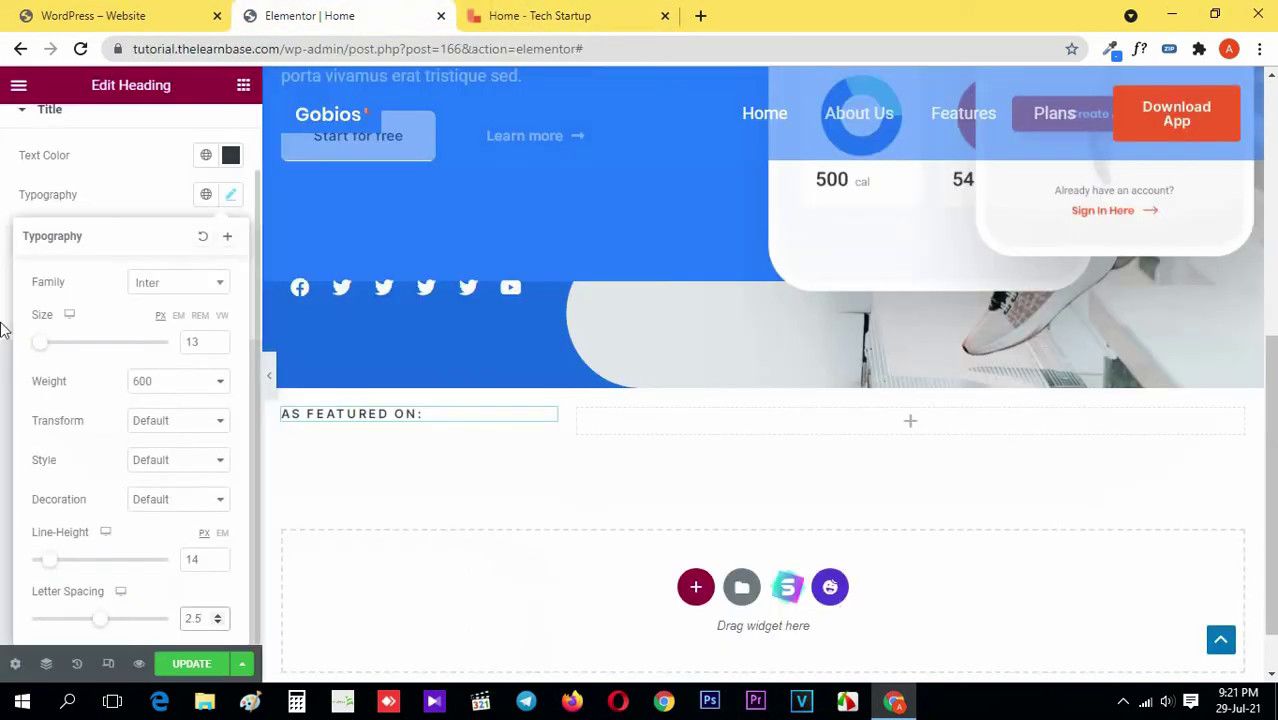
- Leave the heading settings and save the page changes
{"action": "scroll", "coordinate": [240, 110], "scroll_direction": "up", "scroll_amount": 1}
{"action": "left_click", "coordinate": [243, 85]}
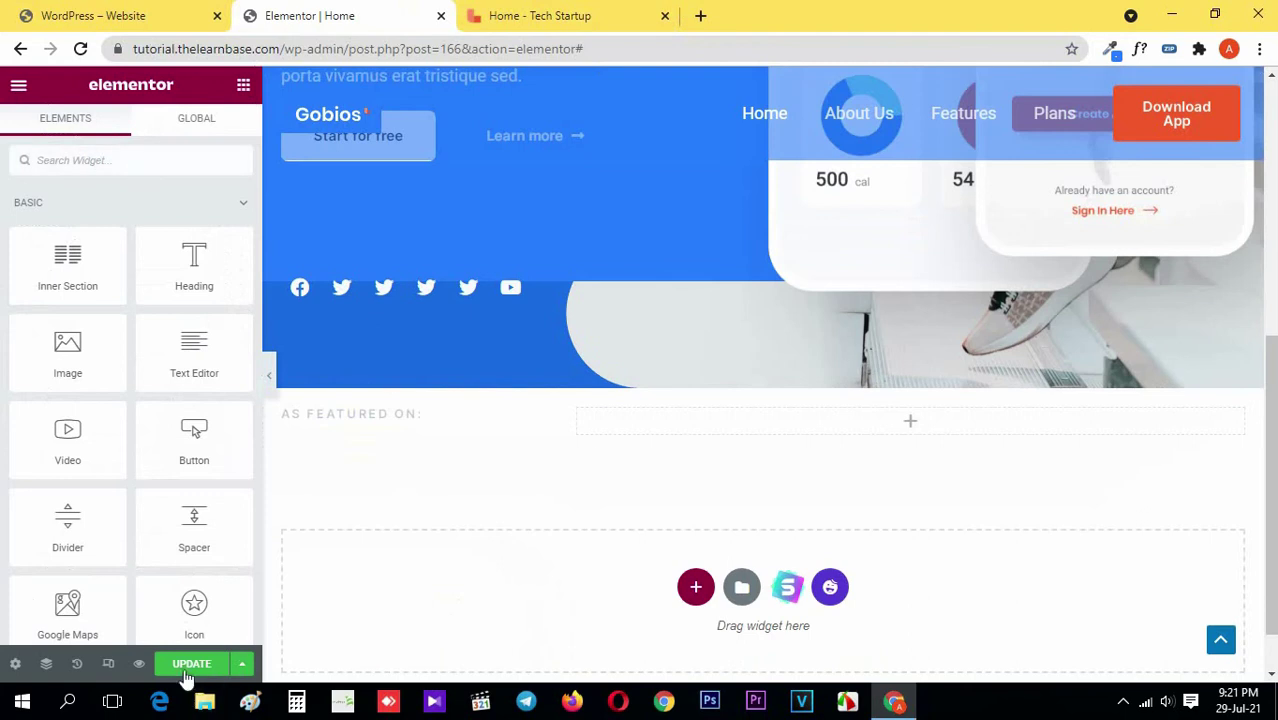
{"action": "left_click", "coordinate": [186, 669]}
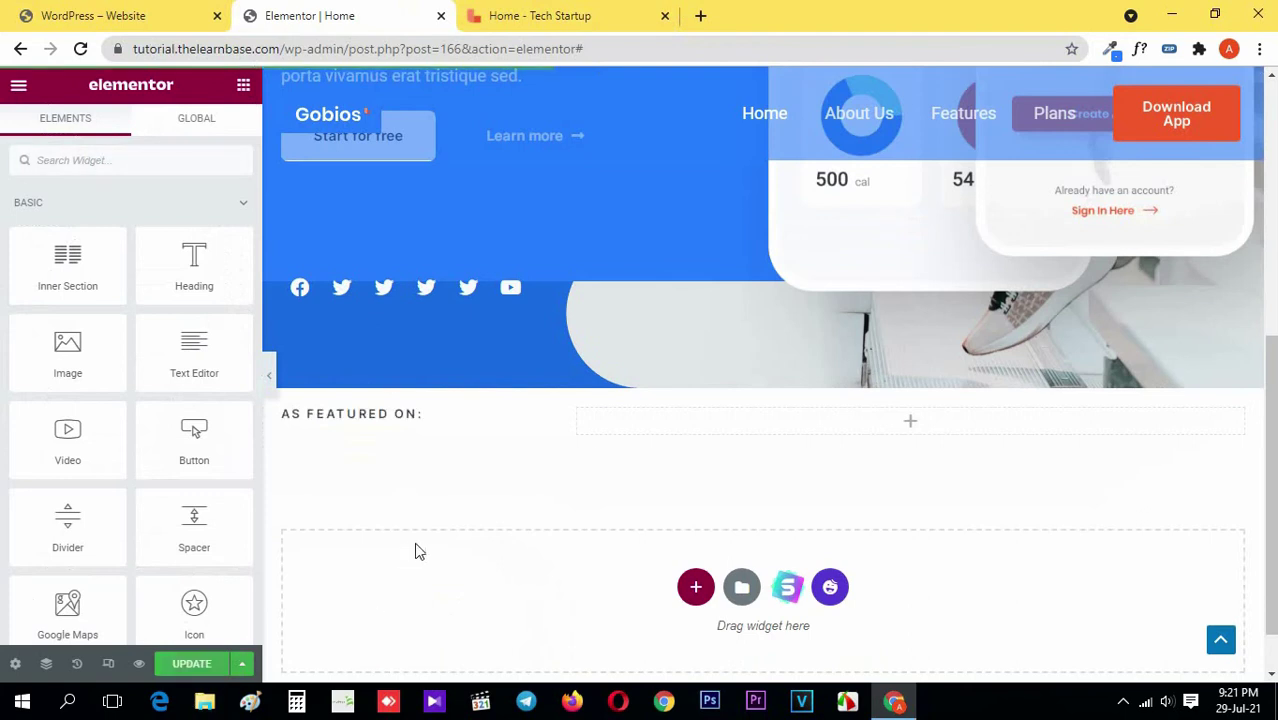
- Check the demo's logo row and add a Basic Gallery widget to the inner section's empty second column
{"action": "left_click", "coordinate": [530, 12]}
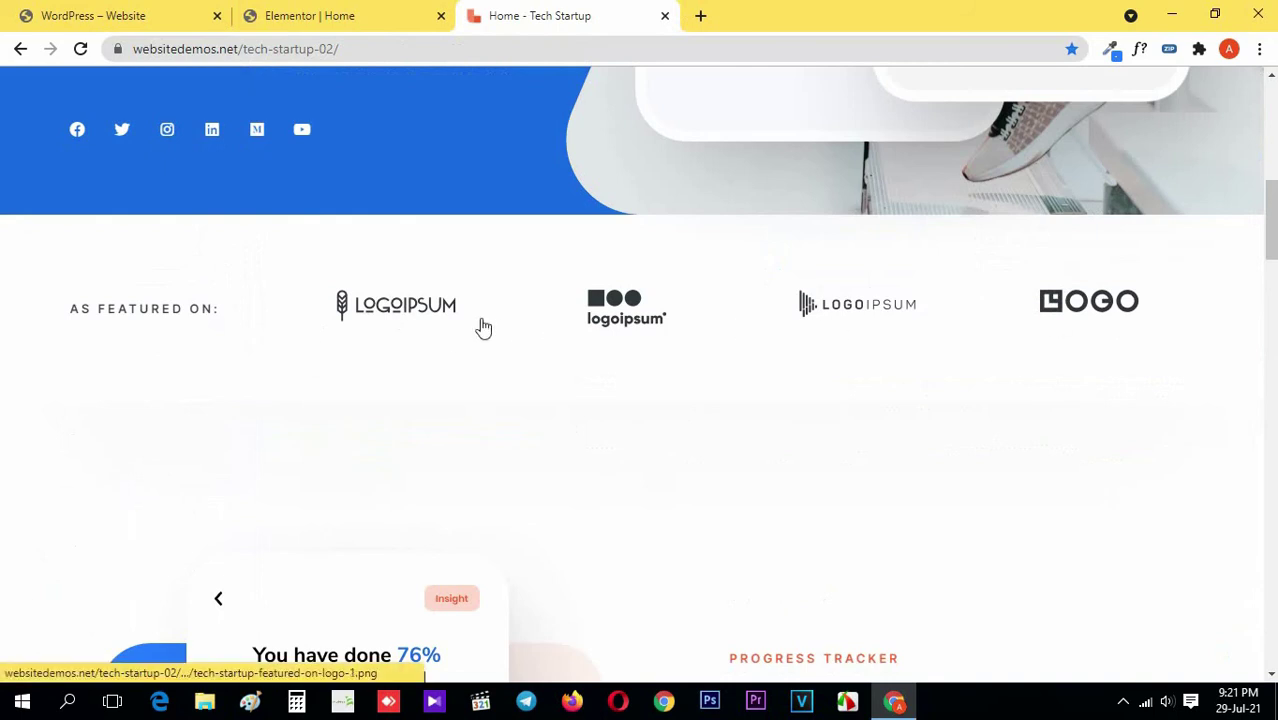
{"action": "left_click", "coordinate": [303, 13]}
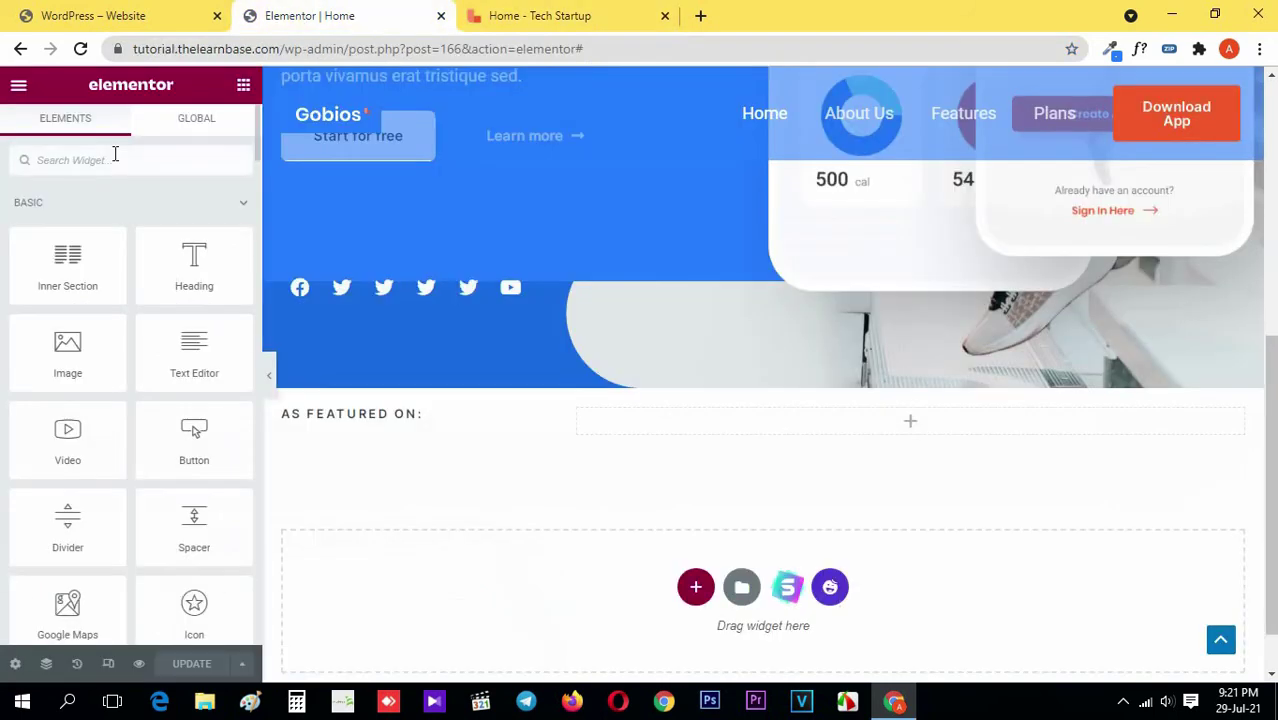
{"action": "type", "text": "gall"}
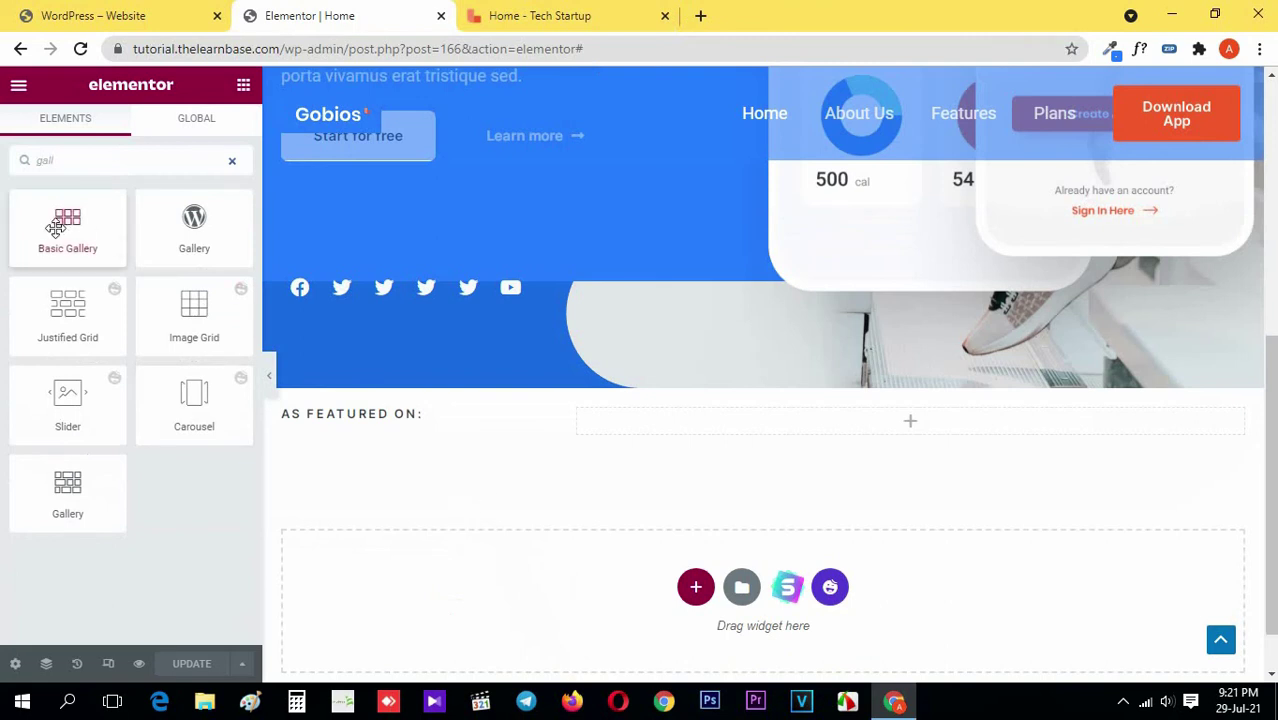
{"action": "left_click_drag", "start_coordinate": [67, 226], "coordinate": [890, 427]}
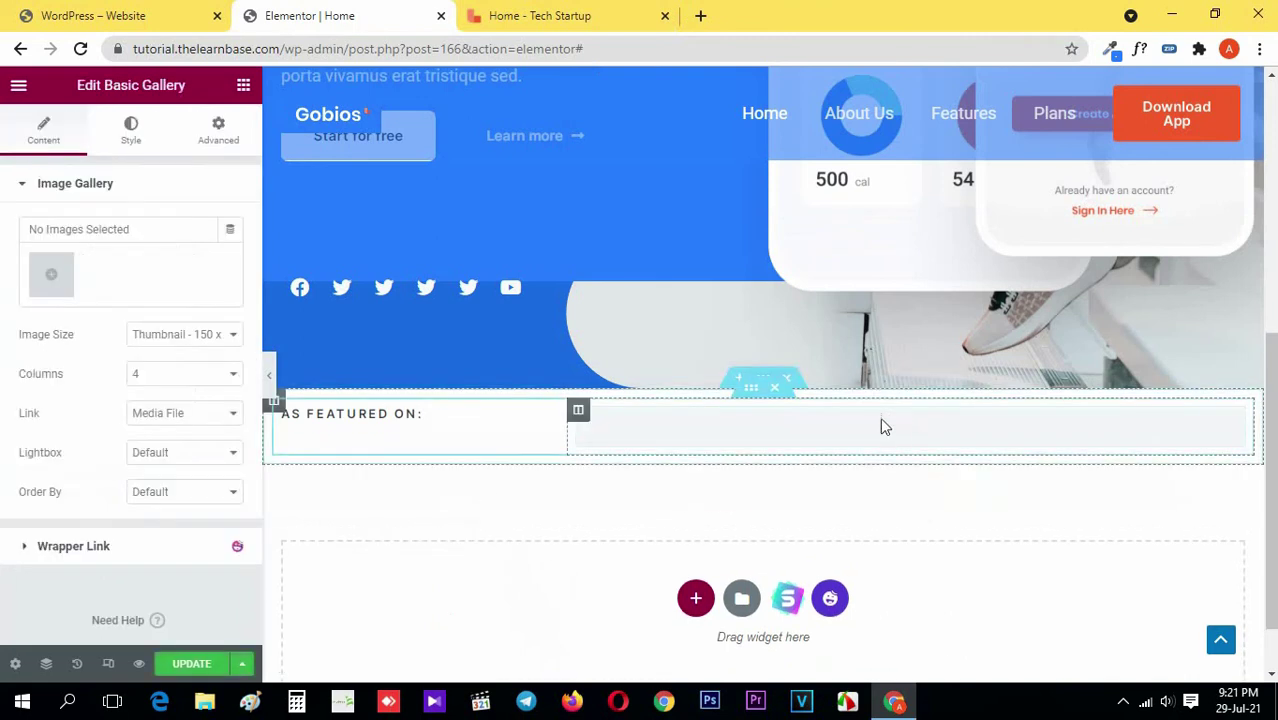
- Create the gallery from the four dark logo images in the media library, selecting them in the demo's order, and insert it
{"action": "left_click", "coordinate": [50, 277]}
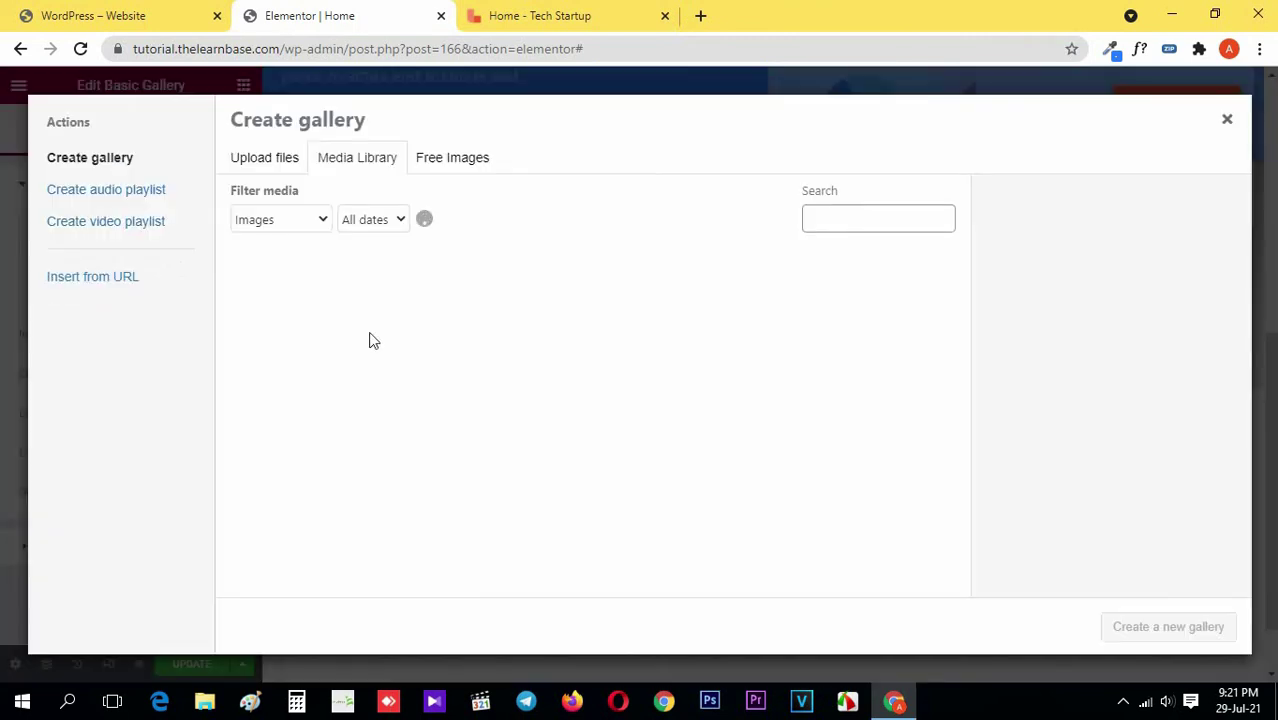
{"action": "left_click", "coordinate": [550, 10]}
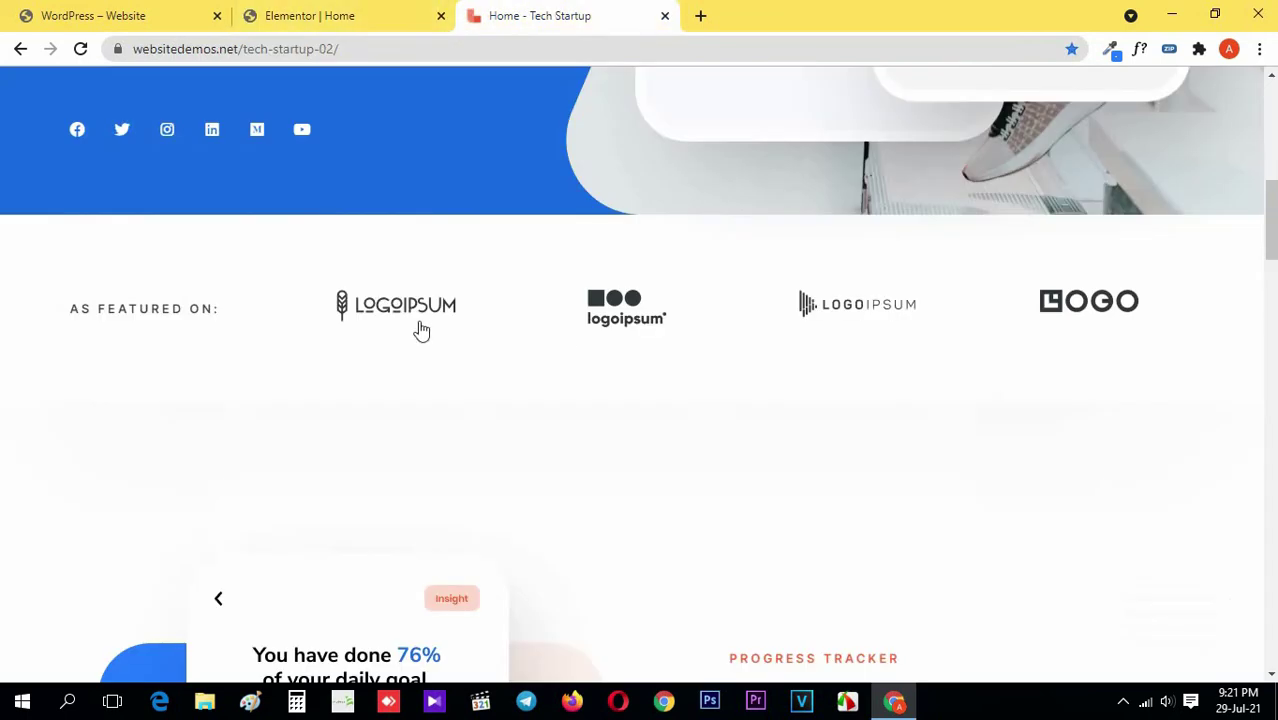
{"action": "left_click", "coordinate": [297, 10]}
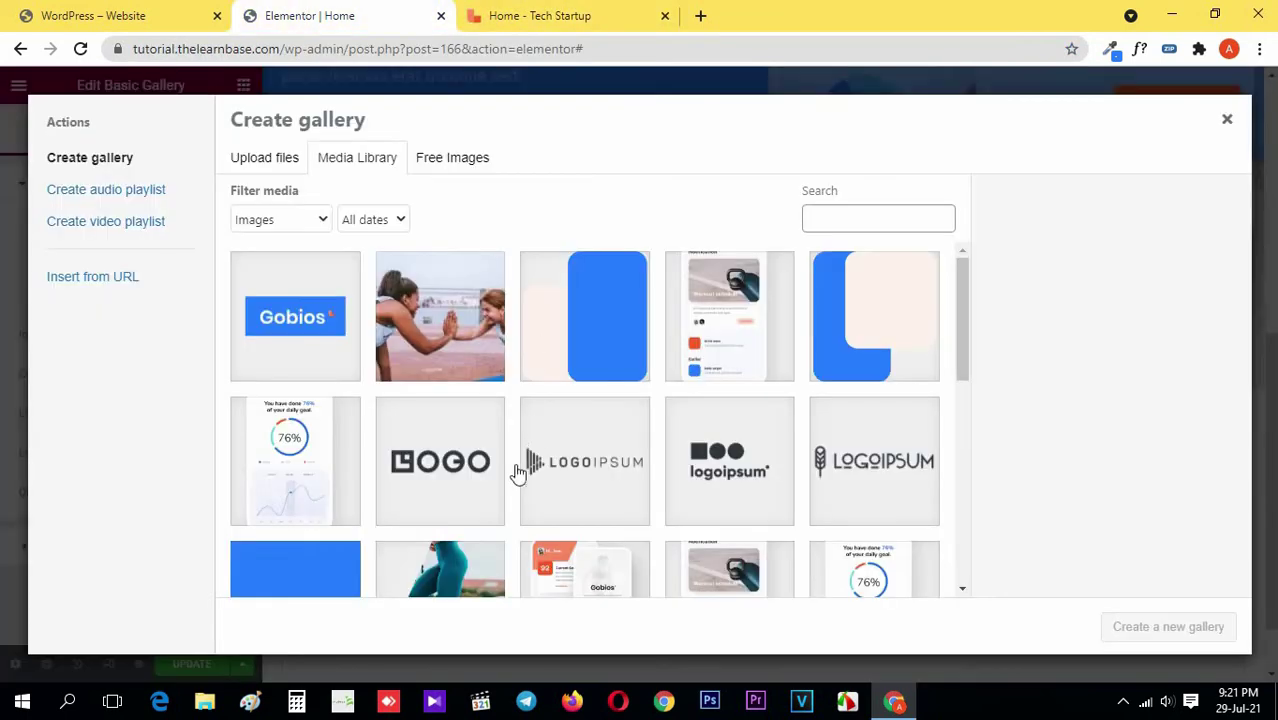
{"action": "left_click", "coordinate": [540, 15]}
{"action": "left_click", "coordinate": [398, 14]}
{"action": "left_click", "coordinate": [848, 495]}
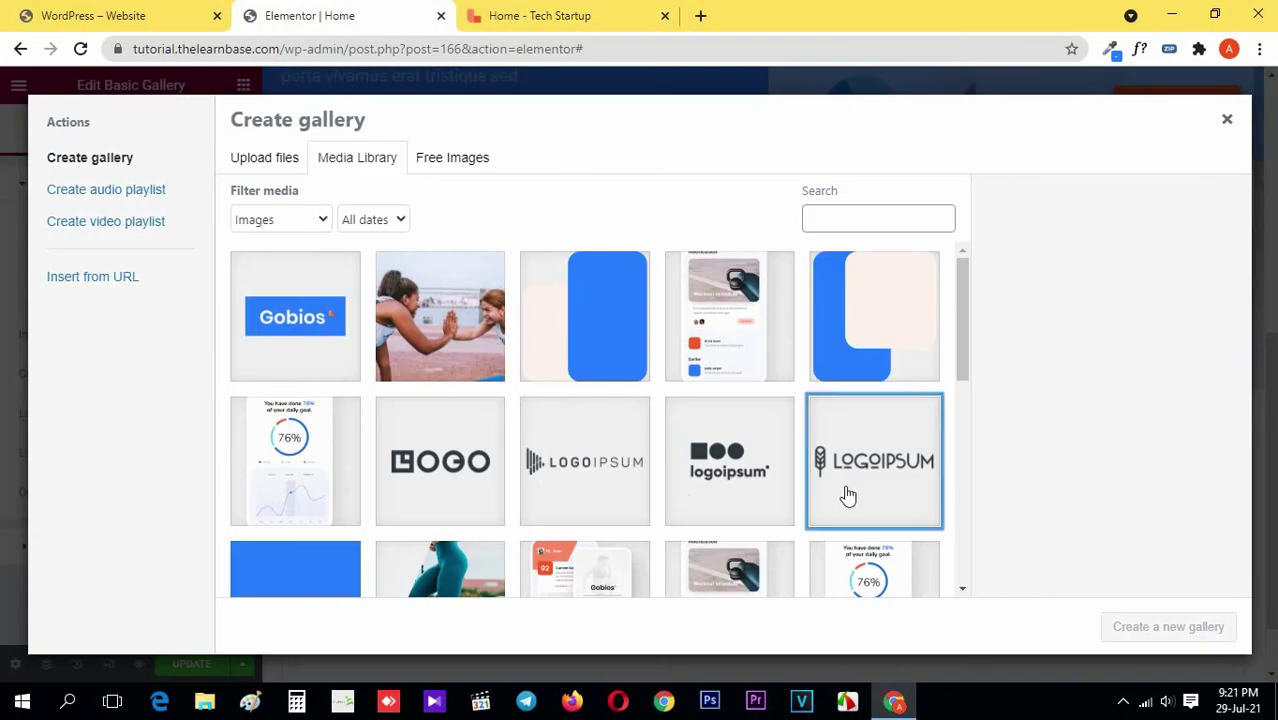
{"action": "left_click", "coordinate": [679, 494]}
{"action": "left_click", "coordinate": [585, 480]}
{"action": "left_click", "coordinate": [440, 480]}
{"action": "left_click", "coordinate": [540, 15]}
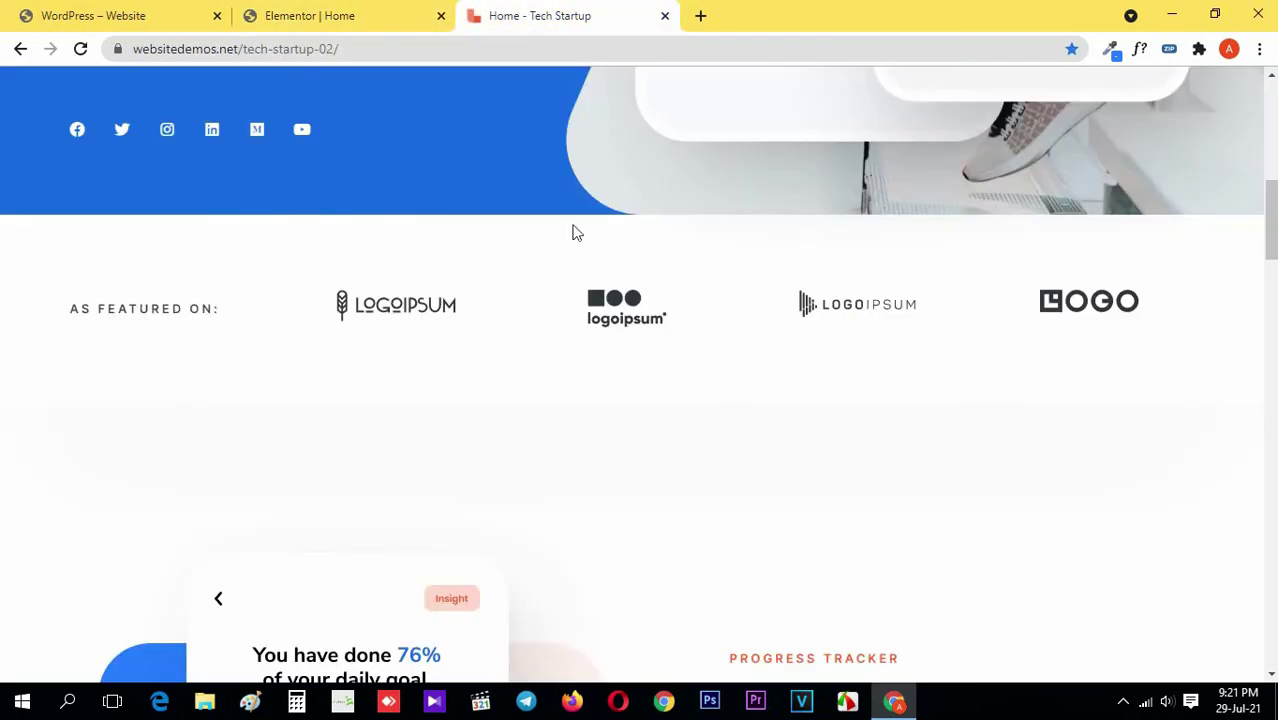
{"action": "left_click", "coordinate": [387, 12]}
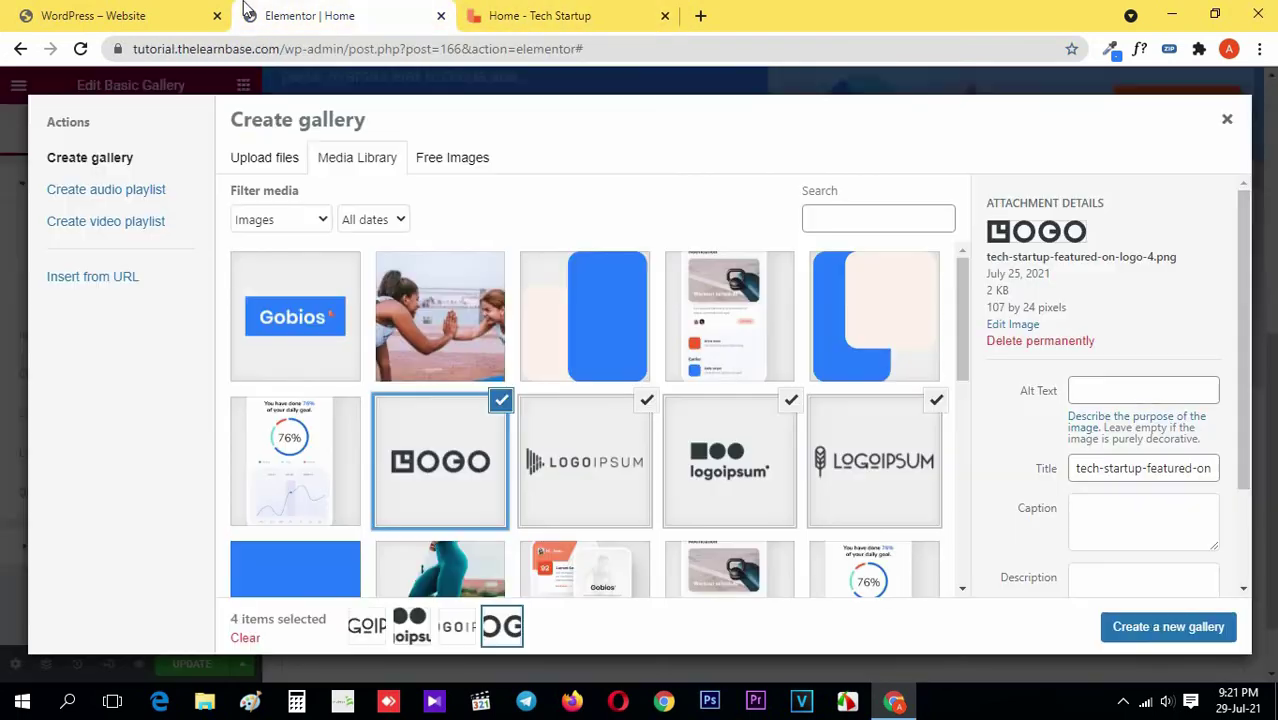
{"action": "left_click", "coordinate": [1178, 634]}
{"action": "left_click", "coordinate": [1184, 630]}
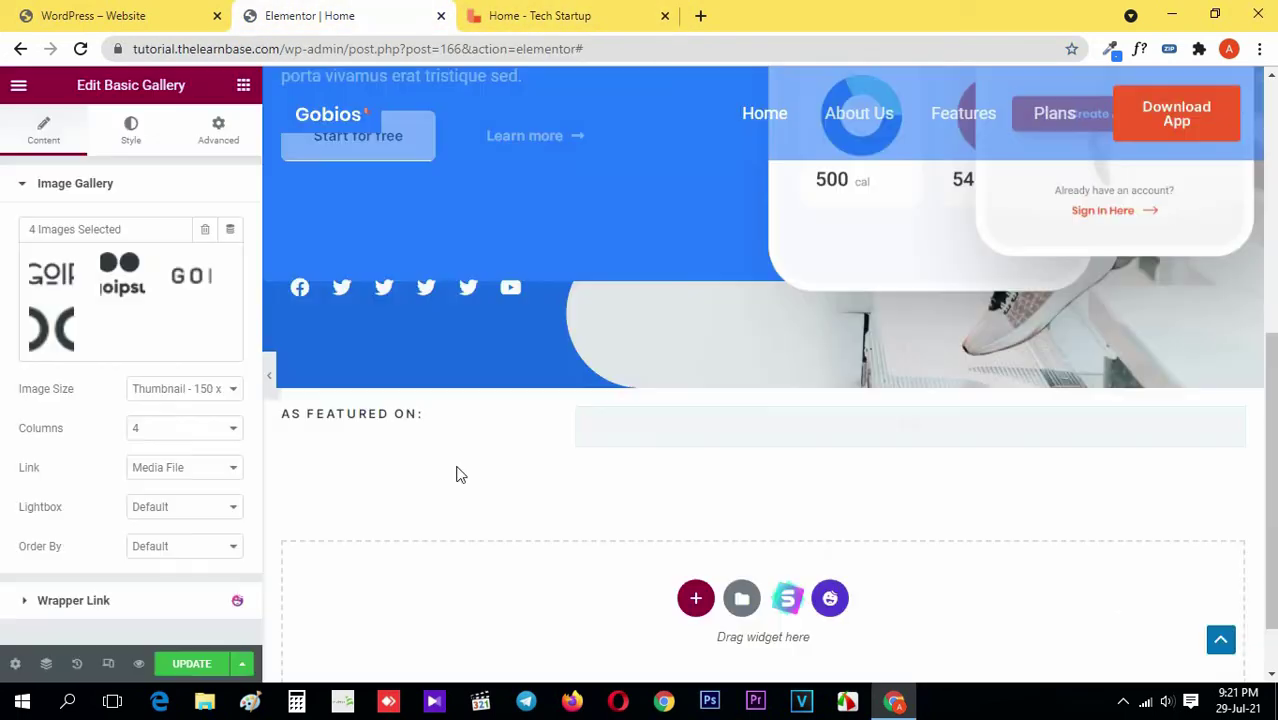
- Set the logo gallery's image size to Full and leave the widget's settings
{"action": "left_click", "coordinate": [205, 389]}
{"action": "left_click", "coordinate": [190, 496]}
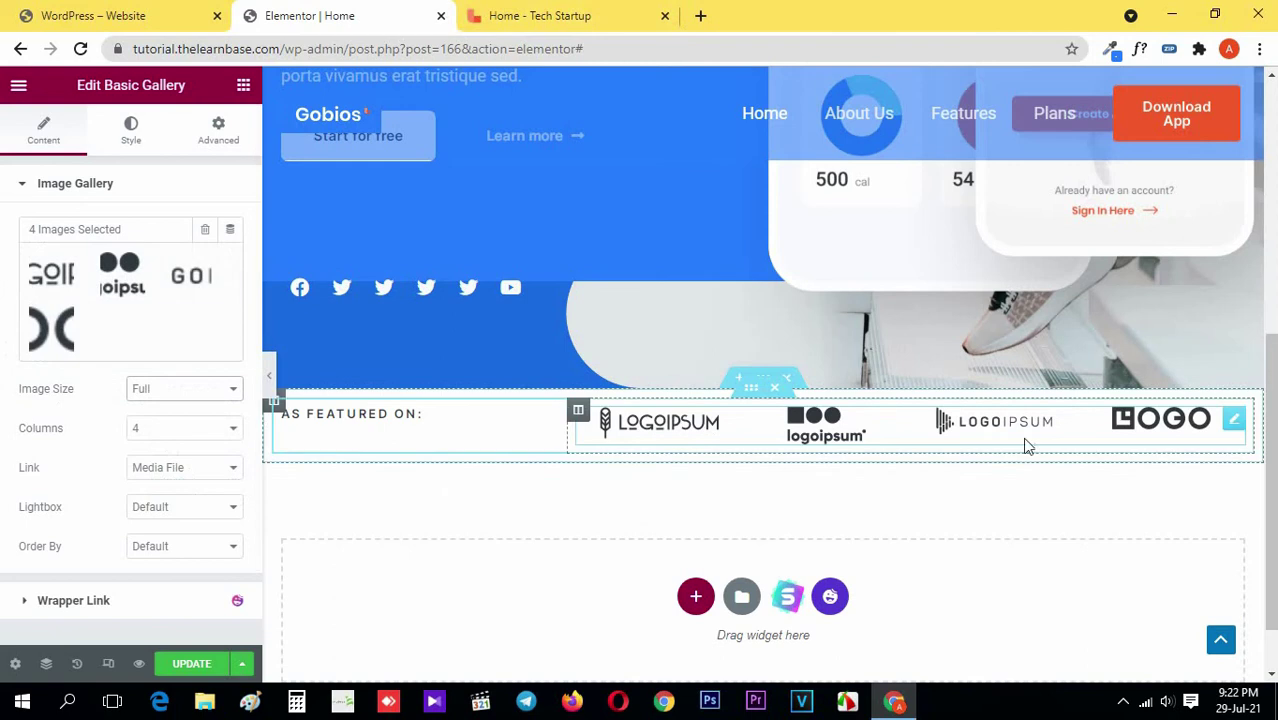
{"action": "scroll", "coordinate": [28, 464], "scroll_direction": "down", "scroll_amount": 1}
{"action": "scroll", "coordinate": [126, 302], "scroll_direction": "up", "scroll_amount": 1}
{"action": "left_click", "coordinate": [108, 185]}
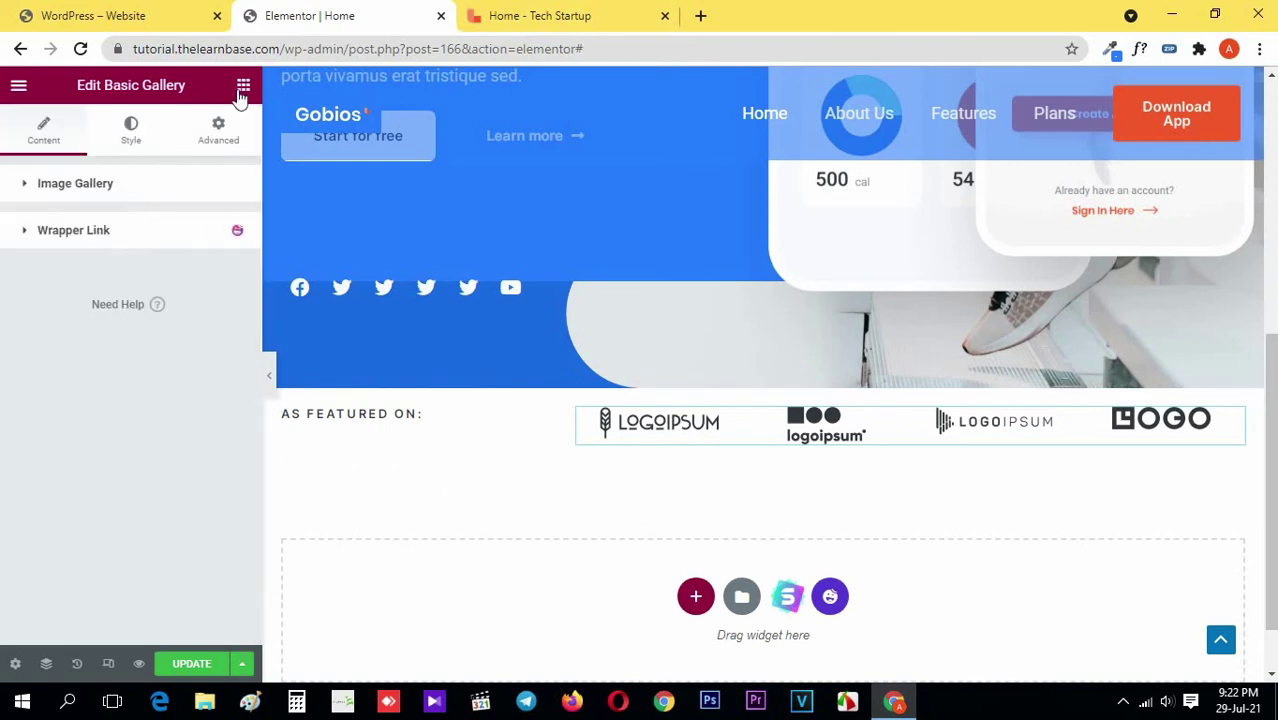
{"action": "left_click", "coordinate": [241, 90]}
- Compare the previewed logo row with the demo page and set the inner section's boxed width to 1300
{"action": "left_click", "coordinate": [552, 12]}
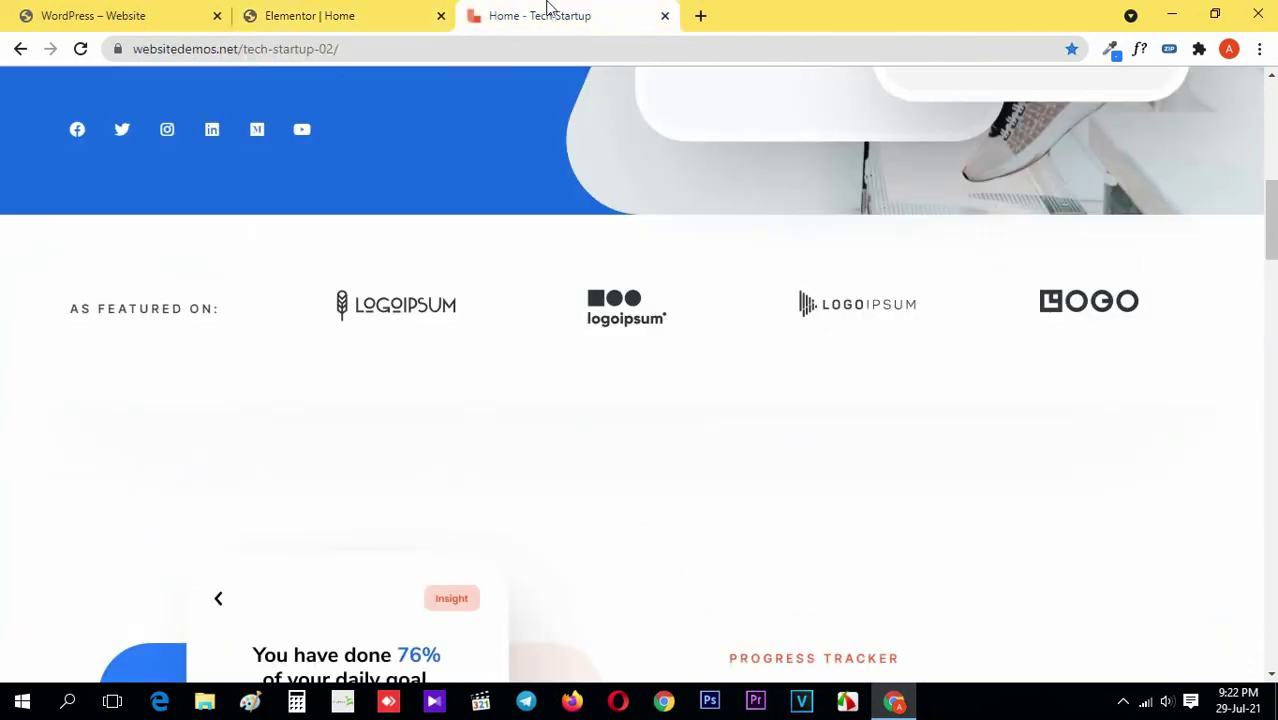
{"action": "left_click", "coordinate": [428, 10]}
{"action": "left_click", "coordinate": [266, 362]}
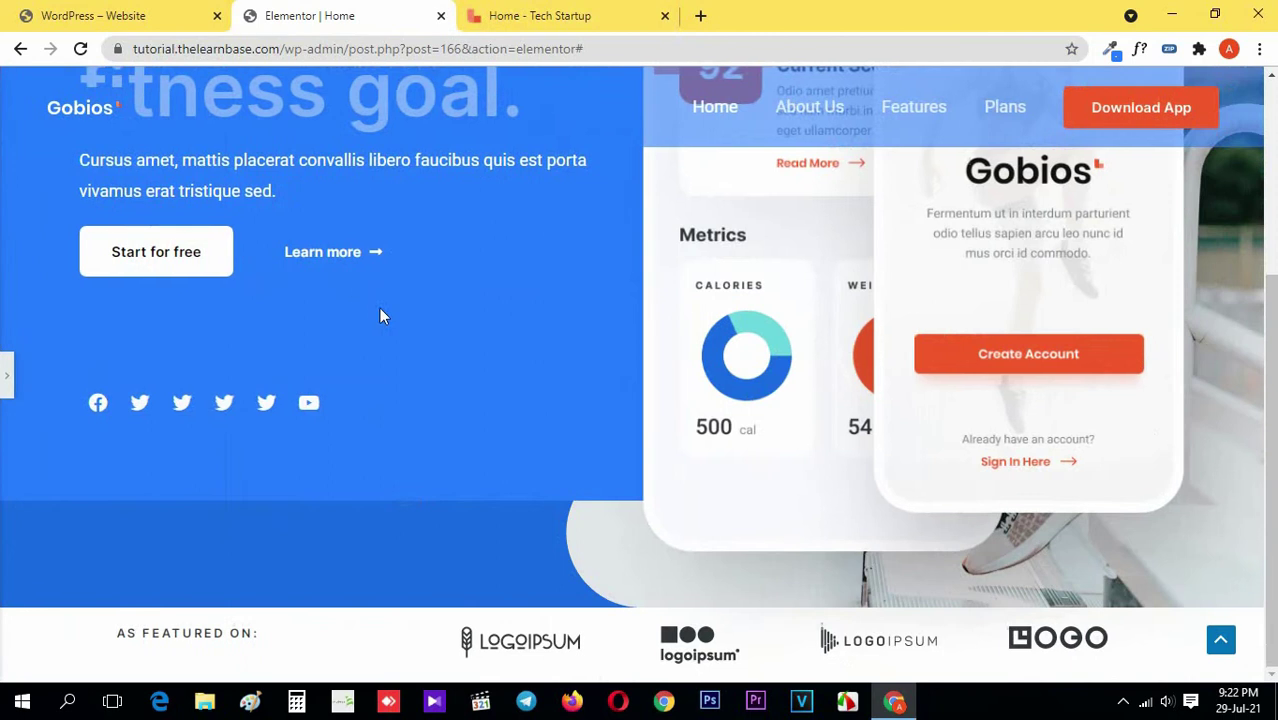
{"action": "left_click", "coordinate": [525, 16]}
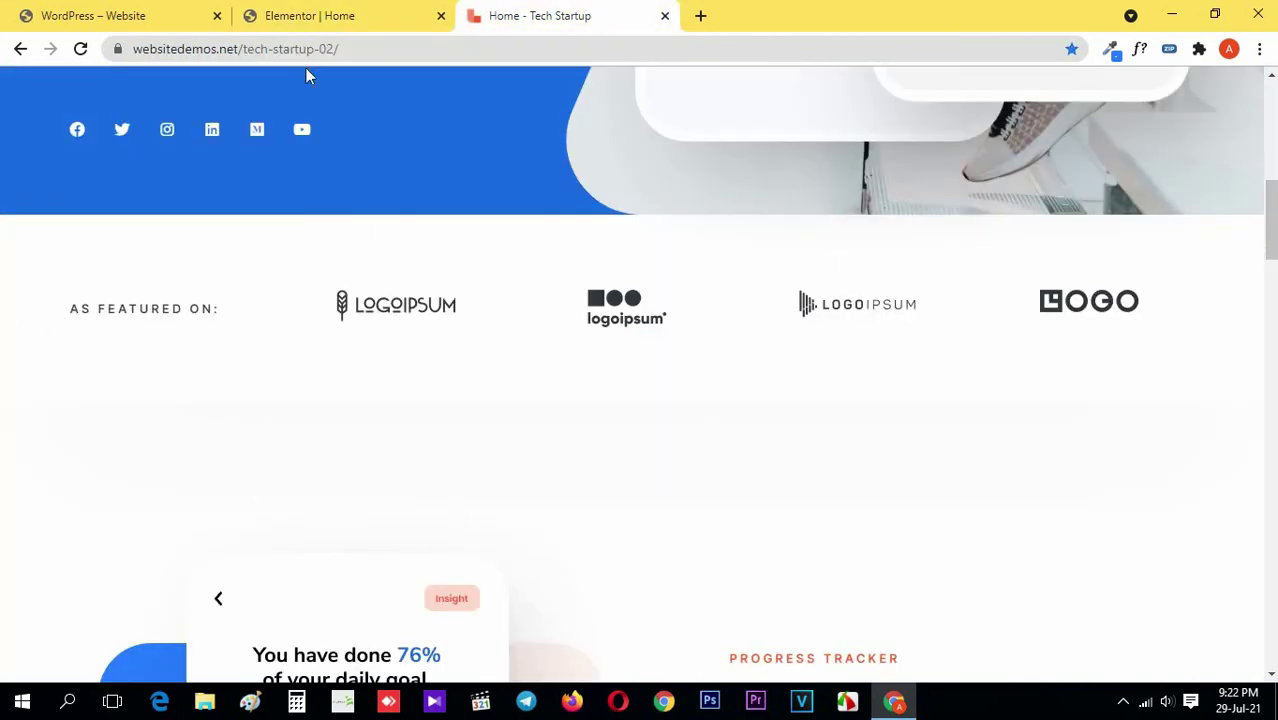
{"action": "left_click", "coordinate": [300, 15]}
{"action": "left_click", "coordinate": [5, 375]}
{"action": "scroll", "coordinate": [377, 394], "scroll_direction": "down", "scroll_amount": 2}
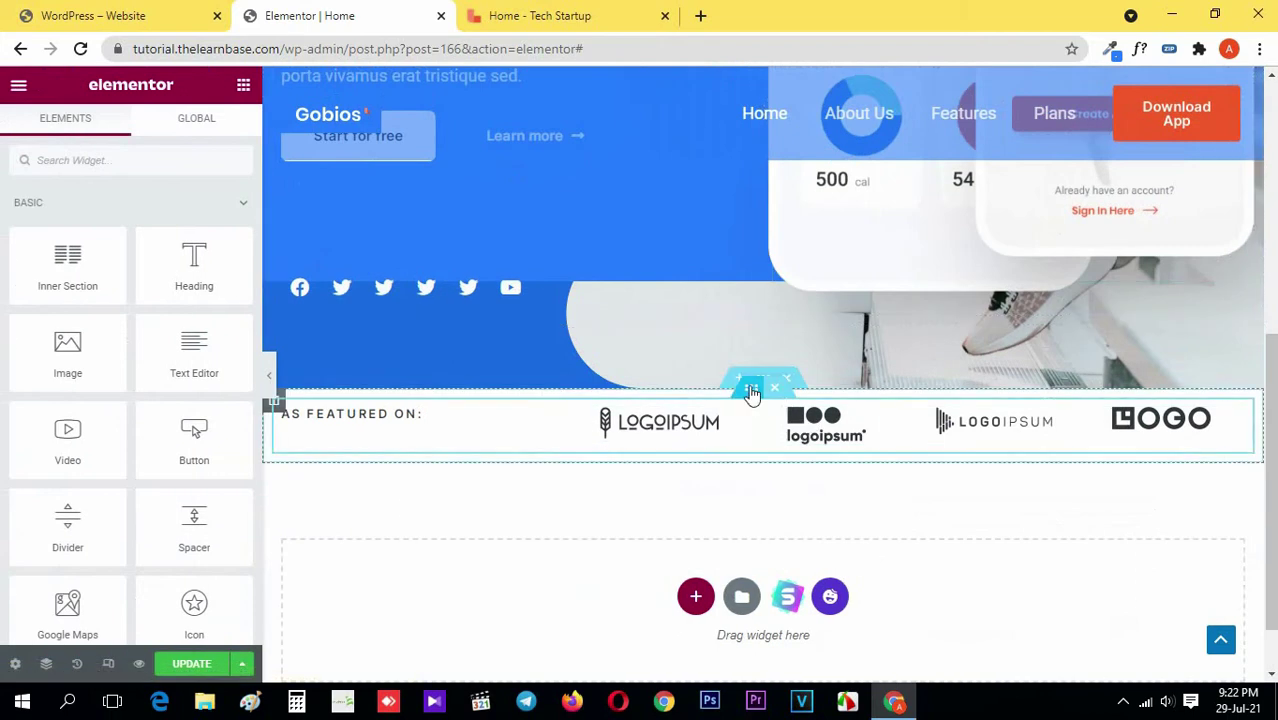
{"action": "left_click", "coordinate": [751, 388]}
{"action": "type", "text": "1300"}
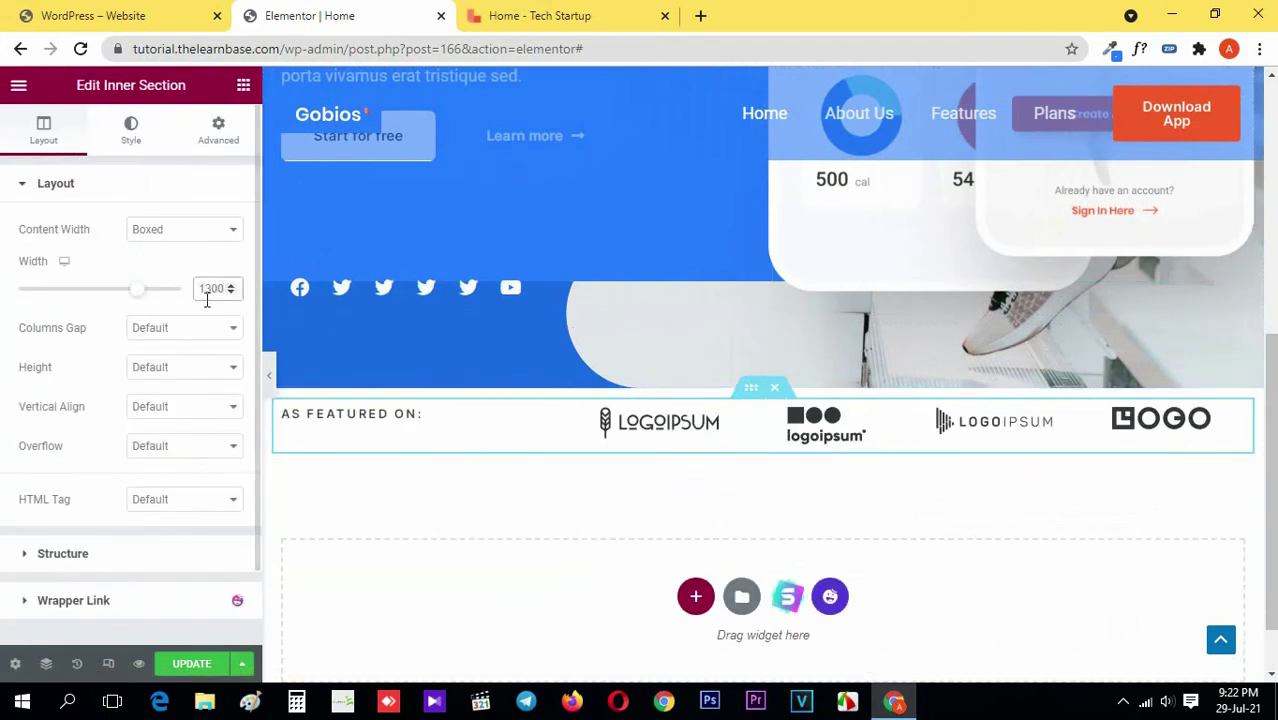
- Set the outer section's content width to Full Width and preview the page without the editing panel
{"action": "left_click", "coordinate": [766, 378]}
{"action": "left_click", "coordinate": [186, 233]}
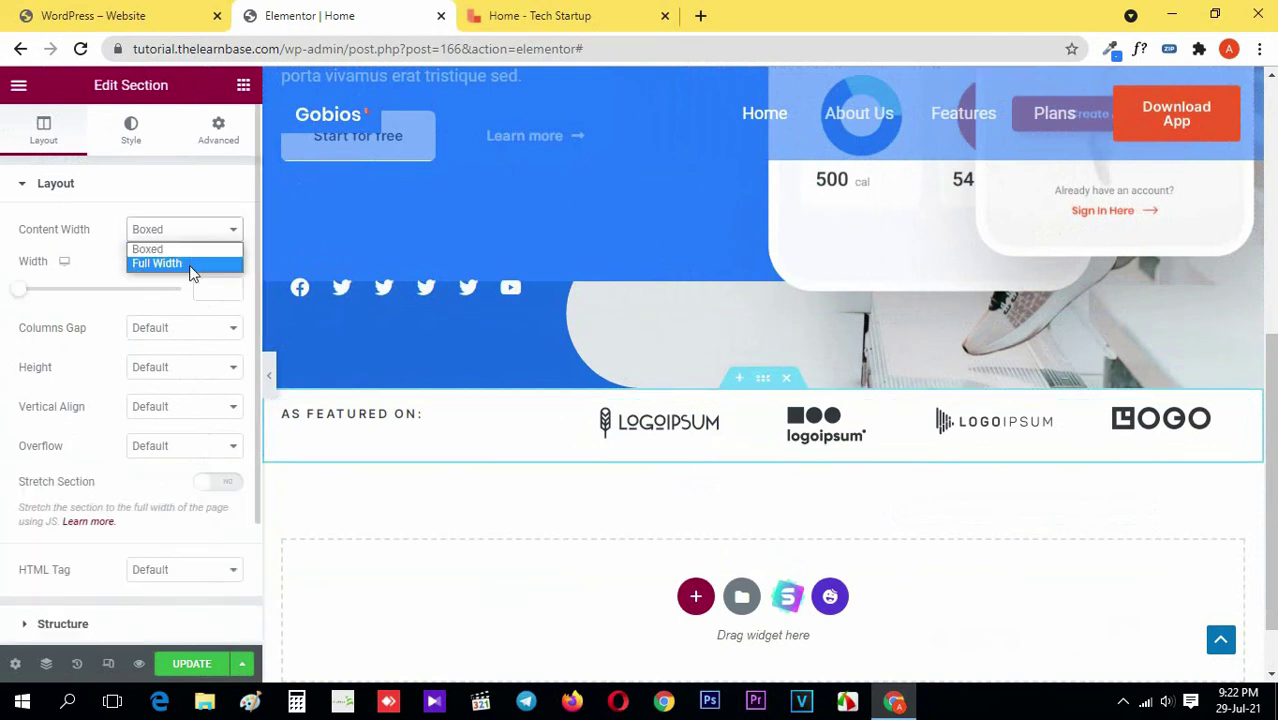
{"action": "left_click", "coordinate": [185, 264]}
{"action": "left_click", "coordinate": [268, 375]}
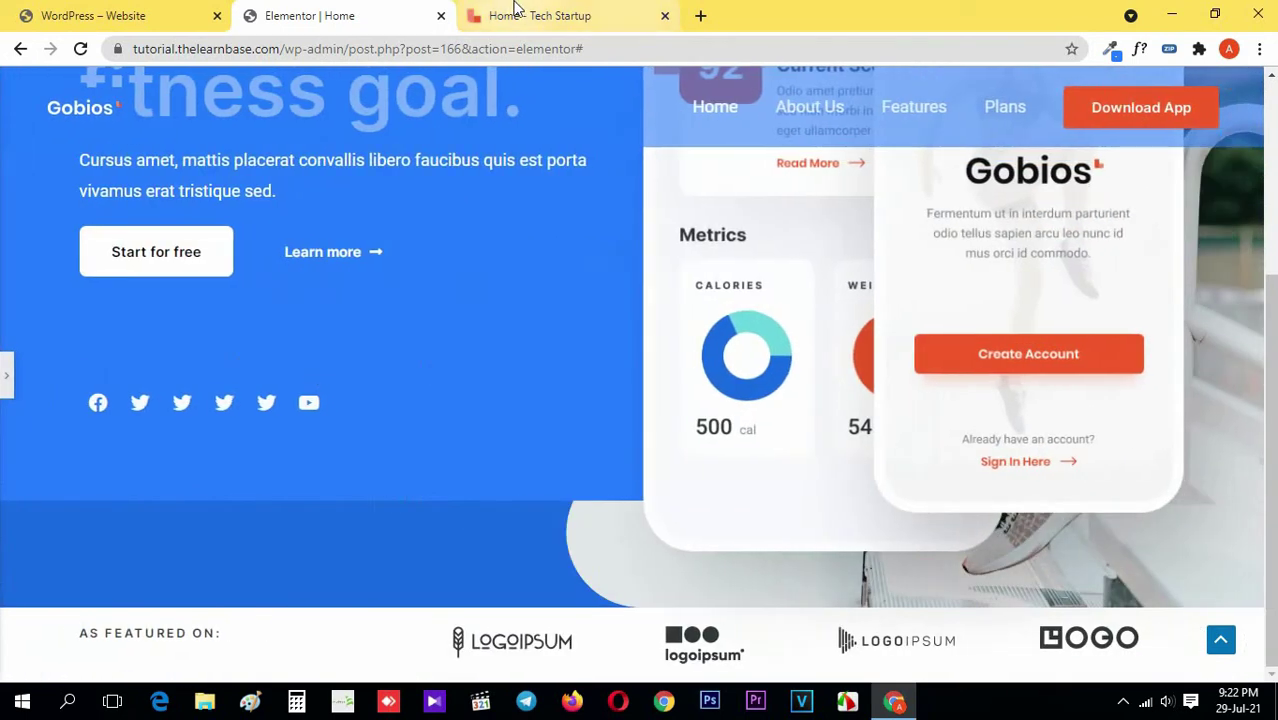
- Compare the previewed logo row's layout and spacing with the "AS FEATURED ON:" section of the demo page
{"action": "left_click", "coordinate": [508, 14]}
{"action": "scroll", "coordinate": [375, 360], "scroll_direction": "up", "scroll_amount": 2}
{"action": "left_click", "coordinate": [378, 12]}
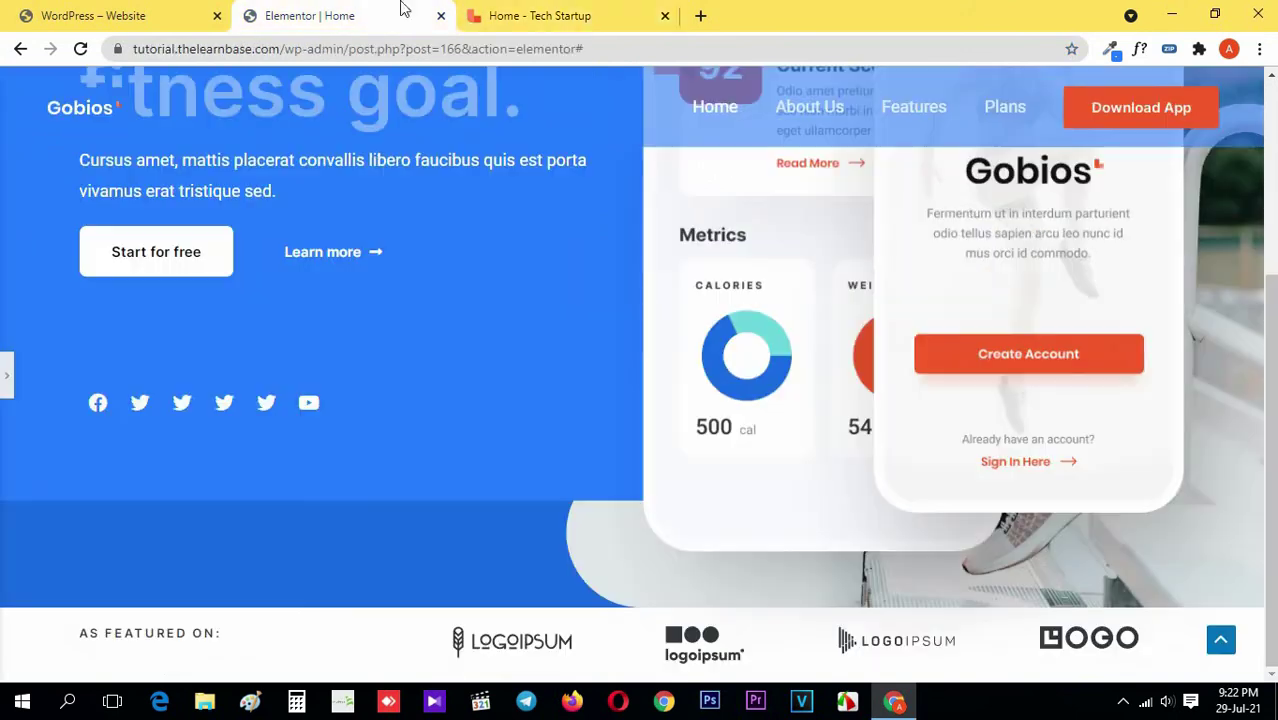
{"action": "left_click", "coordinate": [572, 12]}
{"action": "left_click", "coordinate": [370, 10]}
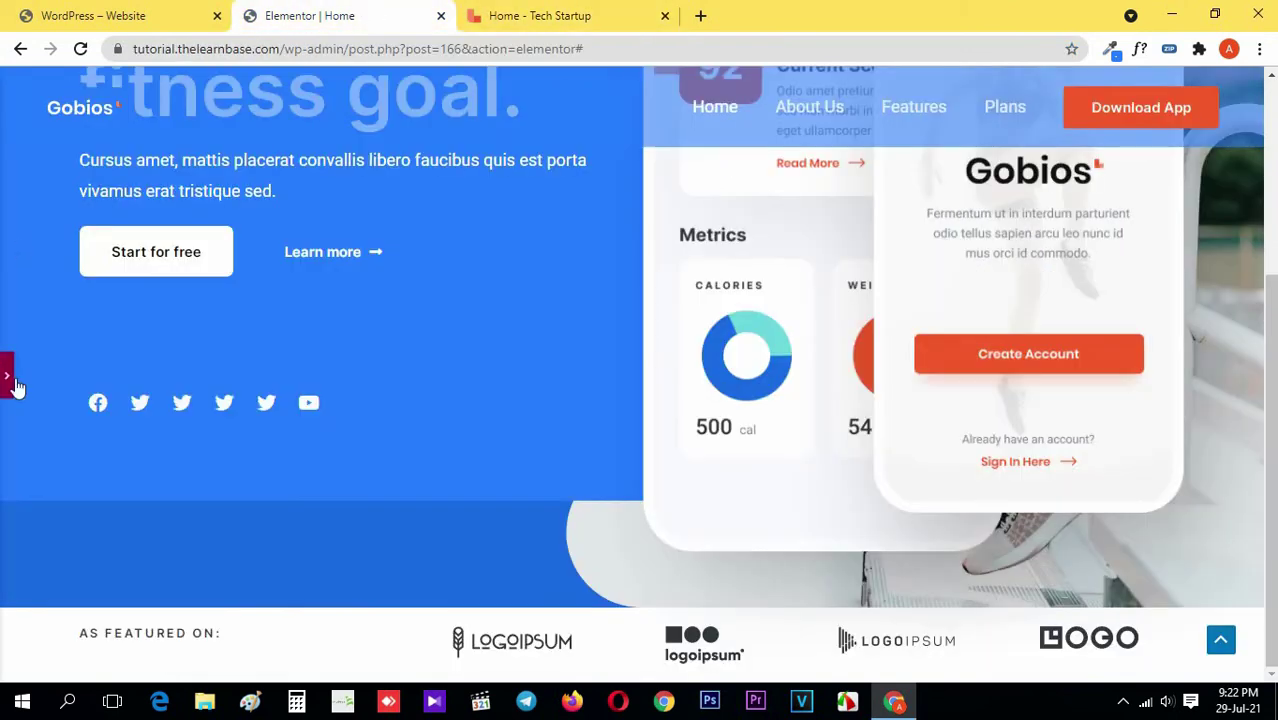
{"action": "left_click", "coordinate": [491, 10]}
{"action": "left_click", "coordinate": [403, 9]}
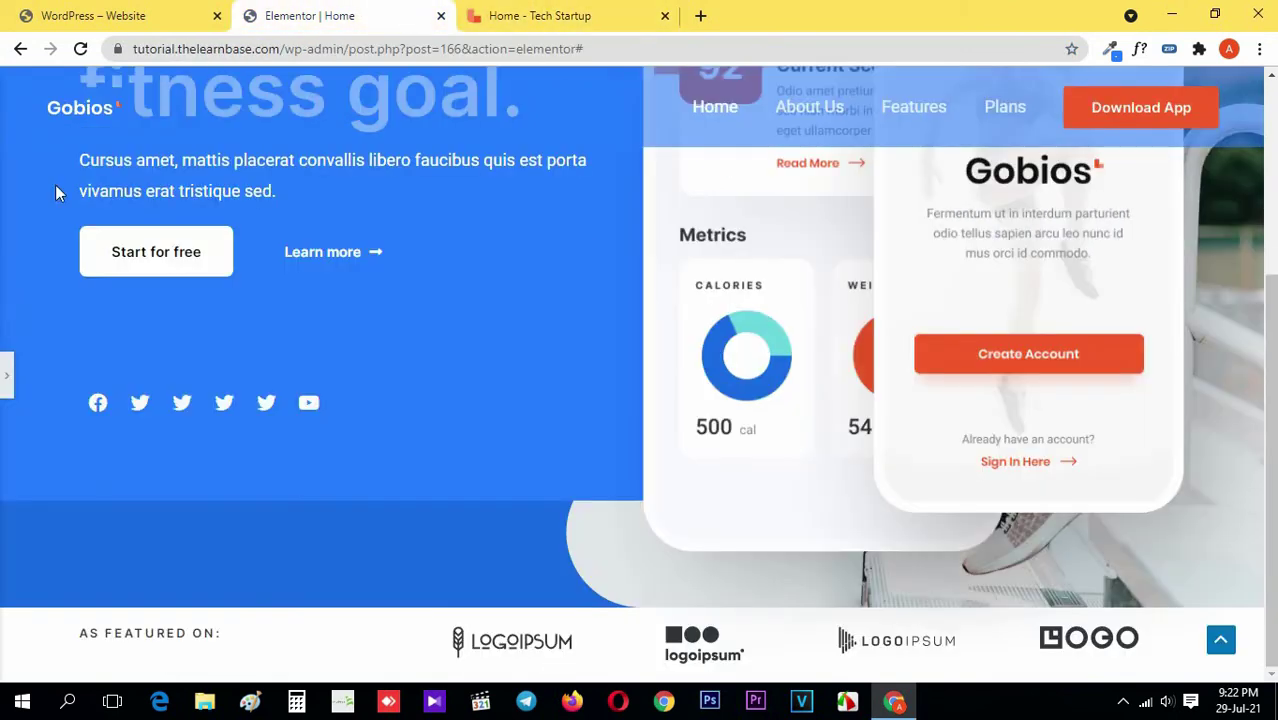
- Set the vertical alignment of the logo row's inner section to Middle
{"action": "left_click", "coordinate": [6, 375]}
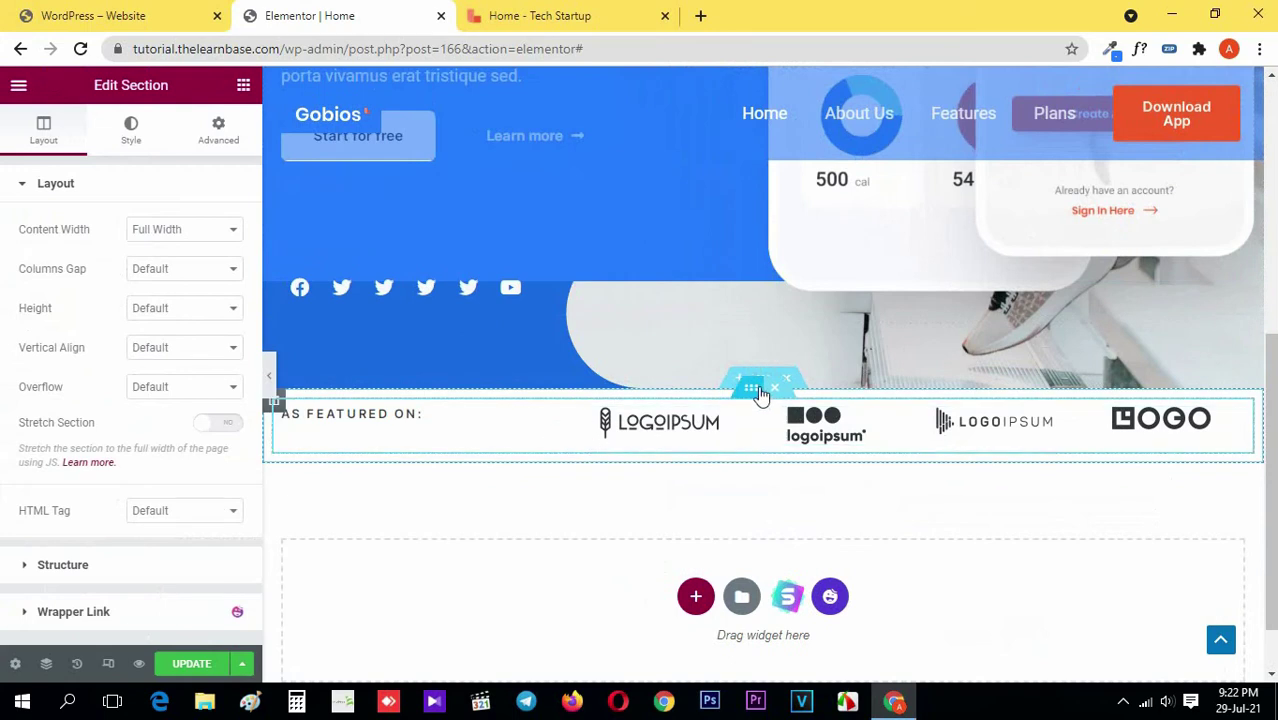
{"action": "left_click", "coordinate": [758, 391]}
{"action": "left_click", "coordinate": [232, 406]}
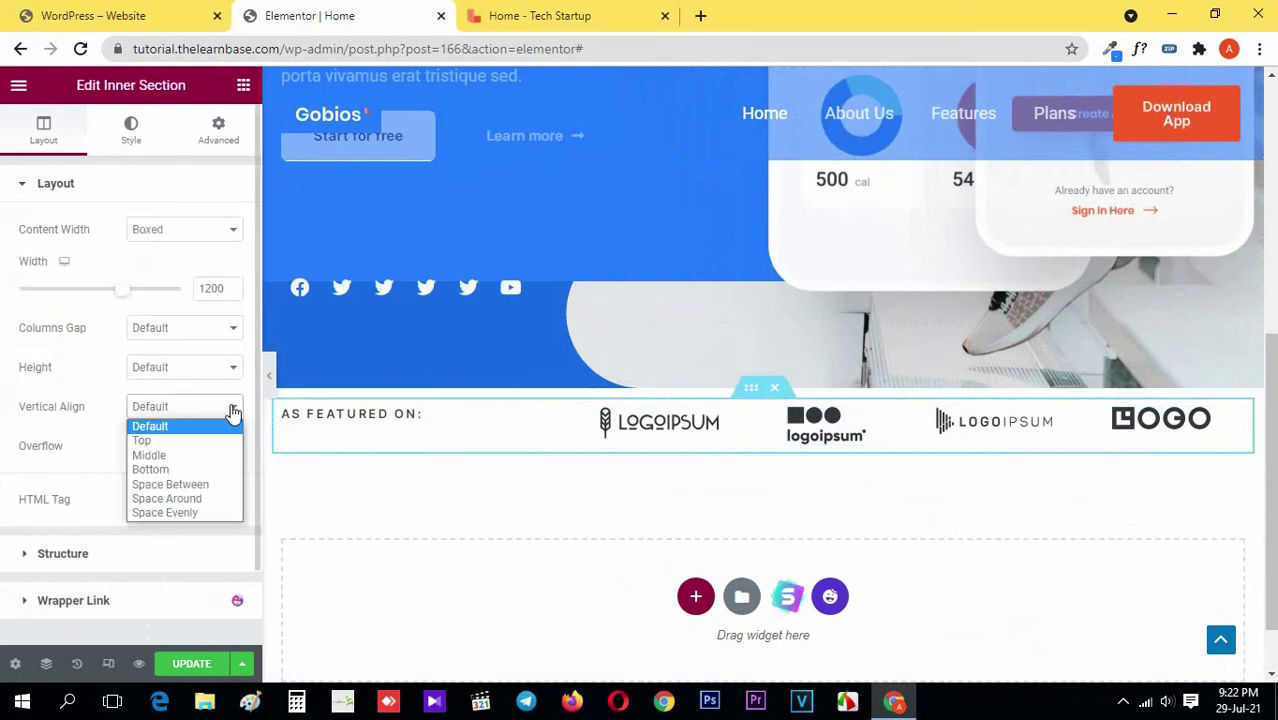
{"action": "left_click", "coordinate": [192, 457]}
{"action": "left_click", "coordinate": [243, 85]}
- Check the demo's spacing around the logo row and give the outer section a Min Height of 235 px
{"action": "left_click", "coordinate": [540, 15]}
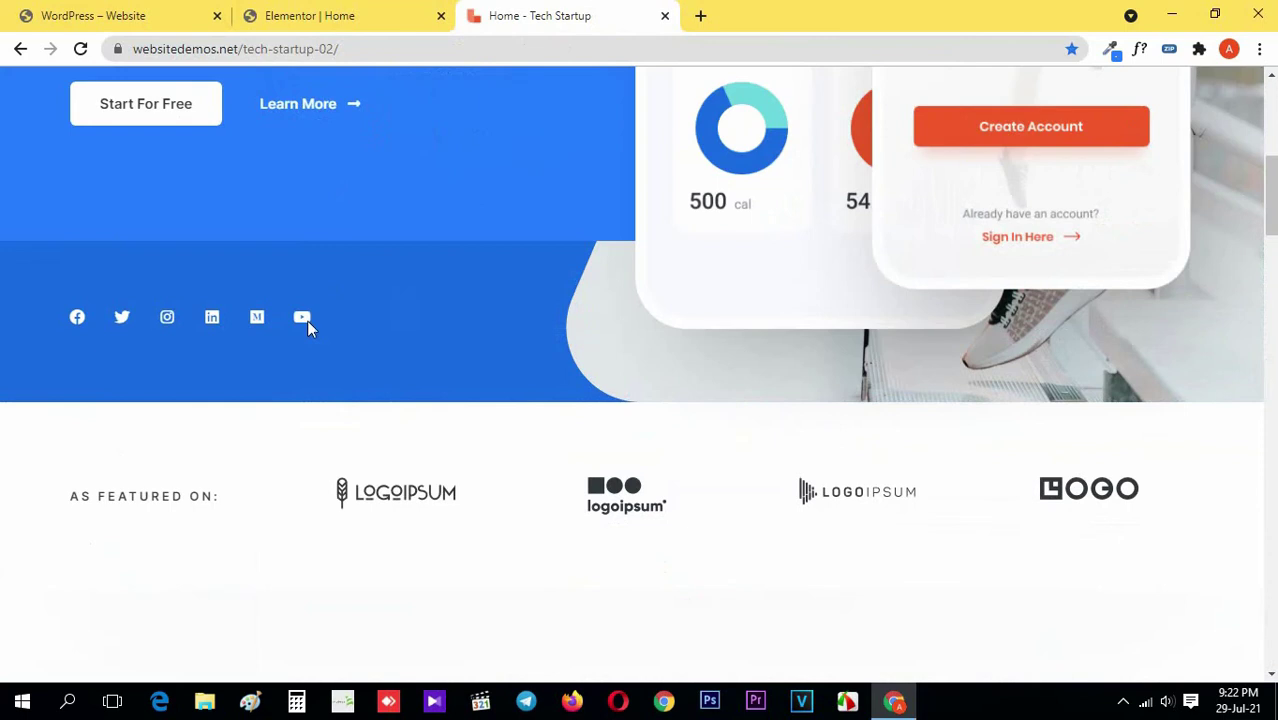
{"action": "scroll", "coordinate": [307, 320], "scroll_direction": "down", "scroll_amount": 1}
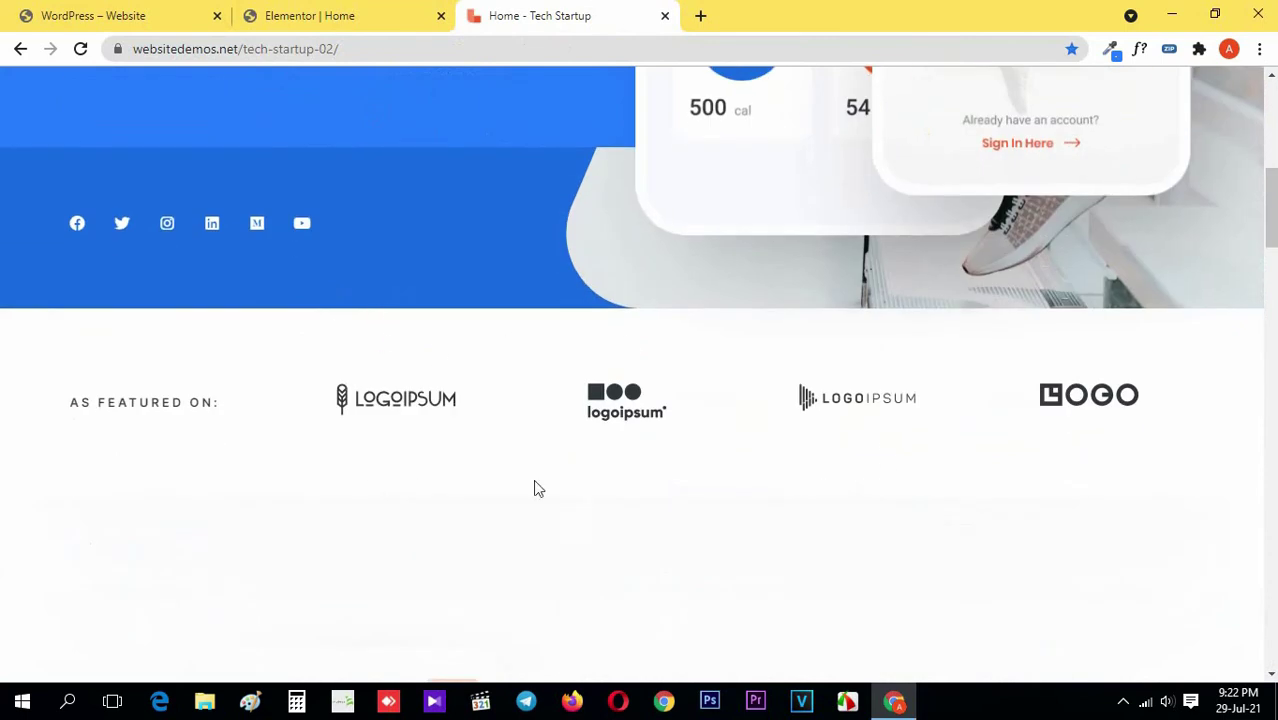
{"action": "left_click", "coordinate": [371, 12]}
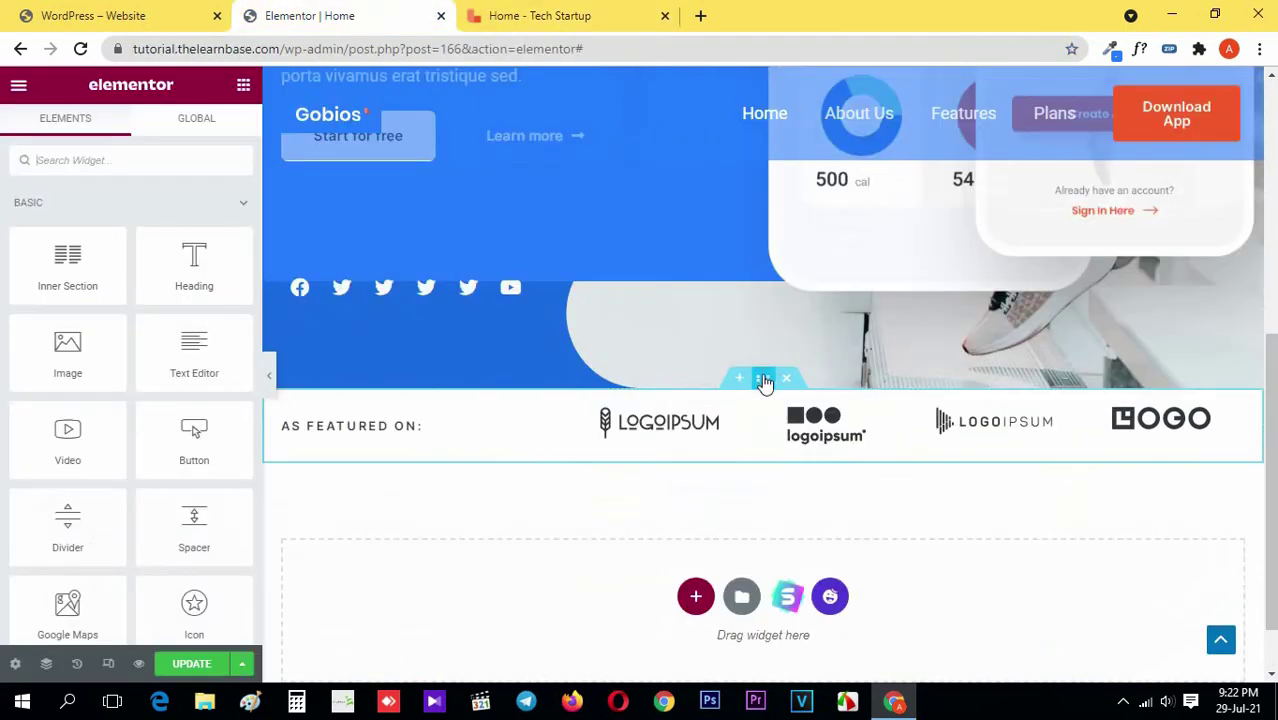
{"action": "left_click", "coordinate": [763, 380]}
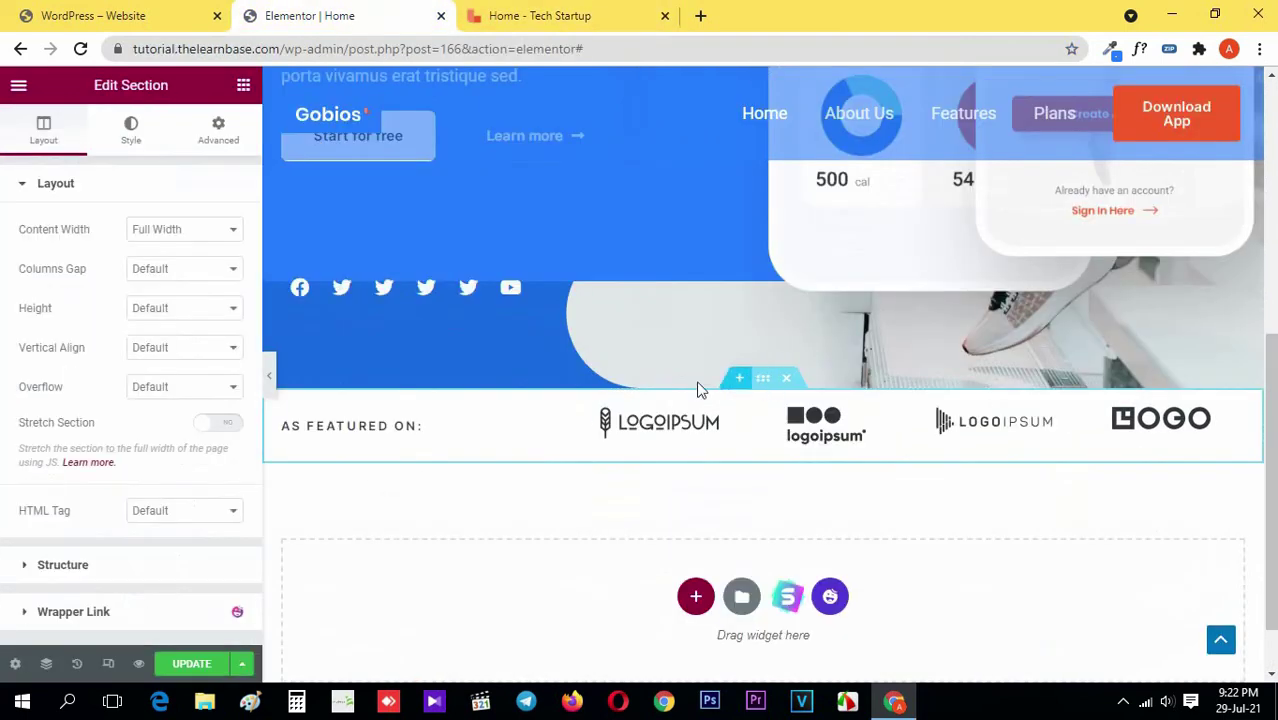
{"action": "left_click", "coordinate": [227, 313]}
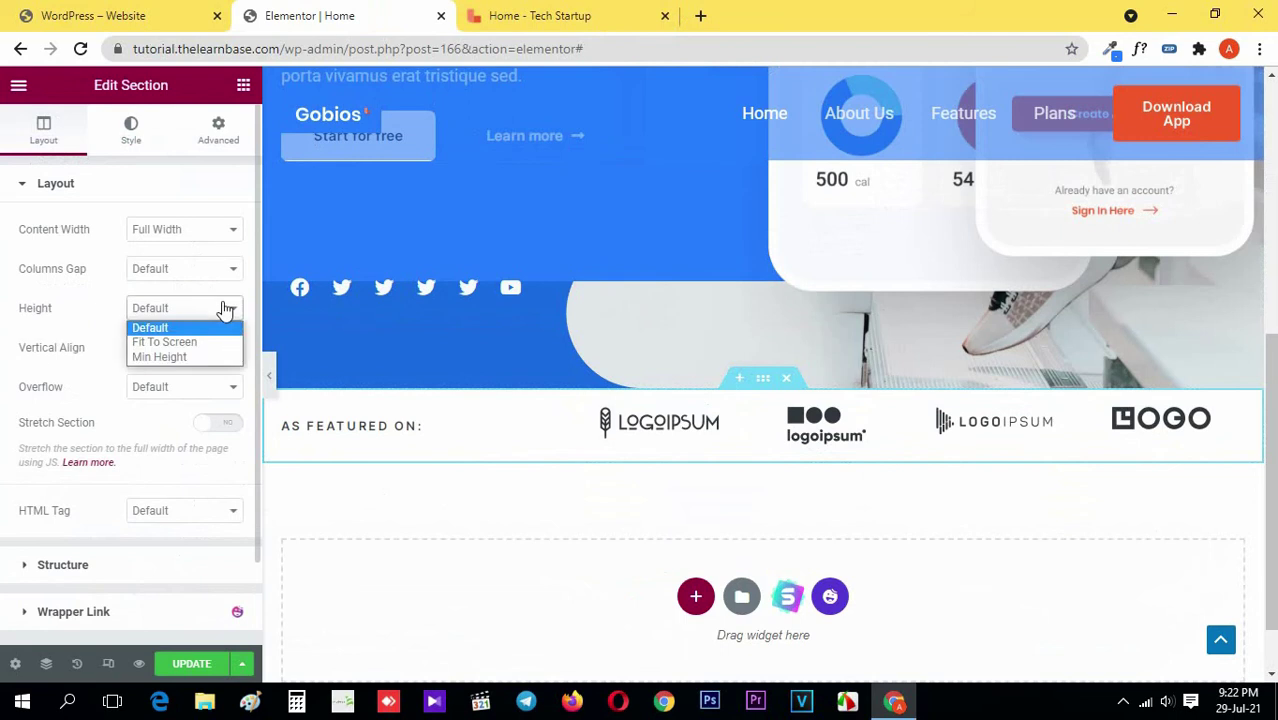
{"action": "left_click", "coordinate": [185, 356]}
{"action": "left_click_drag", "start_coordinate": [66, 374], "coordinate": [45, 376]}
{"action": "left_click", "coordinate": [229, 366]}
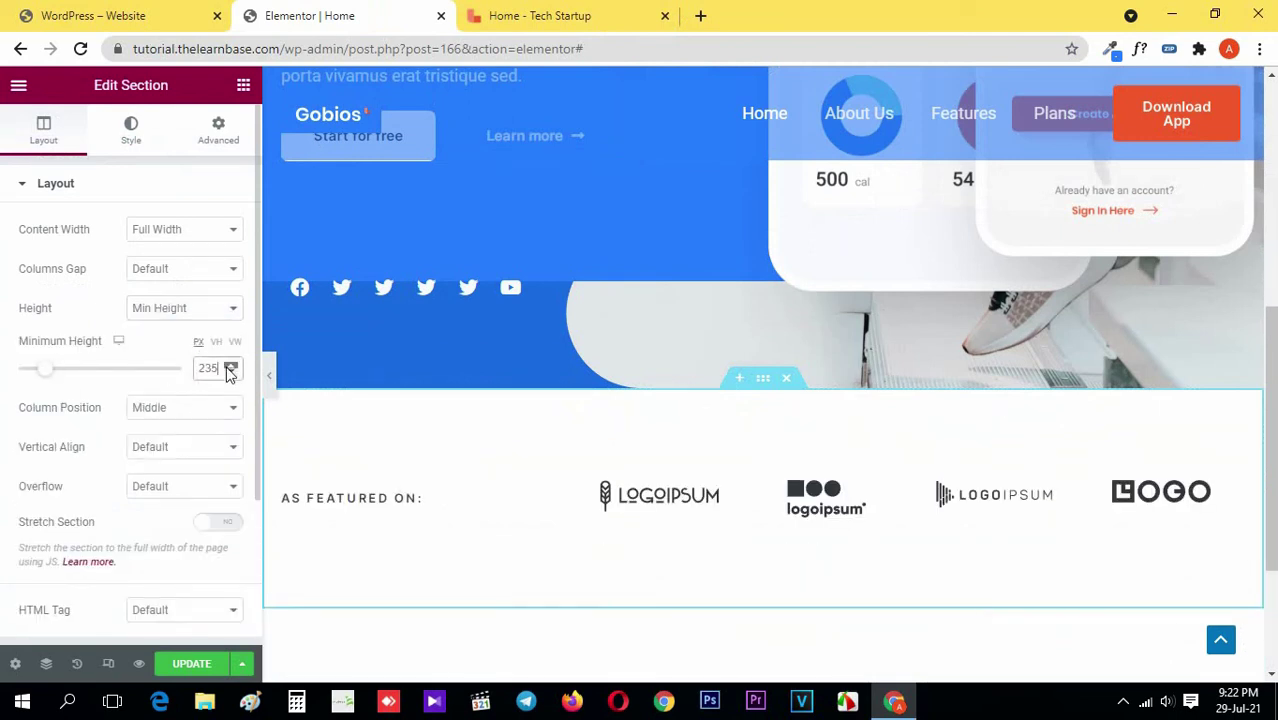
- Compare the section's height with the demo page at full width, and update the page
{"action": "left_click", "coordinate": [269, 376]}
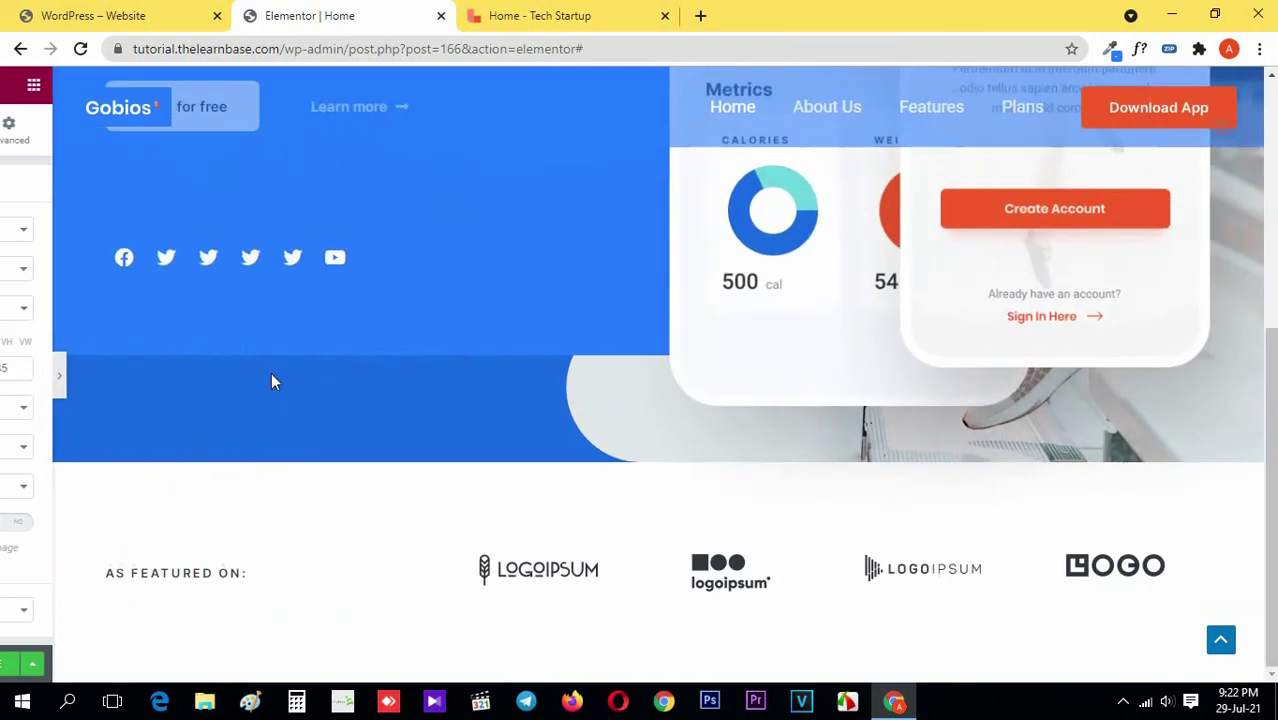
{"action": "left_click", "coordinate": [522, 8]}
{"action": "left_click", "coordinate": [365, 12]}
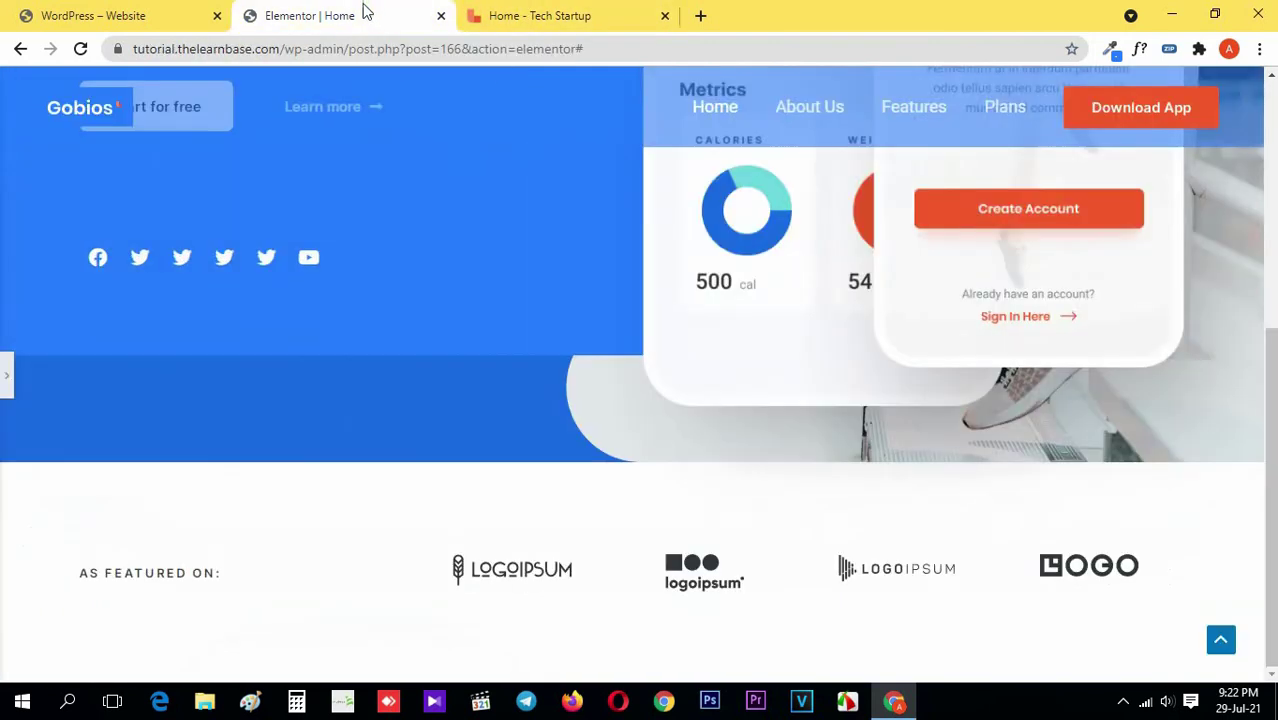
{"action": "left_click", "coordinate": [5, 400]}
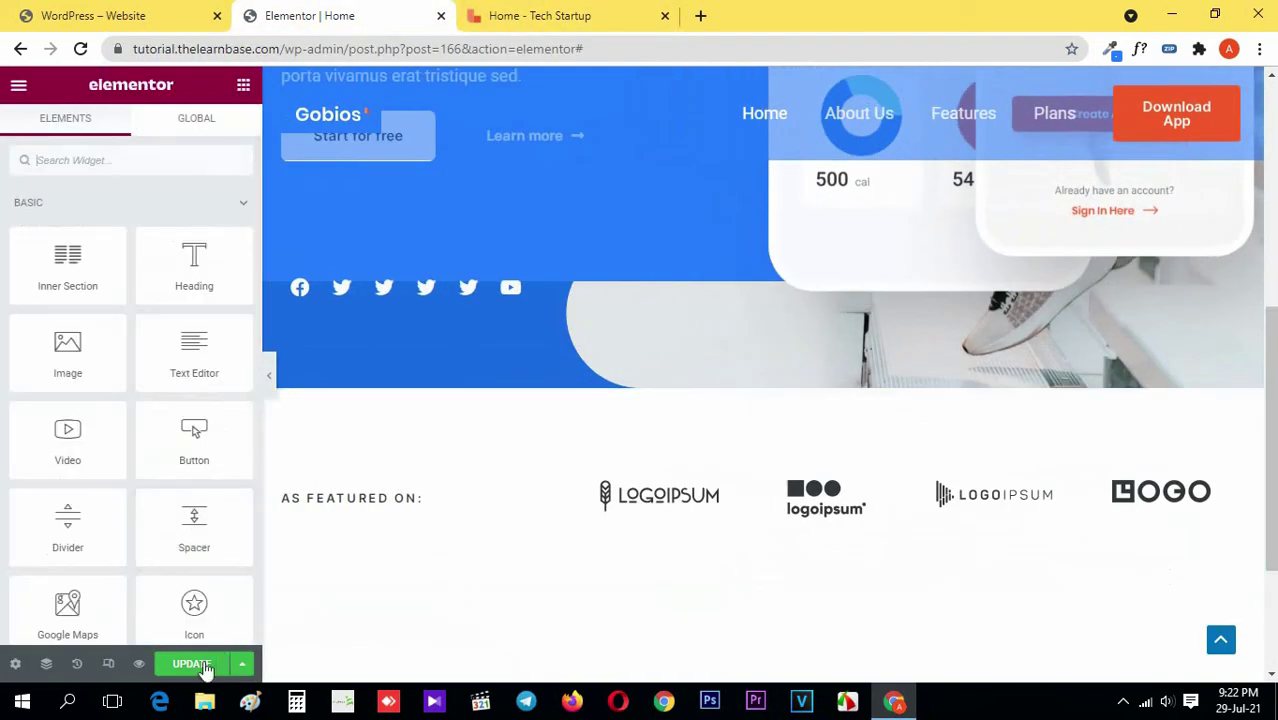
{"action": "left_click", "coordinate": [191, 664]}
- Open the updated page's preview in a new tab and view its logo section
{"action": "scroll", "coordinate": [422, 594], "scroll_direction": "down", "scroll_amount": 2}
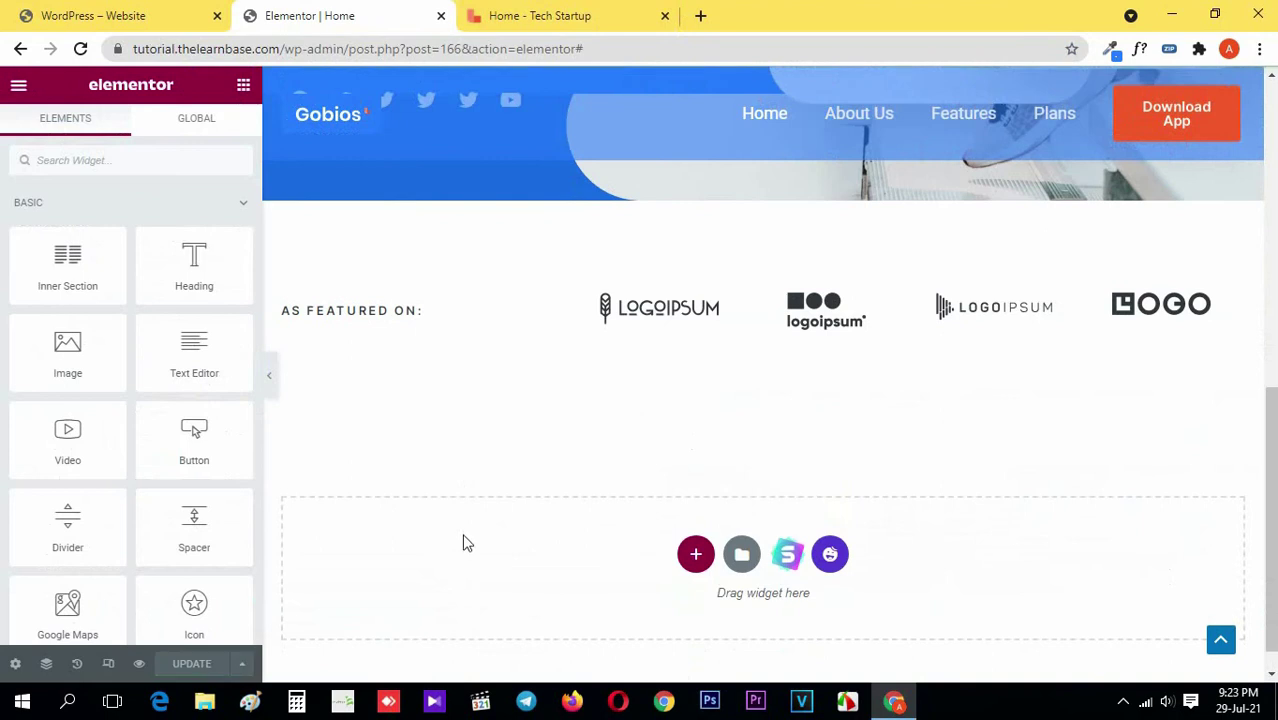
{"action": "left_click", "coordinate": [531, 12]}
{"action": "left_click", "coordinate": [330, 15]}
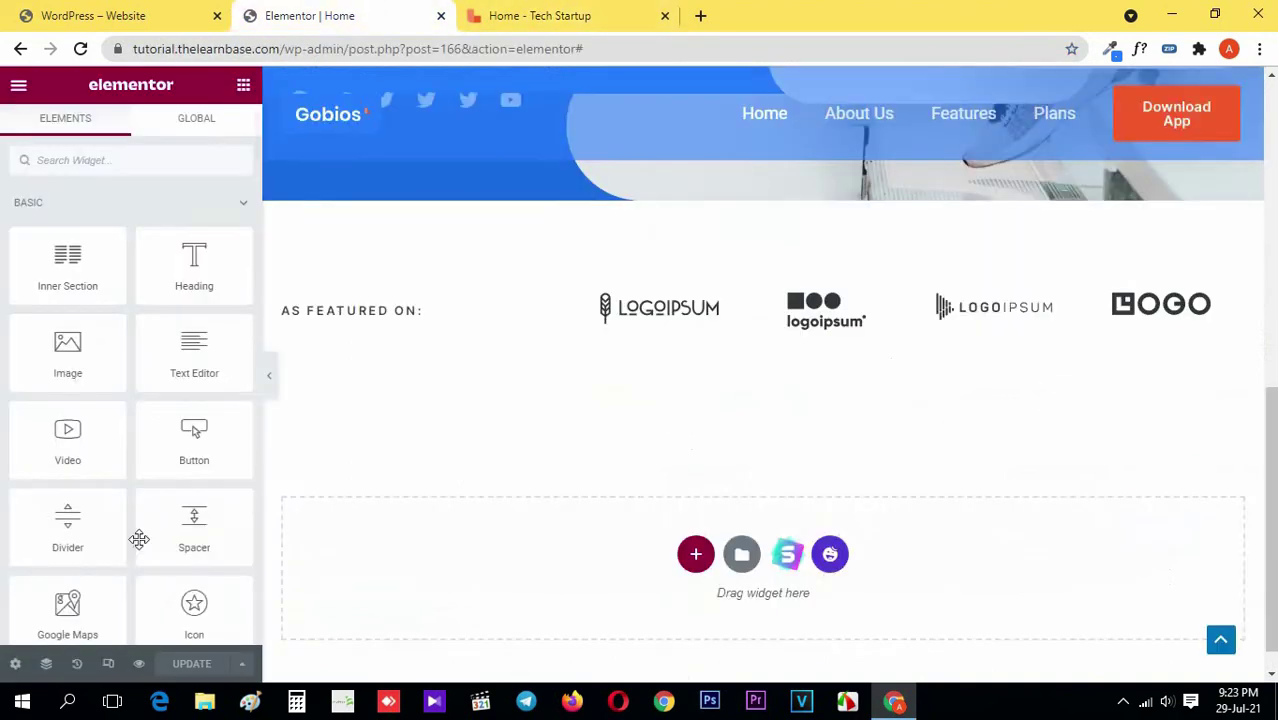
{"action": "left_click", "coordinate": [141, 664]}
{"action": "left_click", "coordinate": [800, 12]}
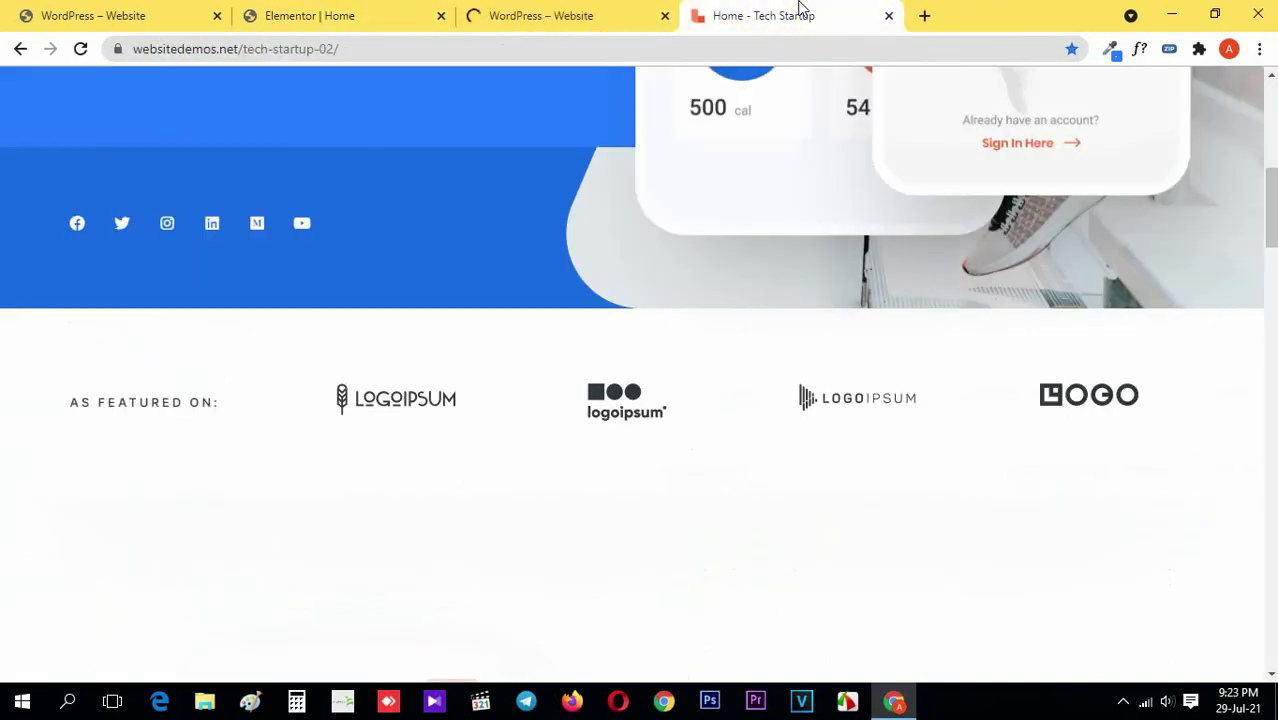
{"action": "left_click", "coordinate": [557, 12]}
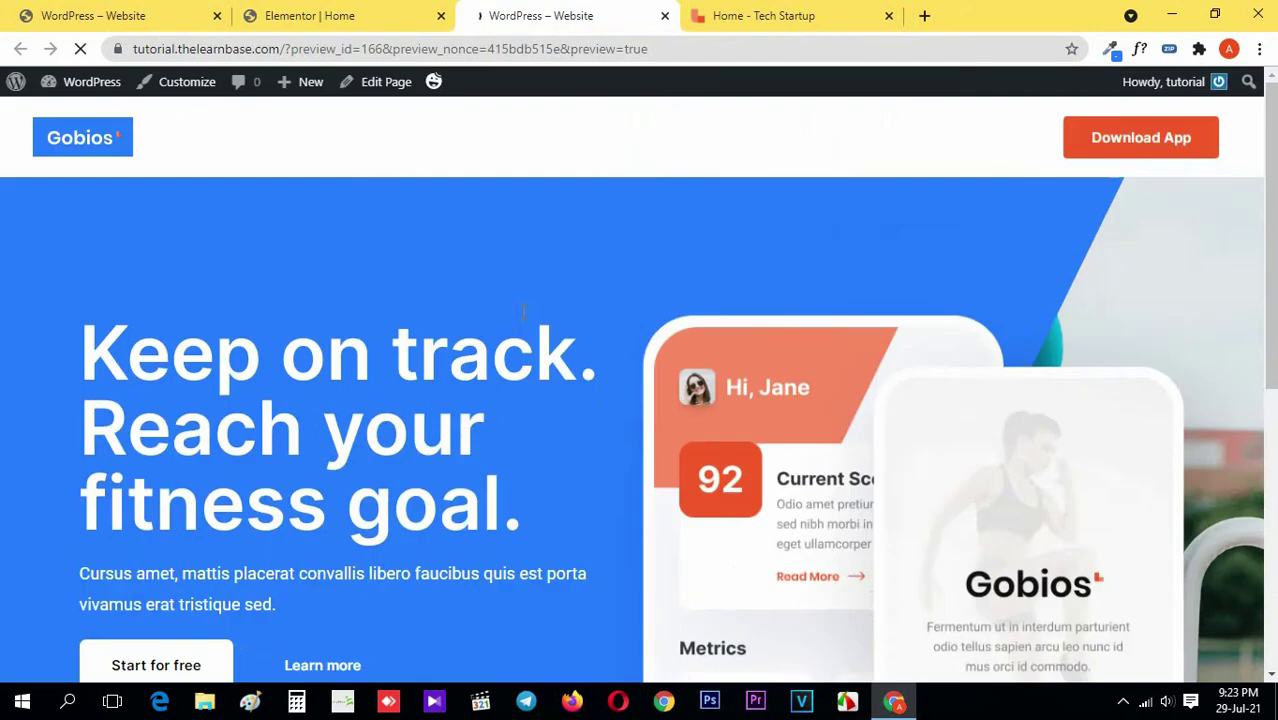
{"action": "scroll", "coordinate": [598, 318], "scroll_direction": "down", "scroll_amount": 5}
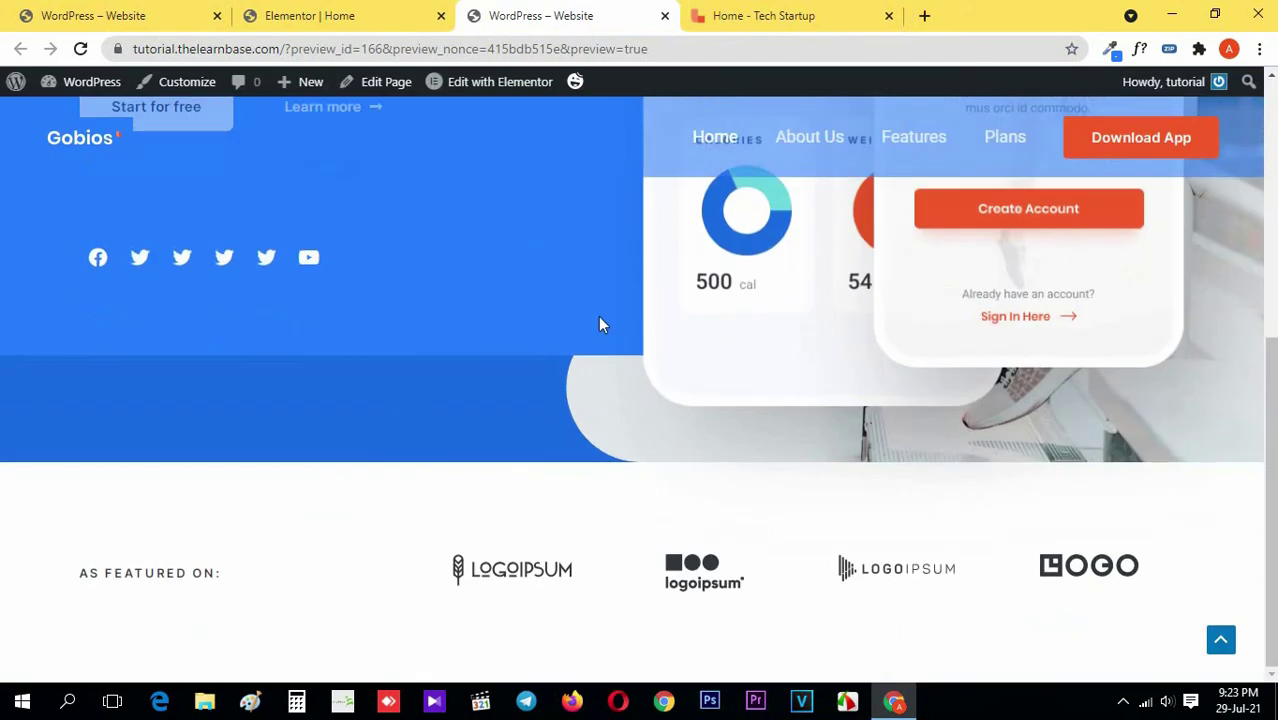
- Compare the live preview's hero and logo section with the demo page, and close the preview tab
{"action": "left_click", "coordinate": [727, 12]}
{"action": "scroll", "coordinate": [672, 248], "scroll_direction": "up", "scroll_amount": 2}
{"action": "left_click", "coordinate": [605, 10]}
{"action": "left_click", "coordinate": [695, 12]}
{"action": "left_click", "coordinate": [545, 10]}
{"action": "left_click", "coordinate": [706, 12]}
{"action": "left_click", "coordinate": [650, 20]}
{"action": "left_click", "coordinate": [664, 17]}
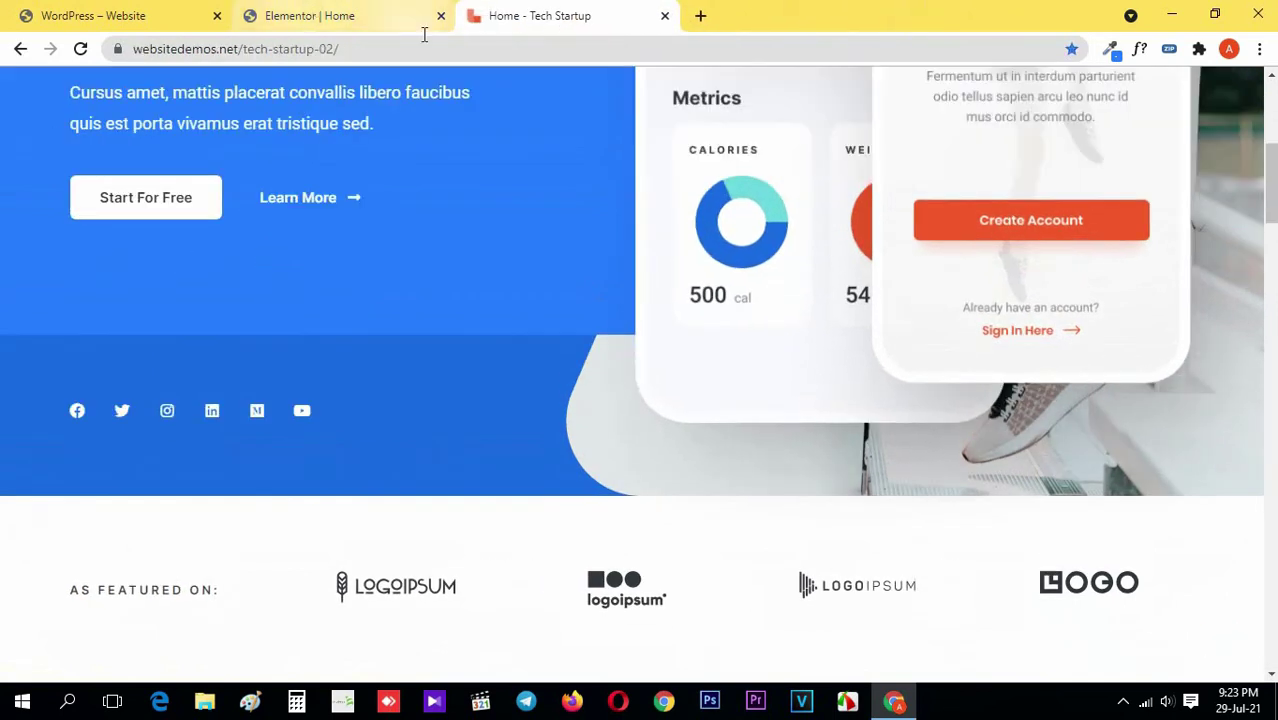
- Check the demo's Progress Tracker section and add an Inner Section with two columns below the logo section
{"action": "scroll", "coordinate": [408, 305], "scroll_direction": "down", "scroll_amount": 5}
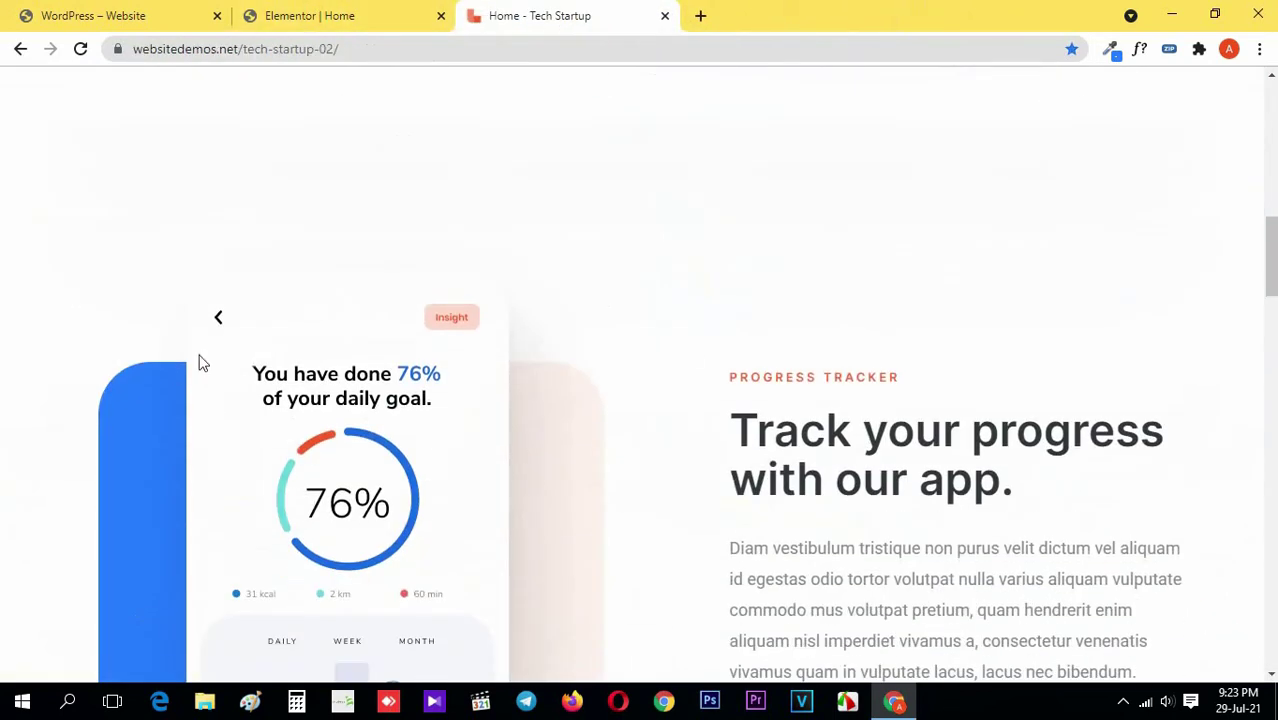
{"action": "scroll", "coordinate": [199, 355], "scroll_direction": "down", "scroll_amount": 1}
{"action": "scroll", "coordinate": [443, 437], "scroll_direction": "up", "scroll_amount": 1}
{"action": "left_click", "coordinate": [380, 15]}
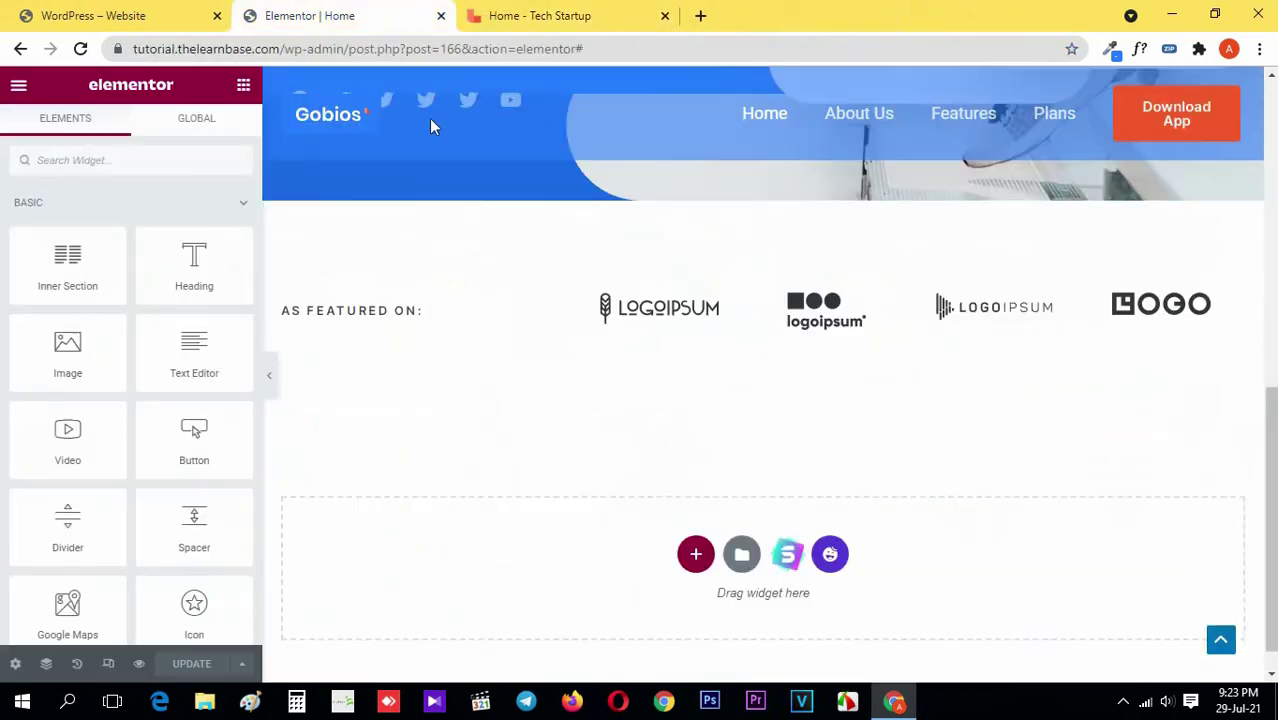
{"action": "left_click_drag", "start_coordinate": [71, 270], "coordinate": [444, 593]}
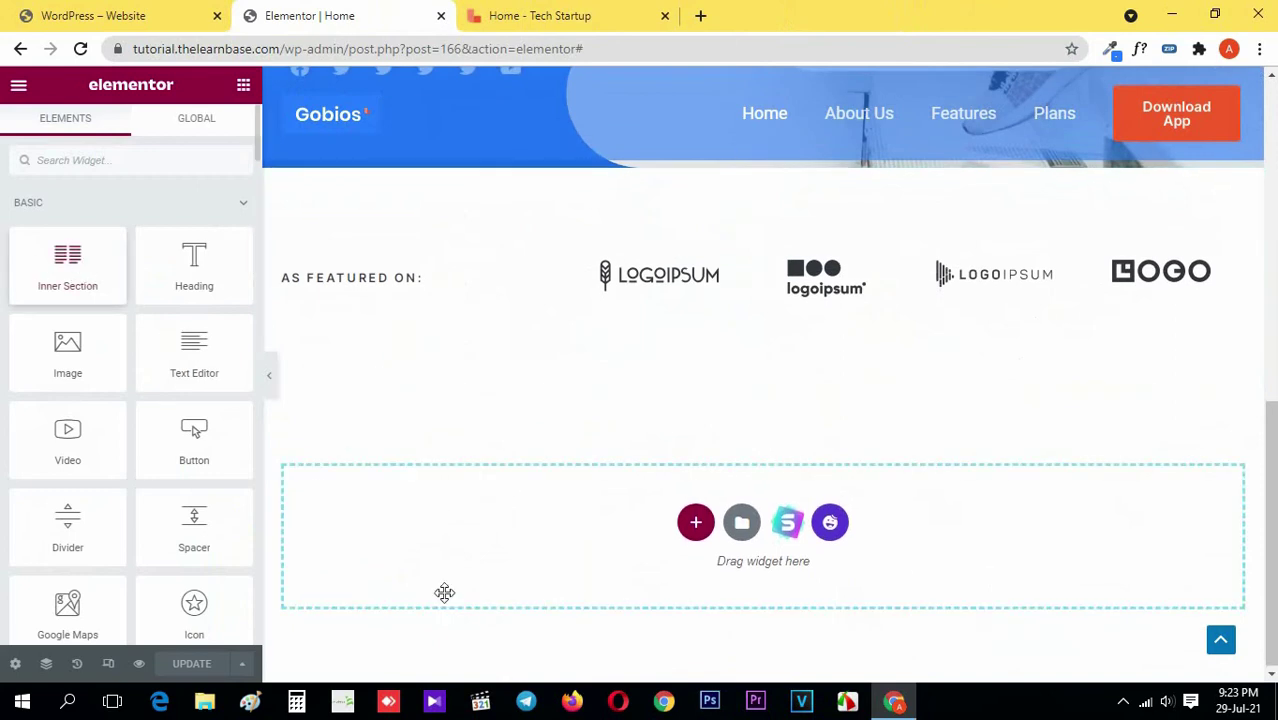
{"action": "left_click_drag", "start_coordinate": [242, 110], "coordinate": [437, 6]}
- Sample the demo page's background colour #FDFDFD below the logo row with the colour picker extension
{"action": "left_click", "coordinate": [487, 10]}
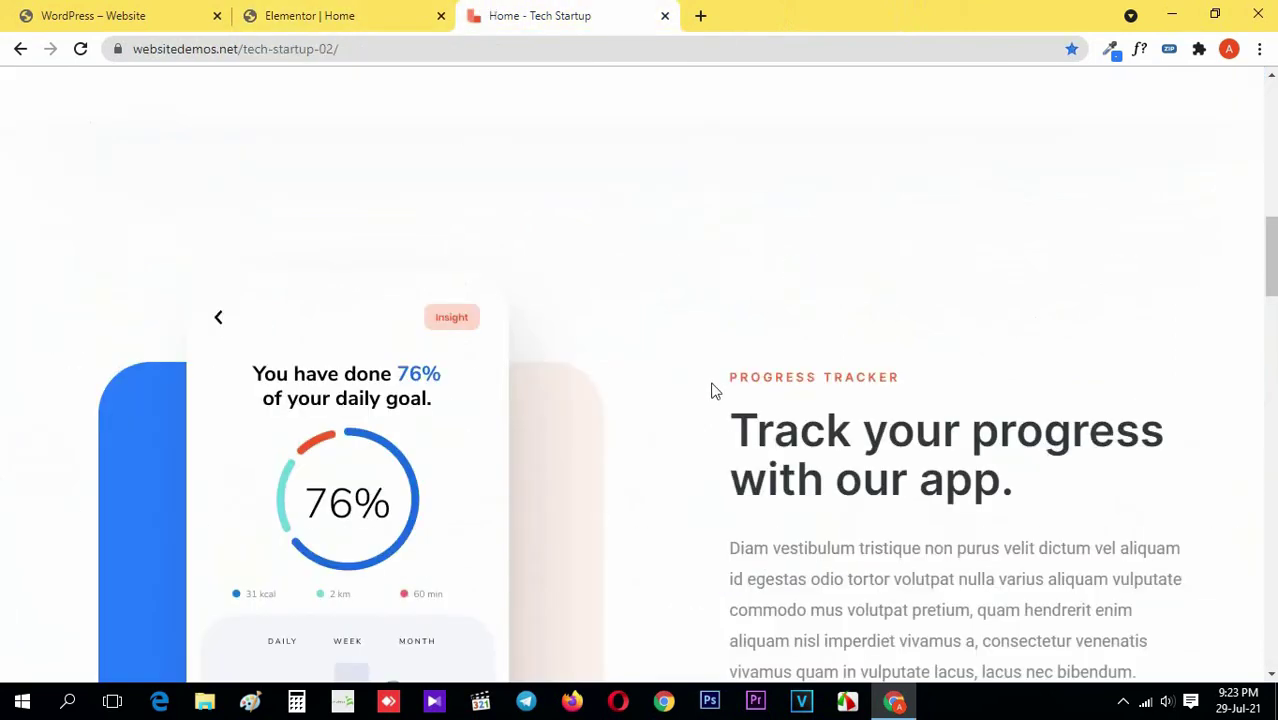
{"action": "scroll", "coordinate": [592, 317], "scroll_direction": "up", "scroll_amount": 1}
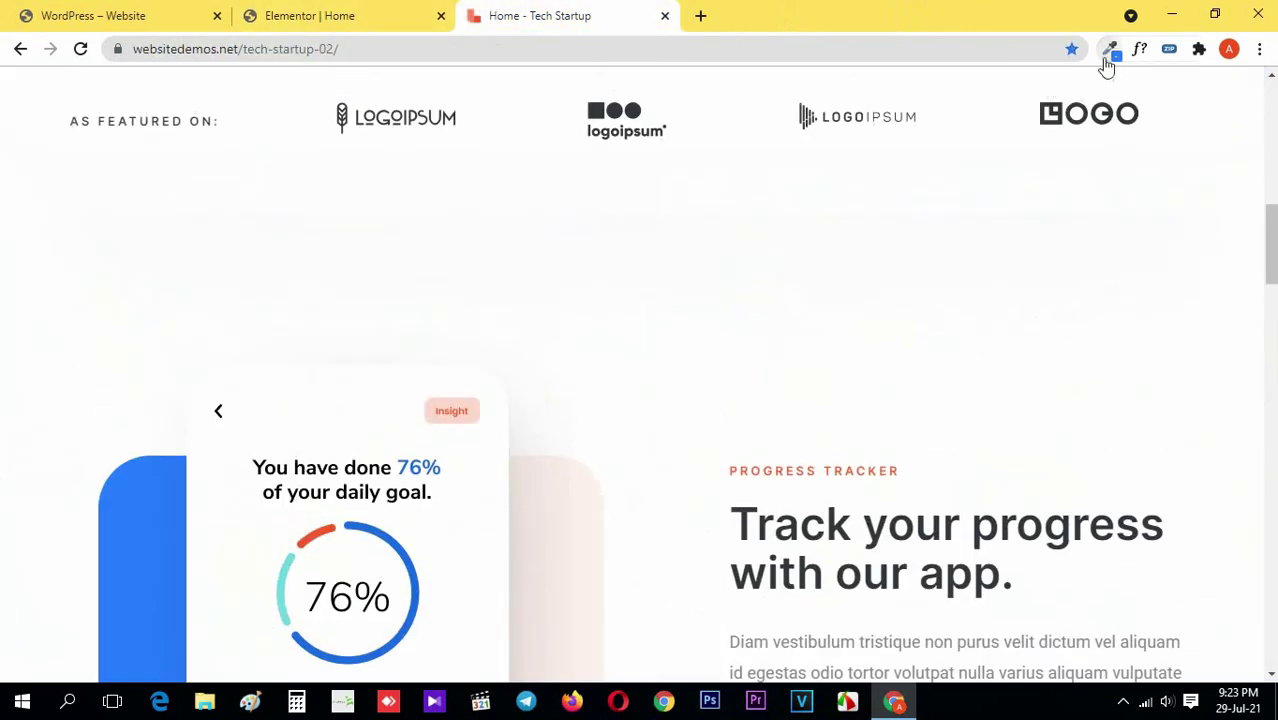
{"action": "left_click", "coordinate": [1110, 48]}
{"action": "left_click", "coordinate": [647, 342]}
{"action": "left_click", "coordinate": [647, 342]}
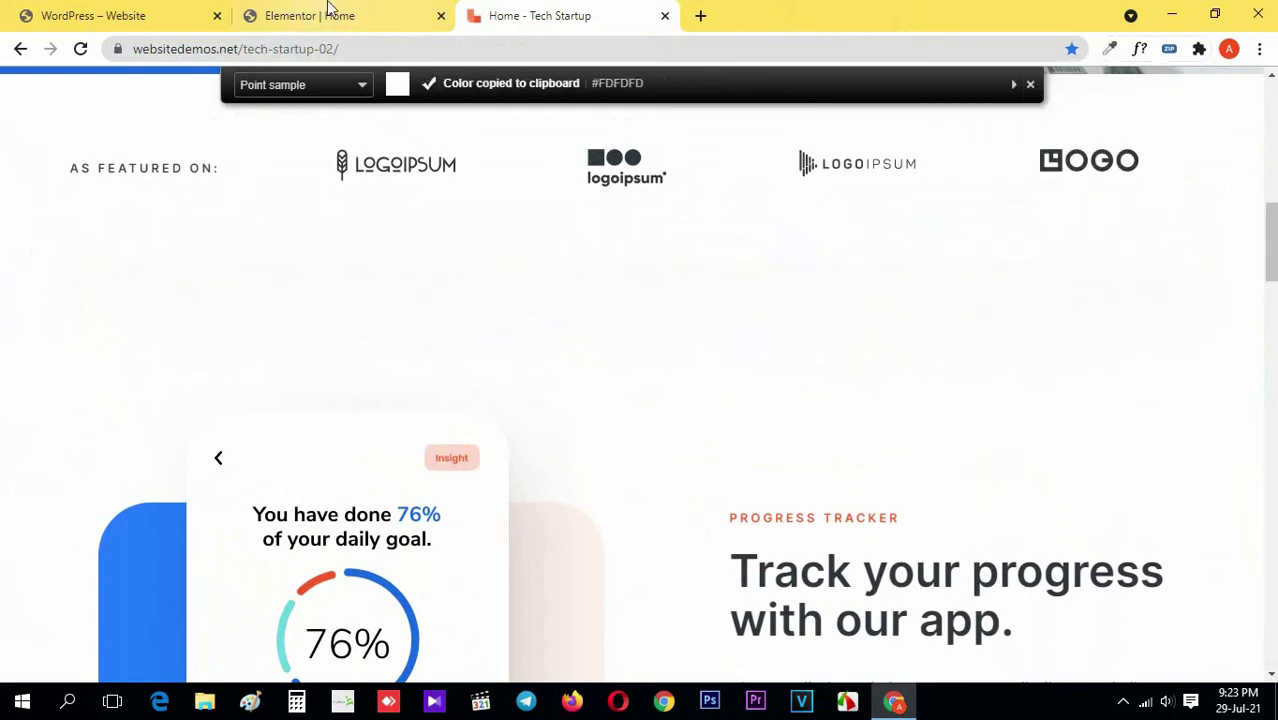
- Give the new two-column section a classic background with the colour #FDFDFD
{"action": "left_click", "coordinate": [330, 12]}
{"action": "left_click", "coordinate": [762, 379]}
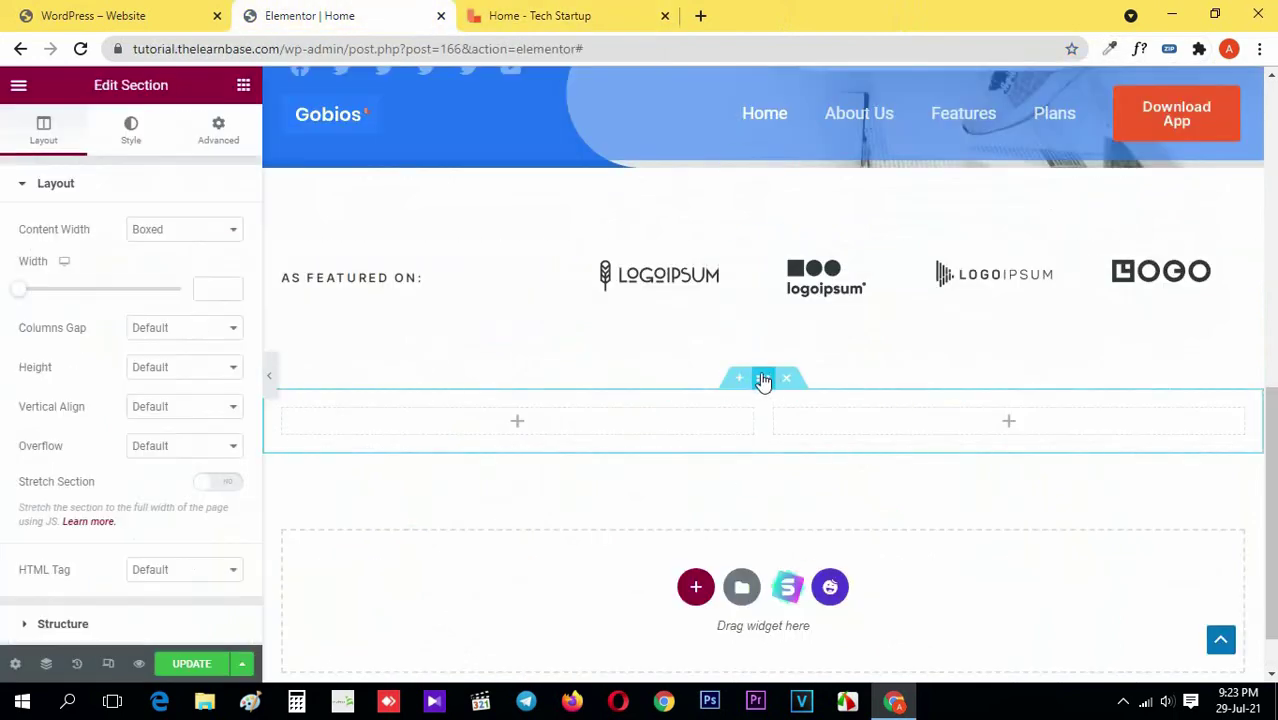
{"action": "left_click", "coordinate": [131, 130]}
{"action": "left_click", "coordinate": [155, 268]}
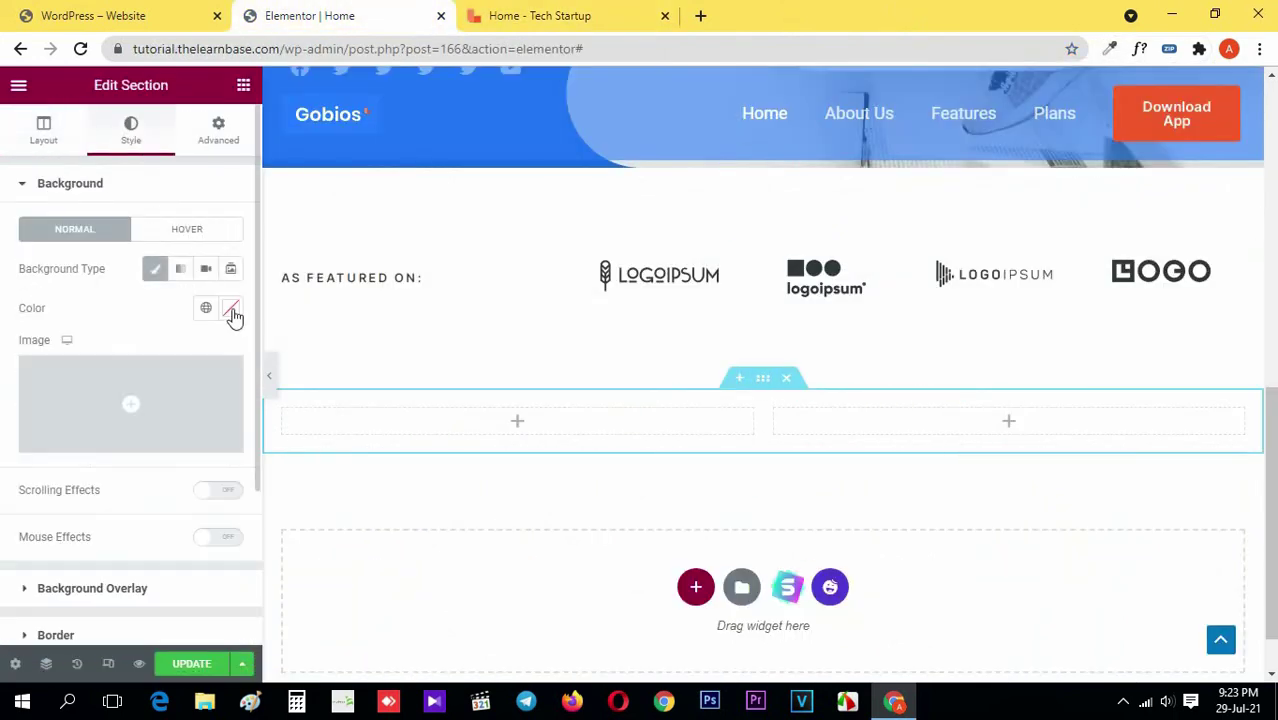
{"action": "left_click", "coordinate": [231, 310]}
{"action": "type", "text": "#FDFDFD"}
{"action": "left_click", "coordinate": [136, 212]}
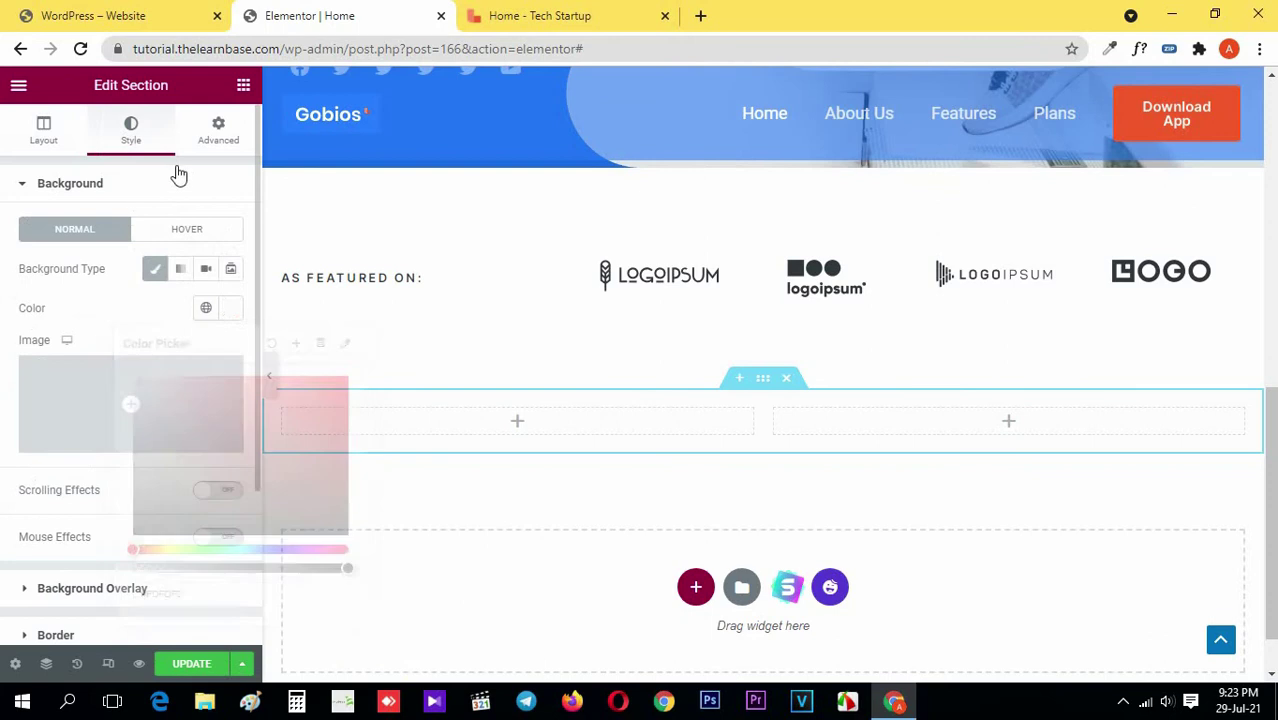
{"action": "left_click", "coordinate": [243, 85]}
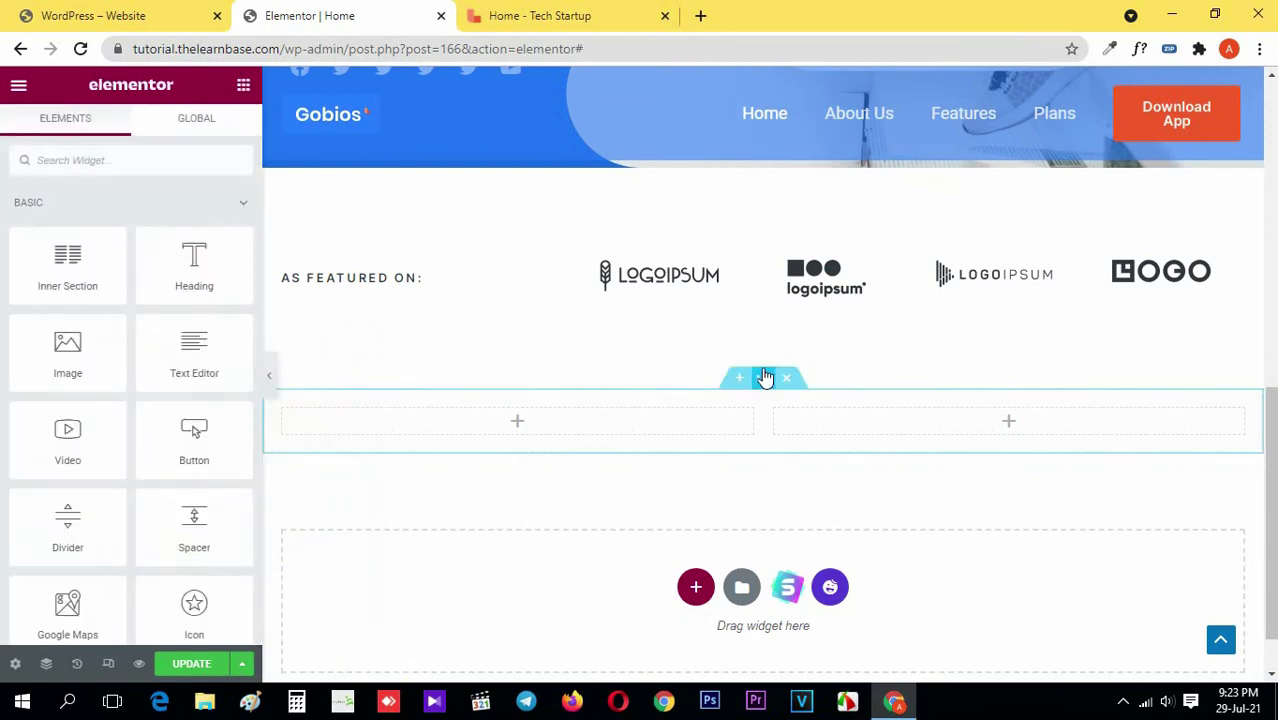
{"action": "left_click", "coordinate": [763, 378]}
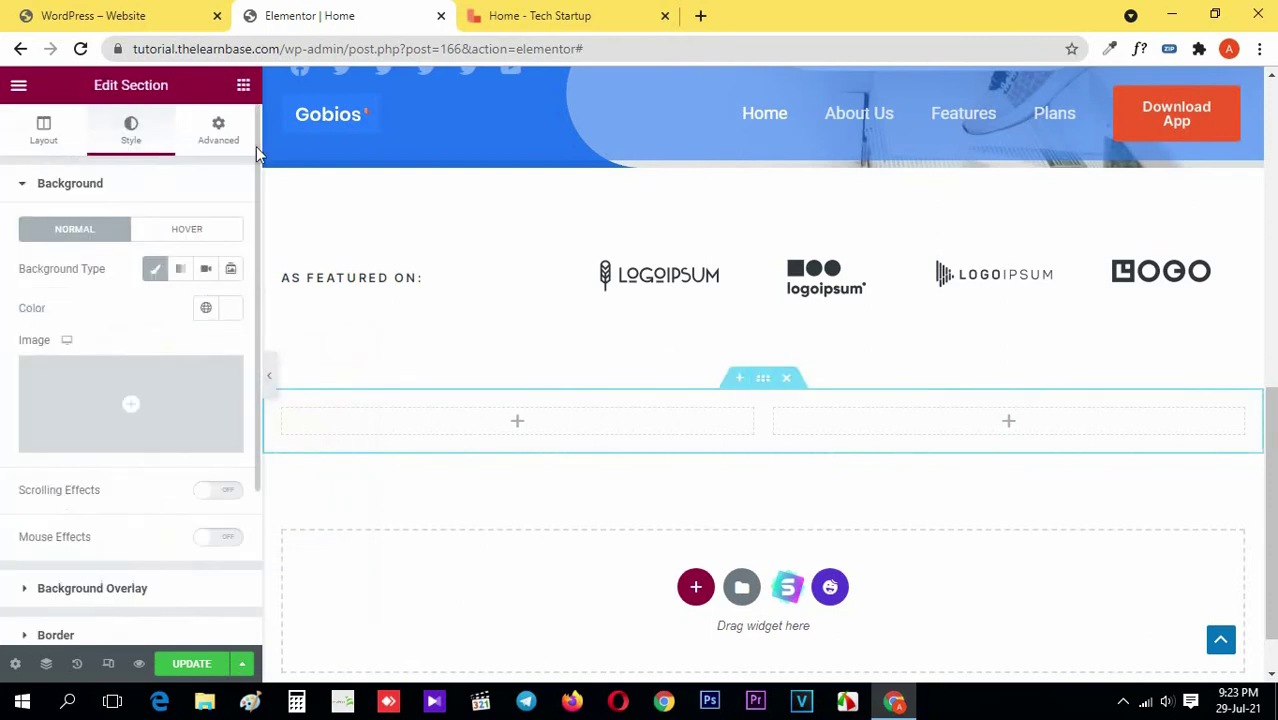
{"action": "left_click", "coordinate": [243, 87]}
- Check the demo's gap below the logos and add a Spacer widget above the two empty columns
{"action": "left_click", "coordinate": [587, 10]}
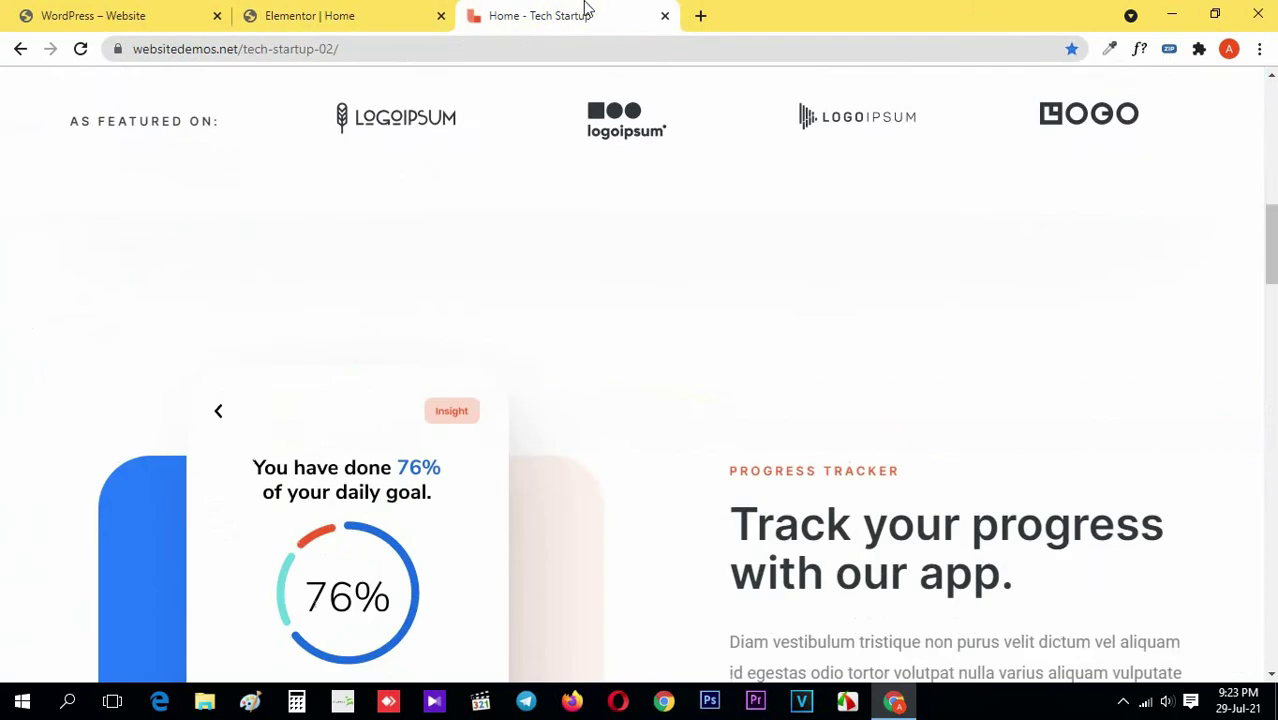
{"action": "scroll", "coordinate": [578, 318], "scroll_direction": "down", "scroll_amount": 1}
{"action": "scroll", "coordinate": [573, 317], "scroll_direction": "up", "scroll_amount": 1}
{"action": "left_click", "coordinate": [335, 12]}
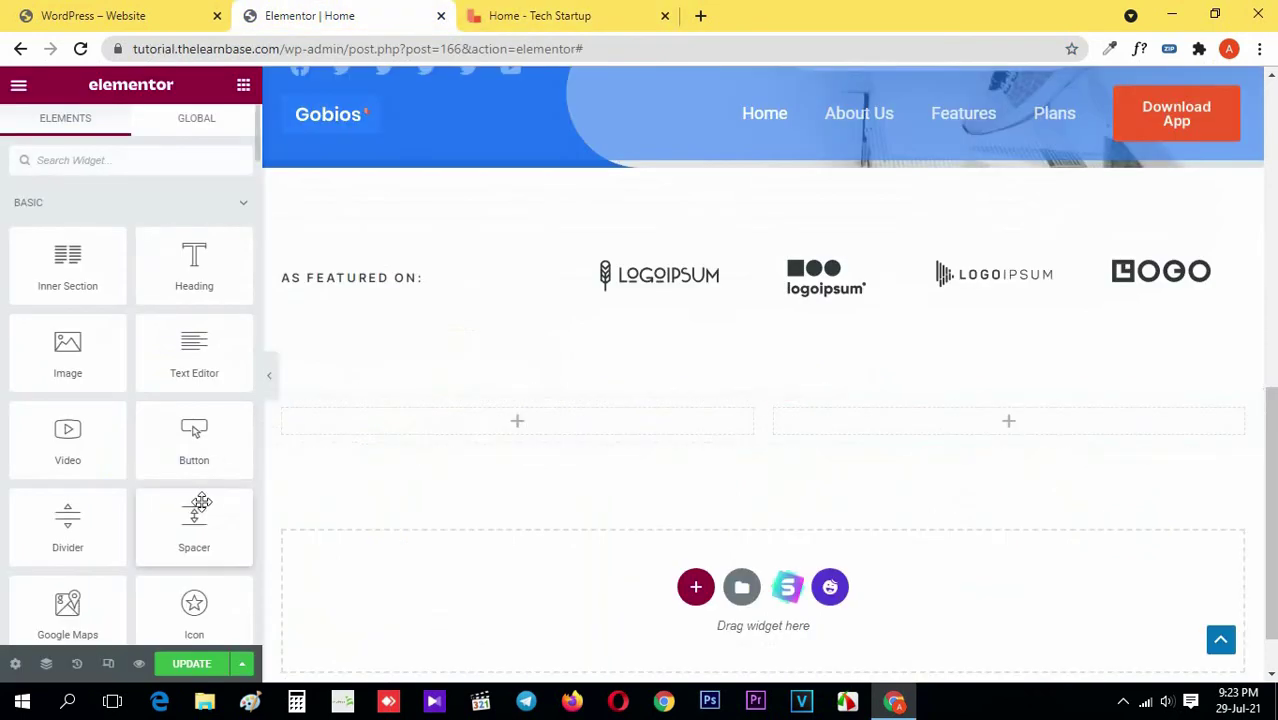
{"action": "left_click_drag", "start_coordinate": [760, 373], "coordinate": [770, 413]}
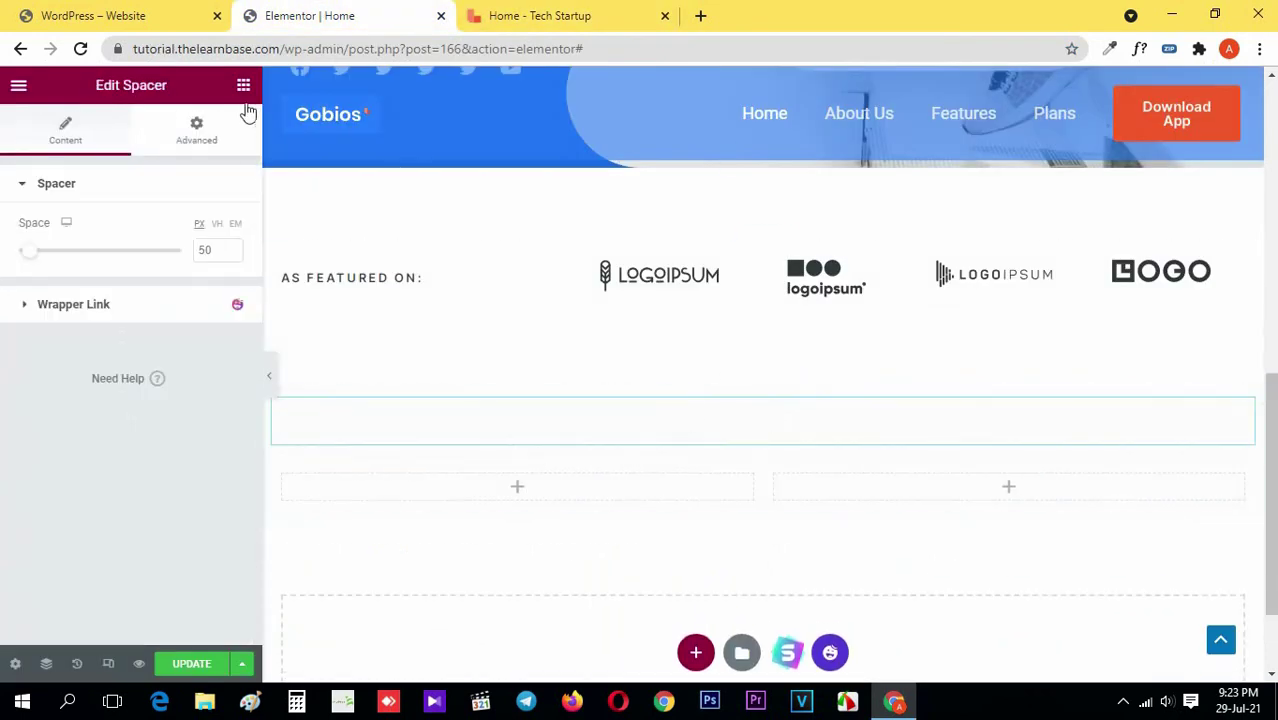
- Check the demo's Progress Tracker layout and add an Image widget to the left column of the new two-column section
{"action": "left_click", "coordinate": [565, 12]}
{"action": "scroll", "coordinate": [311, 389], "scroll_direction": "down", "scroll_amount": 5}
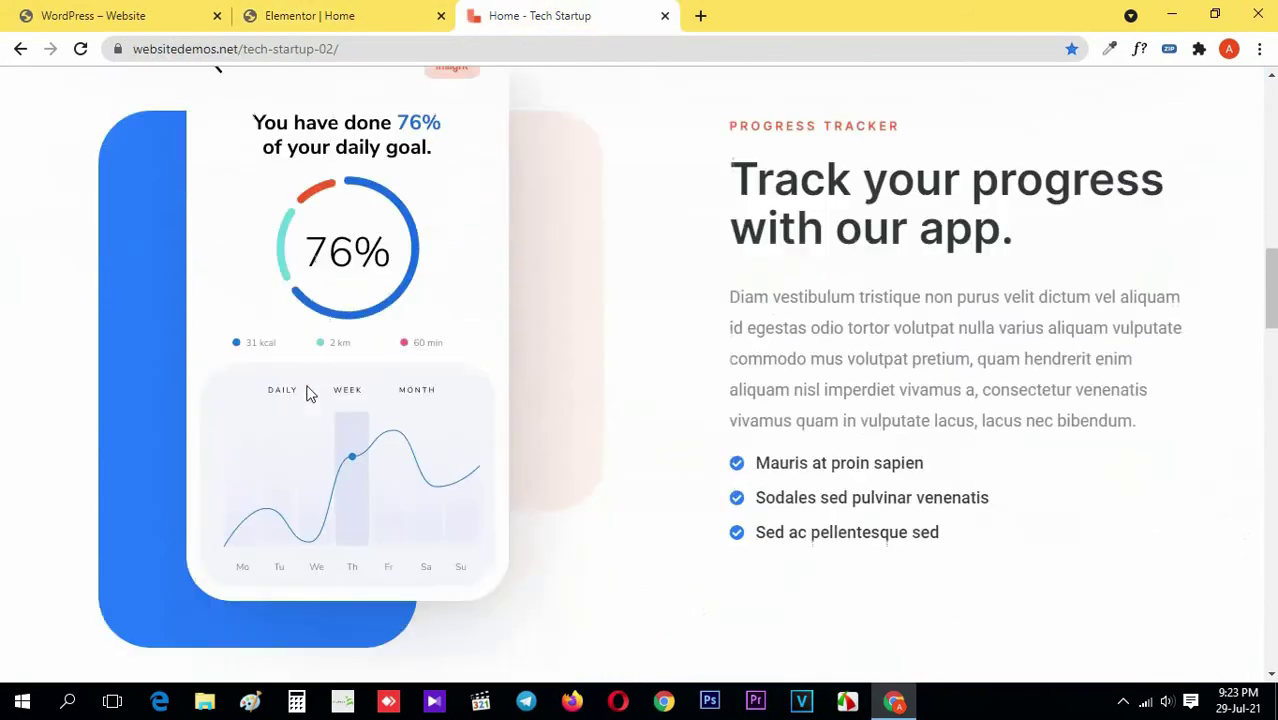
{"action": "scroll", "coordinate": [311, 389], "scroll_direction": "up", "scroll_amount": 3}
{"action": "left_click", "coordinate": [330, 15]}
{"action": "left_click_drag", "start_coordinate": [67, 355], "coordinate": [524, 492]}
- Insert tech-startup-progress-tracker-feature-mobile-img-1.png from the media library into the Image widget, comparing it with the demo's phone mockup
{"action": "left_click", "coordinate": [120, 282]}
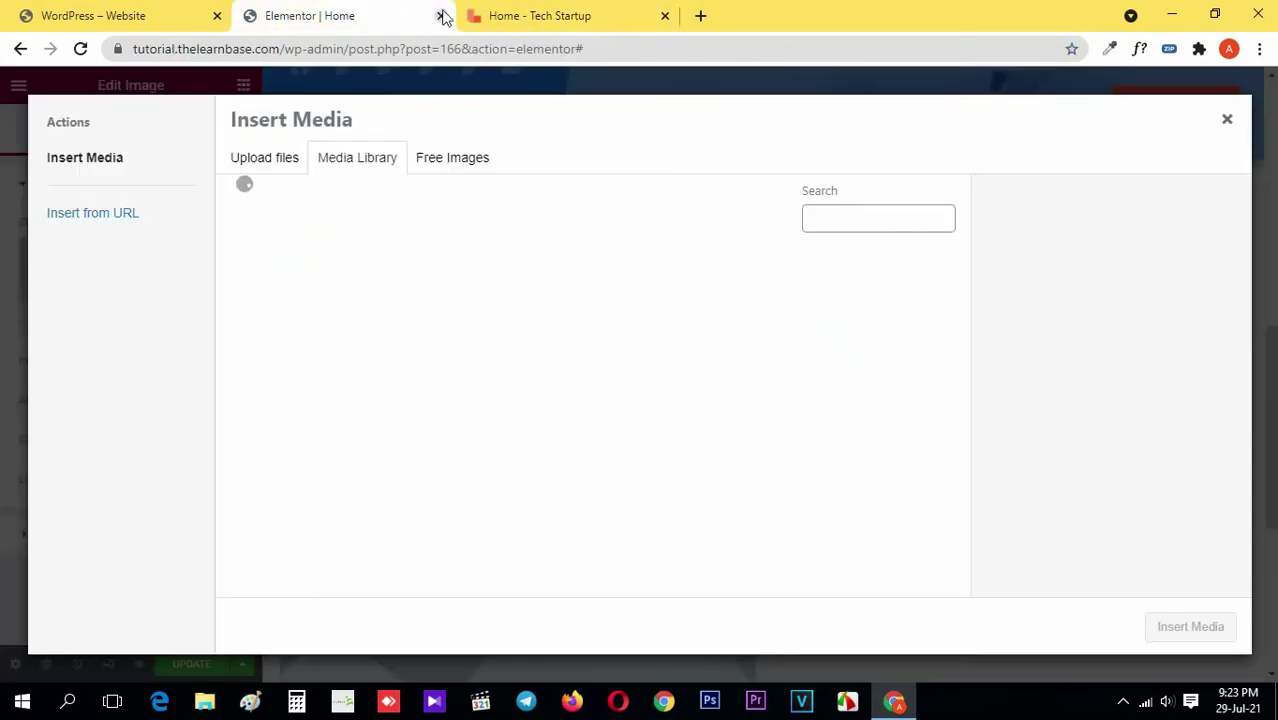
{"action": "left_click", "coordinate": [560, 15]}
{"action": "left_click", "coordinate": [380, 8]}
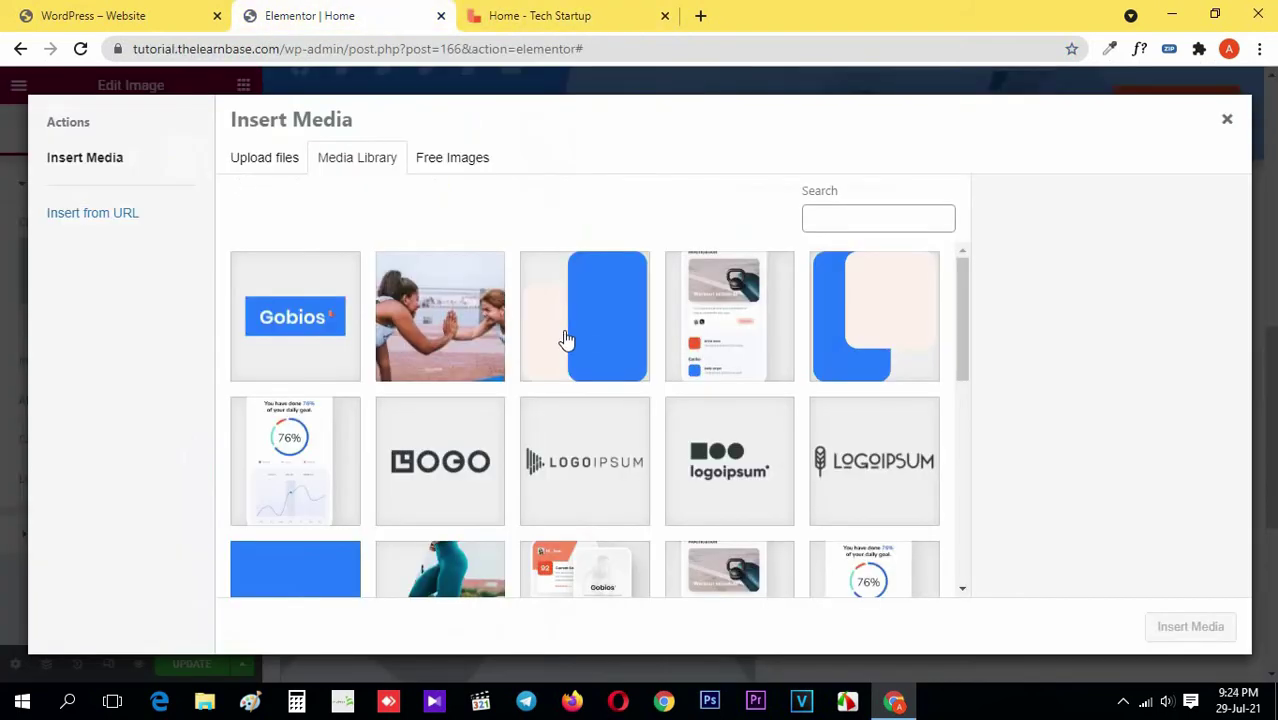
{"action": "left_click", "coordinate": [560, 15]}
{"action": "left_click", "coordinate": [408, 12]}
{"action": "left_click", "coordinate": [340, 450]}
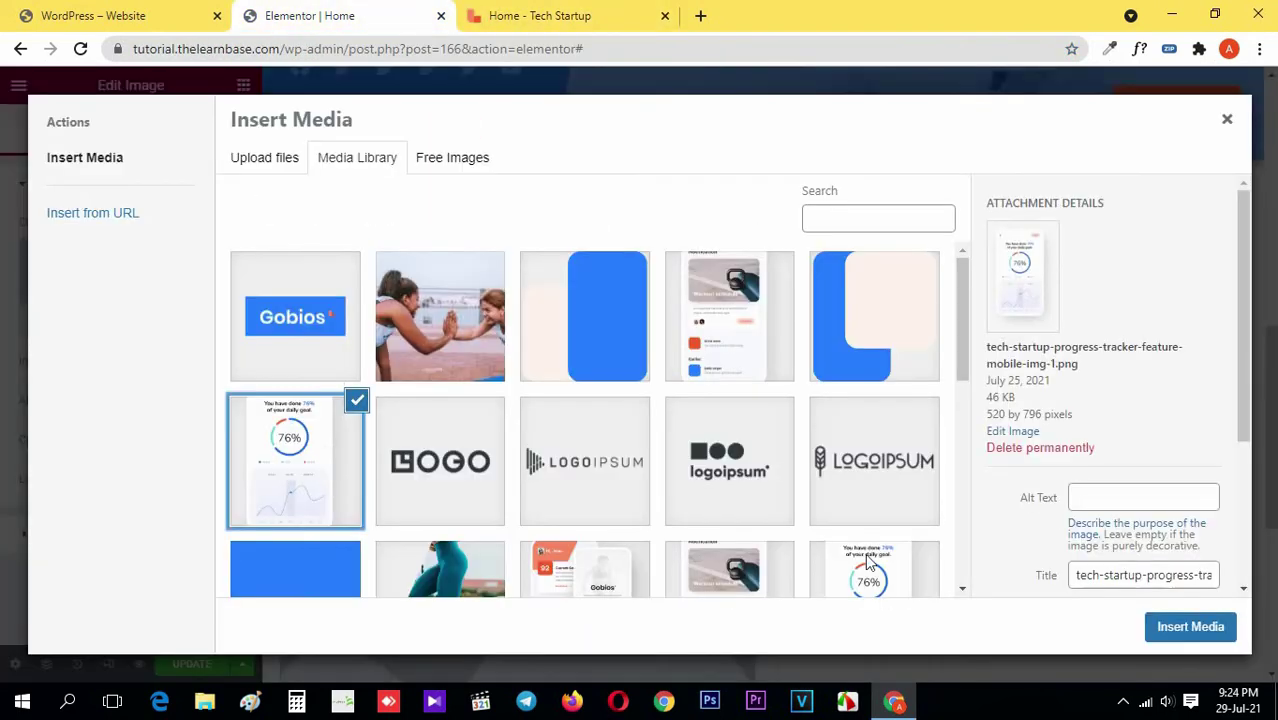
{"action": "left_click", "coordinate": [1205, 630]}
{"action": "scroll", "coordinate": [522, 434], "scroll_direction": "down", "scroll_amount": 2}
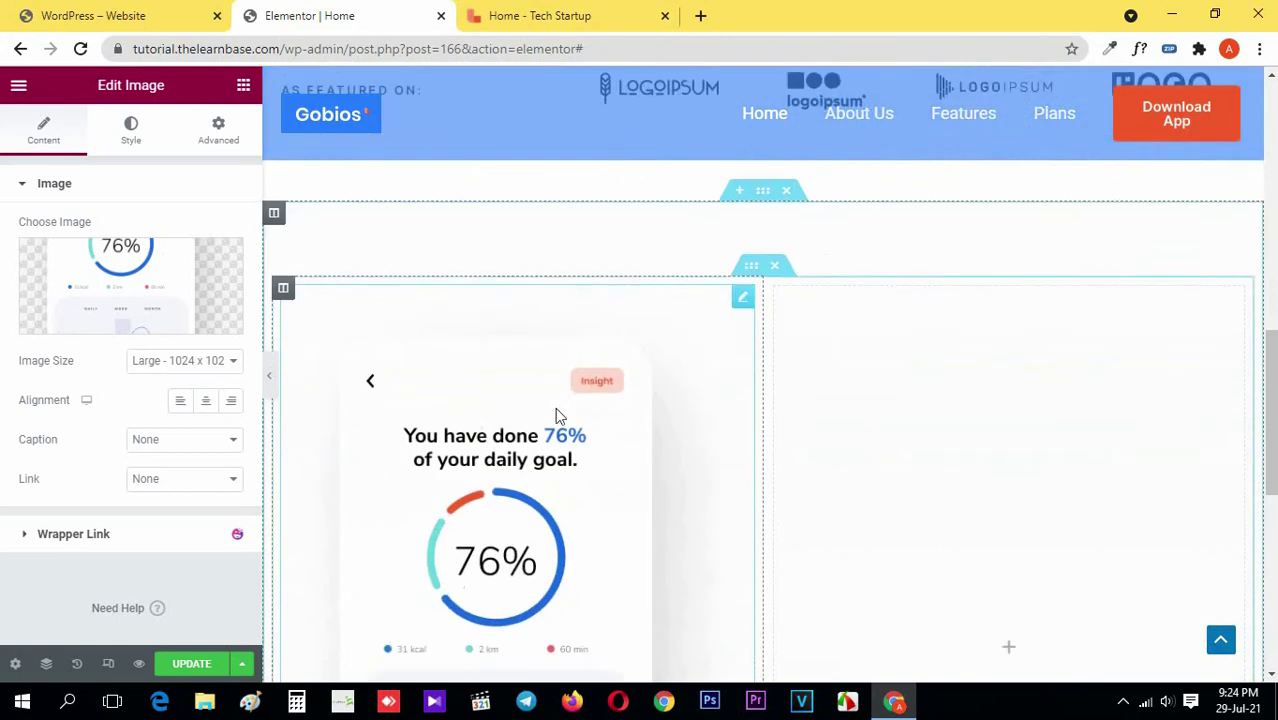
- Copy the "AS FEATURED ON:" heading into the empty right column and change its title to the demo's "PROGRESS TRACKER"
{"action": "left_click", "coordinate": [243, 88]}
{"action": "scroll", "coordinate": [440, 315], "scroll_direction": "down", "scroll_amount": 1}
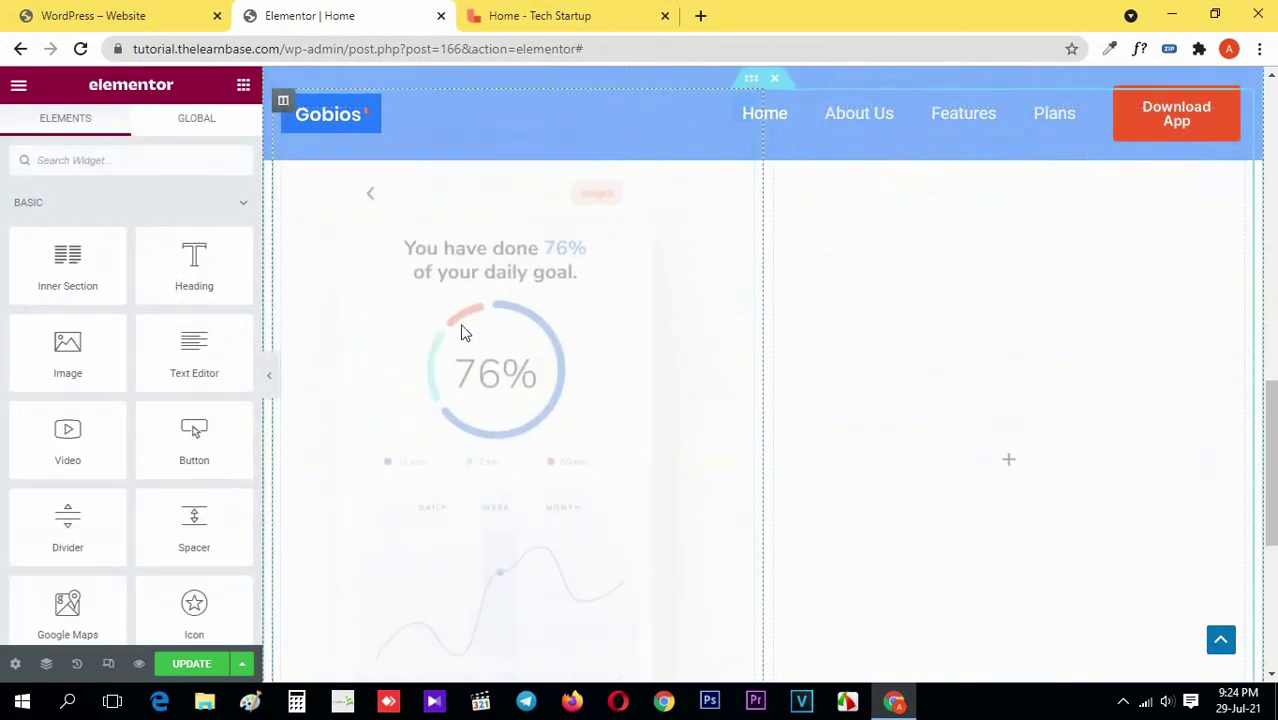
{"action": "left_click", "coordinate": [540, 12]}
{"action": "scroll", "coordinate": [752, 330], "scroll_direction": "up", "scroll_amount": 1}
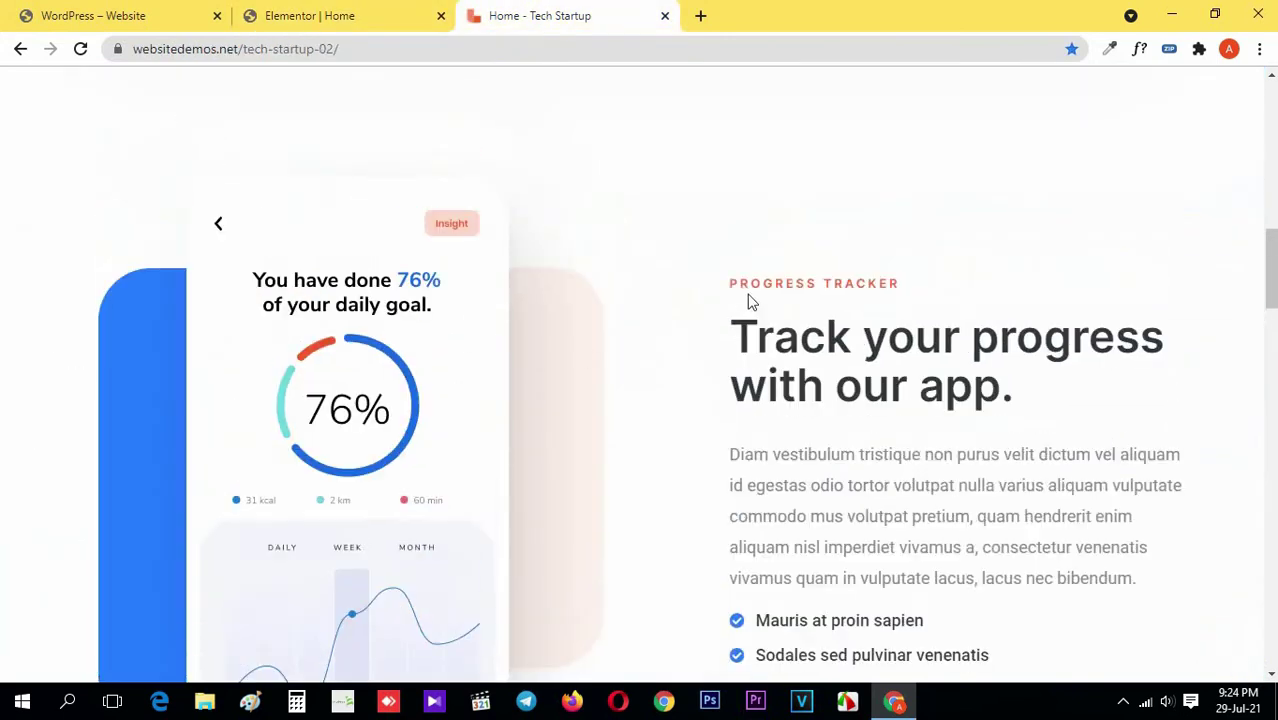
{"action": "left_click", "coordinate": [452, 12]}
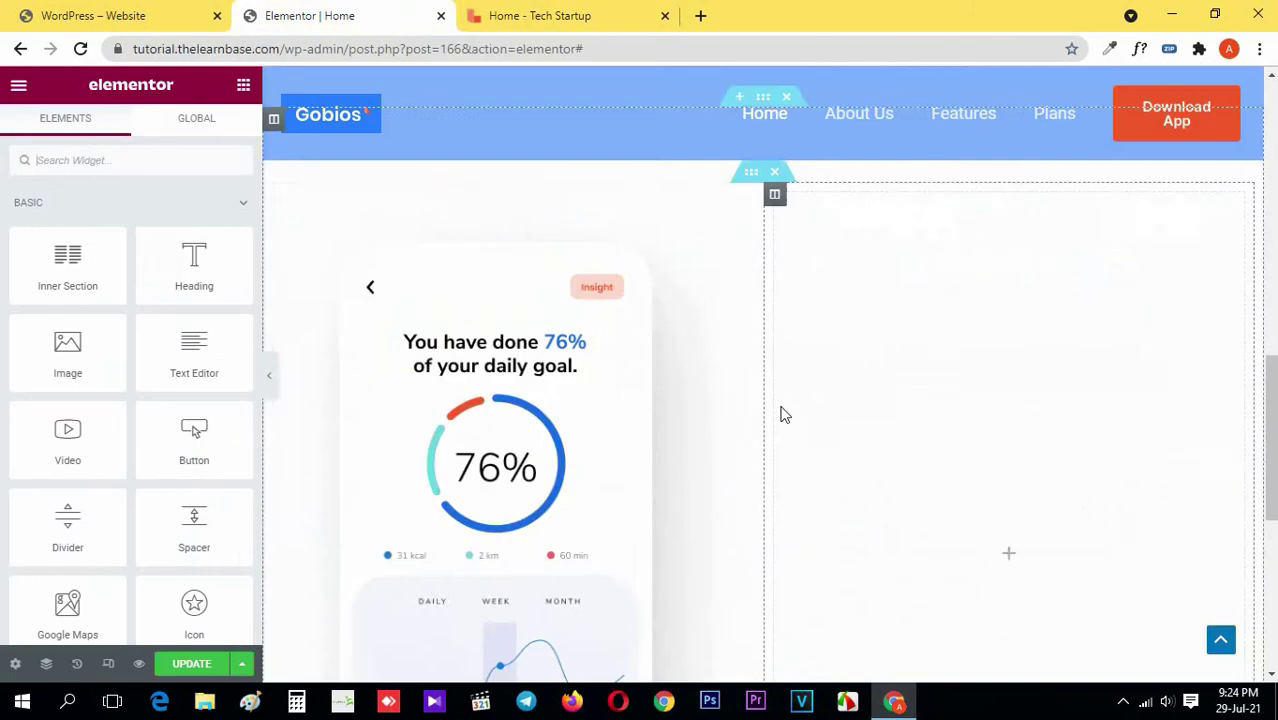
{"action": "scroll", "coordinate": [782, 434], "scroll_direction": "up", "scroll_amount": 3}
{"action": "right_click", "coordinate": [371, 277]}
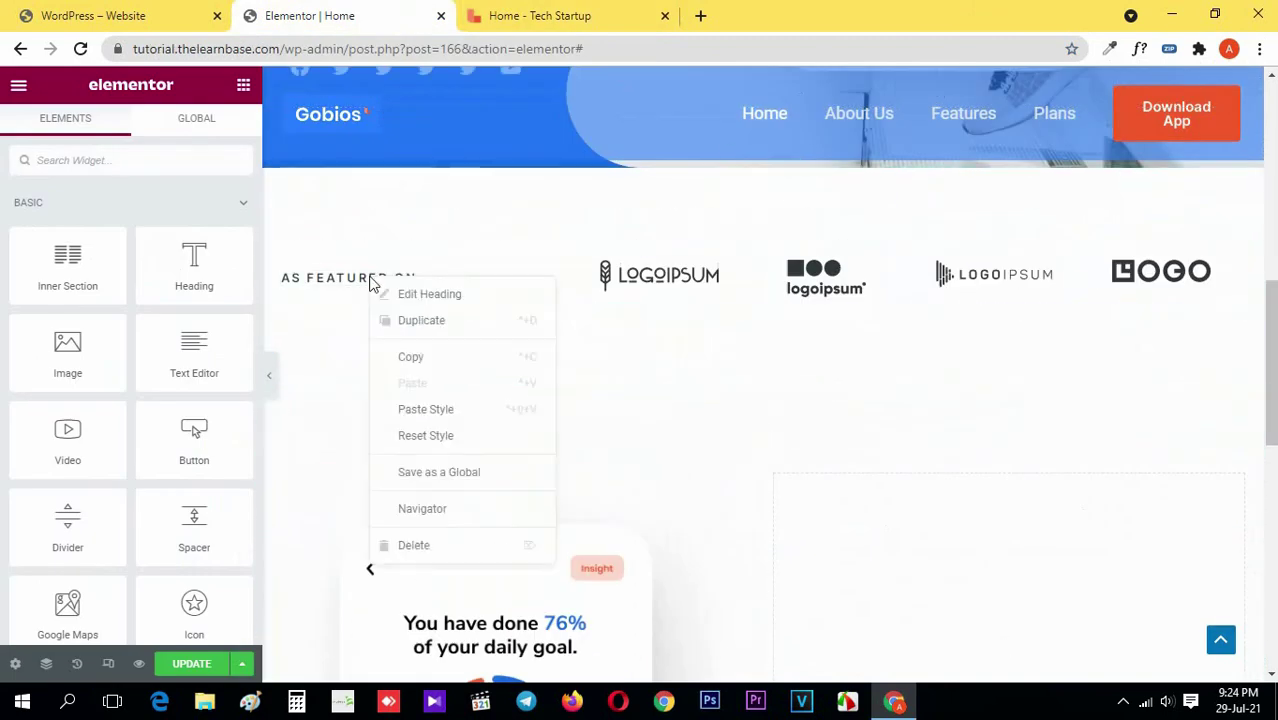
{"action": "left_click", "coordinate": [442, 358]}
{"action": "scroll", "coordinate": [899, 380], "scroll_direction": "down", "scroll_amount": 4}
{"action": "right_click", "coordinate": [930, 348]}
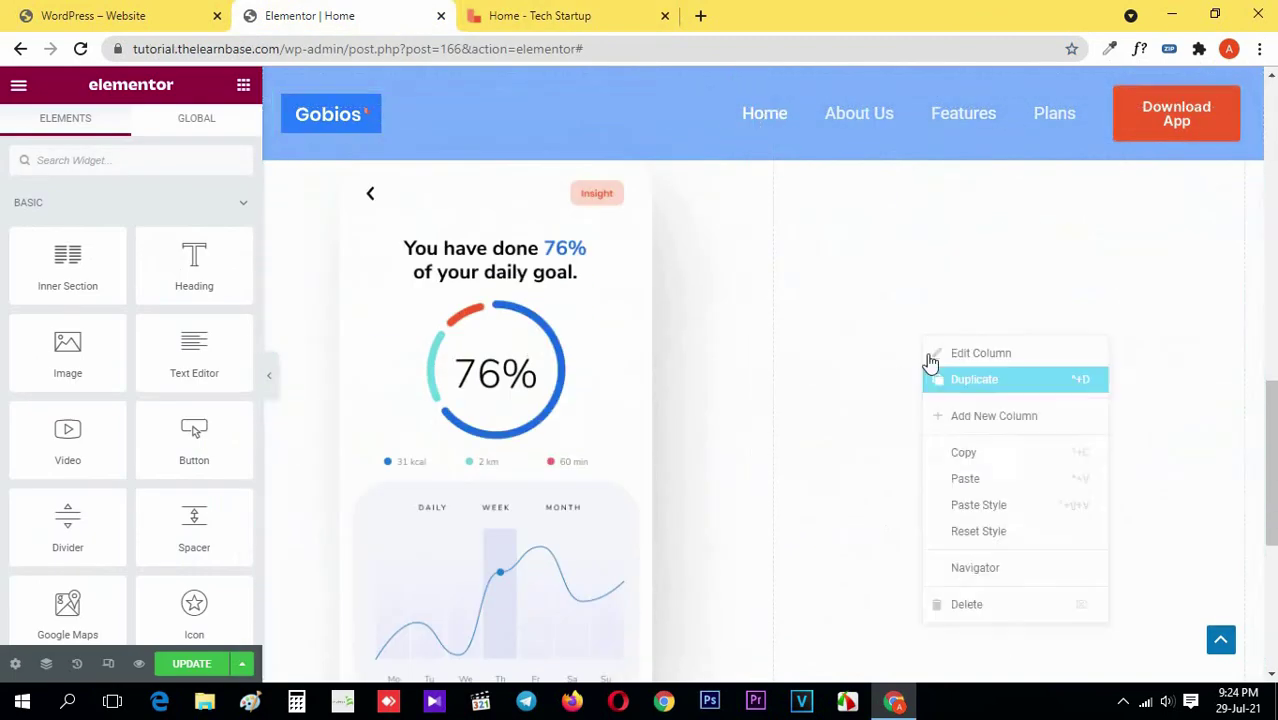
{"action": "left_click", "coordinate": [960, 477]}
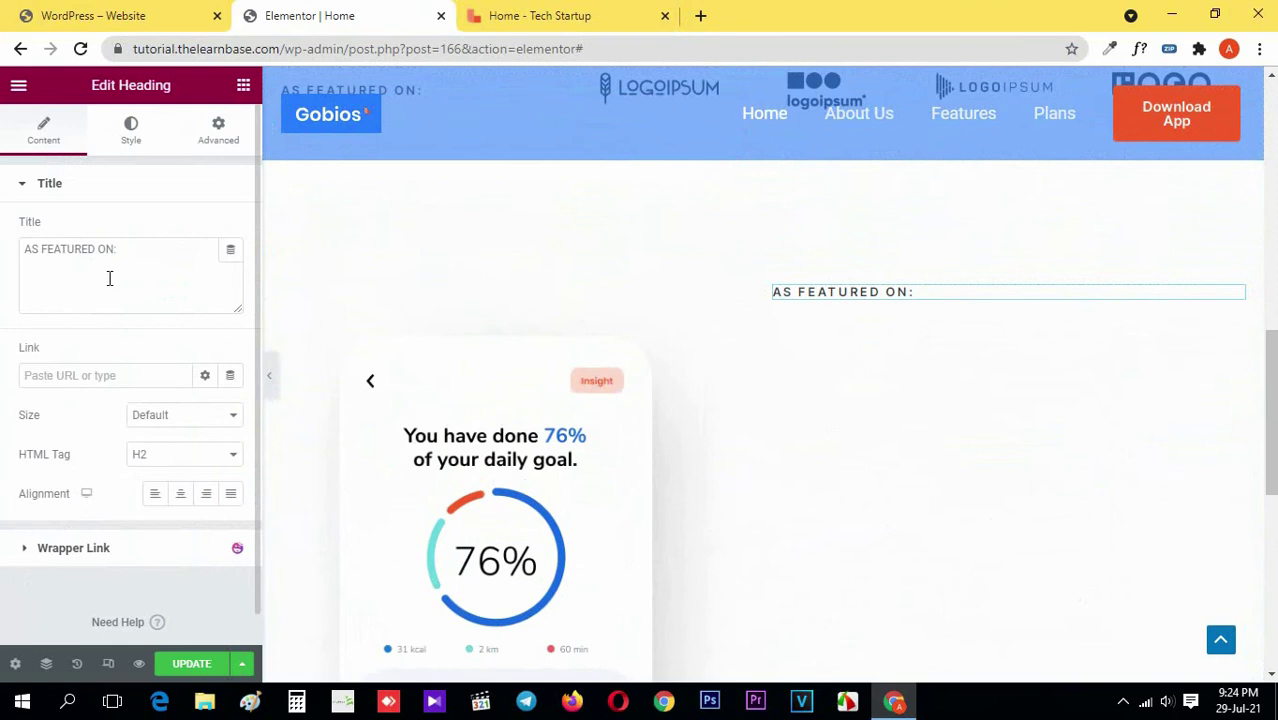
{"action": "key", "text": "ctrl+v"}
- Inspect the demo's "PROGRESS TRACKER" label with WhatFont and copy its text colour
{"action": "left_click", "coordinate": [510, 15]}
{"action": "left_click", "coordinate": [662, 257]}
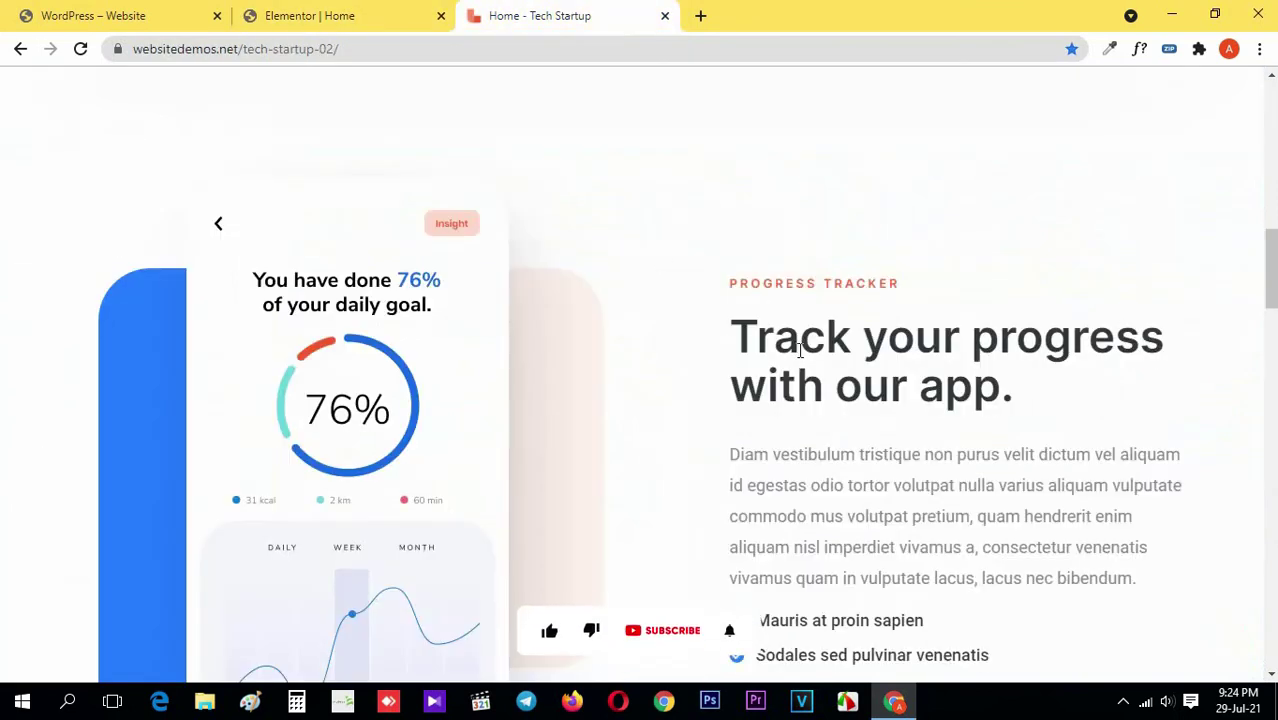
{"action": "left_click", "coordinate": [1140, 50]}
{"action": "left_click", "coordinate": [785, 284]}
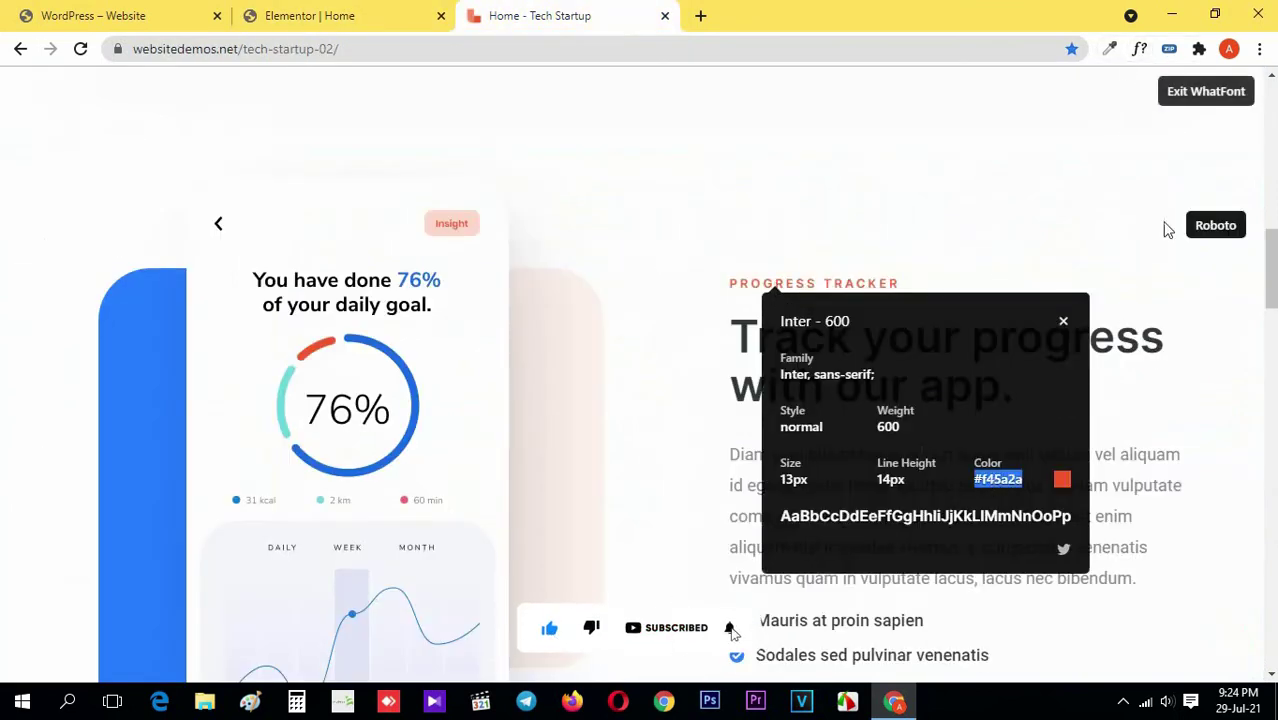
{"action": "left_click", "coordinate": [1205, 91]}
- Set the "PROGRESS TRACKER" heading's text colour to #F45A2A and review its typography settings
{"action": "left_click", "coordinate": [395, 12]}
{"action": "left_click", "coordinate": [131, 130]}
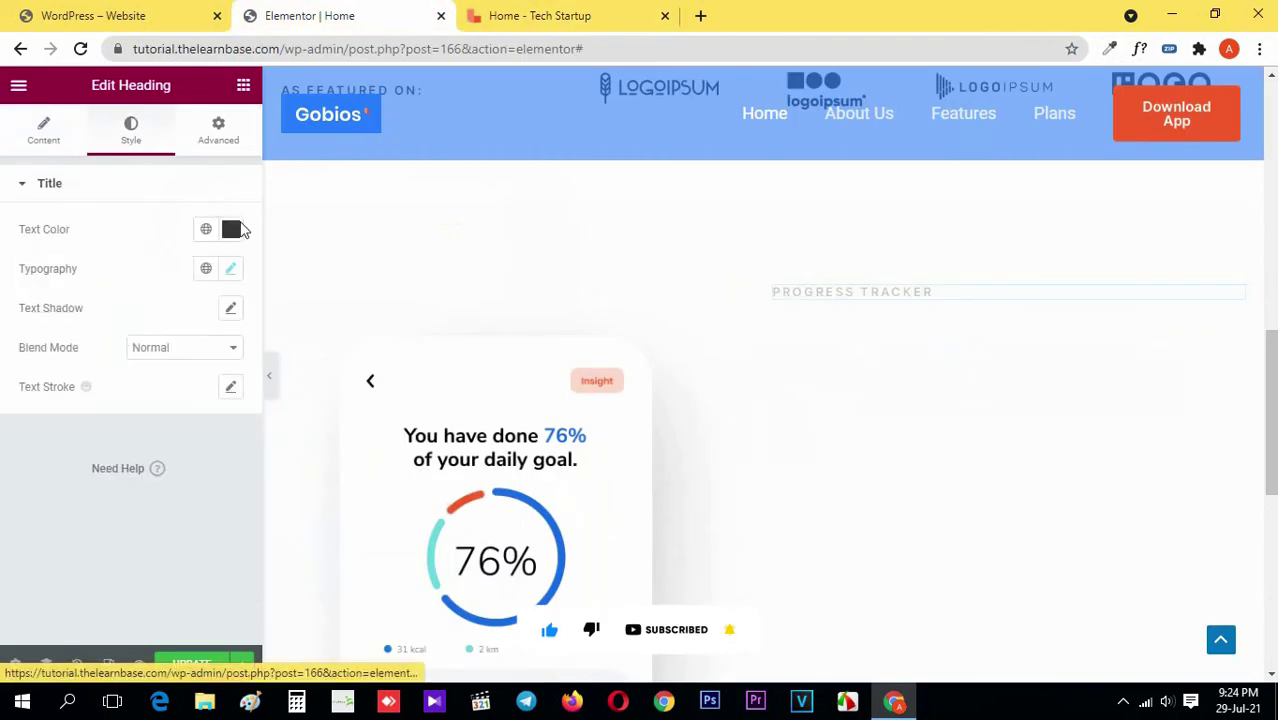
{"action": "left_click", "coordinate": [231, 232]}
{"action": "key", "text": "ctrl+v"}
{"action": "left_click", "coordinate": [5, 477]}
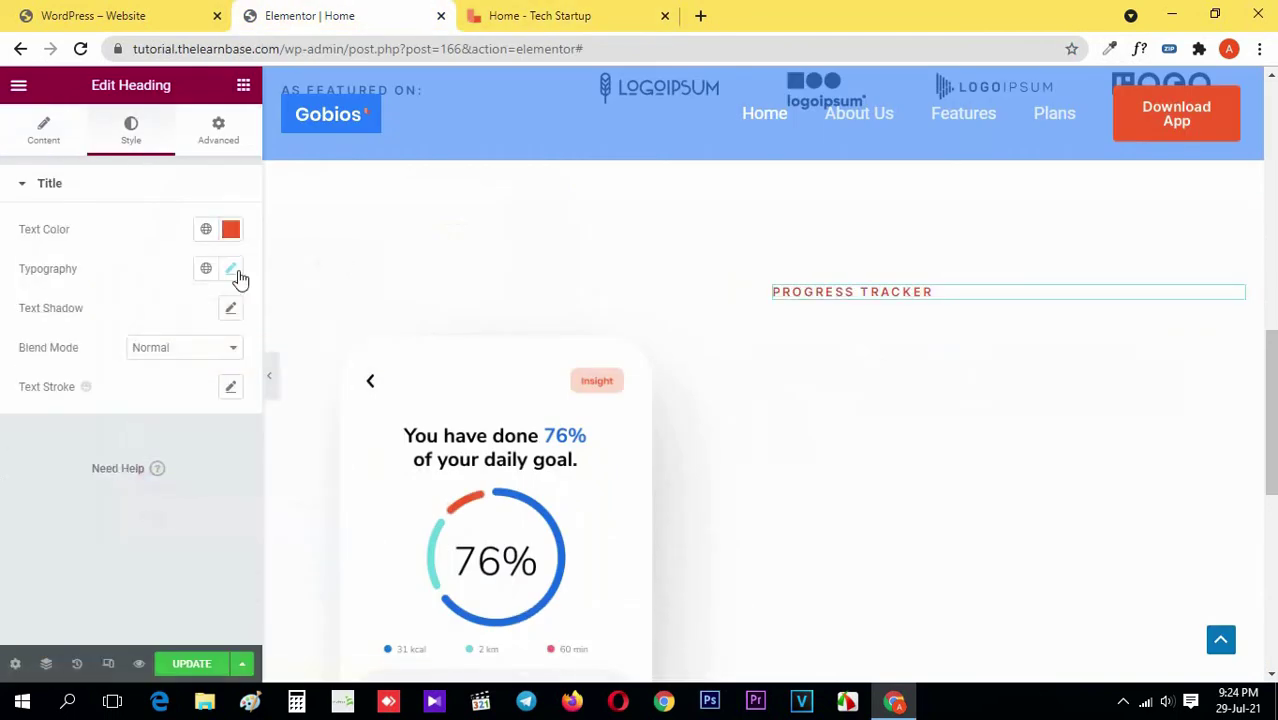
{"action": "left_click", "coordinate": [231, 268]}
{"action": "scroll", "coordinate": [197, 452], "scroll_direction": "down", "scroll_amount": 1}
{"action": "scroll", "coordinate": [190, 467], "scroll_direction": "up", "scroll_amount": 1}
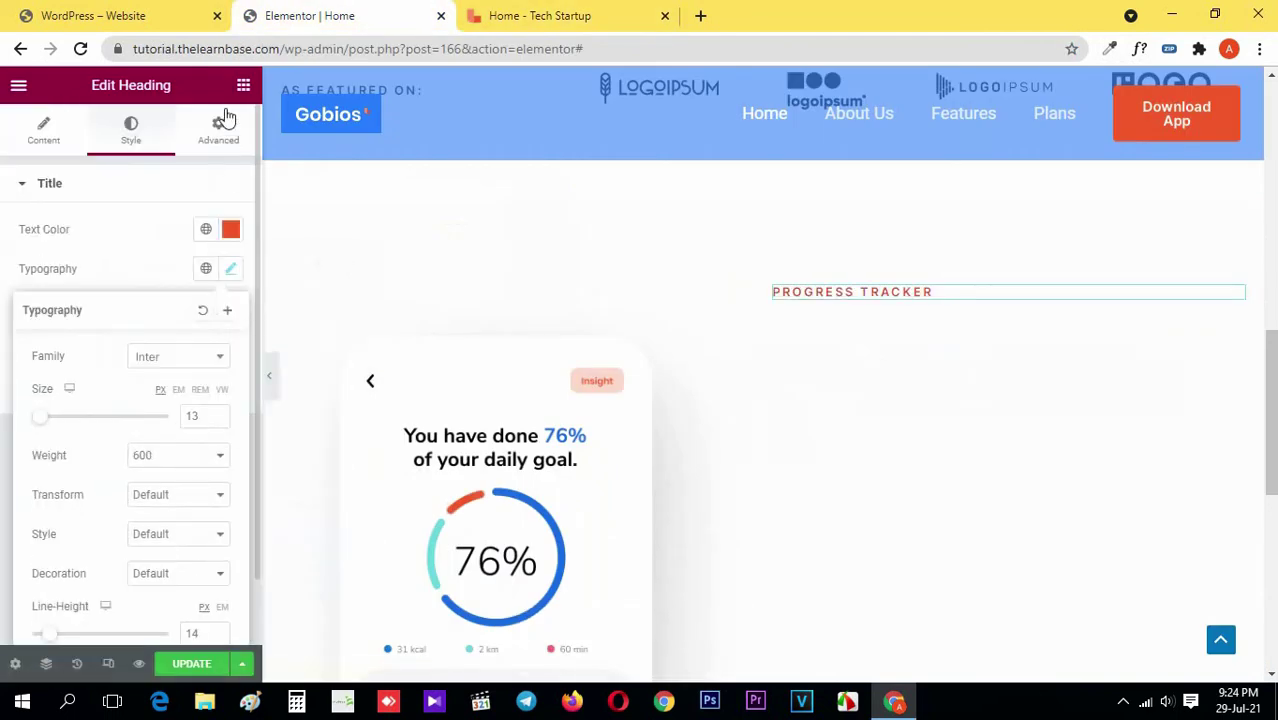
- Add a Heading widget below "PROGRESS TRACKER" and title it with the demo's text "Track your progress with our app."
{"action": "left_click", "coordinate": [243, 86]}
{"action": "left_click", "coordinate": [496, 14]}
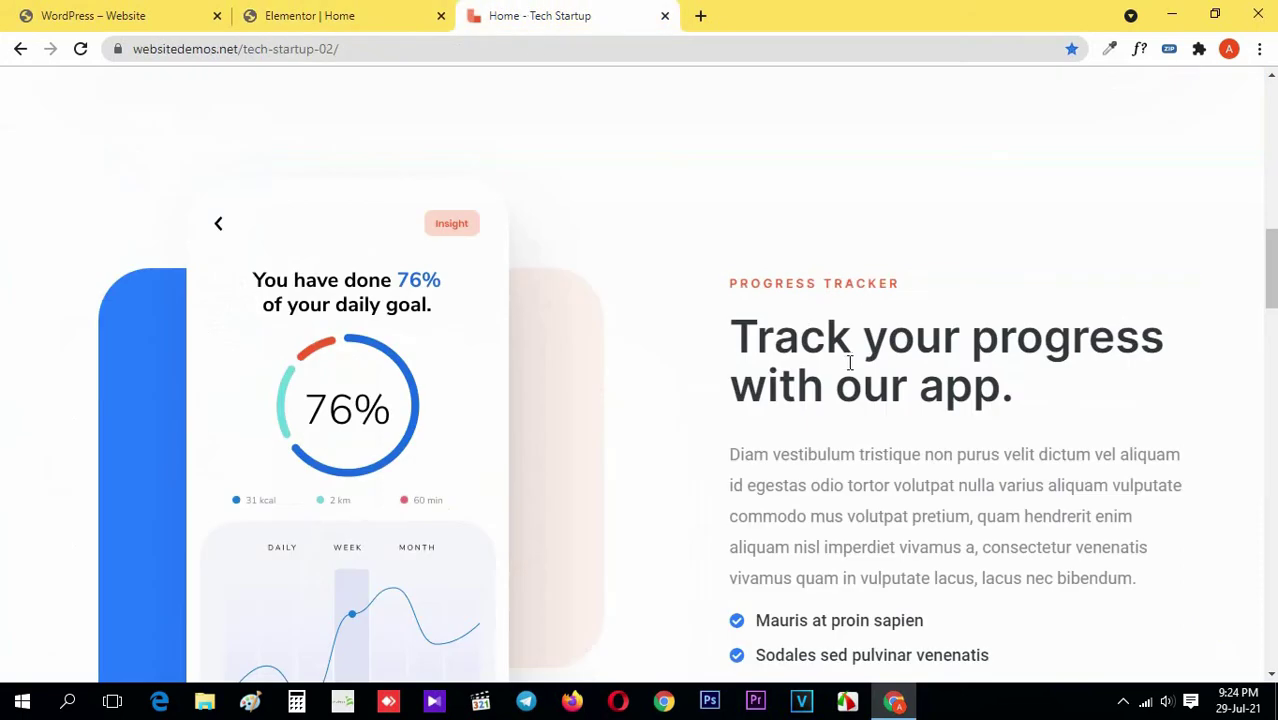
{"action": "triple_click", "coordinate": [787, 343]}
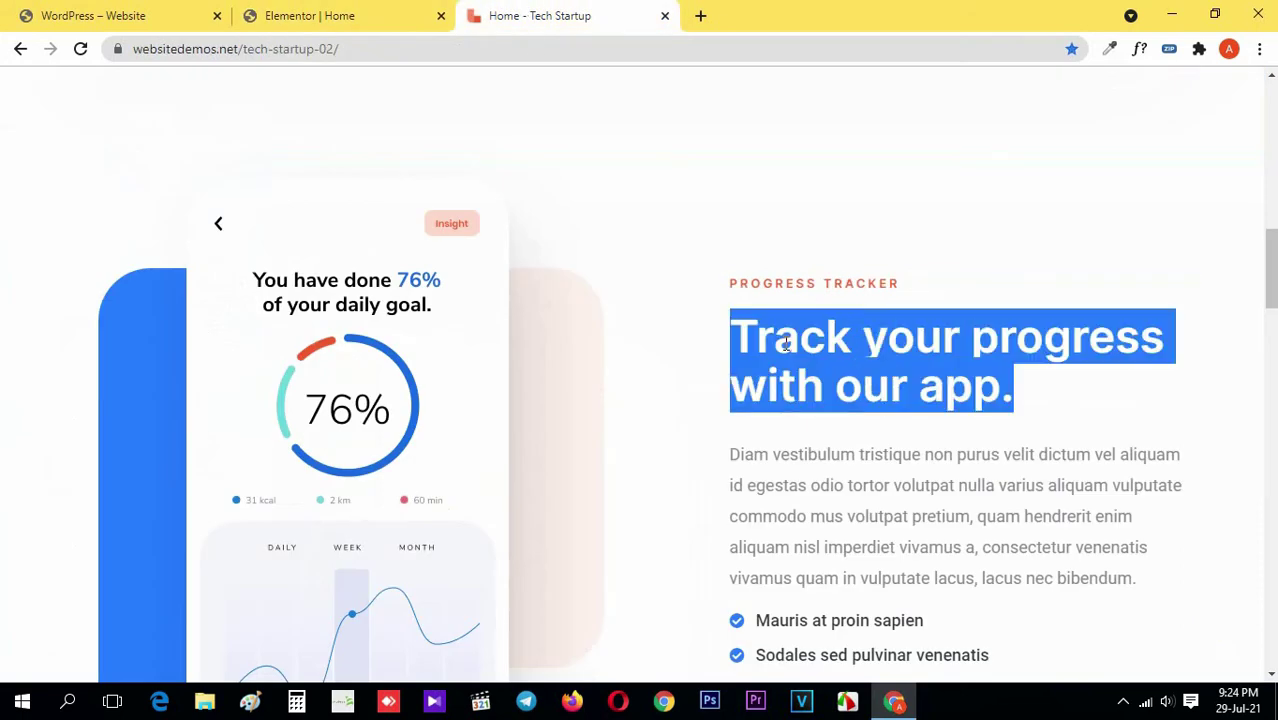
{"action": "left_click", "coordinate": [787, 343]}
{"action": "left_click", "coordinate": [310, 15]}
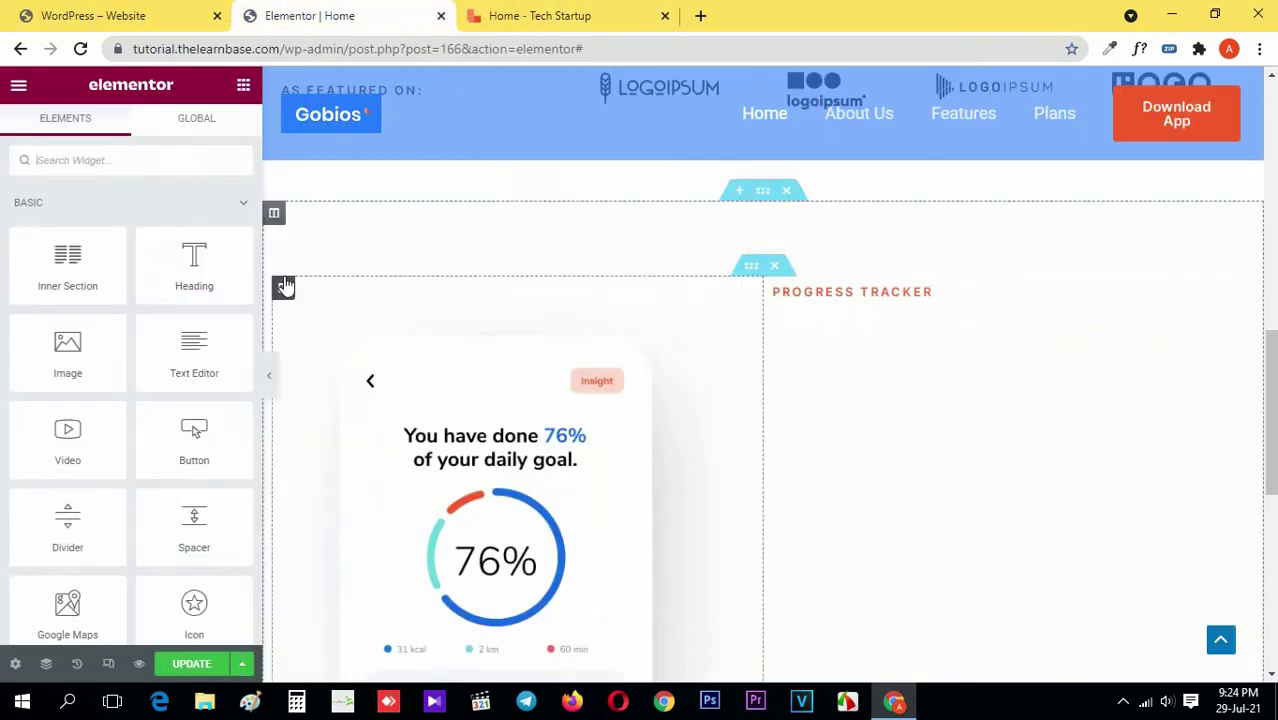
{"action": "left_click_drag", "start_coordinate": [194, 262], "coordinate": [906, 296]}
{"action": "triple_click", "coordinate": [133, 270]}
{"action": "key", "text": "ctrl+v"}
- Inspect the demo's "Track your progress with our app." heading with WhatFont and copy its text colour
{"action": "left_click", "coordinate": [540, 15]}
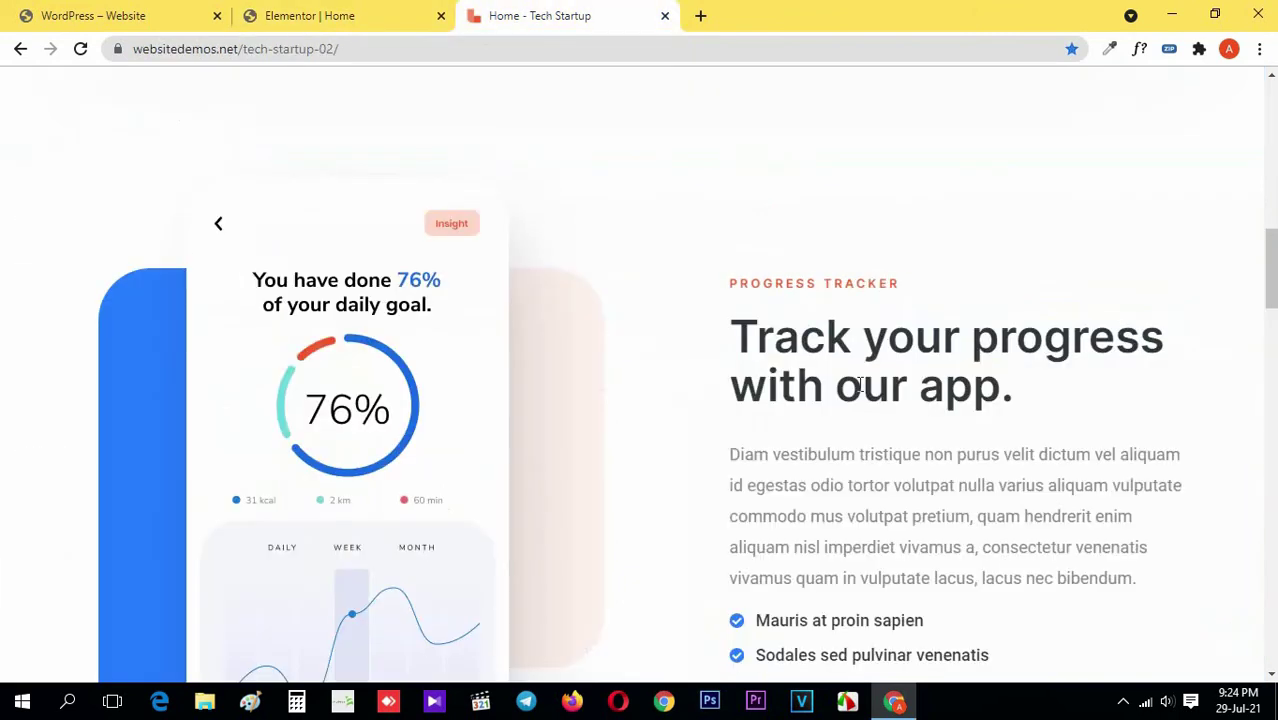
{"action": "left_click", "coordinate": [1140, 50]}
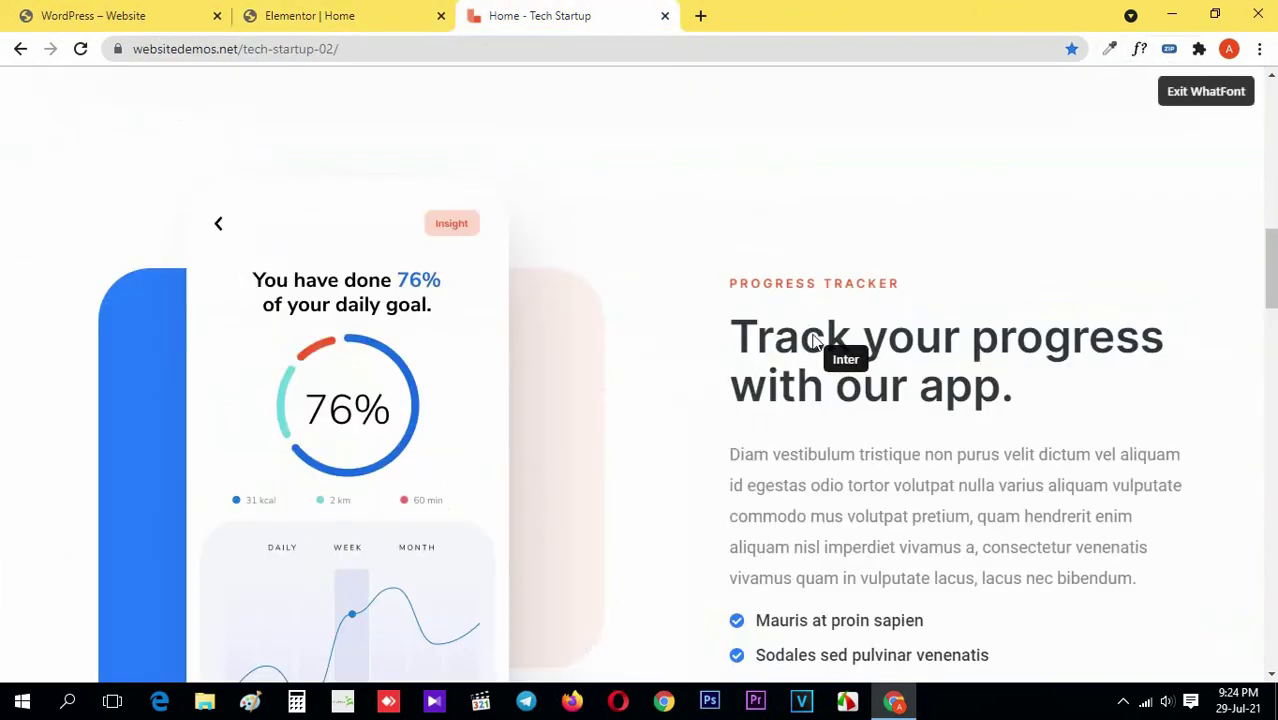
{"action": "left_click", "coordinate": [822, 348]}
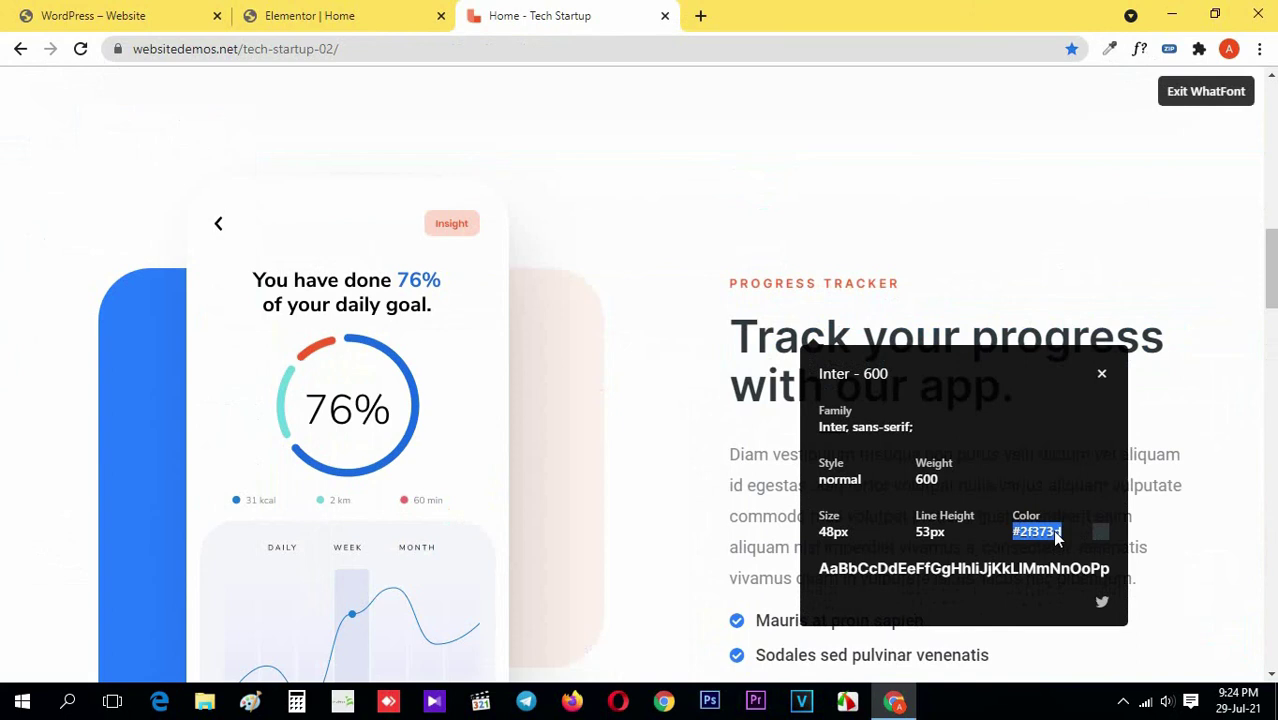
{"action": "left_click", "coordinate": [1188, 92]}
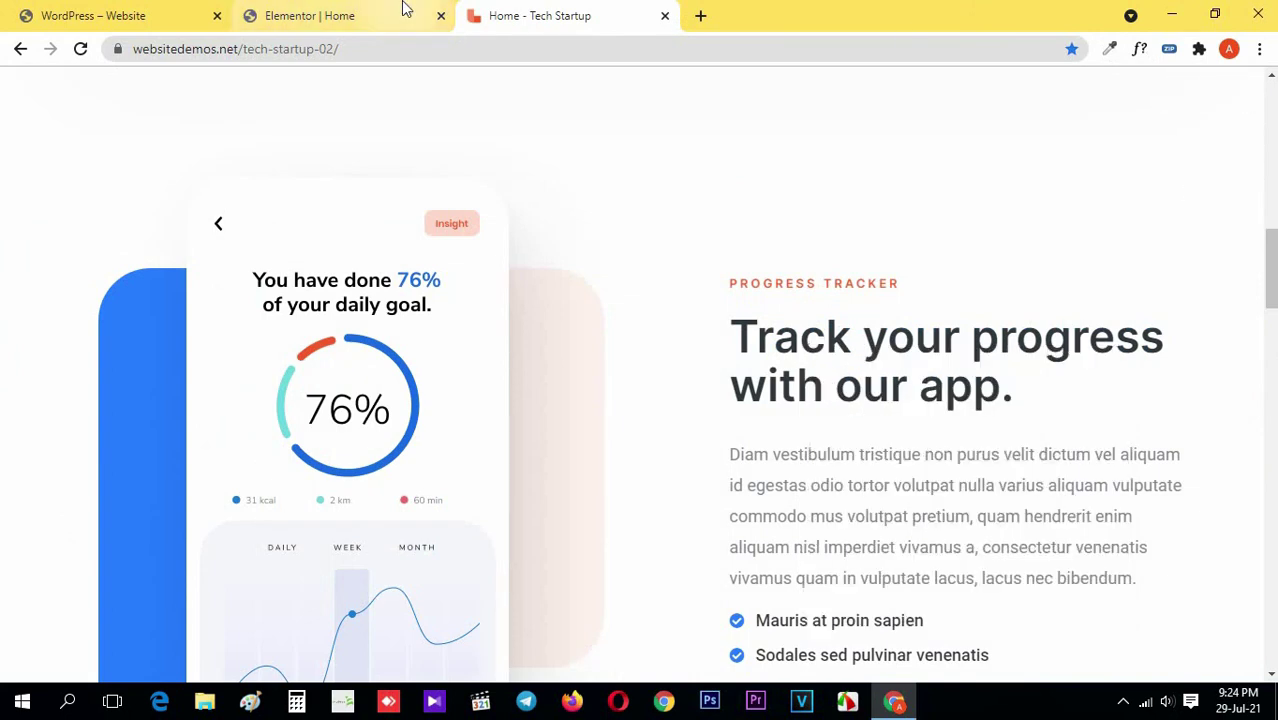
- Set the "Track your progress with our app." heading's text colour to #2F373D
{"action": "left_click", "coordinate": [405, 10]}
{"action": "left_click", "coordinate": [131, 130]}
{"action": "left_click", "coordinate": [231, 229]}
{"action": "key", "text": "ctrl+v"}
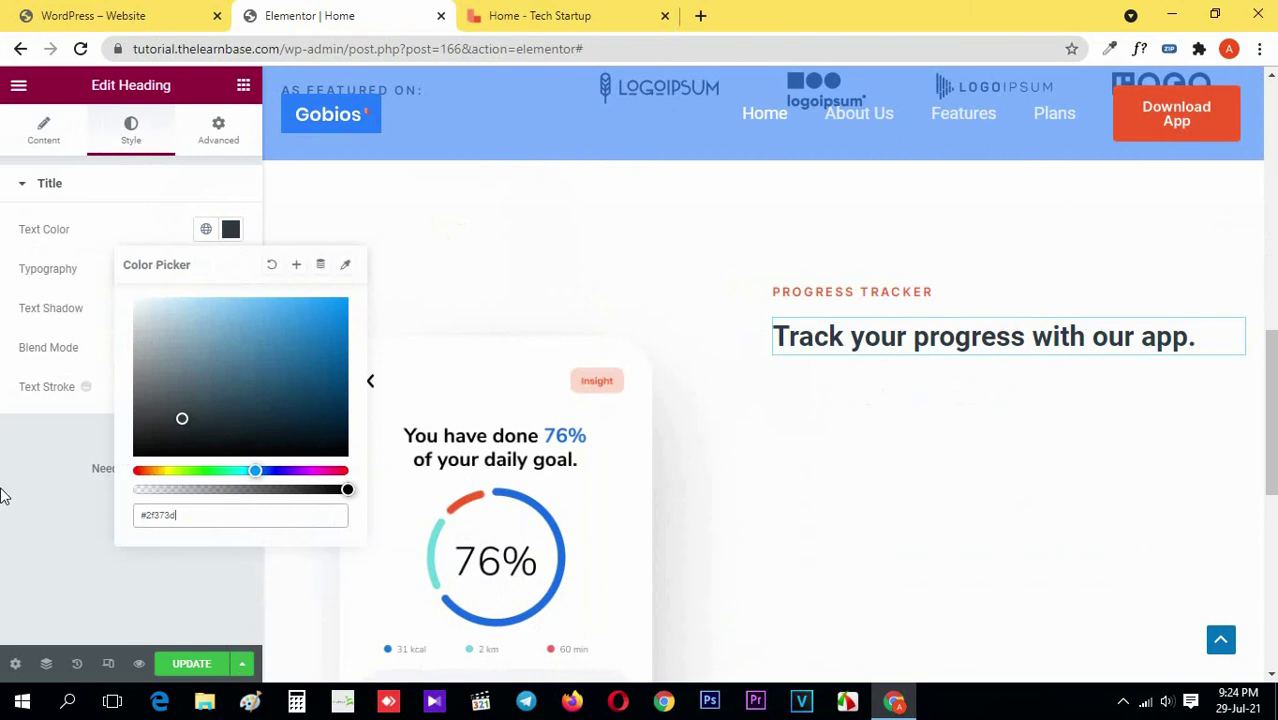
{"action": "left_click", "coordinate": [3, 495]}
- Set the heading's typography to the Inter family, size 48 px and line height 53 px
{"action": "left_click", "coordinate": [231, 268]}
{"action": "left_click", "coordinate": [185, 357]}
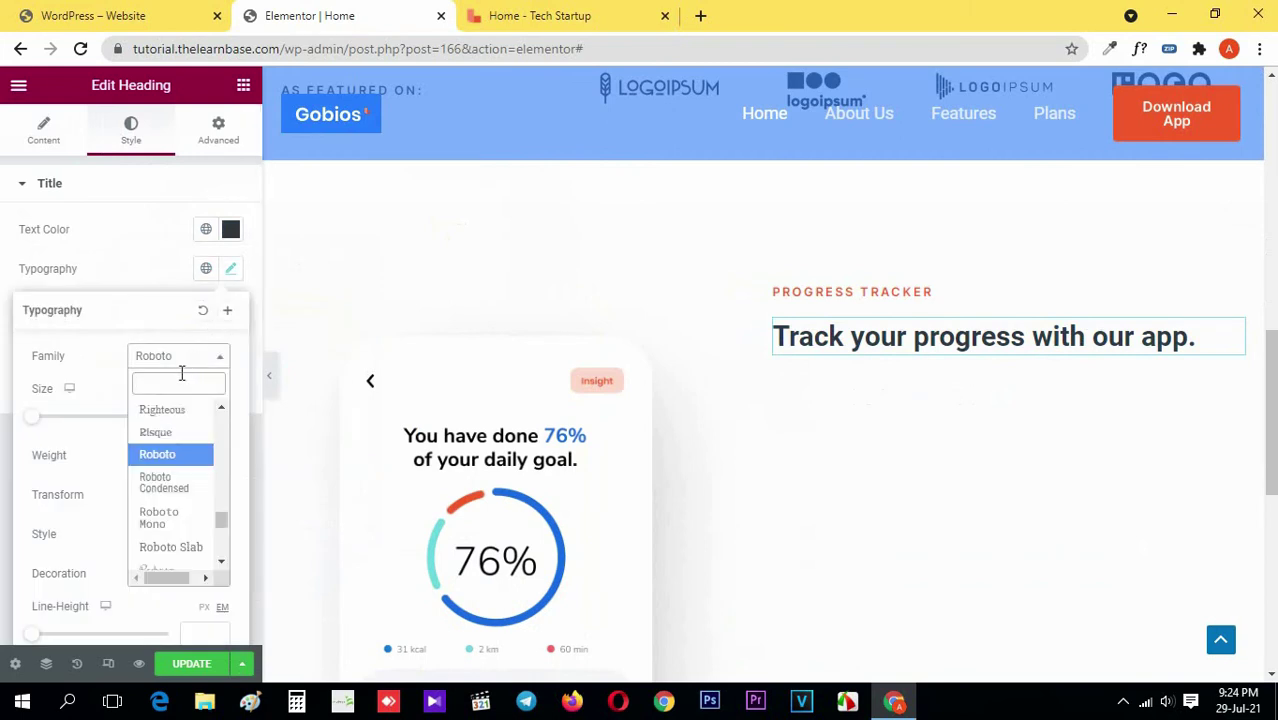
{"action": "type", "text": "inter"}
{"action": "key", "text": "Return"}
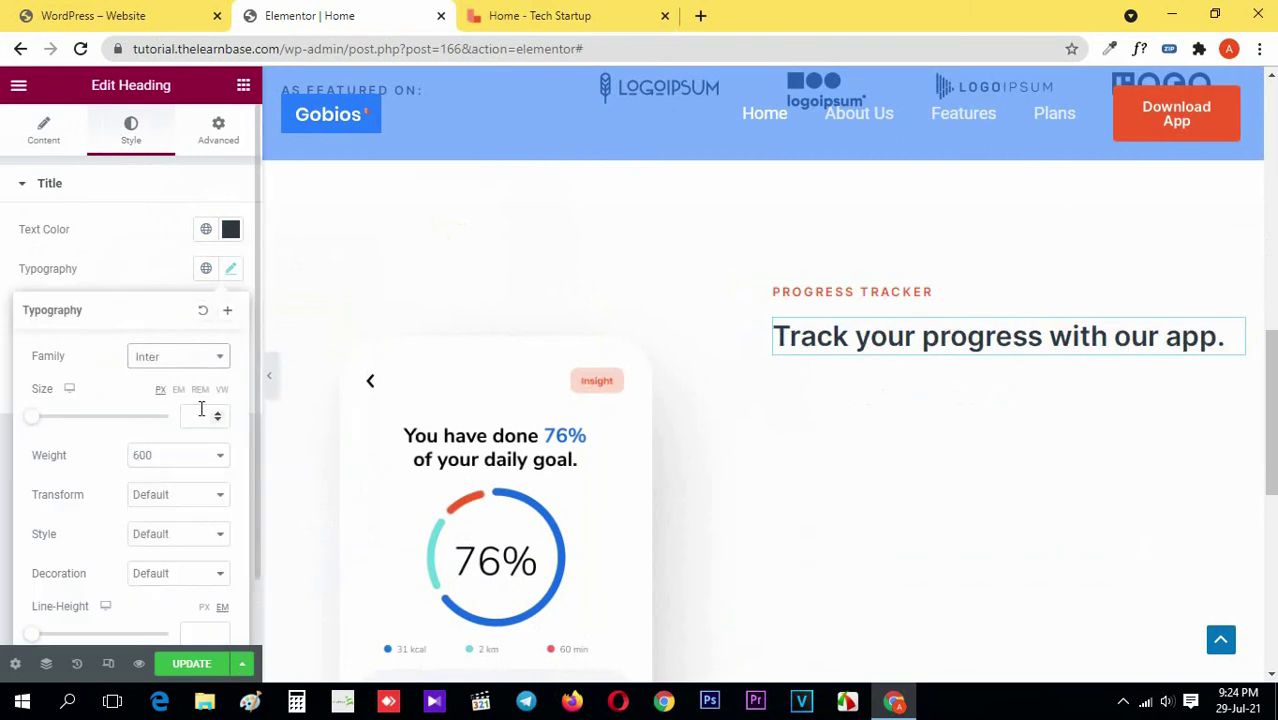
{"action": "left_click", "coordinate": [201, 413]}
{"action": "type", "text": "48"}
{"action": "scroll", "coordinate": [205, 470], "scroll_direction": "down", "scroll_amount": 1}
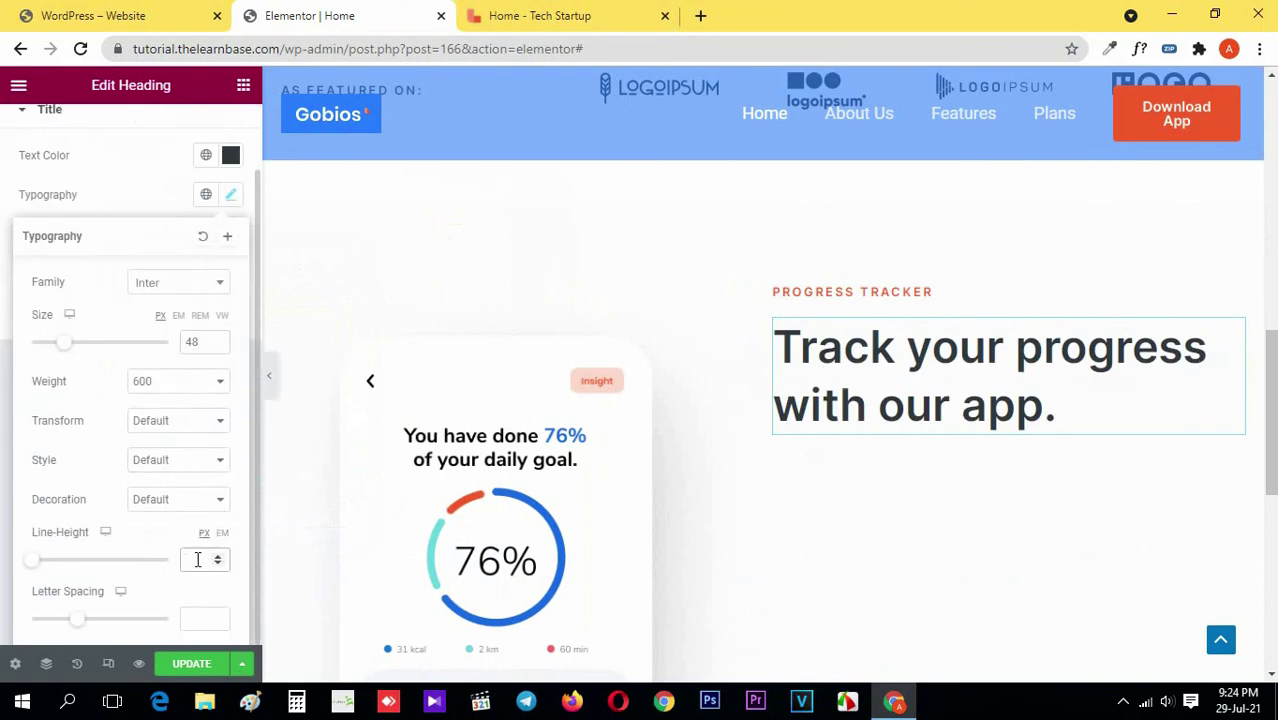
{"action": "type", "text": "53"}
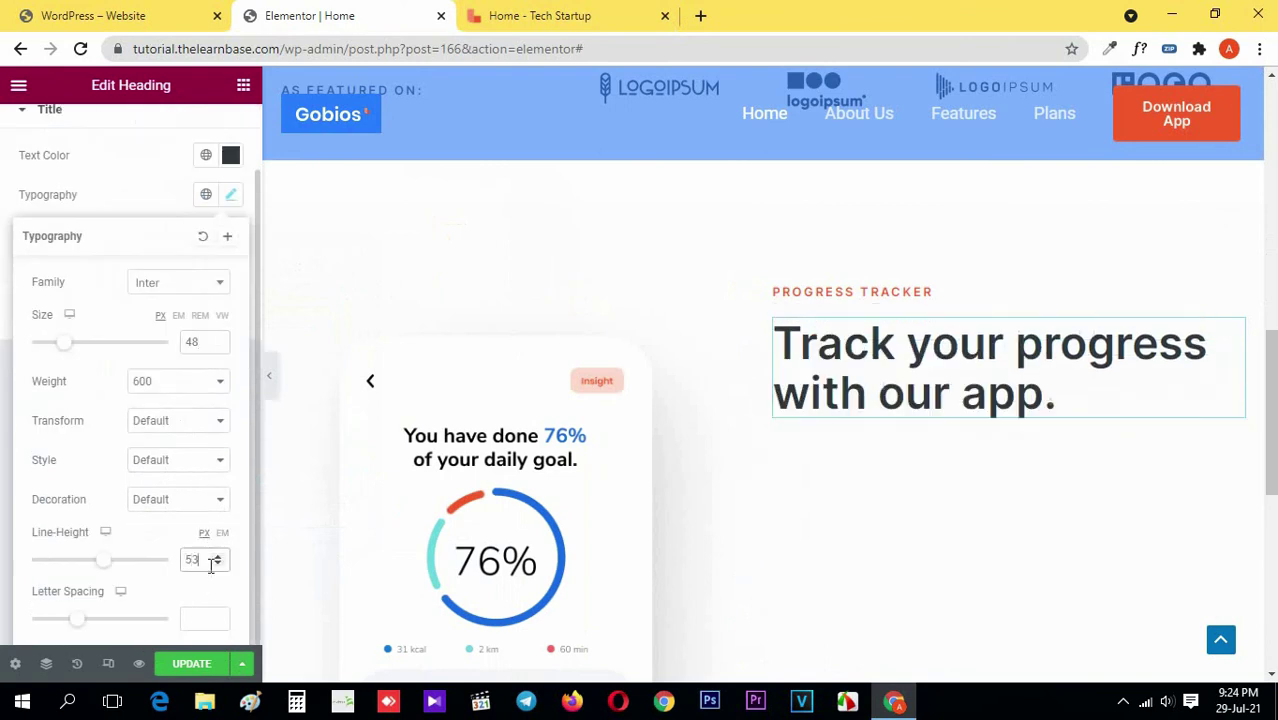
- Duplicate the "Track your progress" heading and replace the copy's title with the demo's "Diam vestibulum tristique..." paragraph
{"action": "left_click", "coordinate": [244, 88]}
{"action": "left_click", "coordinate": [540, 15]}
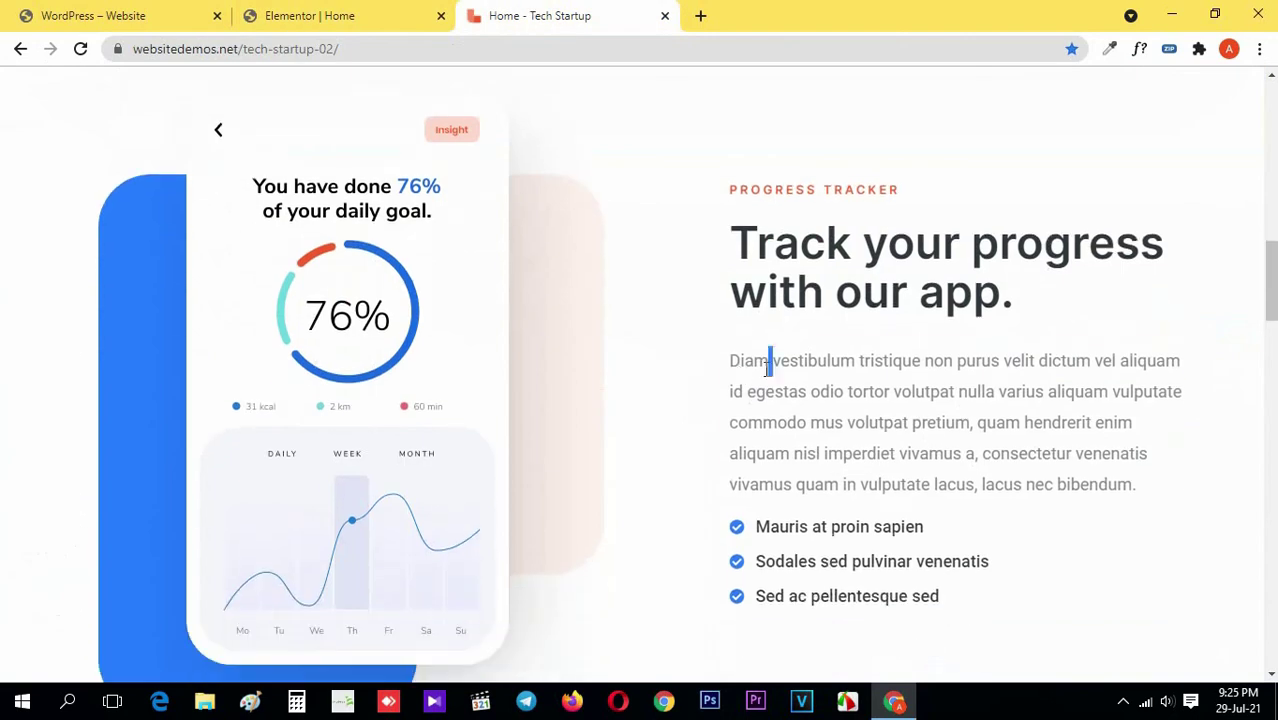
{"action": "triple_click", "coordinate": [768, 368]}
{"action": "left_click", "coordinate": [415, 15]}
{"action": "right_click", "coordinate": [880, 385]}
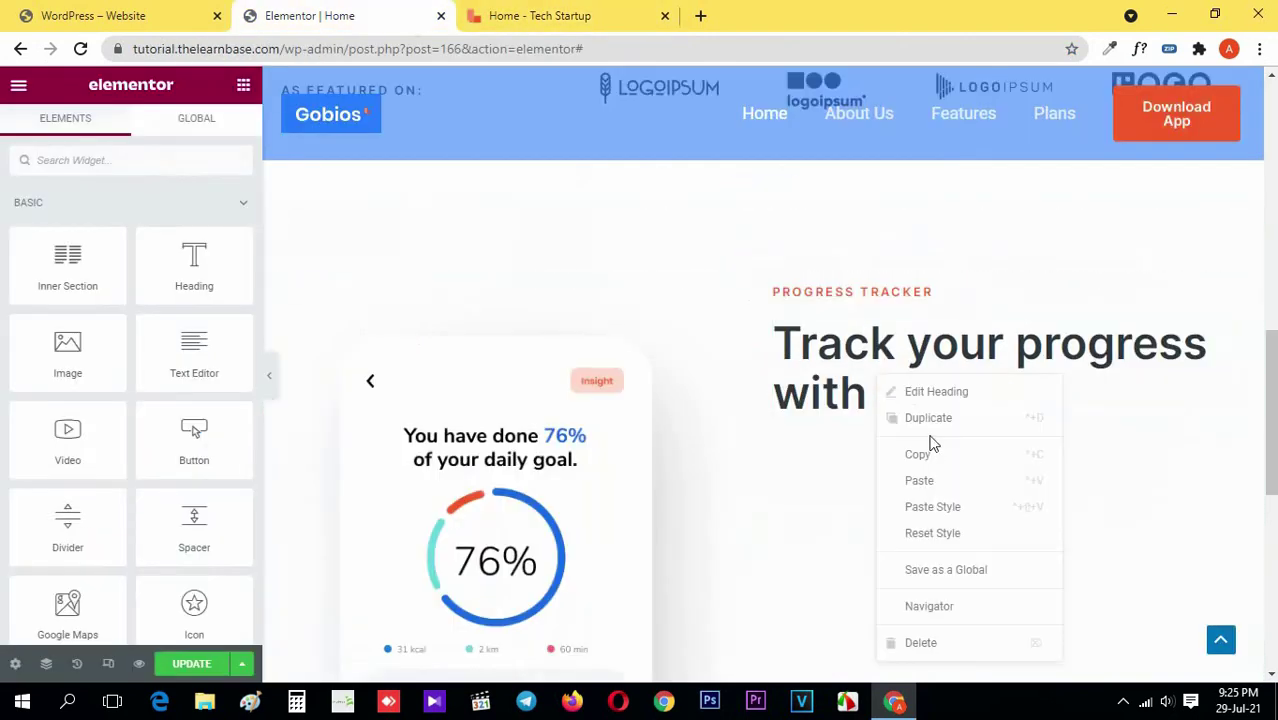
{"action": "left_click", "coordinate": [928, 422]}
{"action": "key", "text": "ctrl+a"}
{"action": "key", "text": "ctrl+v"}
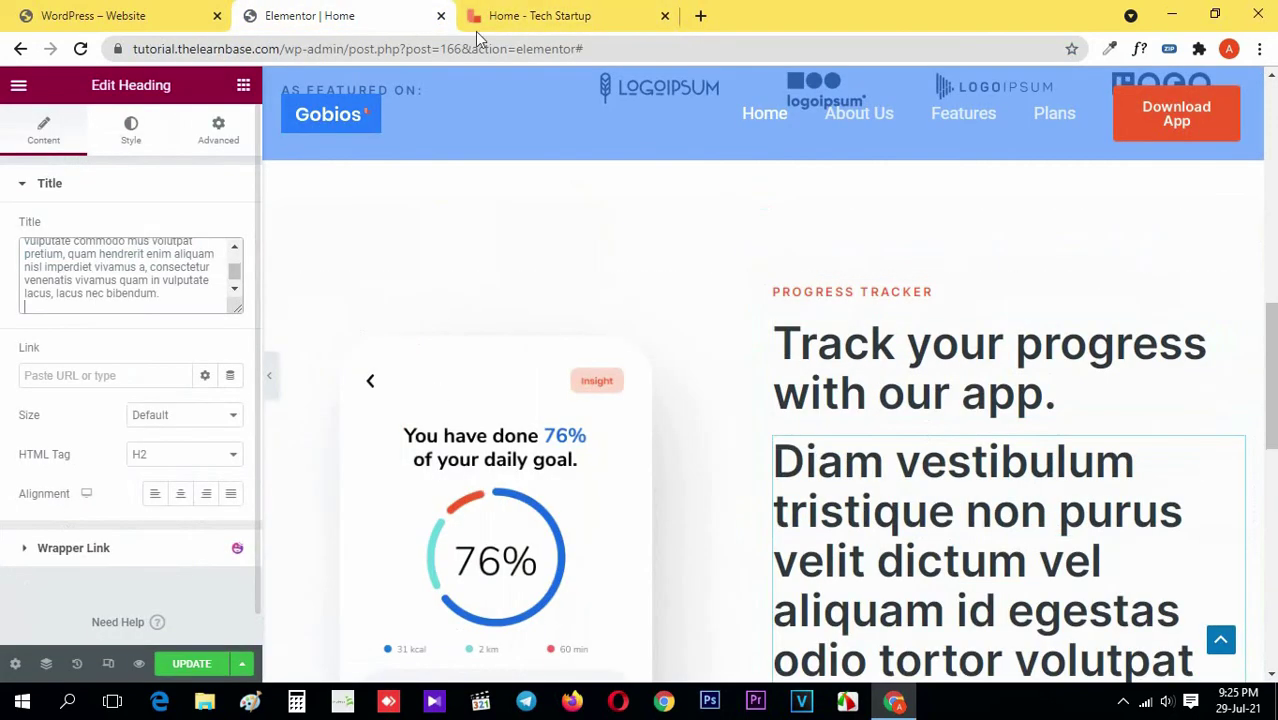
- Inspect the demo's "Diam vestibulum" paragraph with WhatFont and copy its text colour
{"action": "left_click", "coordinate": [478, 24]}
{"action": "left_click", "coordinate": [958, 420]}
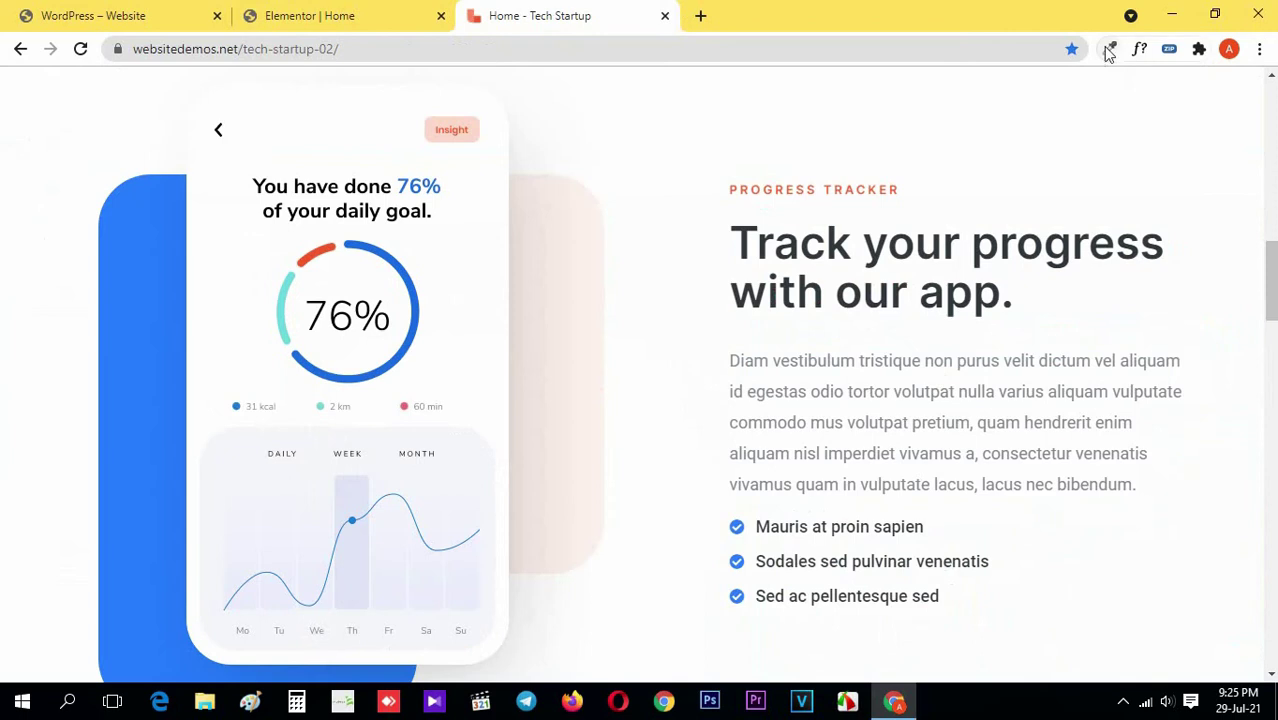
{"action": "left_click", "coordinate": [1140, 50]}
{"action": "left_click", "coordinate": [905, 368]}
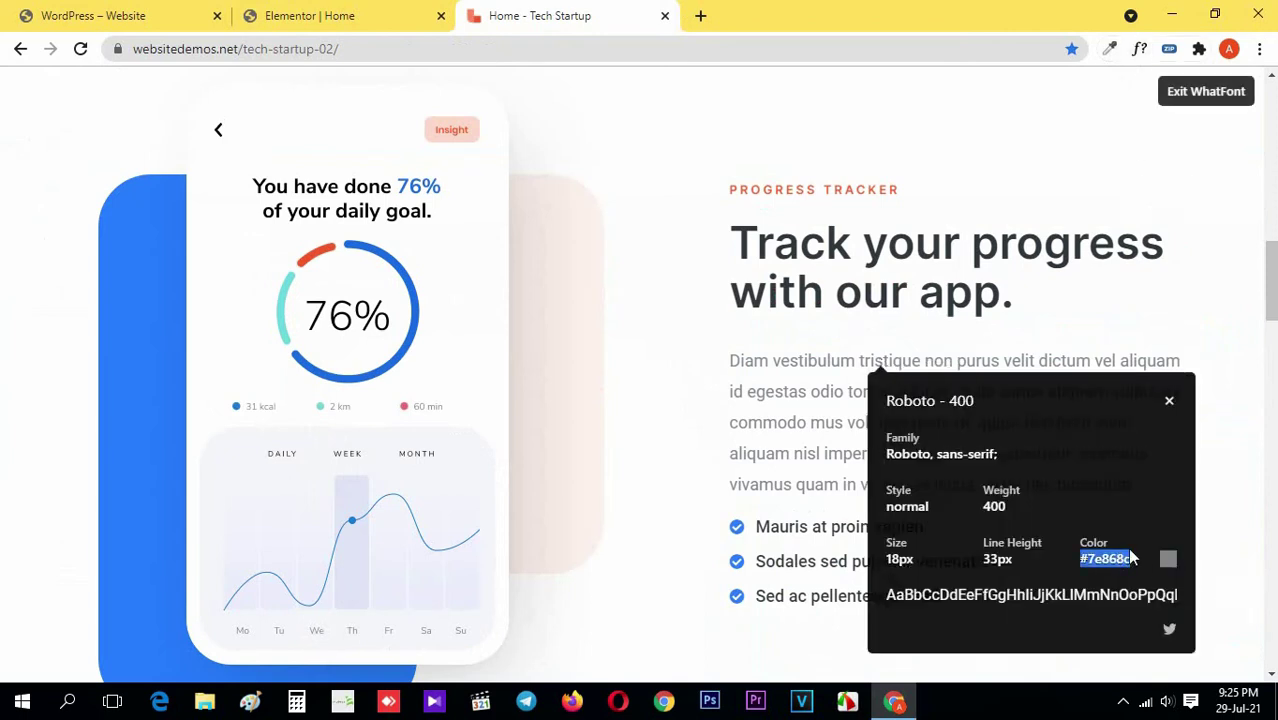
{"action": "left_click", "coordinate": [1205, 92]}
- Set the duplicated "Diam vestibulum" paragraph heading's text colour to the demo's copied #7E868C
{"action": "left_click", "coordinate": [308, 15]}
{"action": "left_click", "coordinate": [146, 136]}
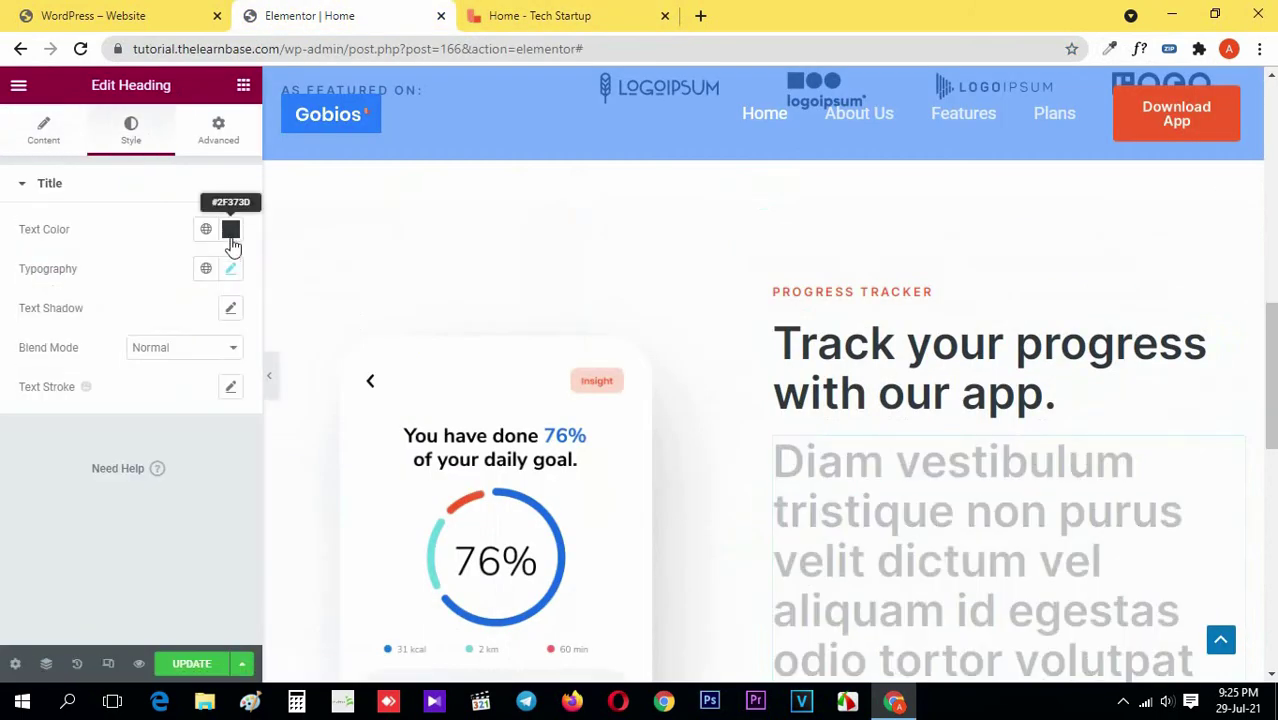
{"action": "left_click", "coordinate": [233, 243]}
{"action": "key", "text": "ctrl+v"}
{"action": "left_click", "coordinate": [87, 426]}
- Set the paragraph's typography to the Roboto family, size 18 px, weight 400 and line height 33 px
{"action": "left_click", "coordinate": [231, 270]}
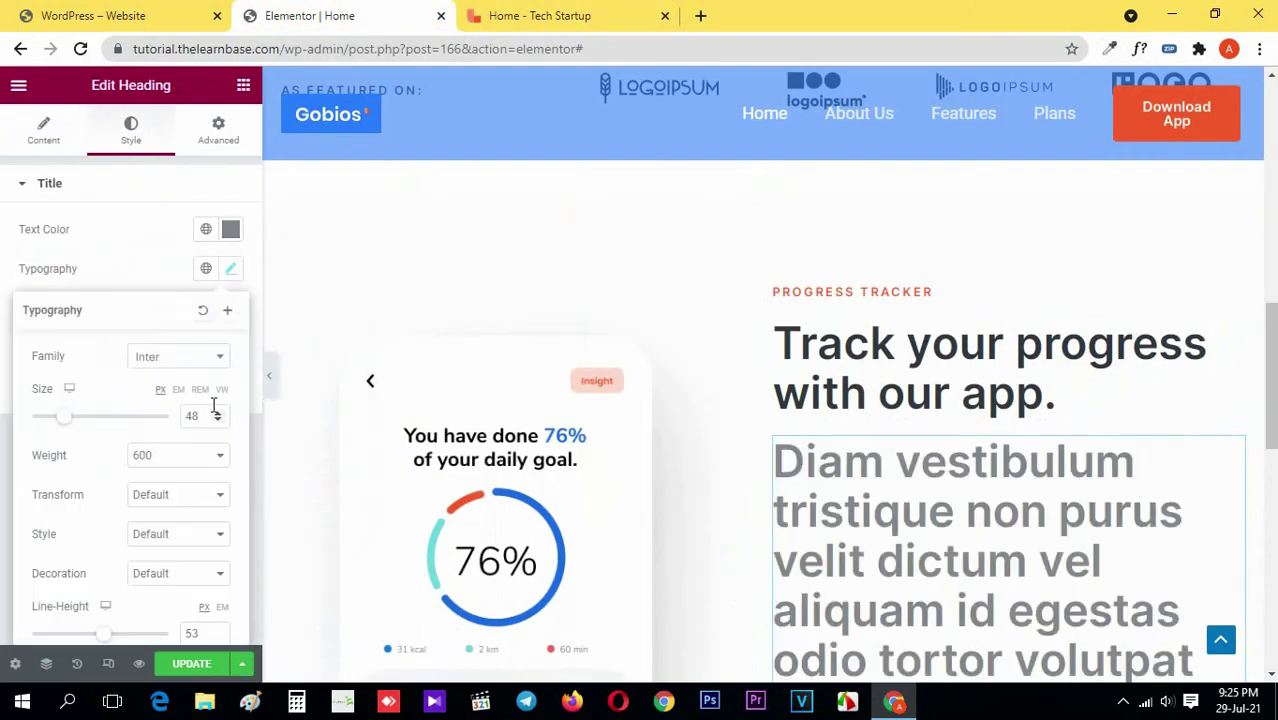
{"action": "double_click", "coordinate": [207, 413]}
{"action": "type", "text": "18"}
{"action": "left_click", "coordinate": [178, 455]}
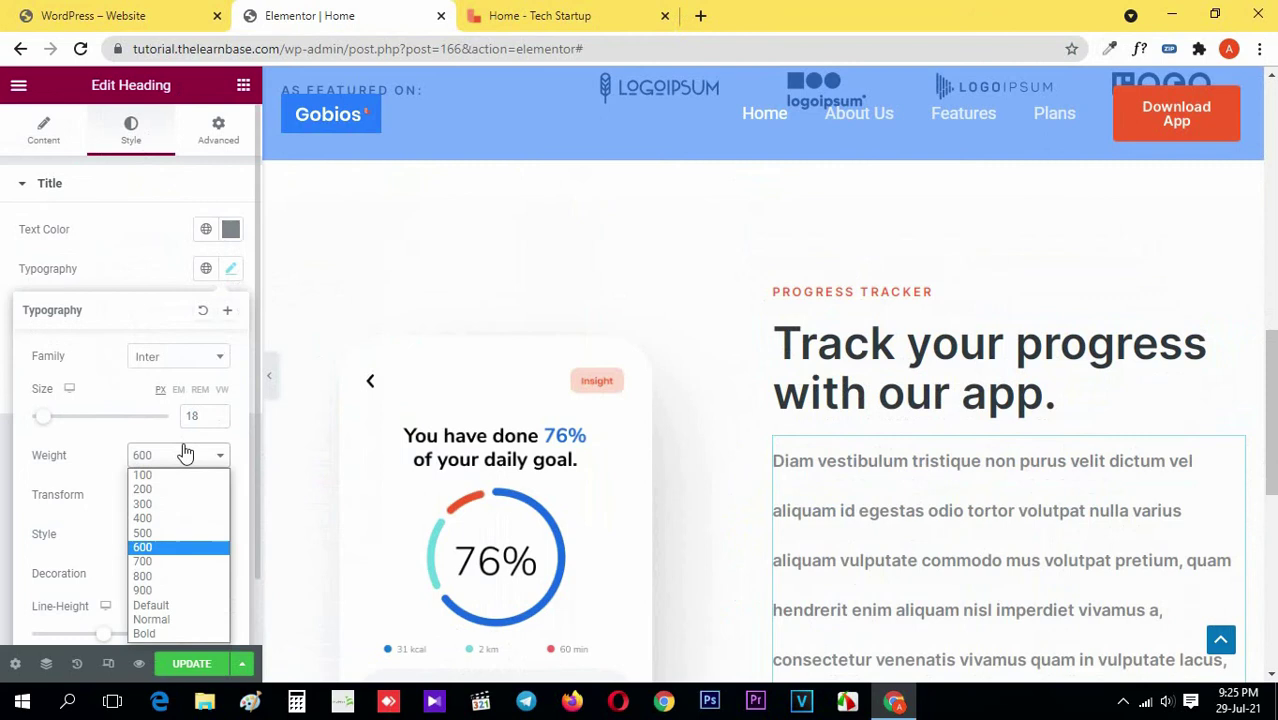
{"action": "left_click", "coordinate": [167, 519]}
{"action": "scroll", "coordinate": [200, 530], "scroll_direction": "down", "scroll_amount": 1}
{"action": "left_click_drag", "start_coordinate": [104, 560], "coordinate": [77, 560]}
{"action": "left_click", "coordinate": [173, 285]}
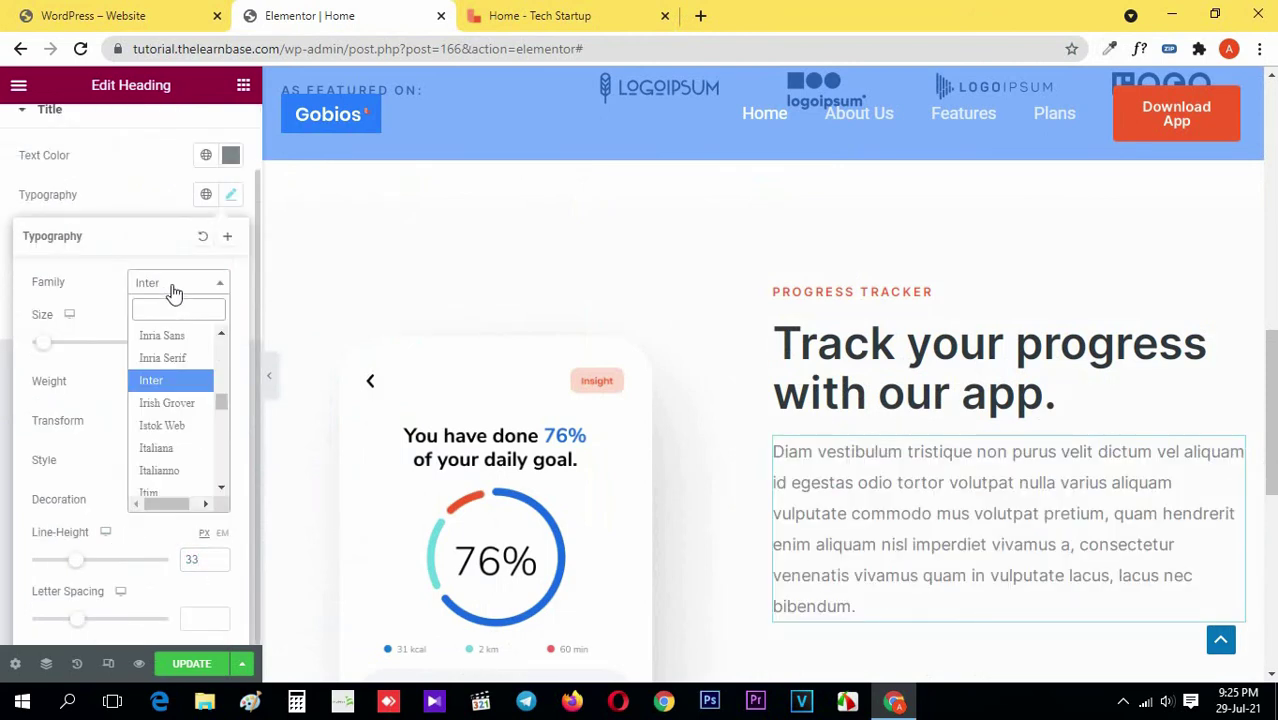
{"action": "type", "text": "robot"}
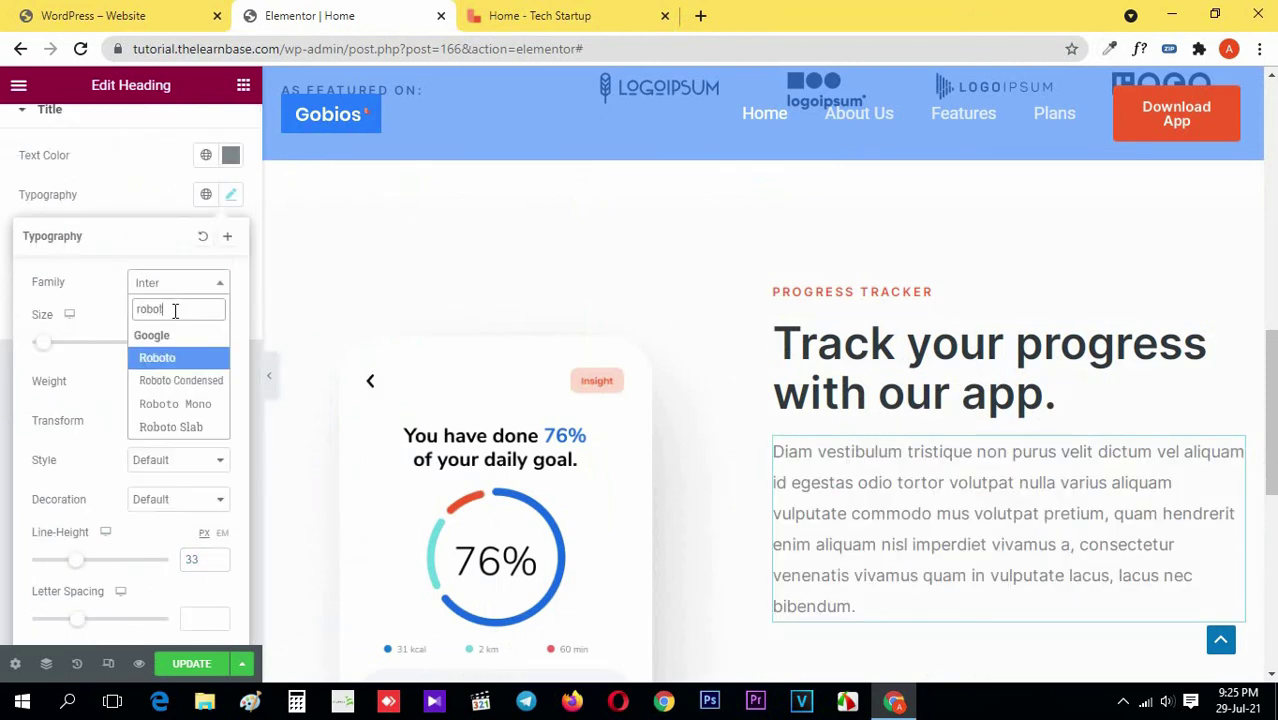
{"action": "key", "text": "Return"}
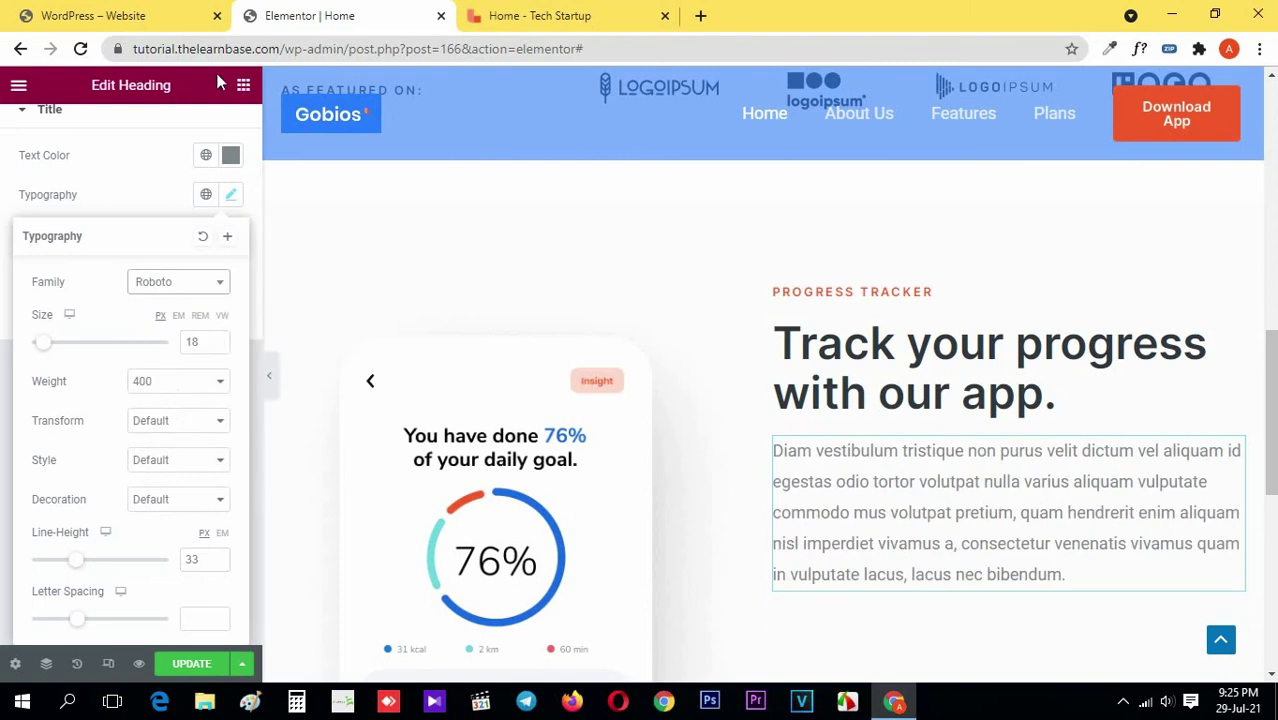
- Copy the demo's first checklist entry, "Mauris at proin sapien"
{"action": "left_click", "coordinate": [480, 10]}
{"action": "scroll", "coordinate": [833, 408], "scroll_direction": "down", "scroll_amount": 1}
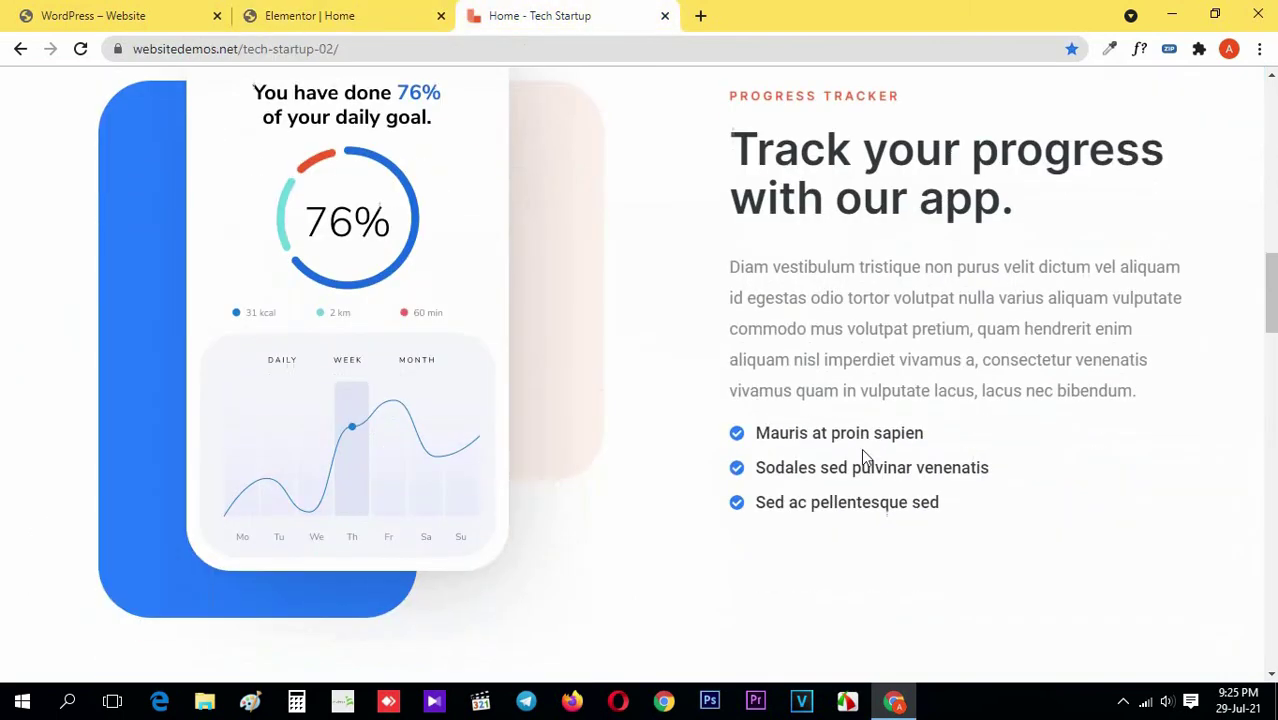
{"action": "left_click", "coordinate": [374, 10]}
{"action": "left_click", "coordinate": [565, 15]}
{"action": "scroll", "coordinate": [762, 368], "scroll_direction": "down", "scroll_amount": 2}
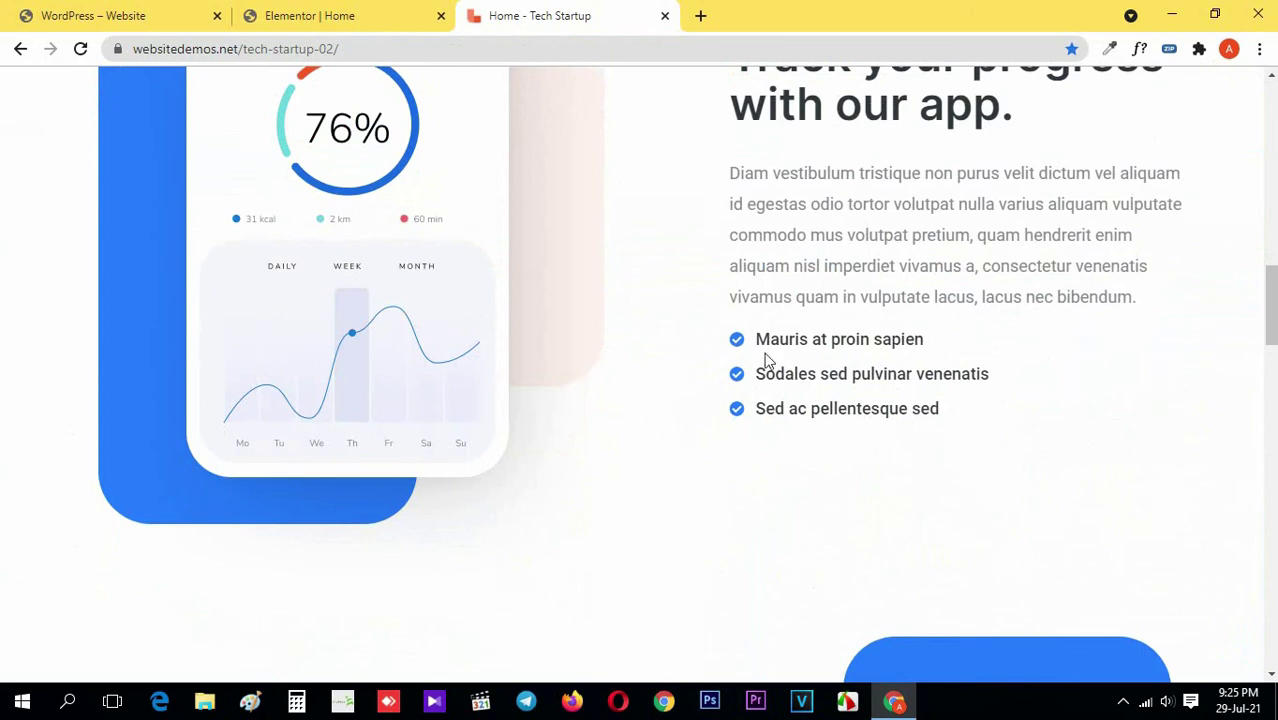
{"action": "triple_click", "coordinate": [766, 339]}
{"action": "key", "text": "ctrl+c"}
- Add an Icon List widget below the "Diam vestibulum" paragraph and delete its second and third items
{"action": "left_click", "coordinate": [330, 15]}
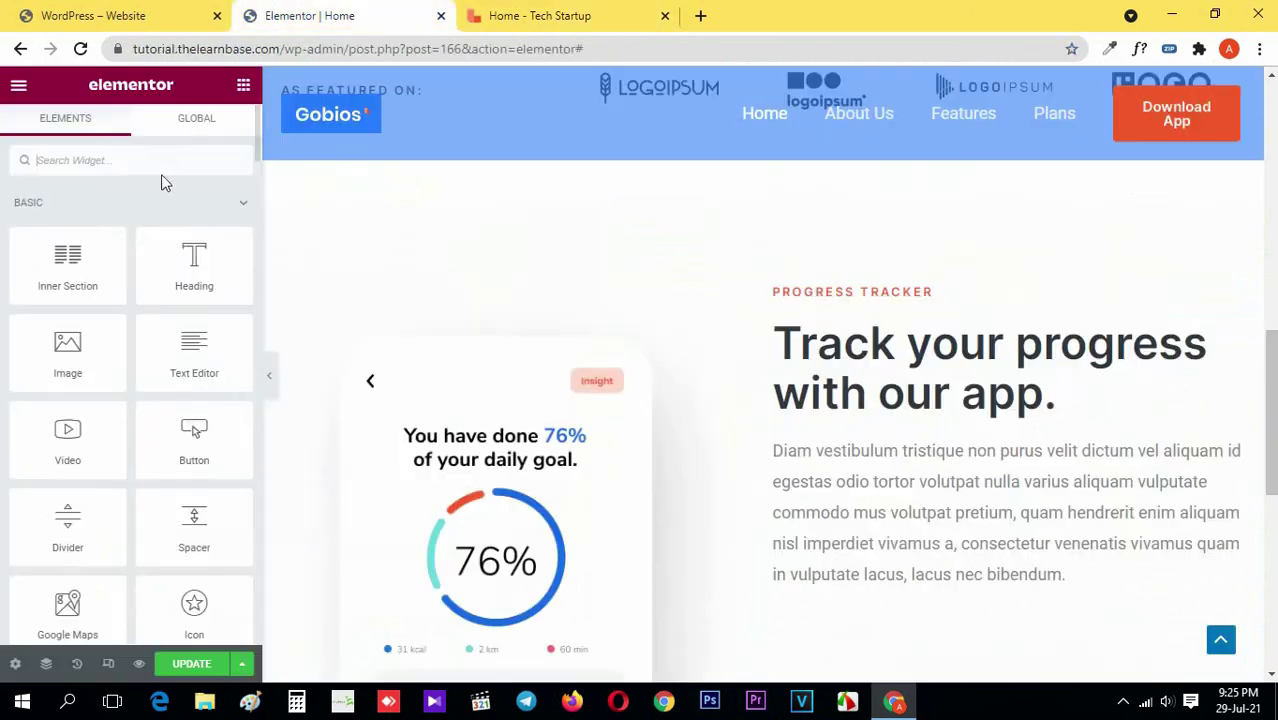
{"action": "type", "text": "list"}
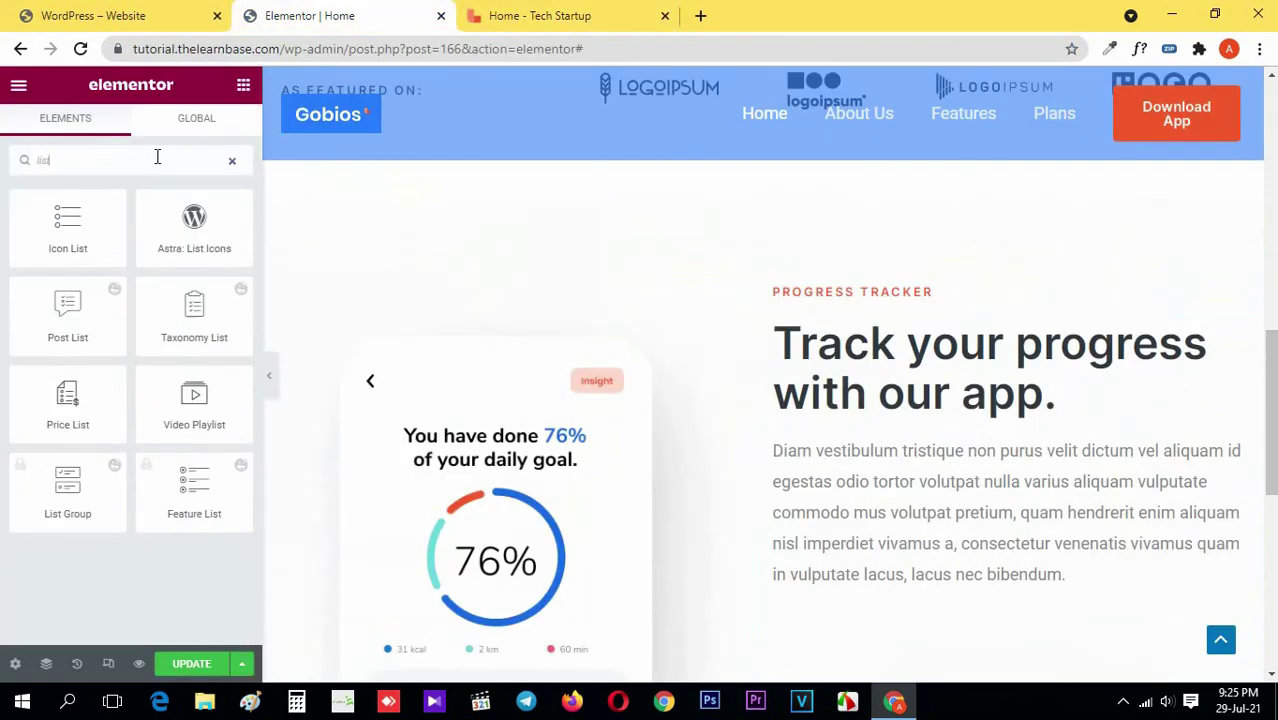
{"action": "left_click_drag", "start_coordinate": [72, 228], "coordinate": [947, 485]}
{"action": "left_click", "coordinate": [223, 342]}
{"action": "left_click", "coordinate": [223, 342]}
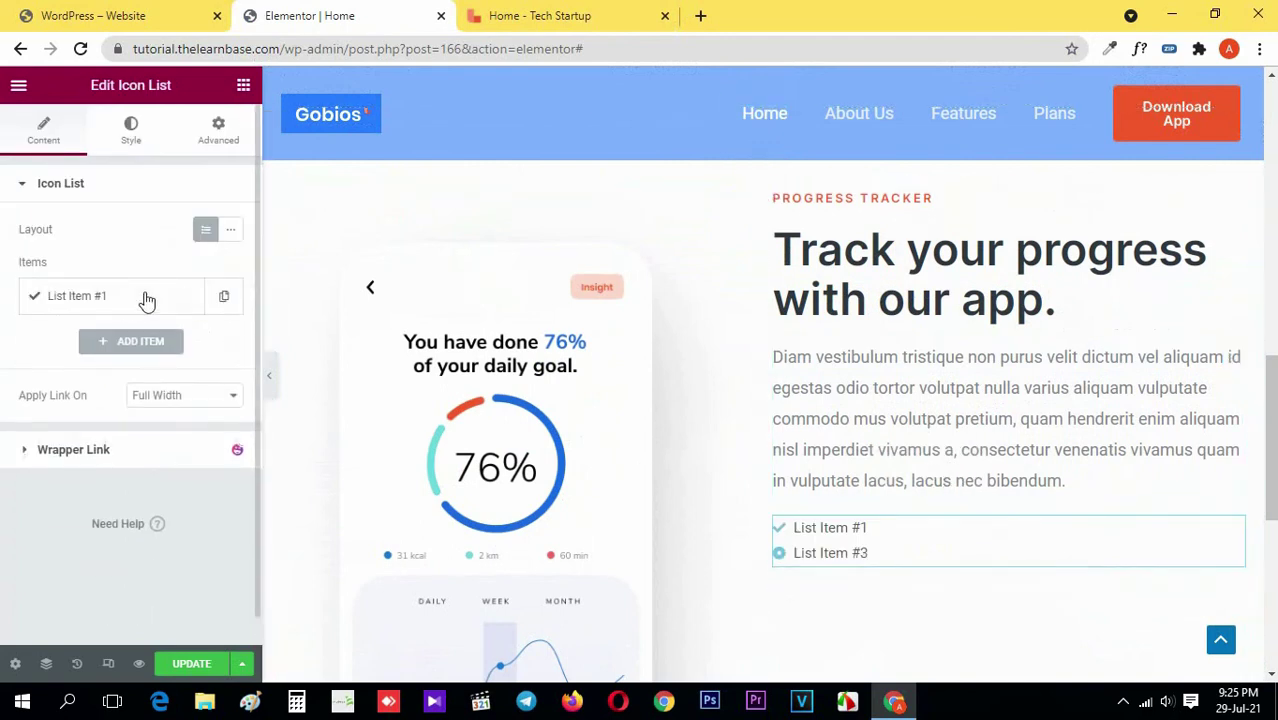
- Replace the remaining list item's text with "Mauris at proin sapien"
{"action": "left_click", "coordinate": [125, 305]}
{"action": "left_click_drag", "start_coordinate": [157, 363], "coordinate": [63, 366]}
{"action": "key", "text": "ctrl+v"}
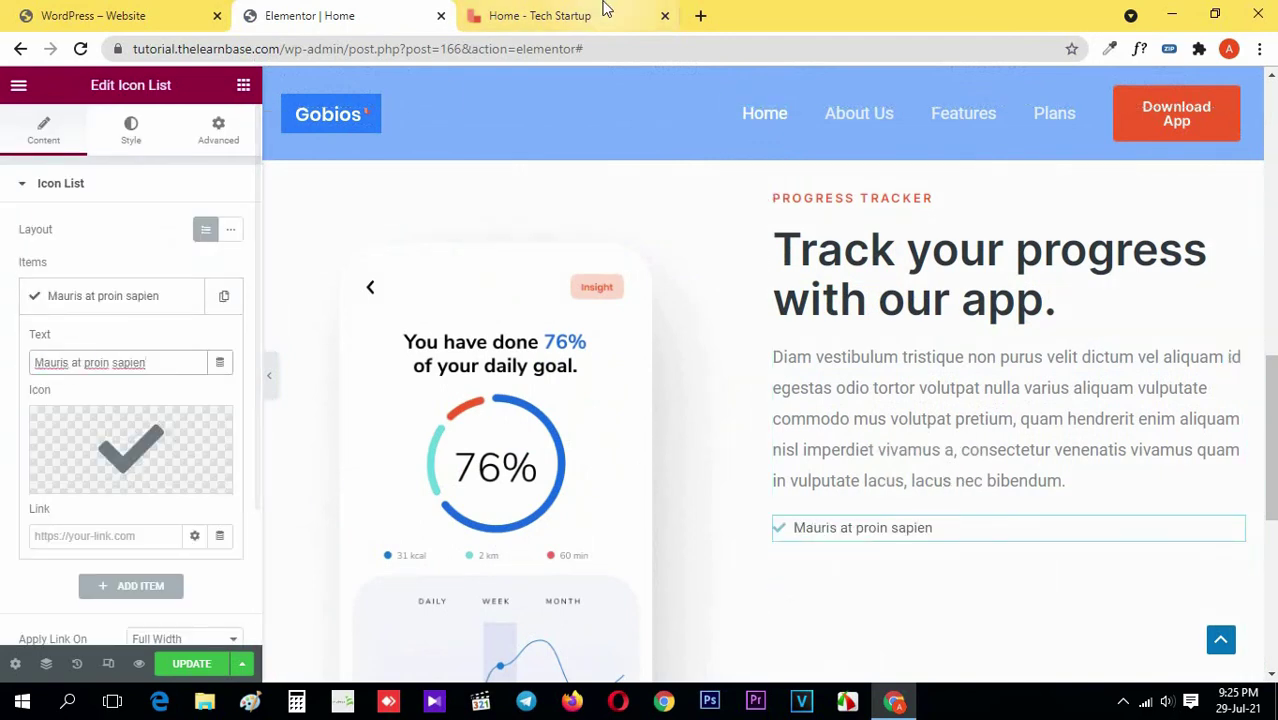
- Change the list item's icon to the solid check mark in a circle, matching the demo's list
{"action": "left_click", "coordinate": [605, 12]}
{"action": "left_click", "coordinate": [822, 372]}
{"action": "left_click", "coordinate": [247, 10]}
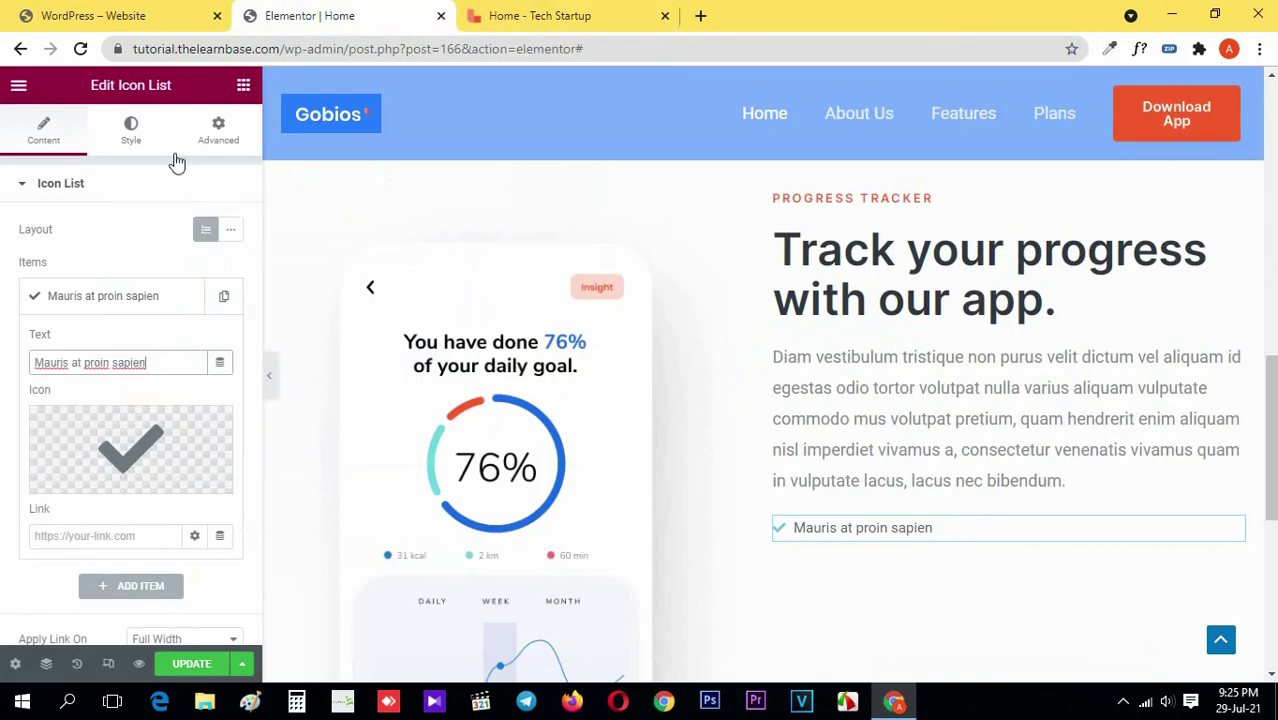
{"action": "left_click", "coordinate": [75, 481]}
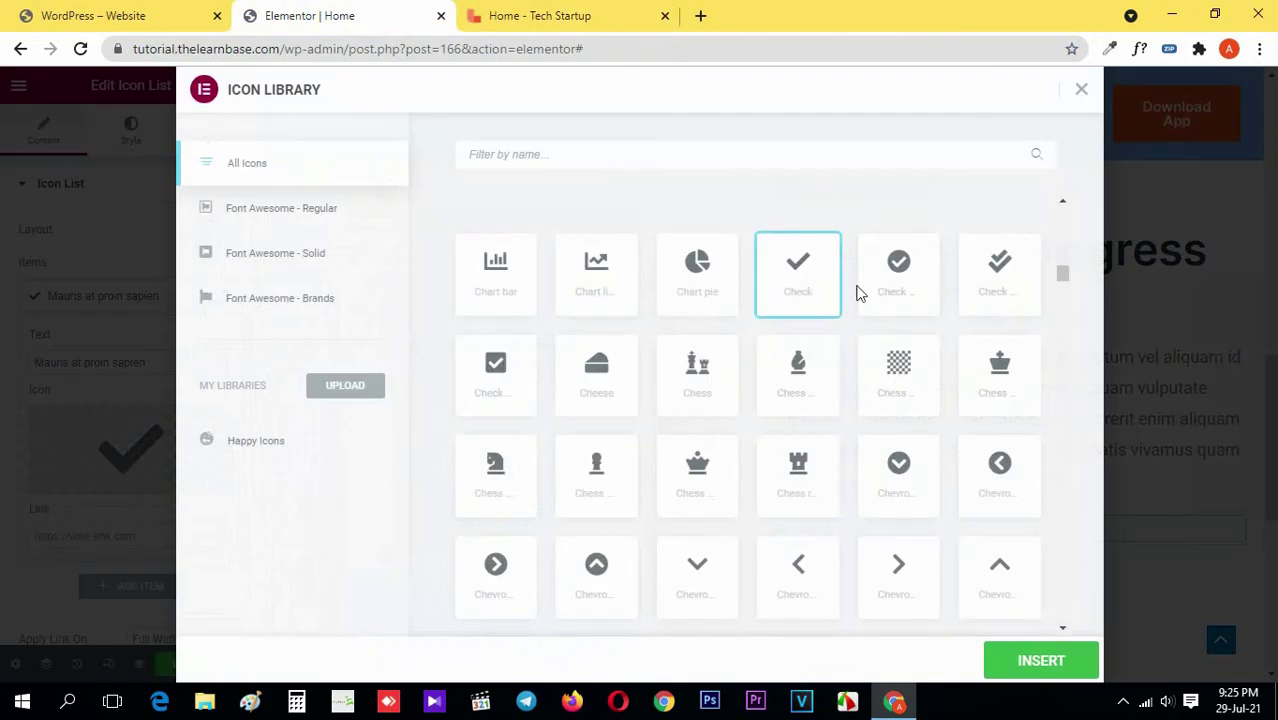
{"action": "left_click", "coordinate": [899, 314]}
{"action": "left_click", "coordinate": [1041, 660]}
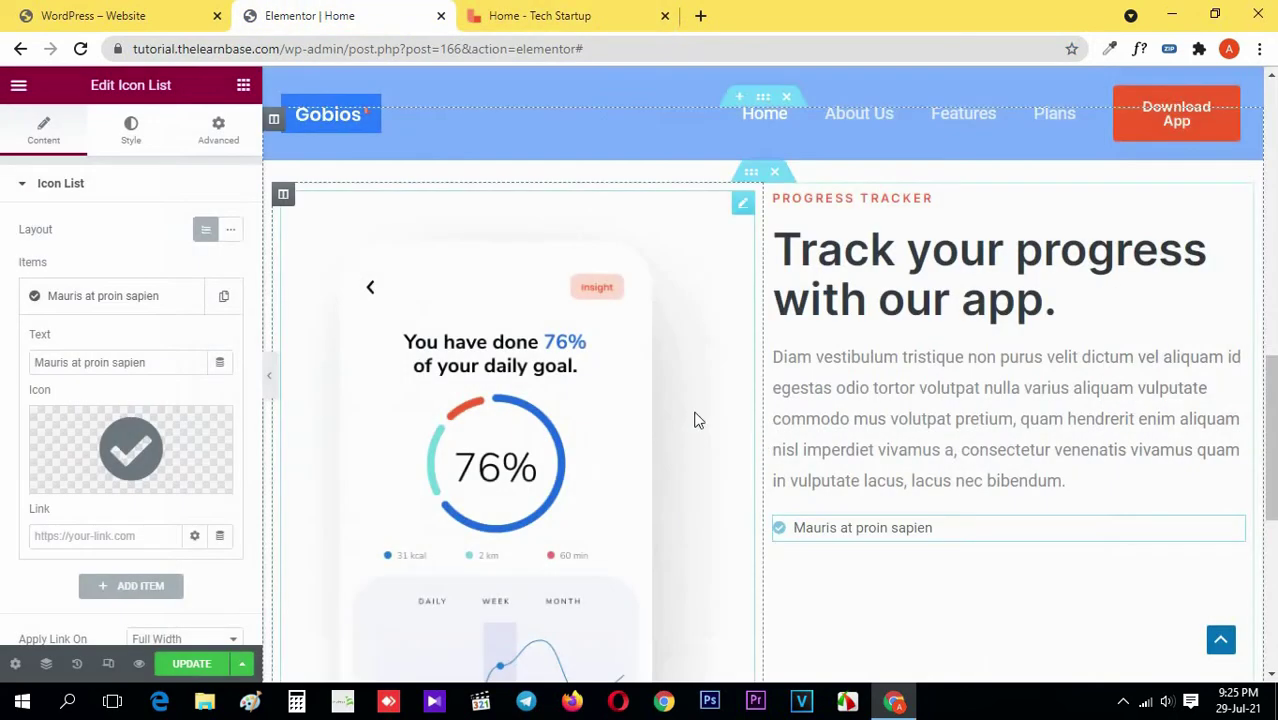
- Duplicate the list item twice and set the second item's text to the demo's "Sodales sed pulvinar venenatis"
{"action": "left_click", "coordinate": [519, 10]}
{"action": "triple_click", "coordinate": [824, 373]}
{"action": "key", "text": "ctrl+c"}
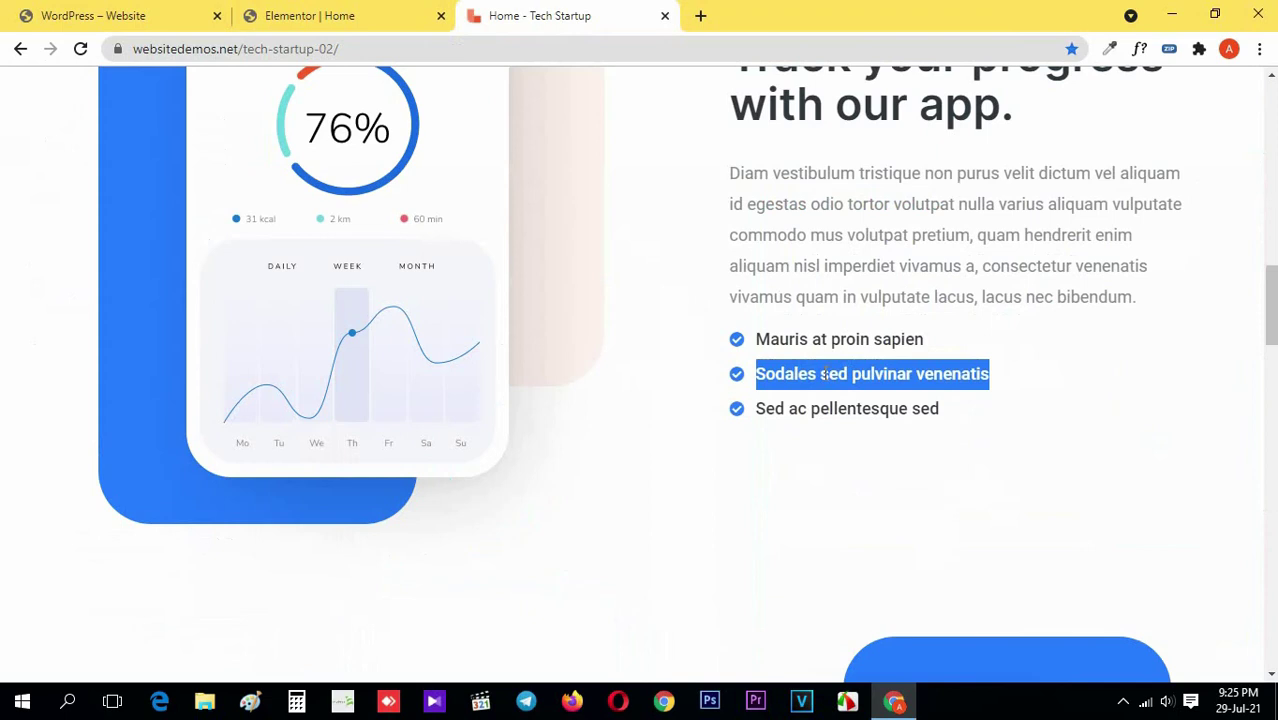
{"action": "left_click", "coordinate": [262, 15]}
{"action": "left_click", "coordinate": [139, 312]}
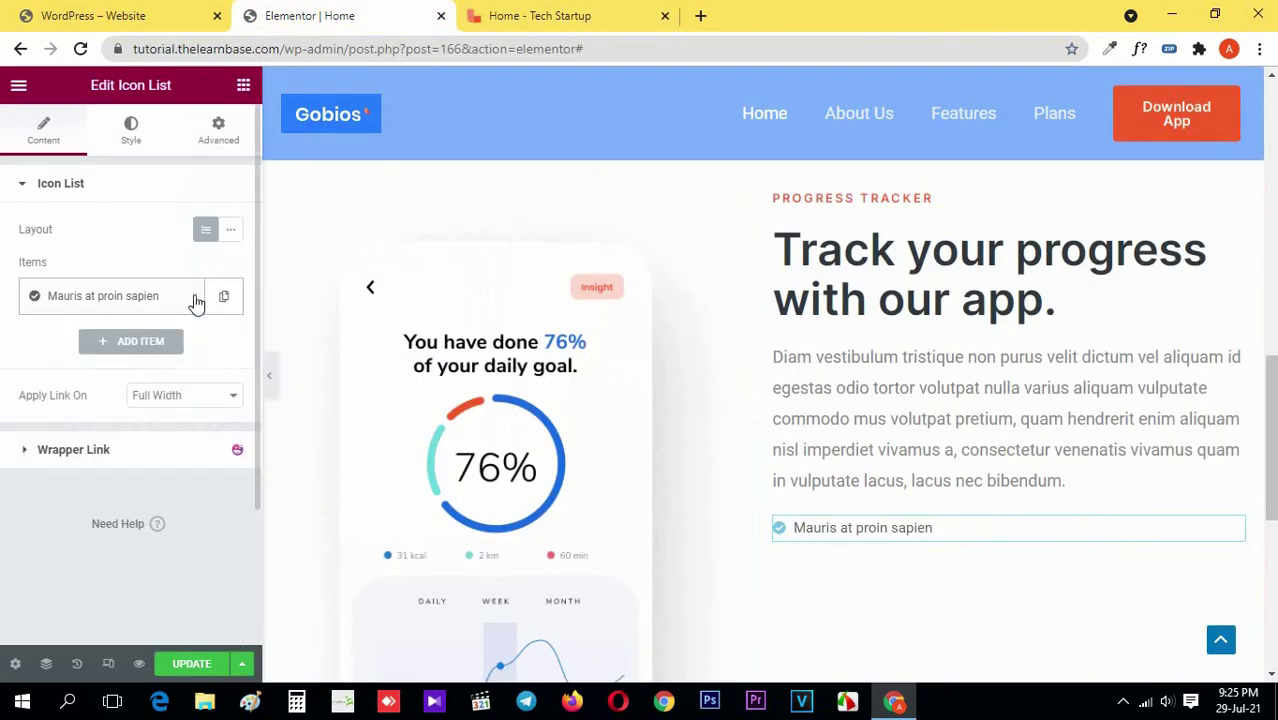
{"action": "left_click", "coordinate": [223, 296]}
{"action": "left_click", "coordinate": [185, 296]}
{"action": "left_click", "coordinate": [121, 348]}
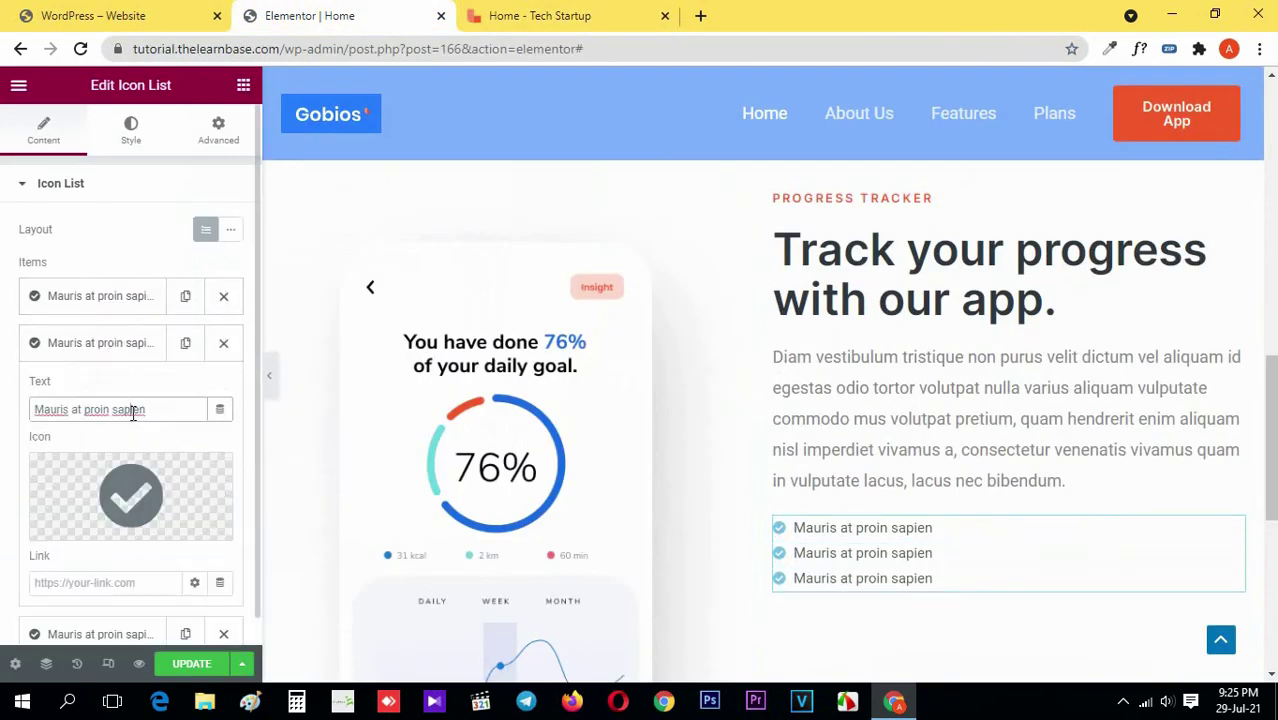
{"action": "key", "text": "ctrl+v"}
- Set the third list item's text to the demo's "Sed ac pellentesque sed"
{"action": "left_click", "coordinate": [556, 10]}
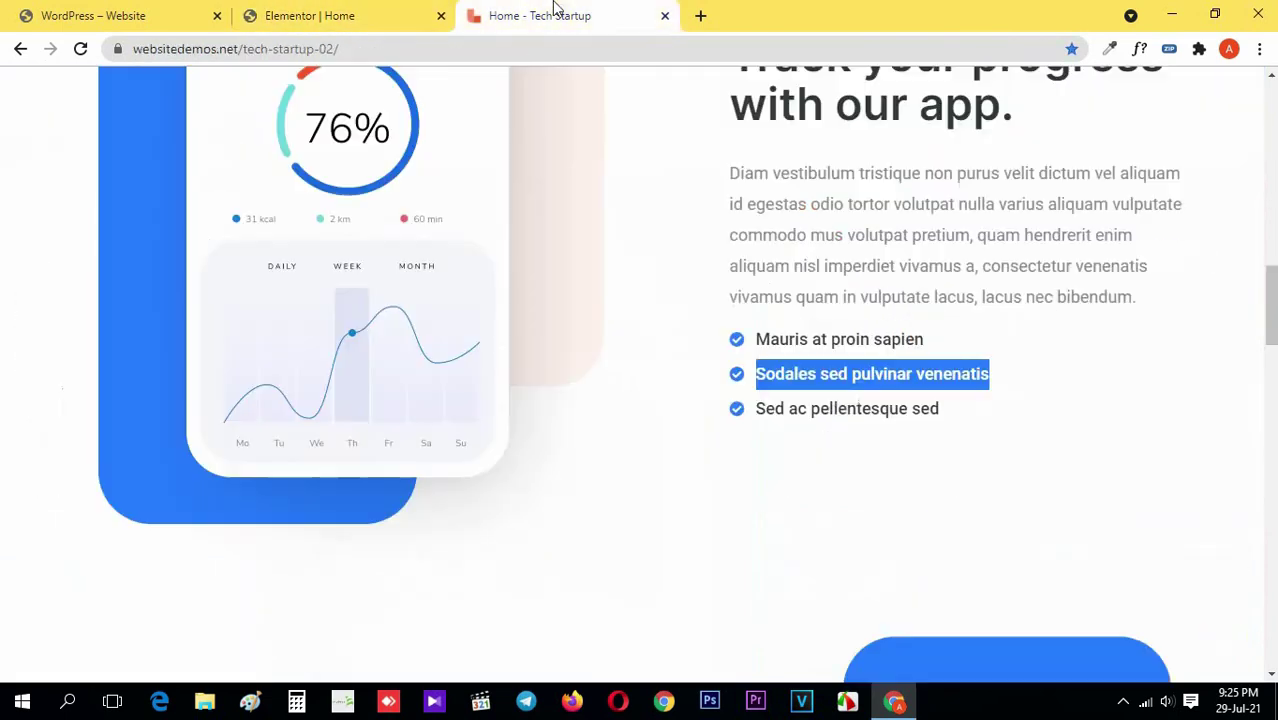
{"action": "triple_click", "coordinate": [858, 410]}
{"action": "key", "text": "ctrl+c"}
{"action": "left_click", "coordinate": [383, 12]}
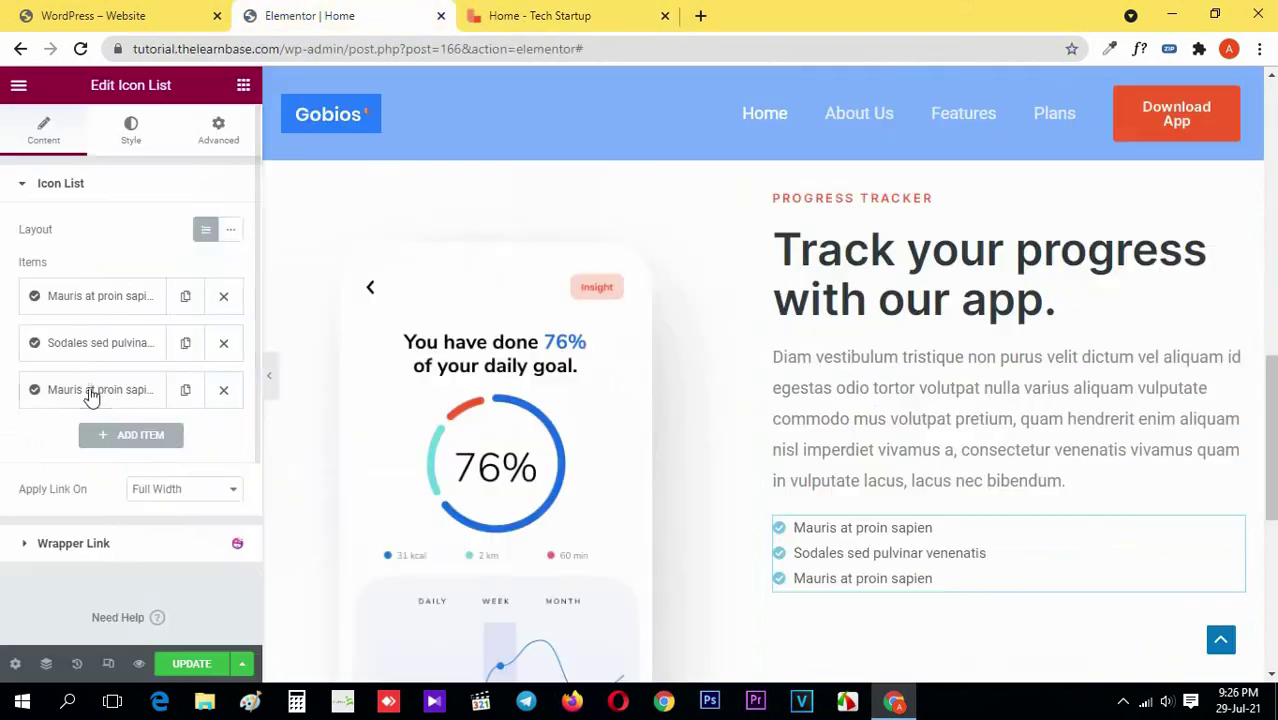
{"action": "left_click", "coordinate": [108, 389]}
{"action": "left_click", "coordinate": [112, 454]}
{"action": "key", "text": "ctrl+v"}
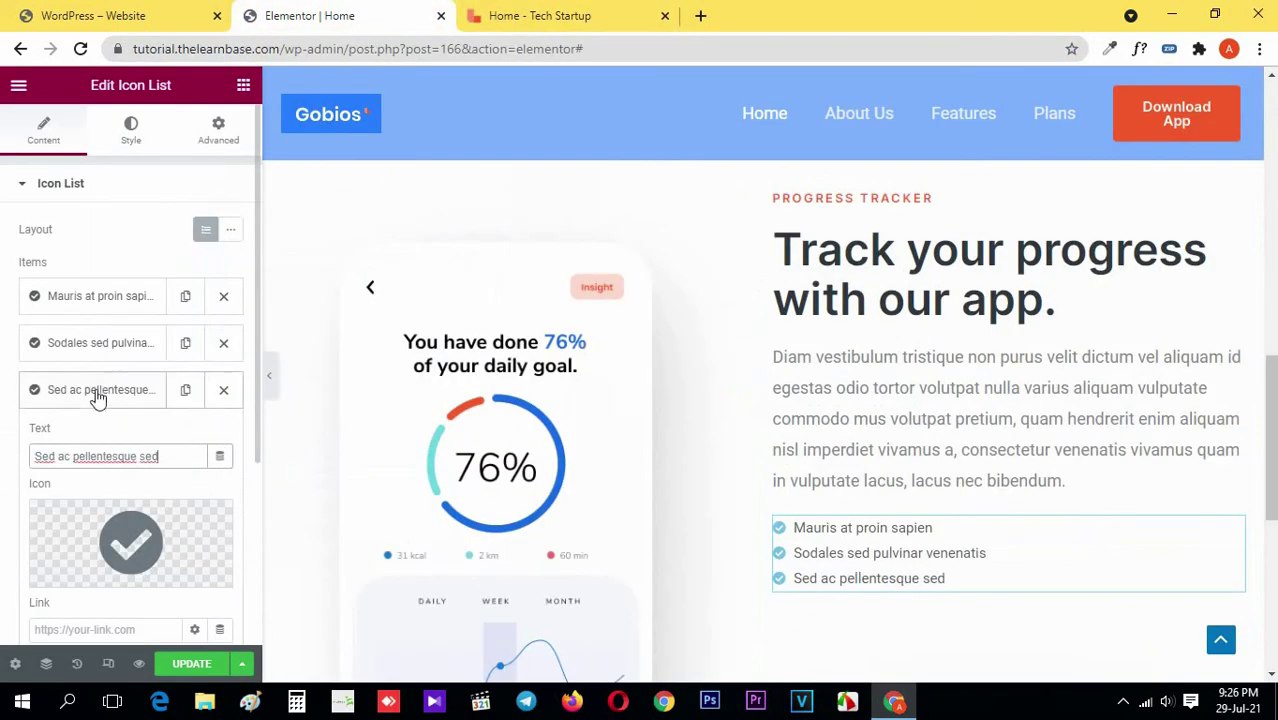
{"action": "left_click", "coordinate": [100, 390]}
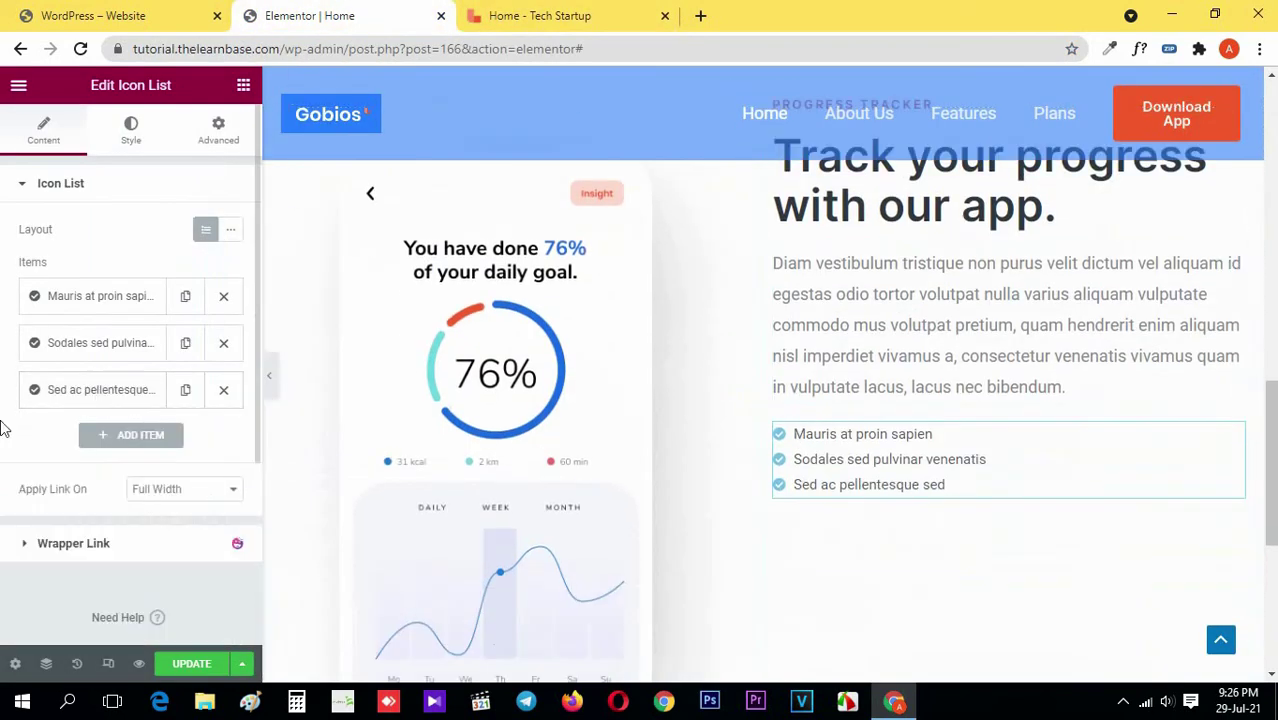
- Set the space between the icon list's items to 10
{"action": "left_click", "coordinate": [112, 183]}
{"action": "left_click", "coordinate": [131, 130]}
{"action": "left_click", "coordinate": [208, 250]}
{"action": "type", "text": "10"}
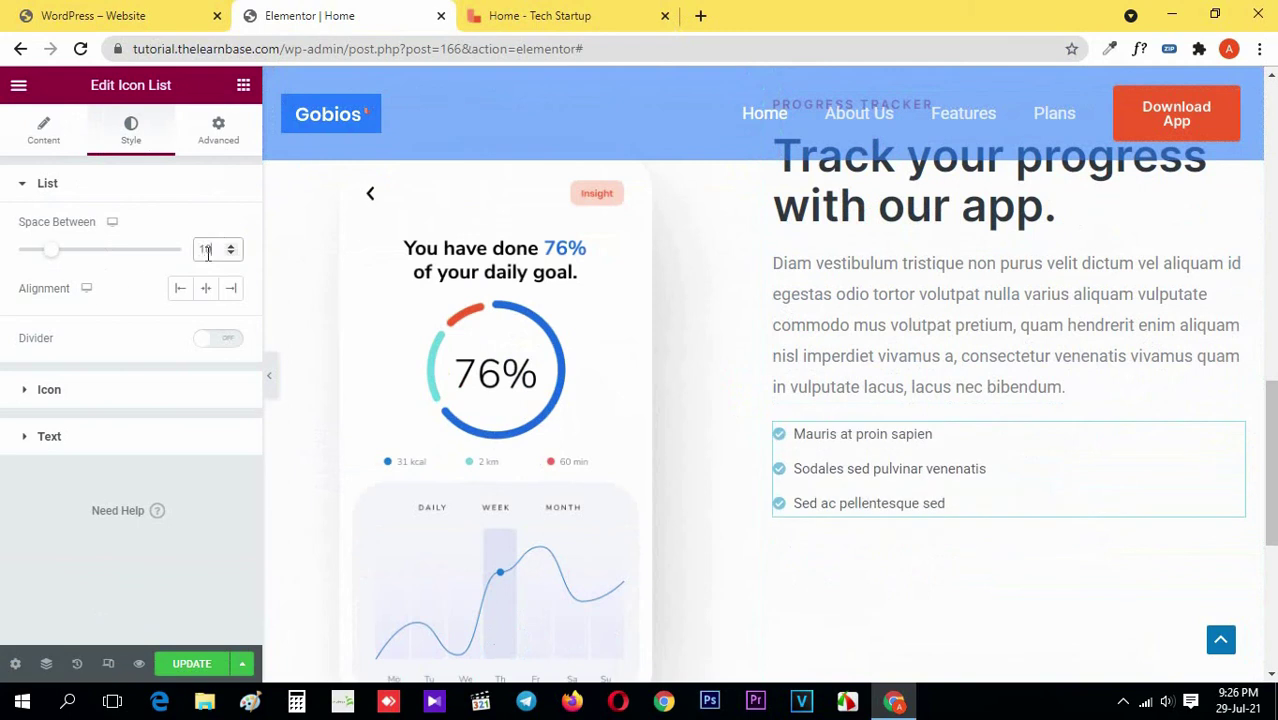
- Inspect the demo's "Mauris at proin sapien" list text with WhatFont and copy its text colour
{"action": "left_click", "coordinate": [584, 12]}
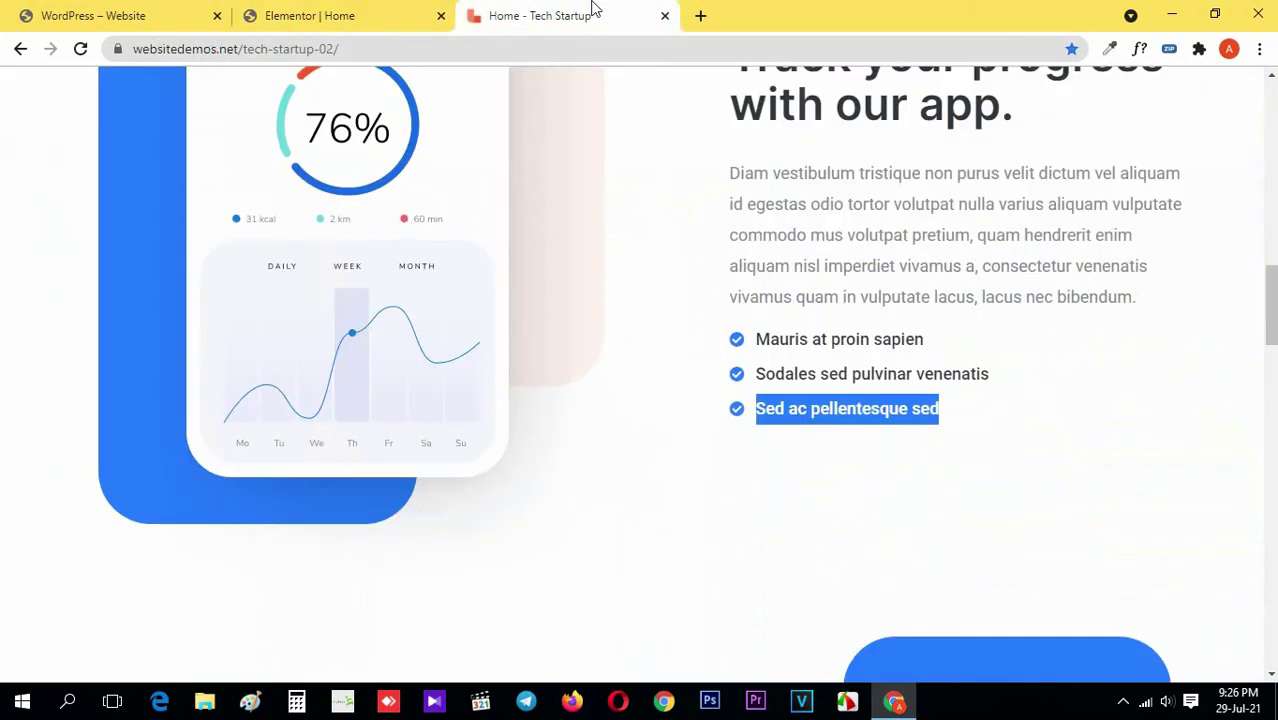
{"action": "left_click", "coordinate": [935, 368]}
{"action": "left_click", "coordinate": [1137, 47]}
{"action": "left_click", "coordinate": [775, 340]}
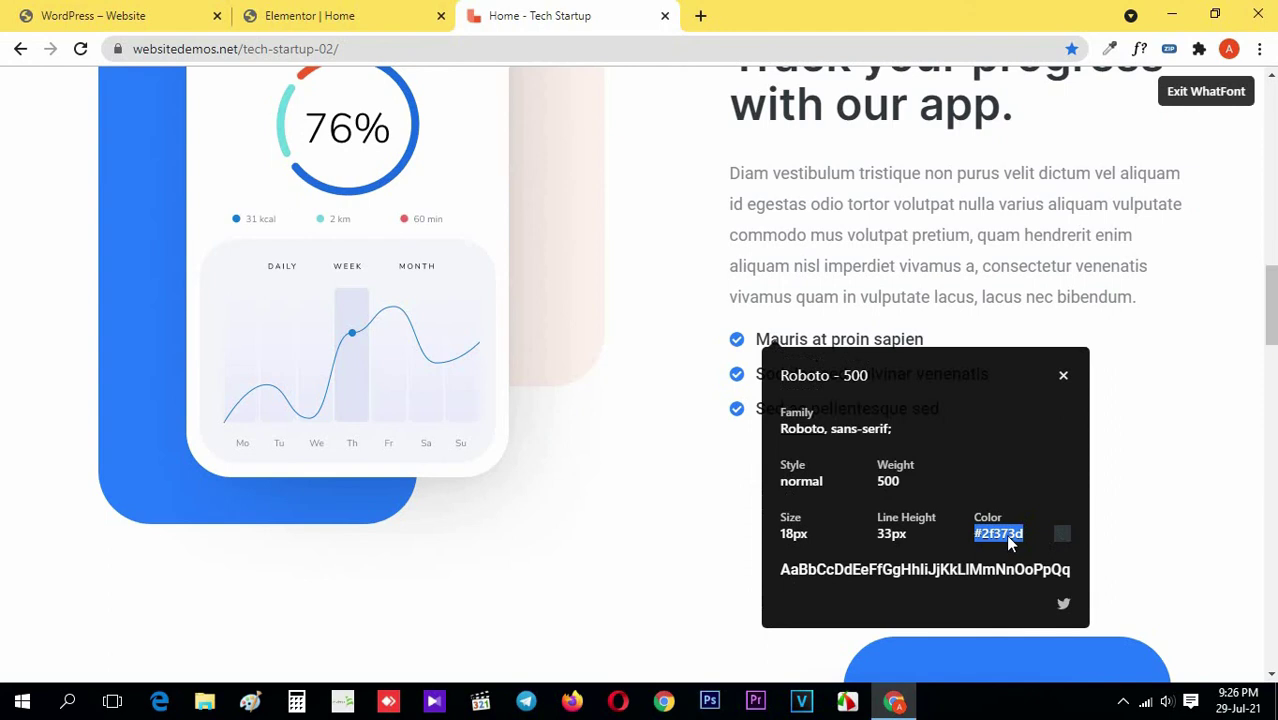
{"action": "left_click", "coordinate": [1205, 91]}
- Set the icon list's text colour to #2F373D
{"action": "left_click", "coordinate": [322, 13]}
{"action": "left_click", "coordinate": [85, 190]}
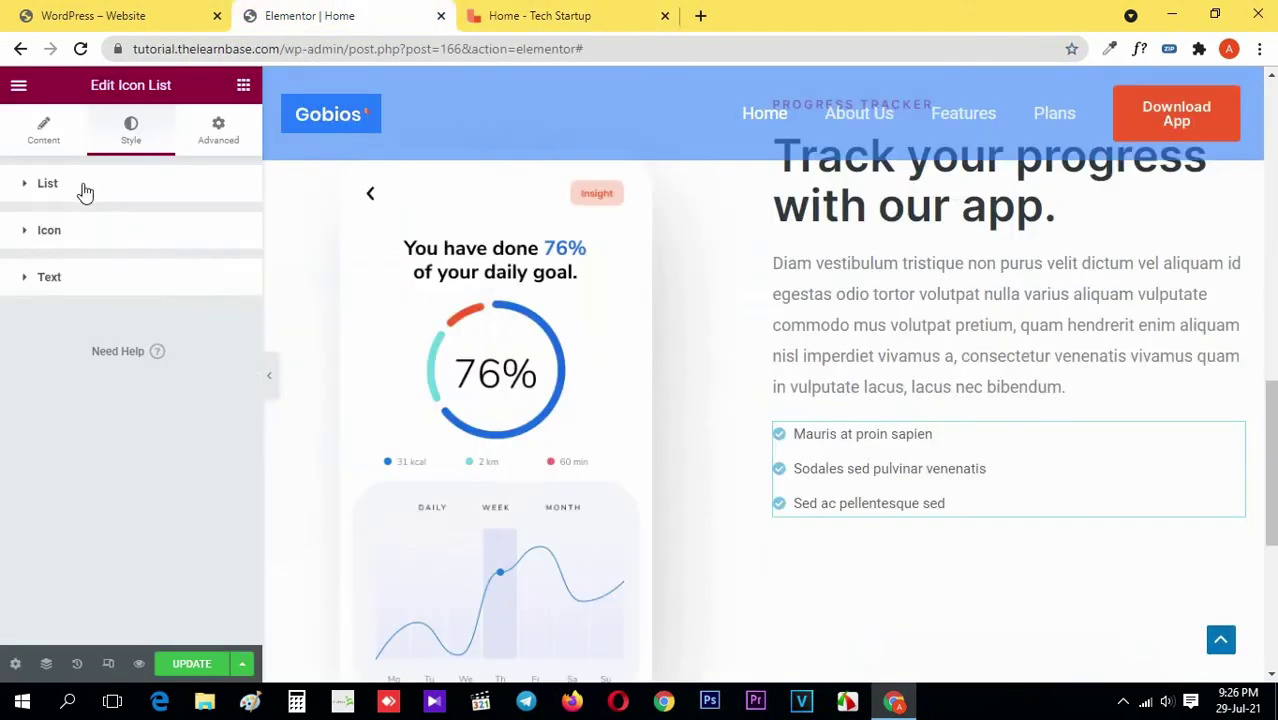
{"action": "left_click", "coordinate": [92, 280]}
{"action": "left_click", "coordinate": [230, 323]}
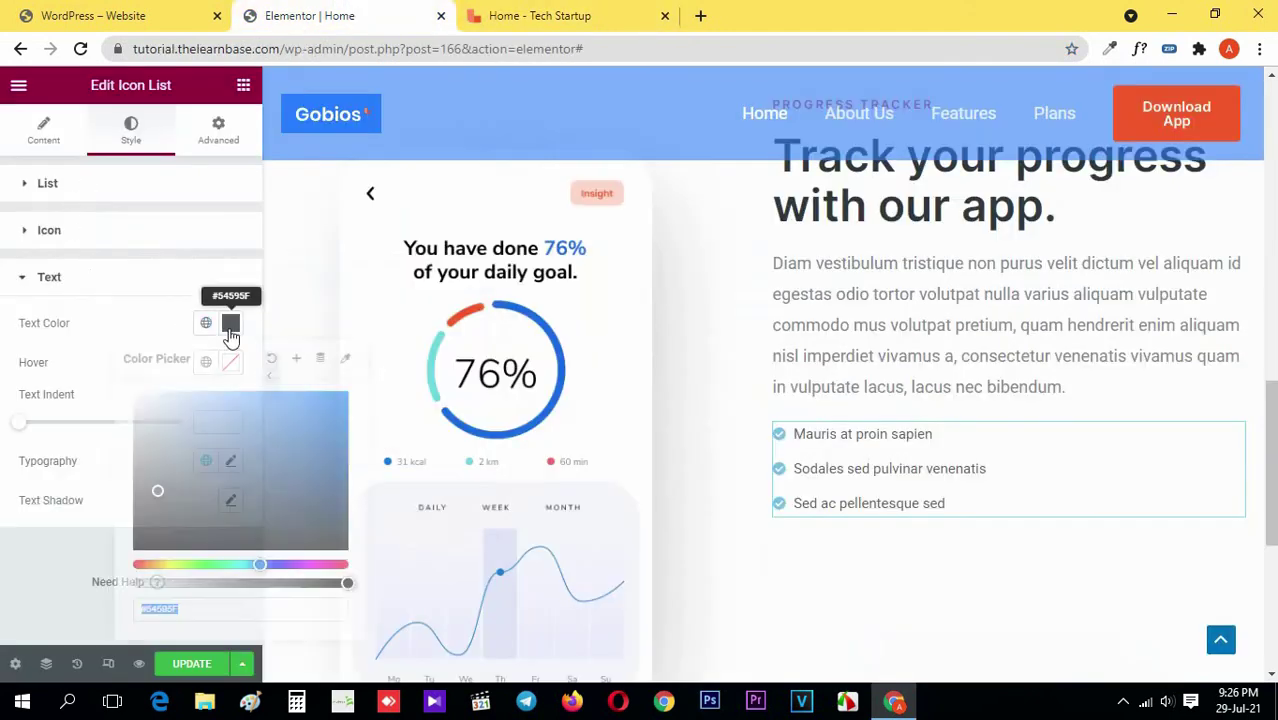
{"action": "left_click", "coordinate": [6, 370]}
- Set the icon list's text typography to size 18 px and weight 500
{"action": "left_click", "coordinate": [230, 462]}
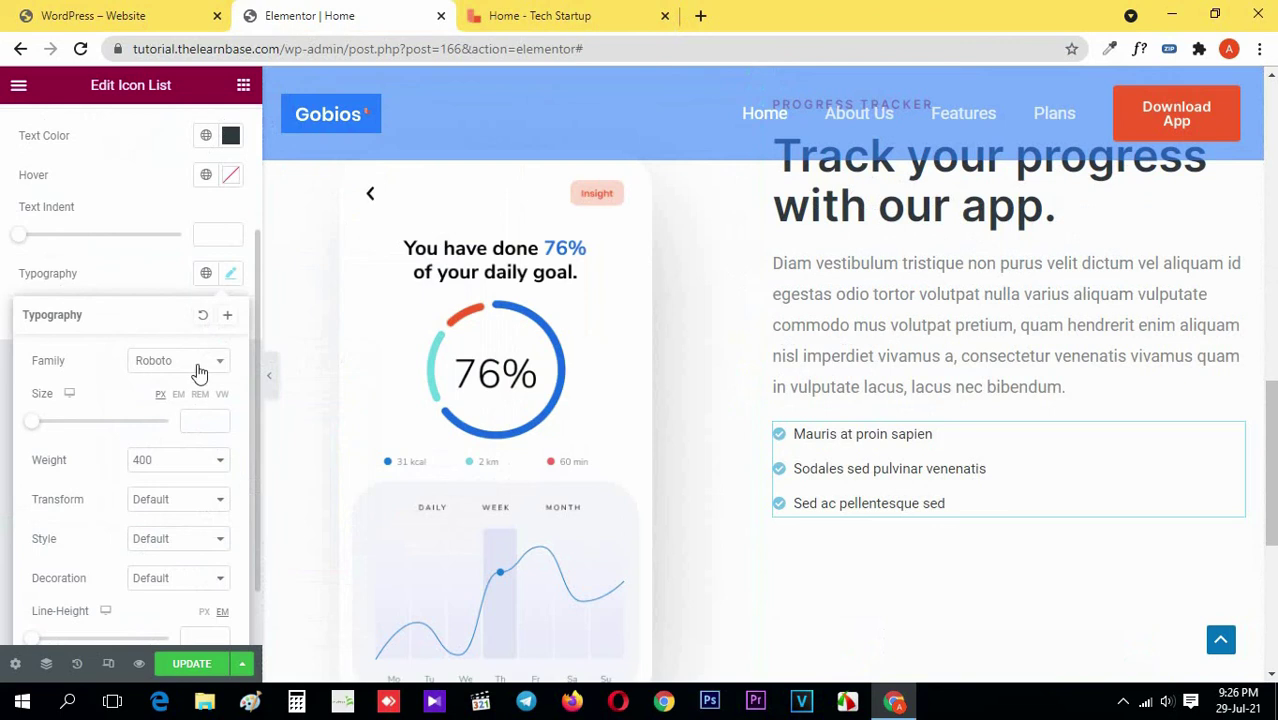
{"action": "type", "text": "18"}
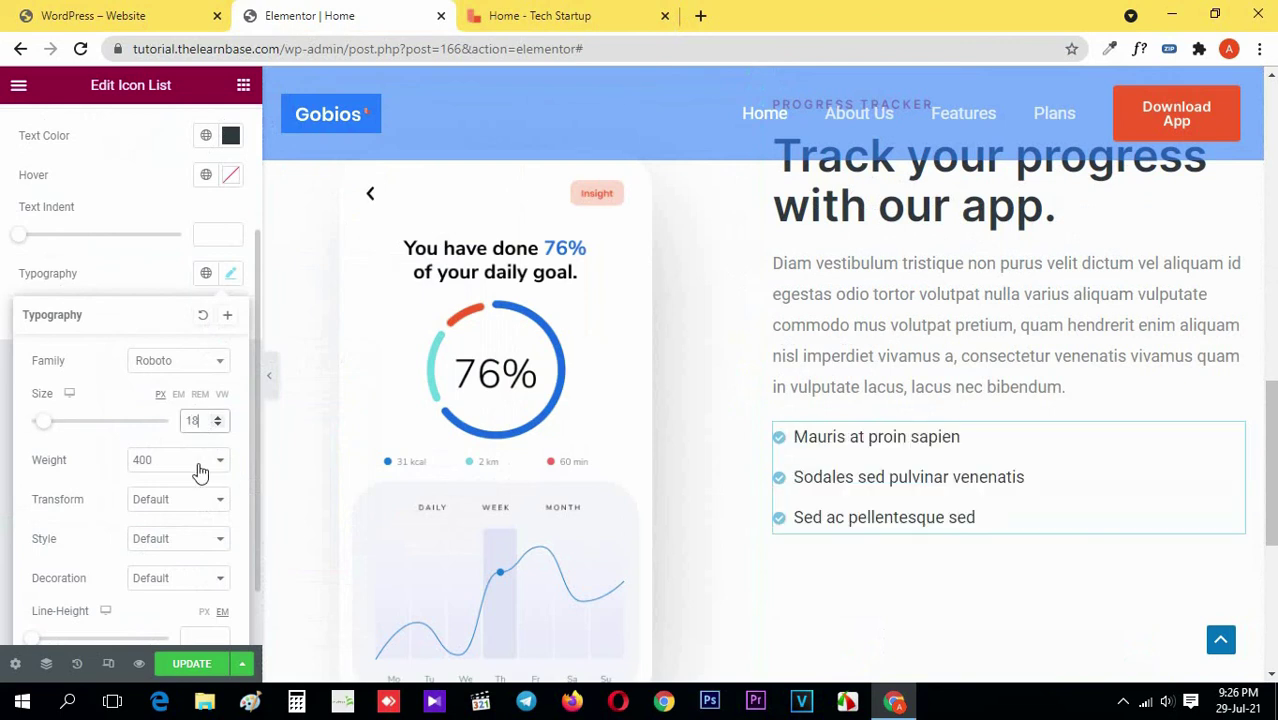
{"action": "left_click", "coordinate": [200, 470]}
{"action": "left_click", "coordinate": [178, 545]}
{"action": "scroll", "coordinate": [175, 547], "scroll_direction": "down", "scroll_amount": 1}
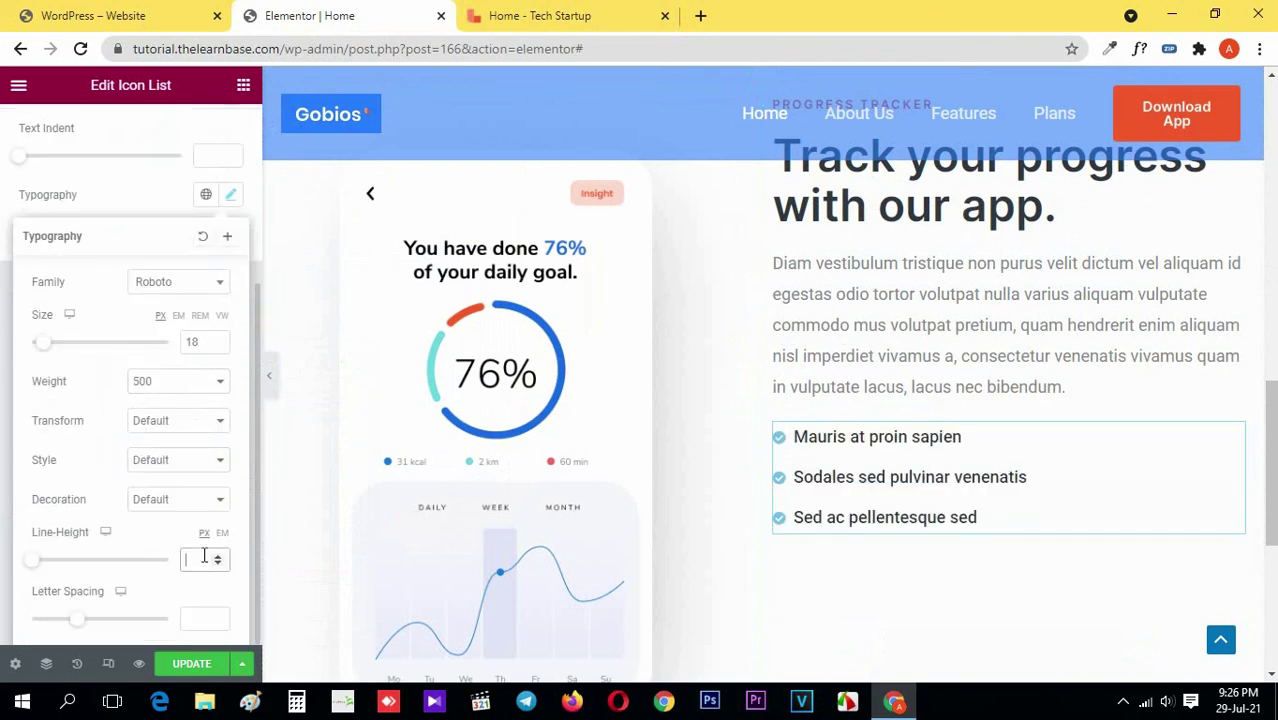
{"action": "scroll", "coordinate": [2, 416], "scroll_direction": "up", "scroll_amount": 3}
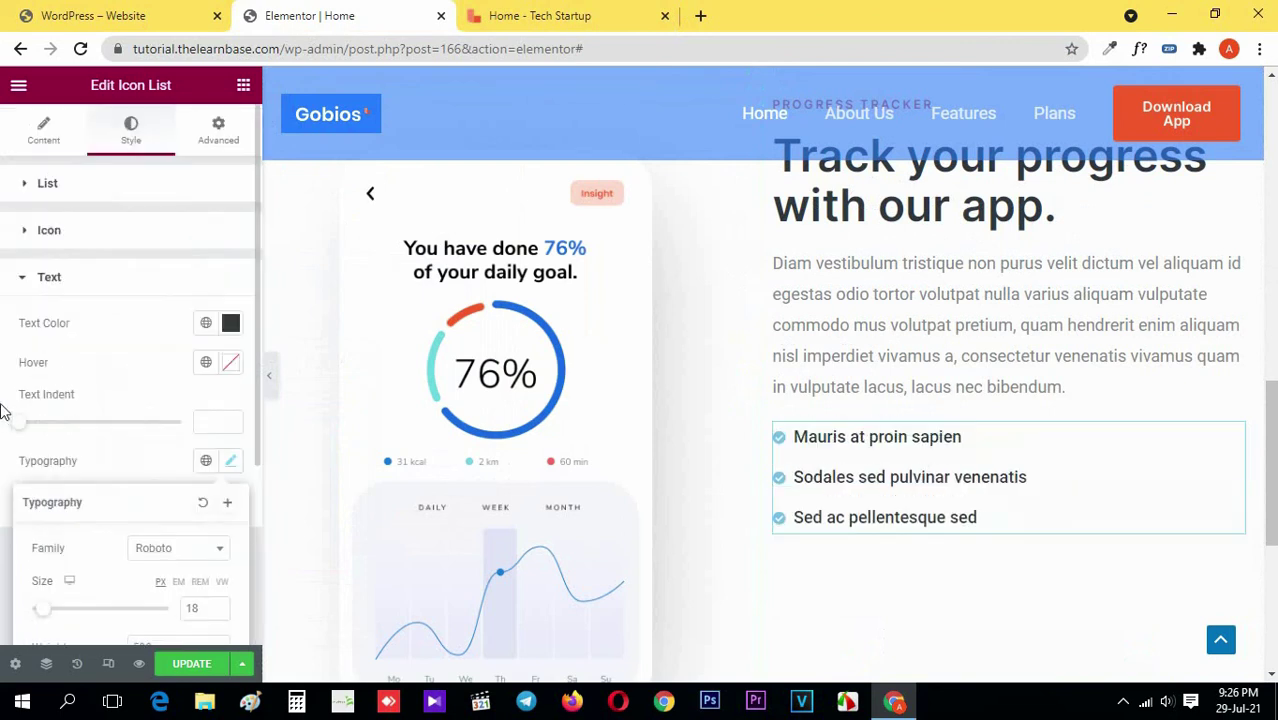
{"action": "left_click", "coordinate": [44, 280]}
- Sample the blue of the check icon beside "Mauris at proin sapien" on the demo page with the page colour picker
{"action": "left_click", "coordinate": [600, 15]}
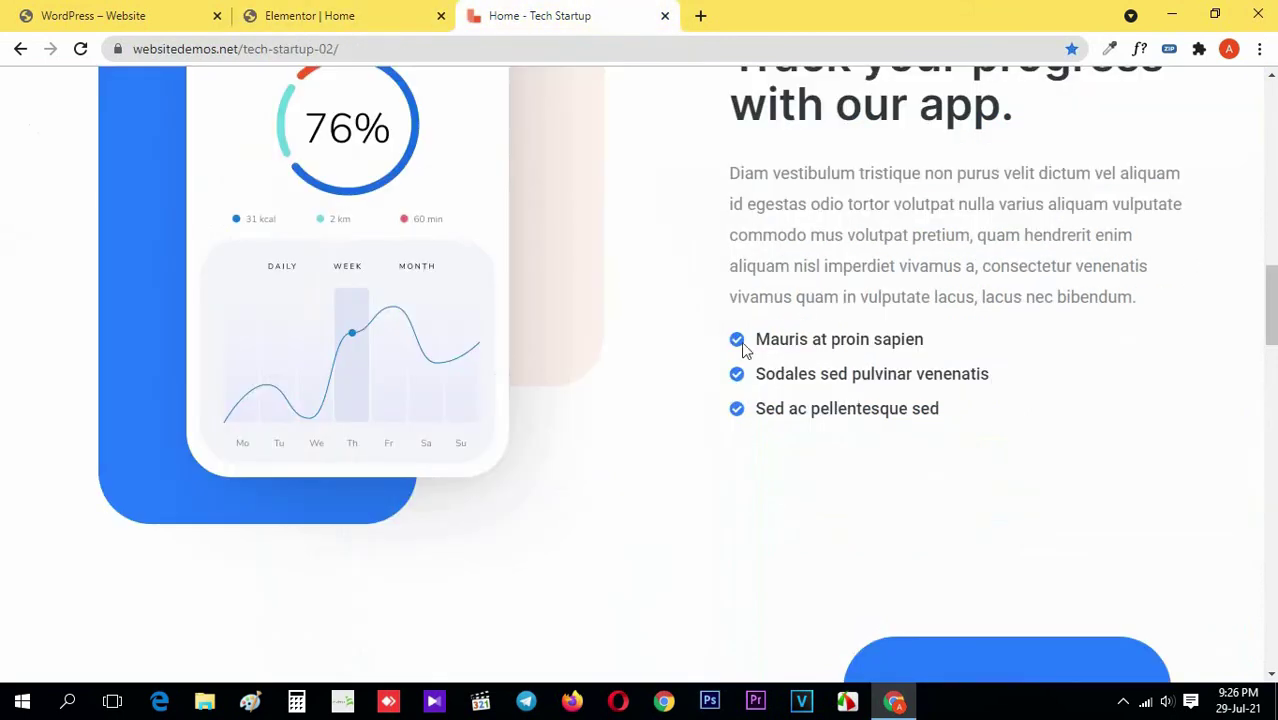
{"action": "left_click", "coordinate": [1110, 49]}
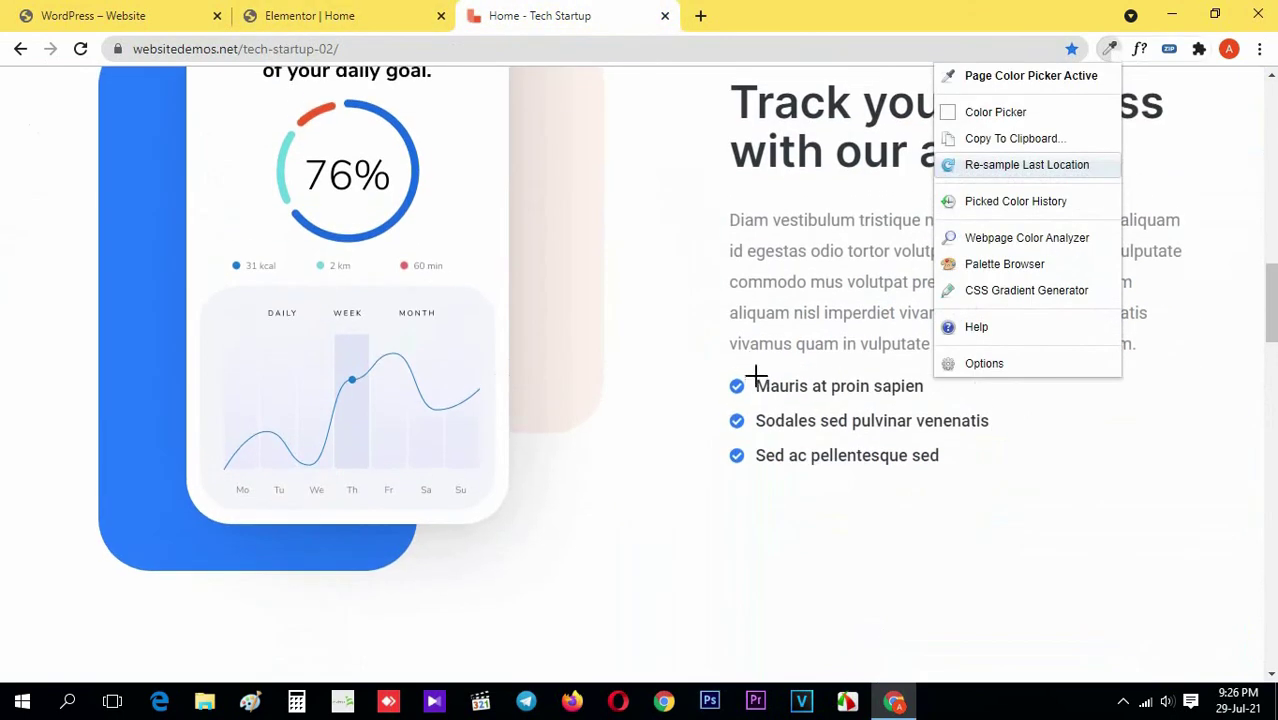
{"action": "left_click", "coordinate": [737, 381]}
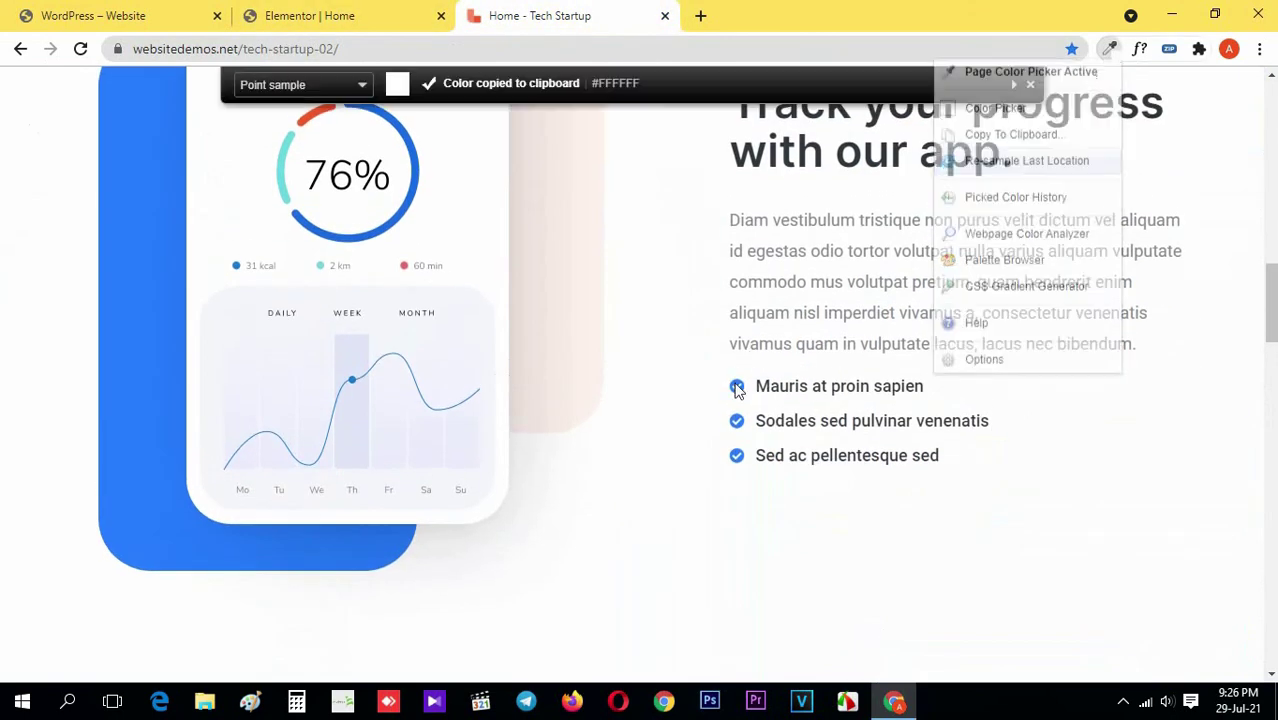
{"action": "left_click", "coordinate": [1106, 52]}
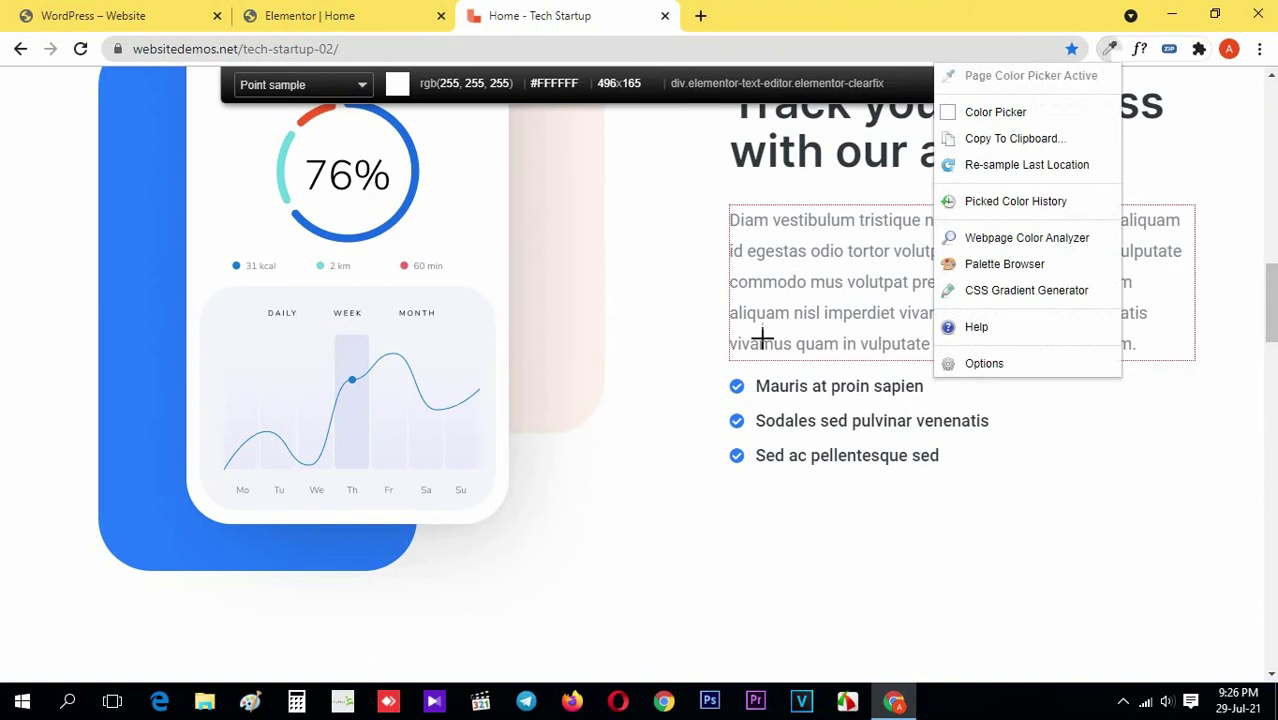
{"action": "left_click", "coordinate": [736, 384]}
- Set the icon list's icon colour to the blue sampled from the demo page
{"action": "left_click", "coordinate": [381, 10]}
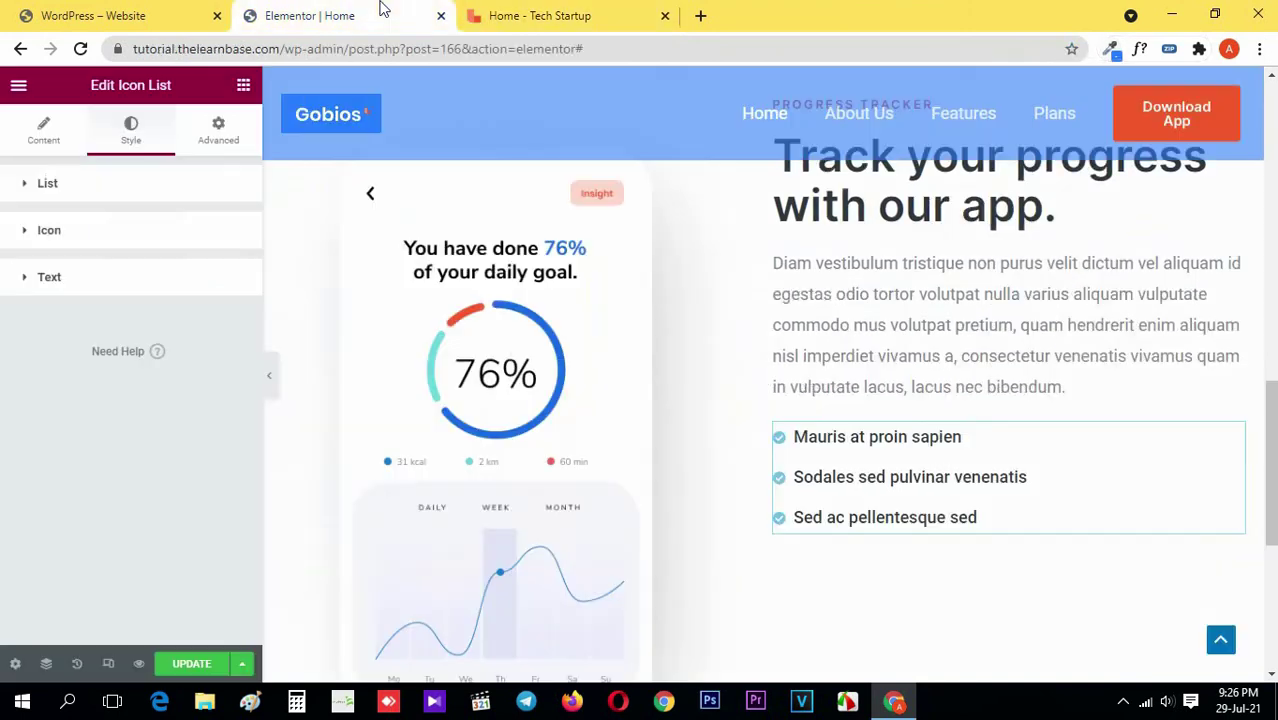
{"action": "left_click", "coordinate": [125, 233]}
{"action": "left_click", "coordinate": [231, 276]}
{"action": "key", "text": "ctrl+v"}
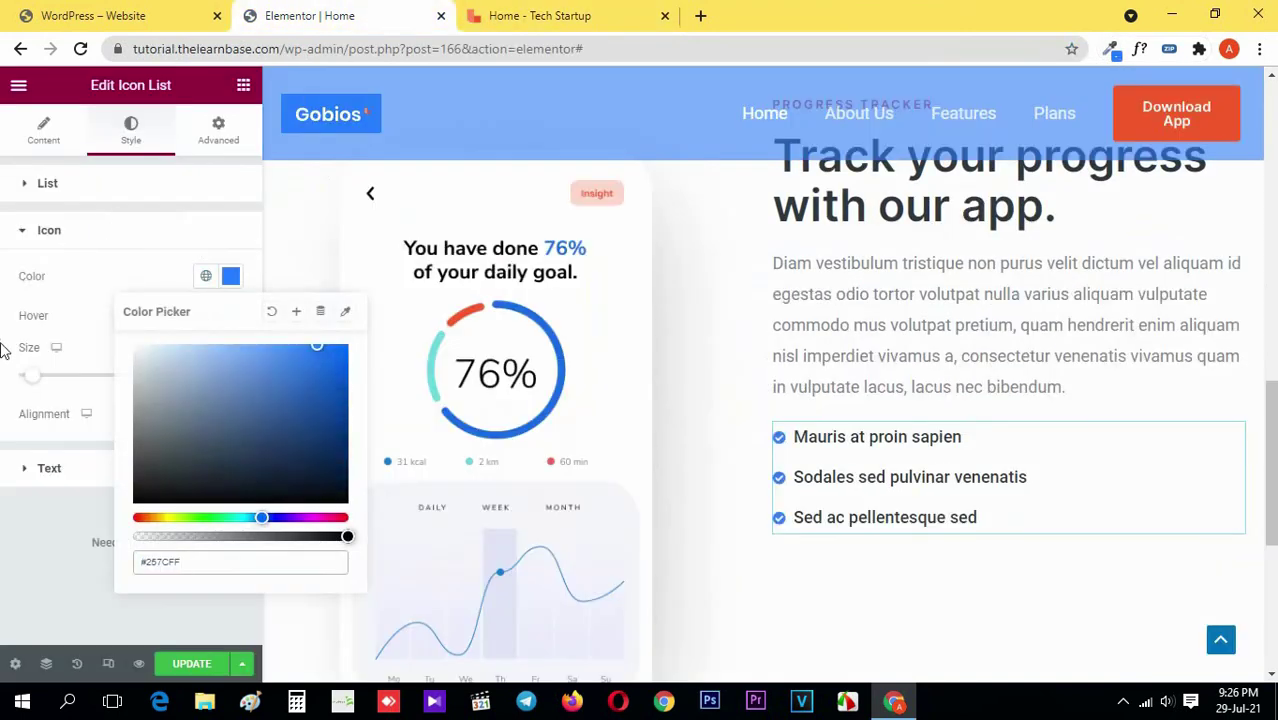
{"action": "left_click", "coordinate": [2, 350]}
- Compare the check icons with the demo and set the icon list's icon size to 16
{"action": "left_click", "coordinate": [539, 5]}
{"action": "left_click", "coordinate": [447, 4]}
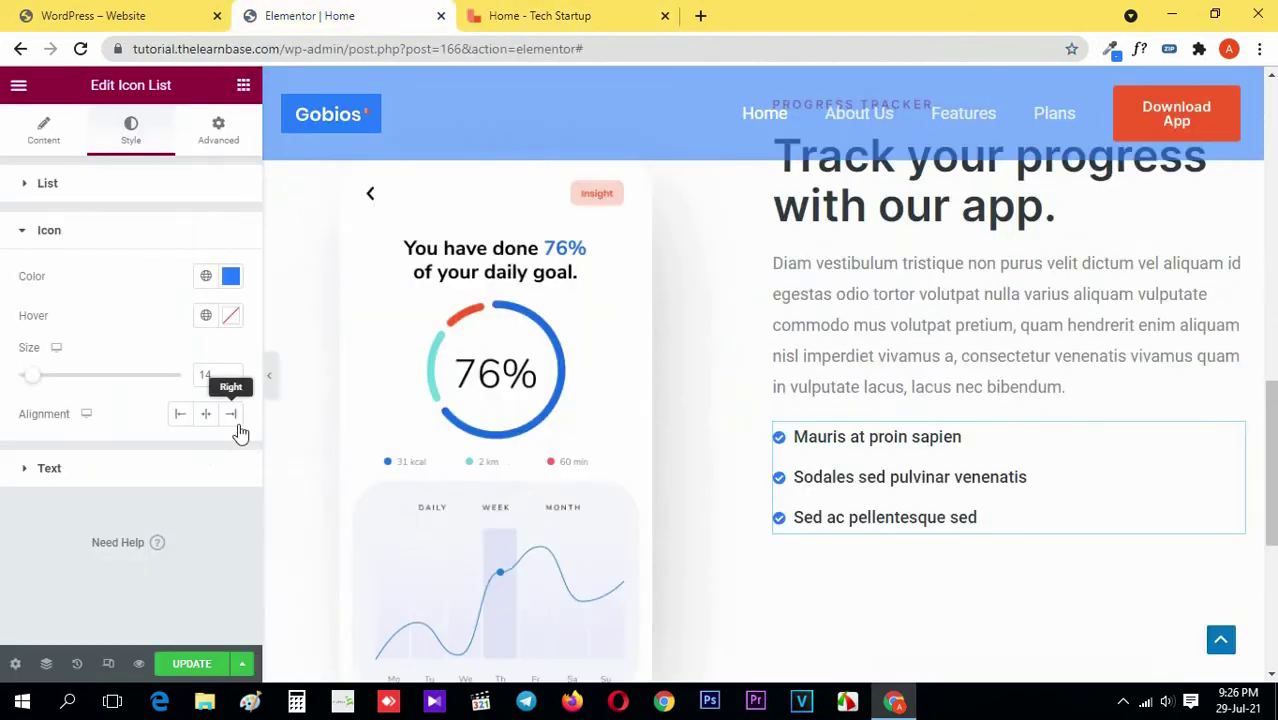
{"action": "left_click", "coordinate": [231, 372]}
{"action": "left_click", "coordinate": [231, 372]}
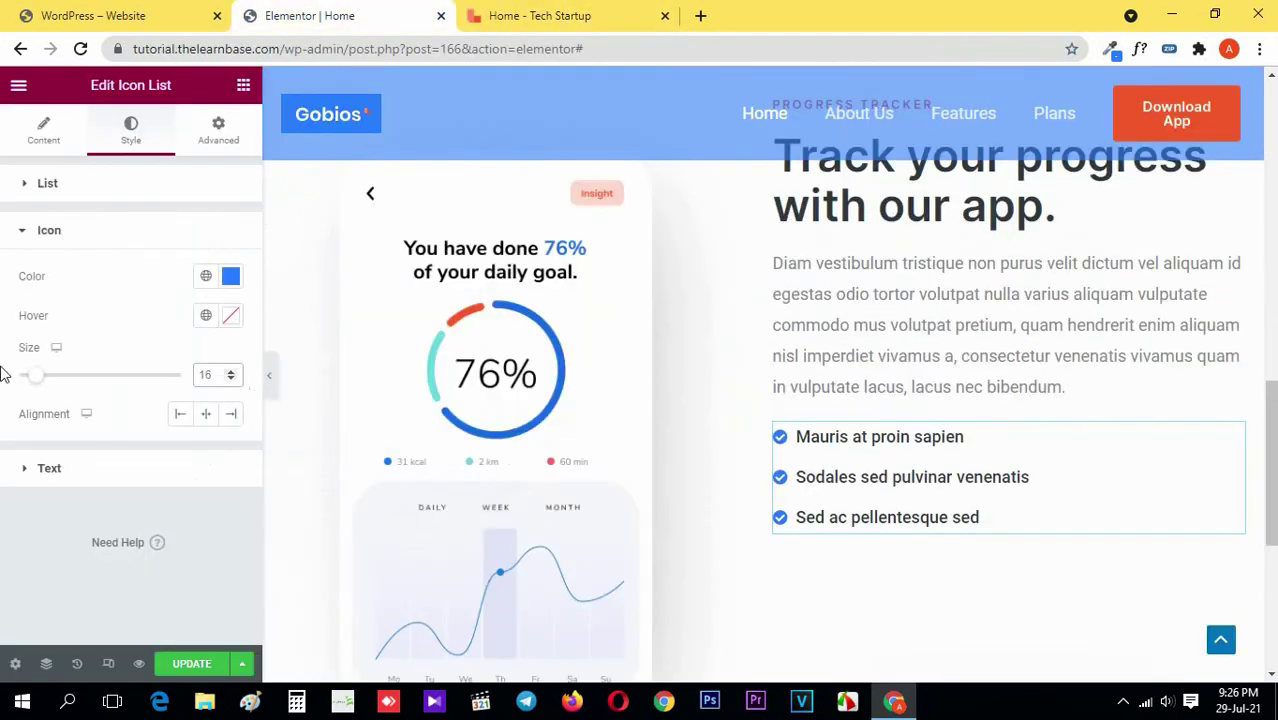
{"action": "left_click", "coordinate": [73, 247]}
- Compare the full-width Progress Tracker section with the demo page, checking the text column's horizontal position
{"action": "left_click", "coordinate": [269, 376]}
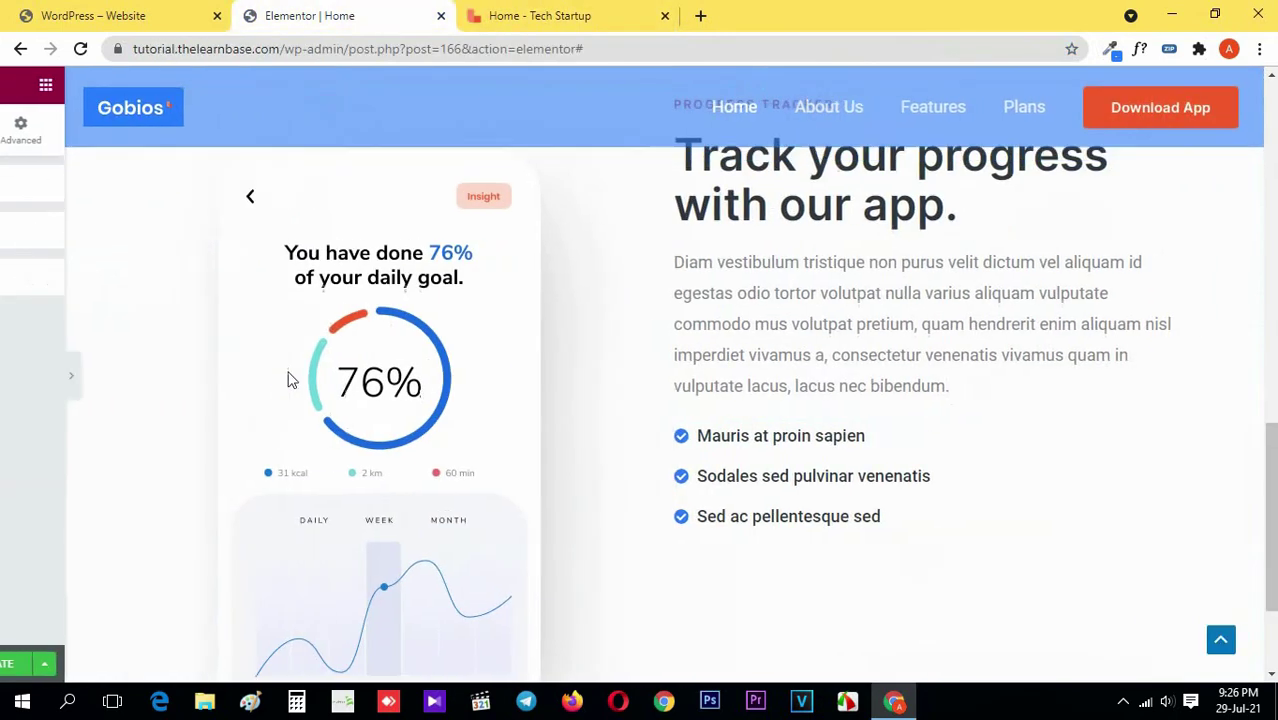
{"action": "left_click", "coordinate": [491, 9]}
{"action": "scroll", "coordinate": [405, 331], "scroll_direction": "up", "scroll_amount": 1}
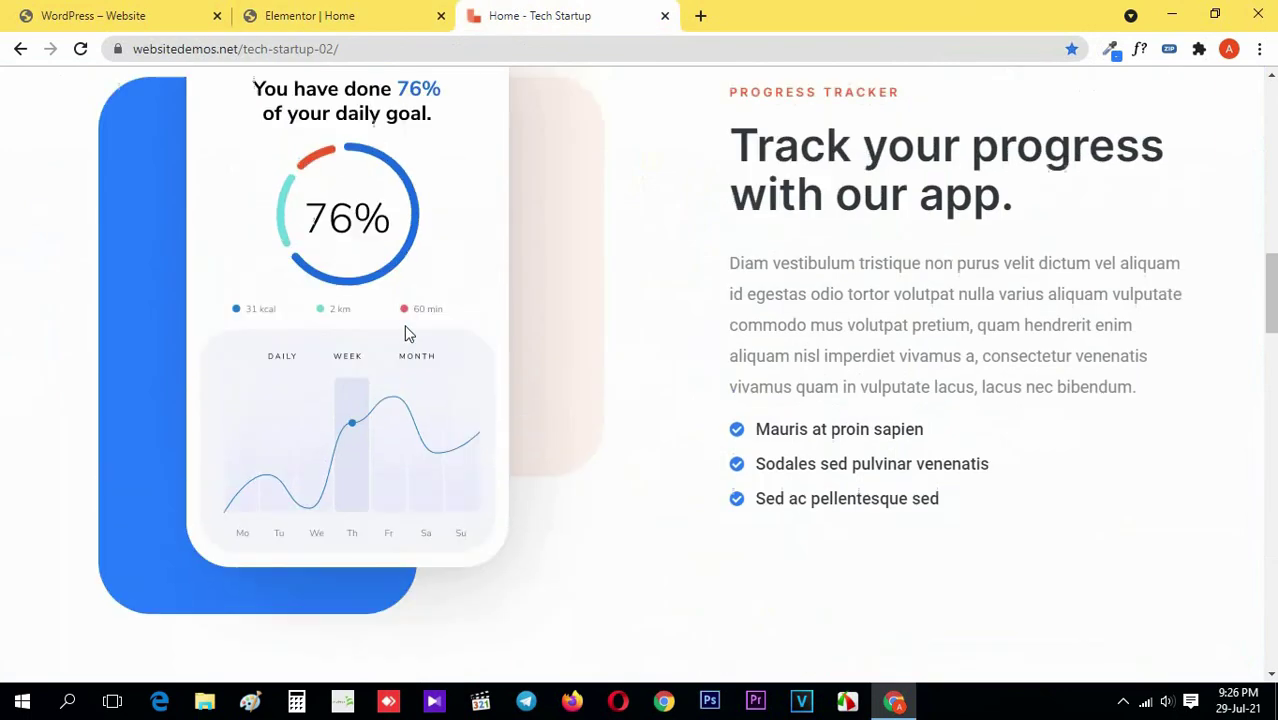
{"action": "left_click", "coordinate": [370, 9]}
{"action": "left_click", "coordinate": [536, 10]}
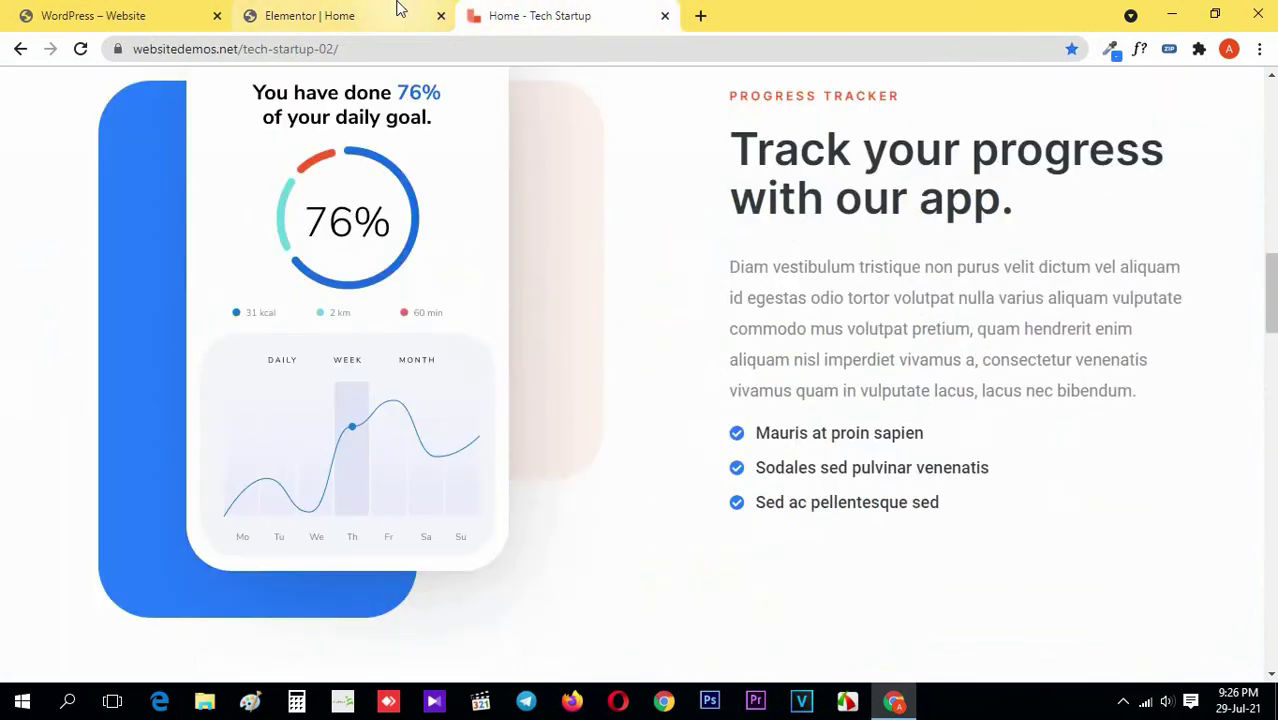
{"action": "left_click", "coordinate": [365, 9]}
{"action": "left_click", "coordinate": [591, 10]}
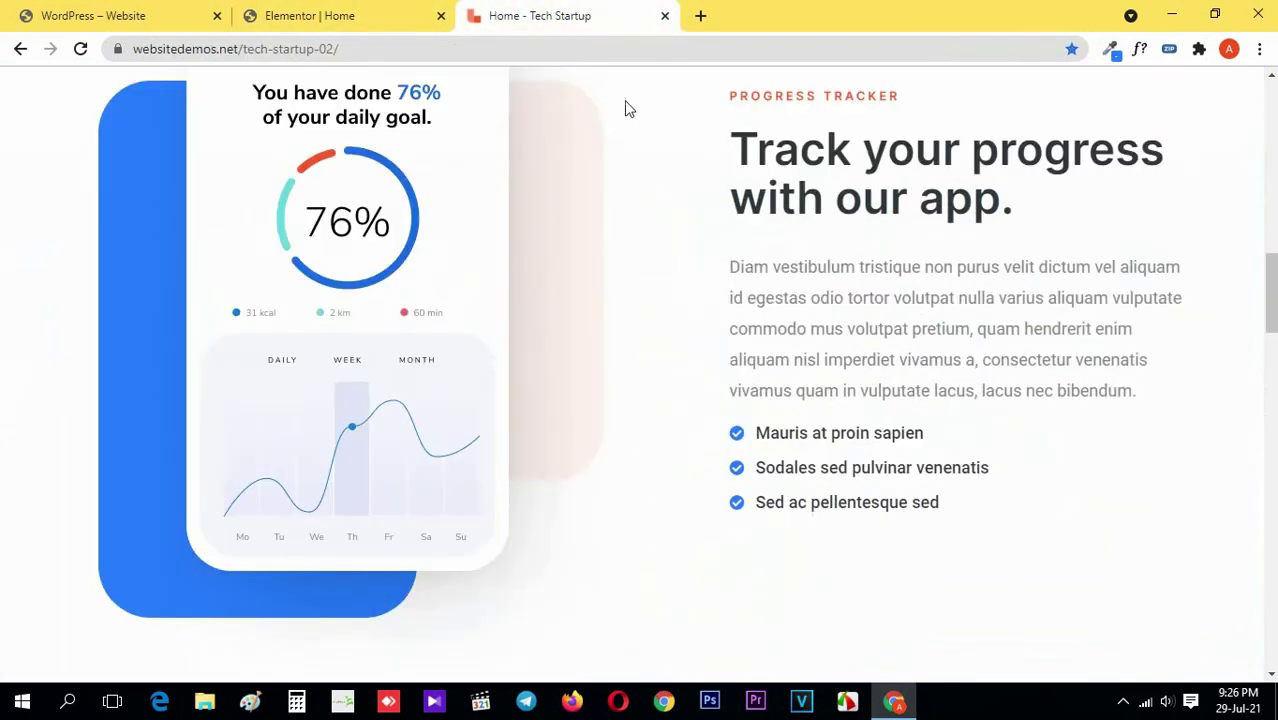
{"action": "scroll", "coordinate": [687, 416], "scroll_direction": "up", "scroll_amount": 1}
{"action": "left_click", "coordinate": [400, 9]}
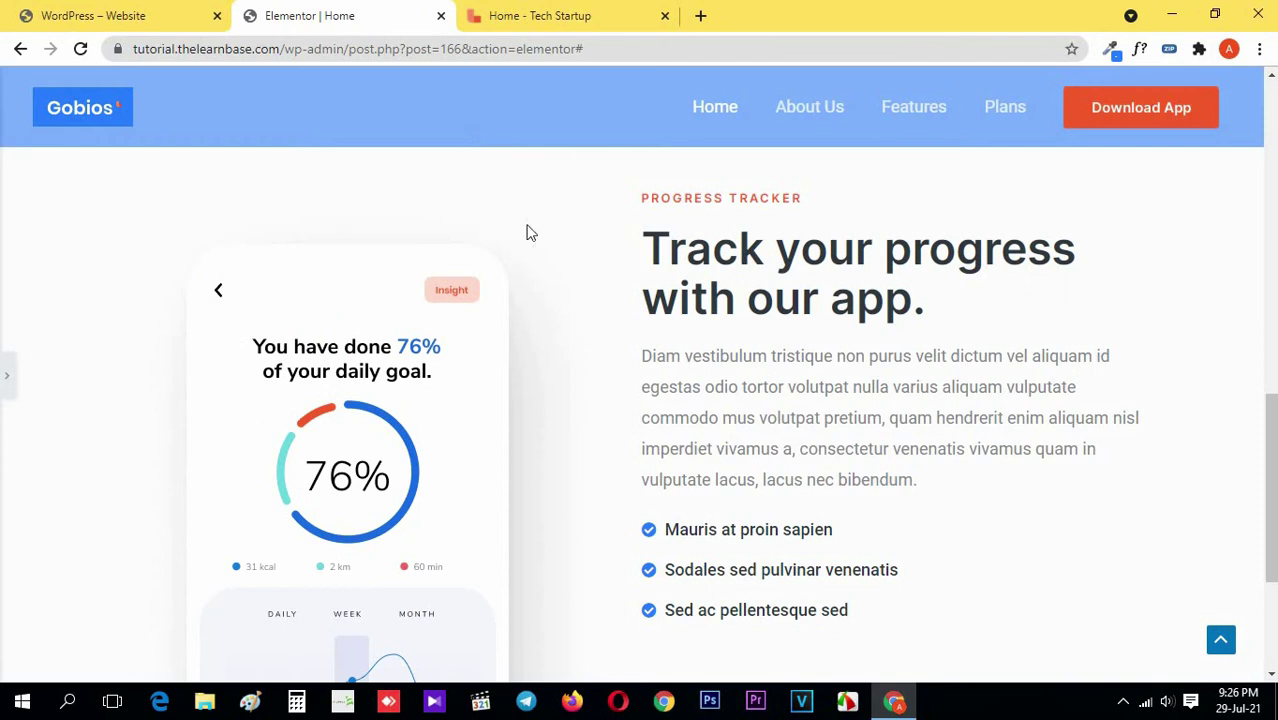
{"action": "left_click", "coordinate": [540, 12]}
{"action": "left_click", "coordinate": [385, 9]}
- Set the left margin of the Progress Tracker text column to 50 px
{"action": "left_click", "coordinate": [6, 376]}
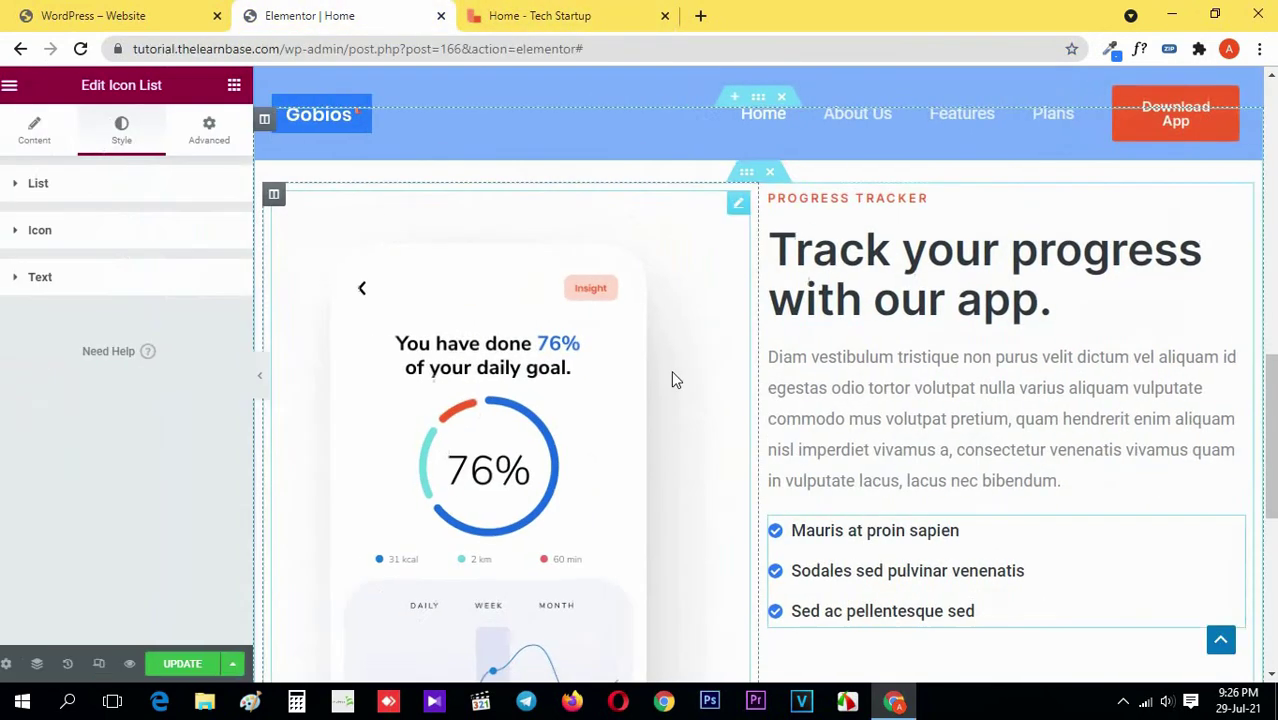
{"action": "scroll", "coordinate": [671, 373], "scroll_direction": "up", "scroll_amount": 1}
{"action": "left_click", "coordinate": [773, 289]}
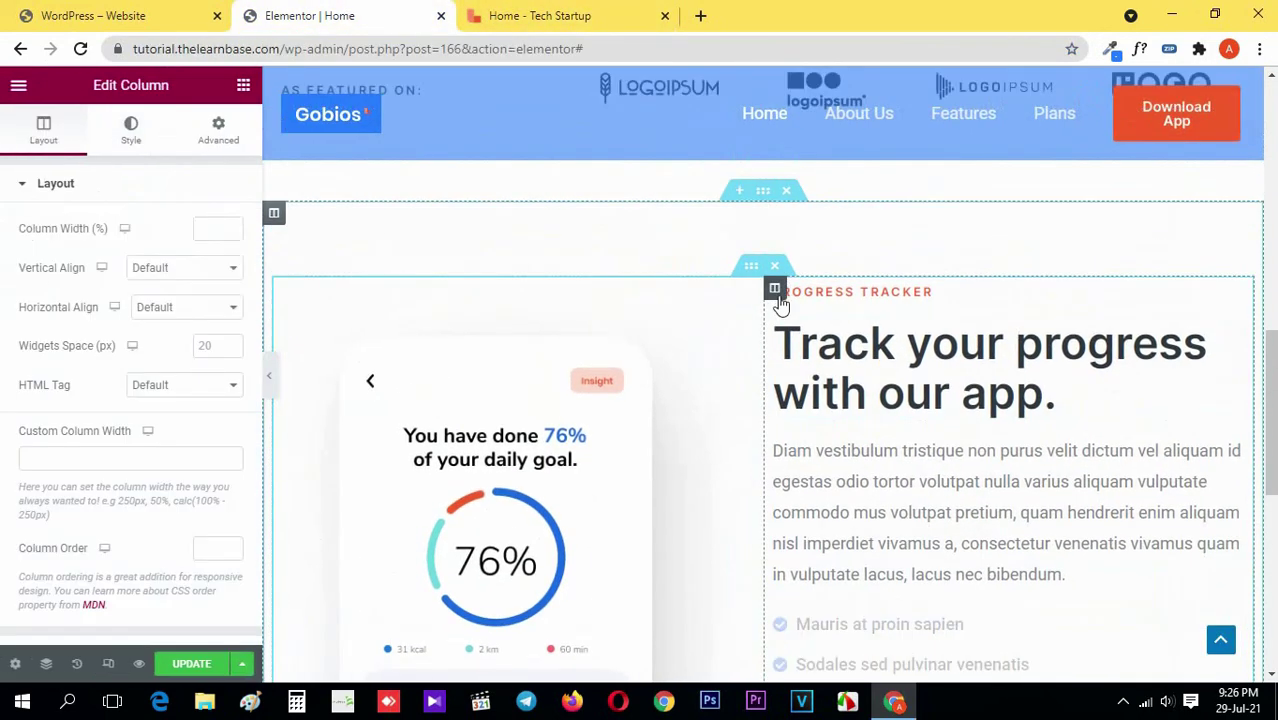
{"action": "left_click", "coordinate": [222, 138]}
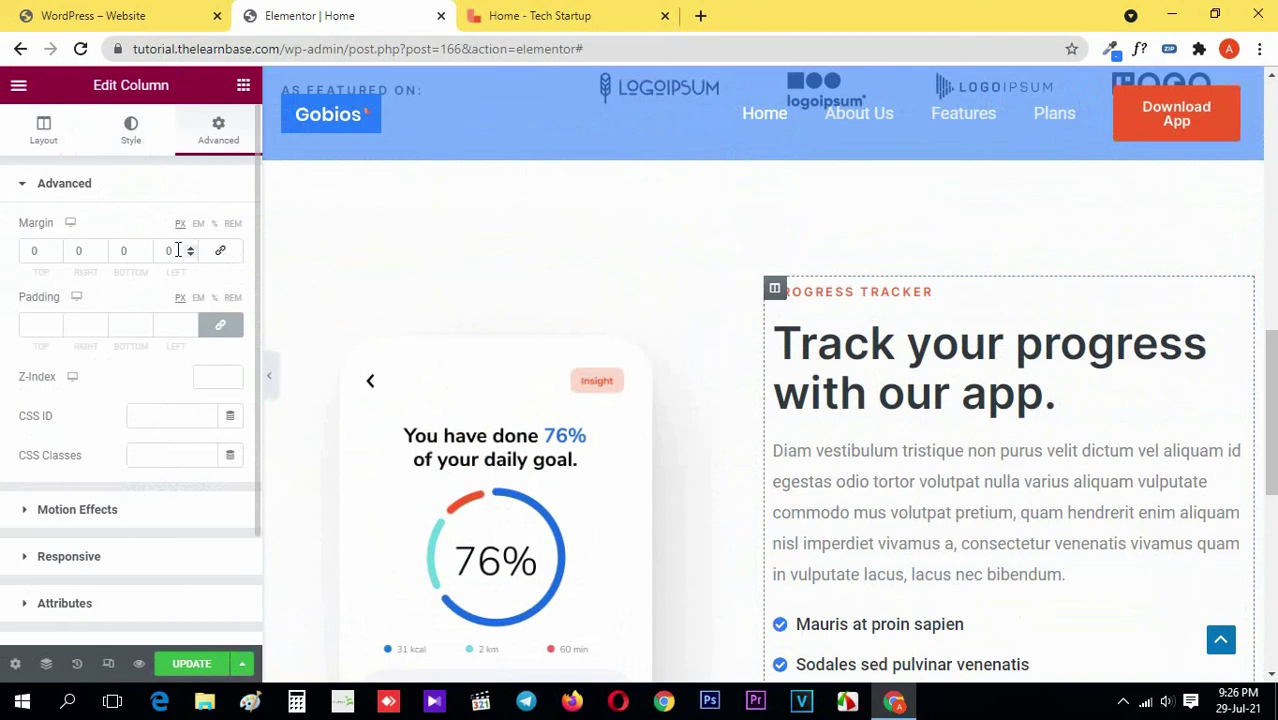
{"action": "type", "text": "50"}
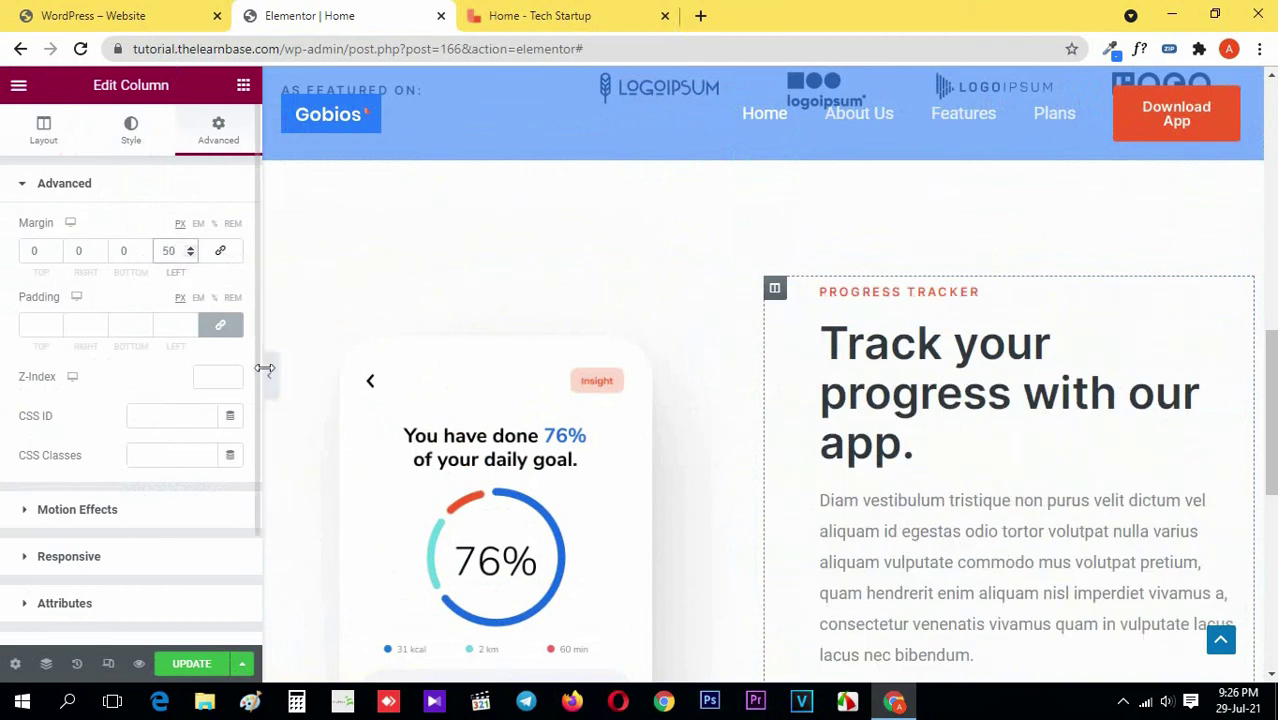
- Check the shifted text column at full width against the demo and examine the coloured shapes behind the demo's phone image
{"action": "left_click", "coordinate": [269, 376]}
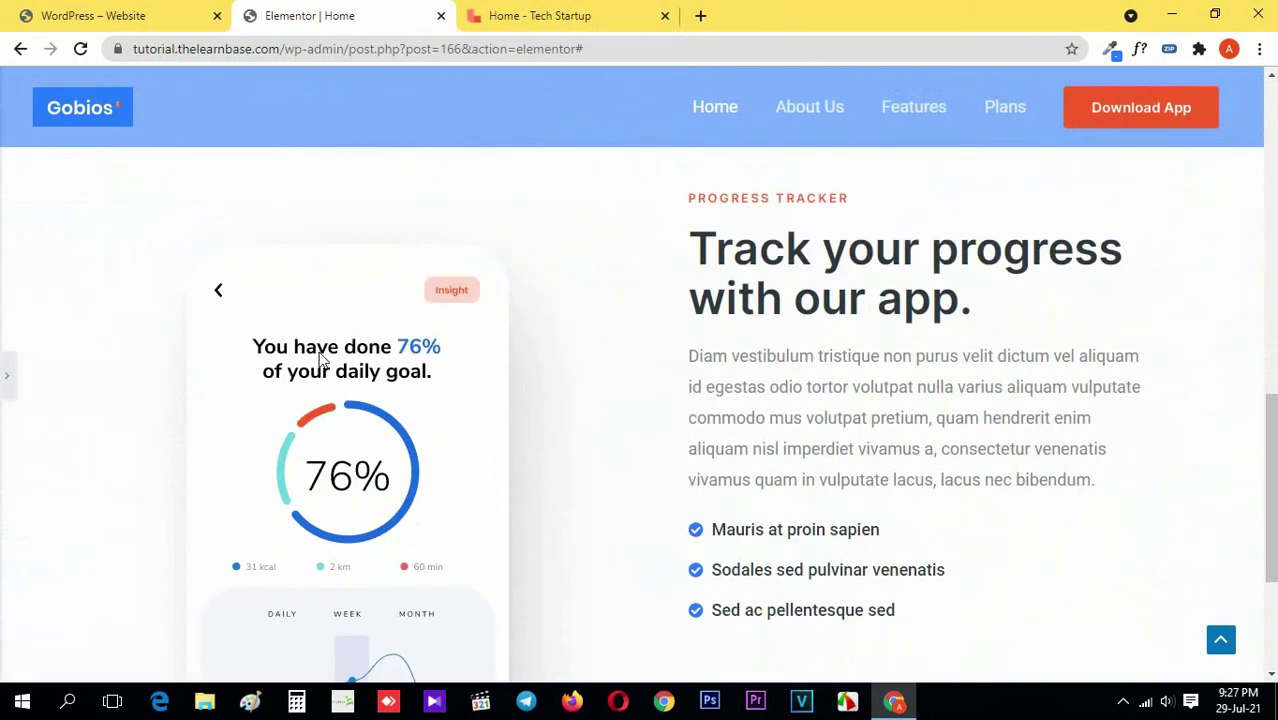
{"action": "left_click", "coordinate": [622, 12]}
{"action": "left_click", "coordinate": [412, 12]}
{"action": "key", "text": "ctrl+Tab"}
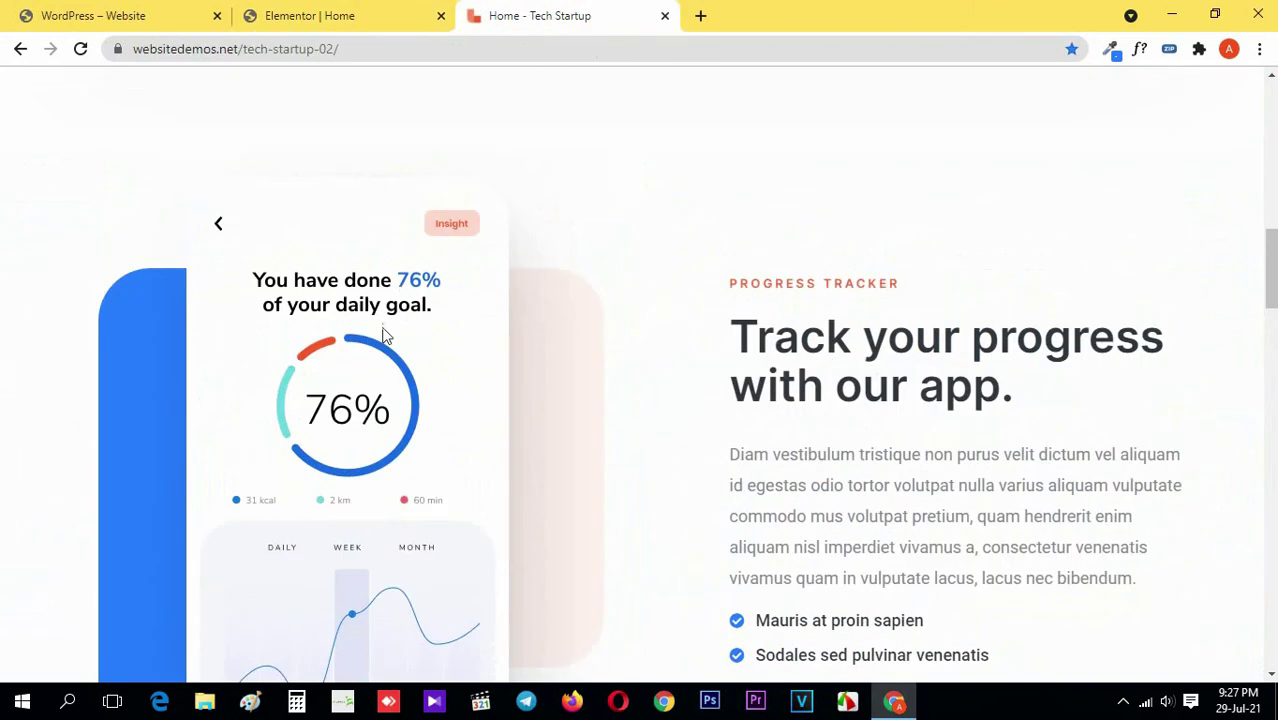
{"action": "scroll", "coordinate": [204, 355], "scroll_direction": "down", "scroll_amount": 2}
{"action": "scroll", "coordinate": [208, 374], "scroll_direction": "up", "scroll_amount": 2}
{"action": "left_click", "coordinate": [357, 10]}
{"action": "scroll", "coordinate": [337, 302], "scroll_direction": "up", "scroll_amount": 1}
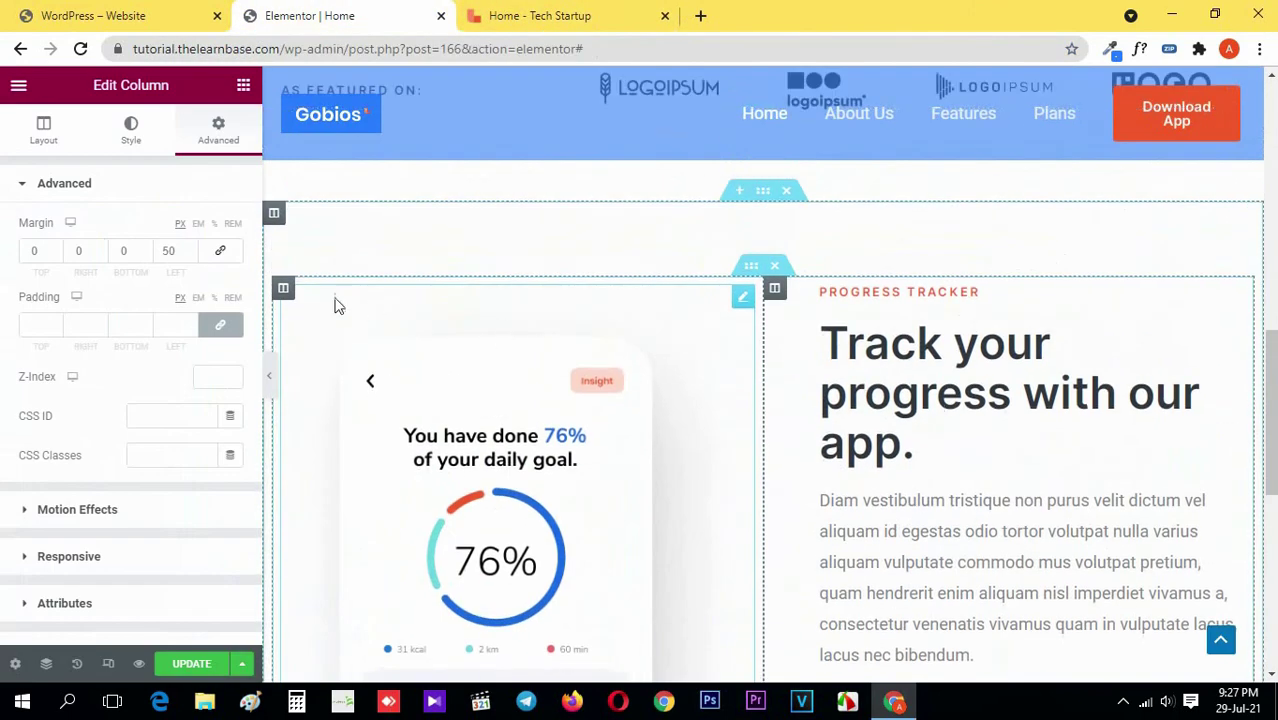
- Give the phone image's column a classic background and open the media library for its background image
{"action": "left_click", "coordinate": [285, 290]}
{"action": "left_click", "coordinate": [145, 146]}
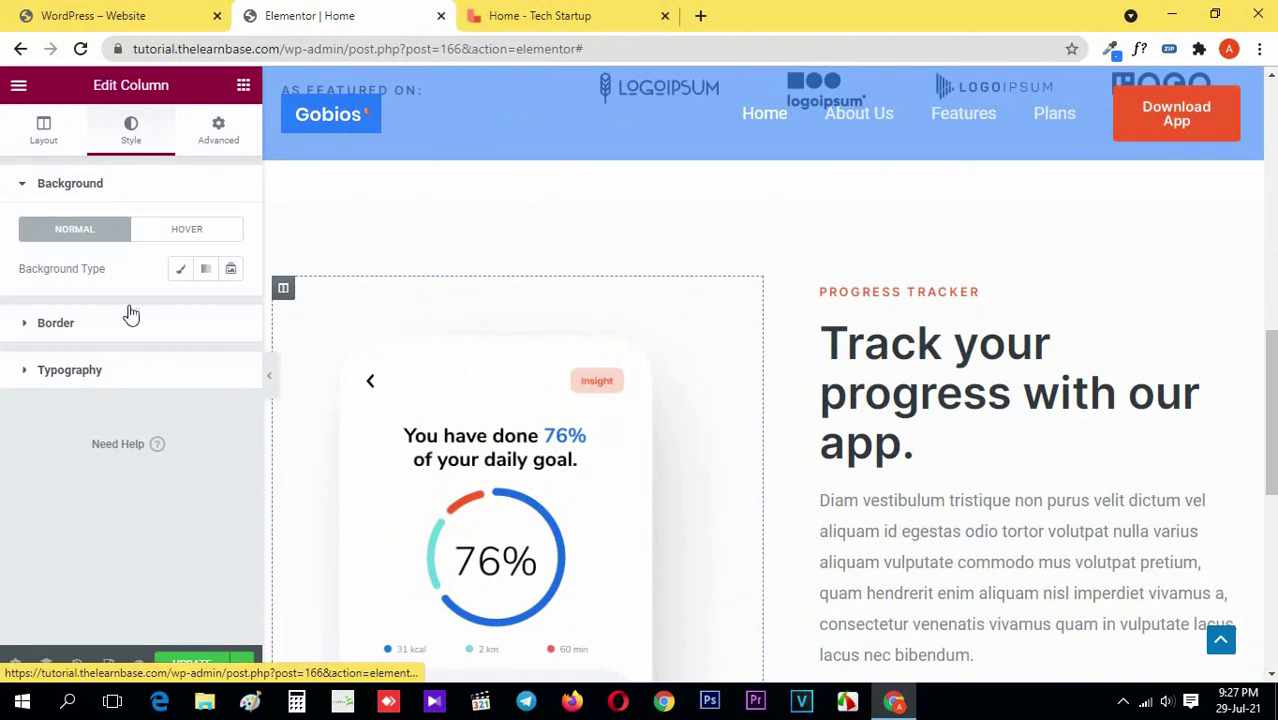
{"action": "left_click", "coordinate": [180, 269]}
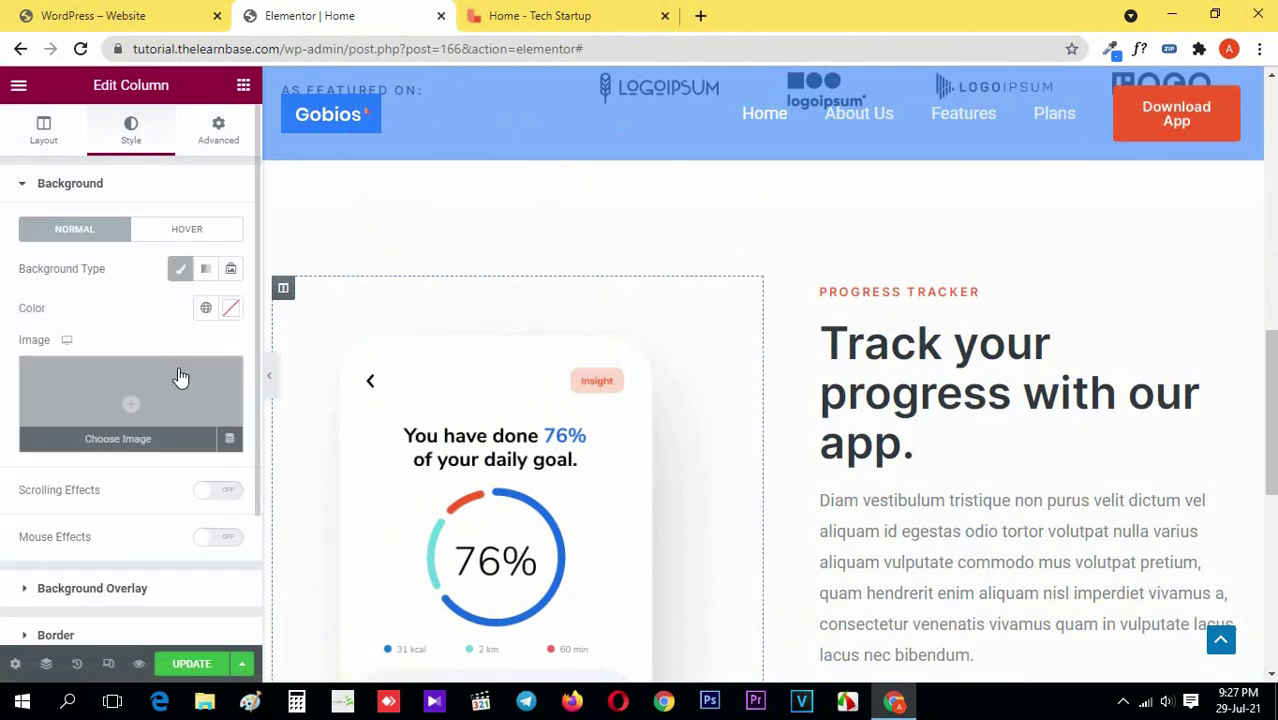
{"action": "left_click", "coordinate": [180, 377]}
- Check the demo's background shape and insert feature-bg.svg as the phone column's background image
{"action": "left_click", "coordinate": [531, 18]}
{"action": "scroll", "coordinate": [364, 423], "scroll_direction": "down", "scroll_amount": 2}
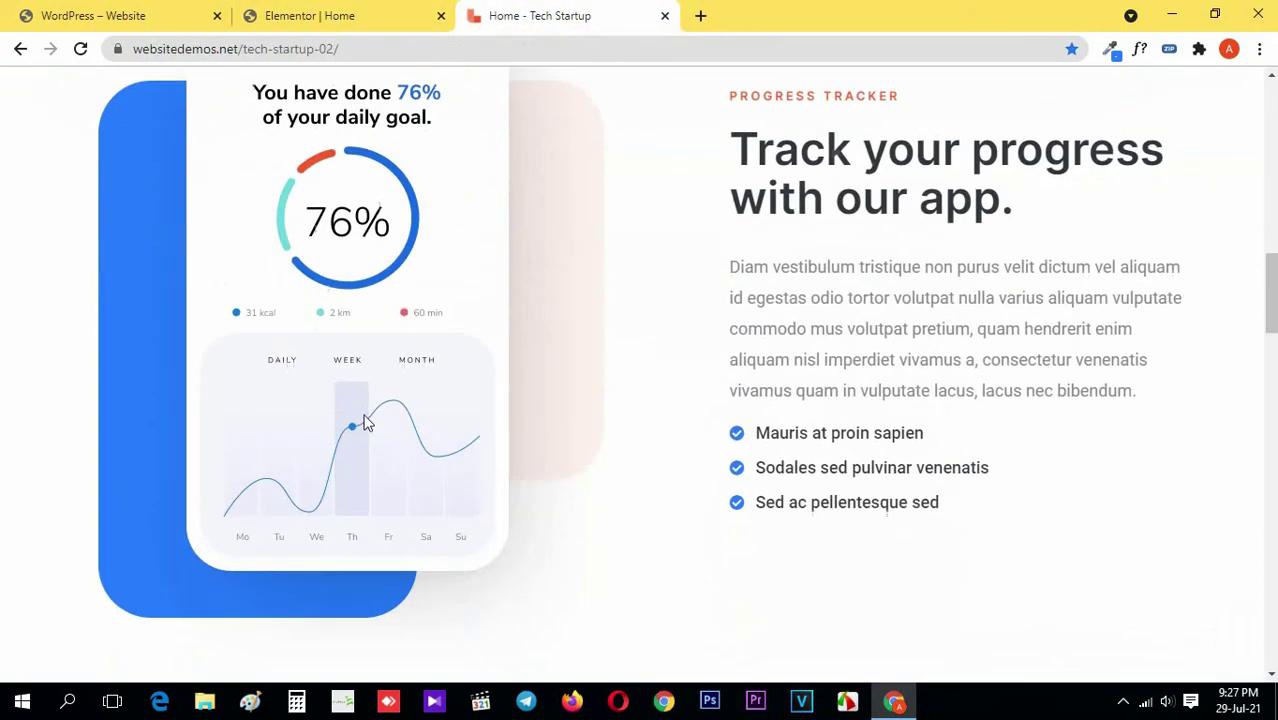
{"action": "left_click", "coordinate": [376, 10]}
{"action": "left_click", "coordinate": [631, 8]}
{"action": "left_click", "coordinate": [385, 16]}
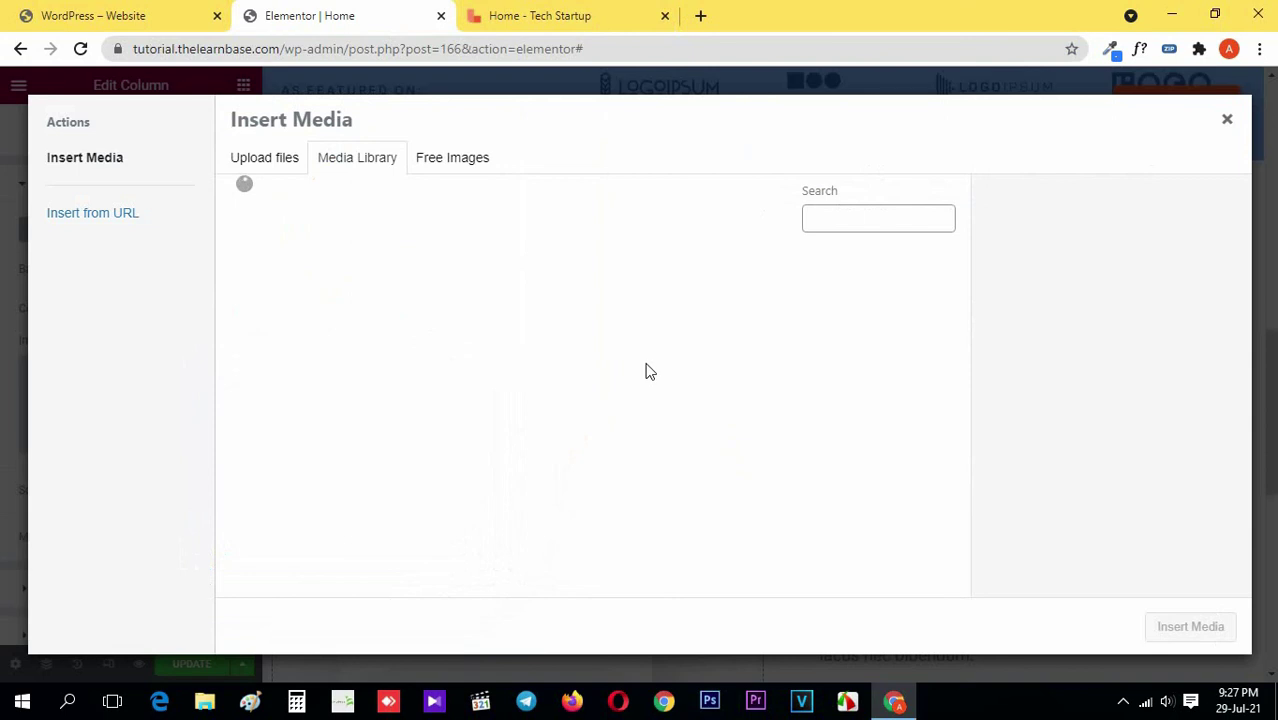
{"action": "left_click", "coordinate": [555, 8]}
{"action": "left_click", "coordinate": [383, 10]}
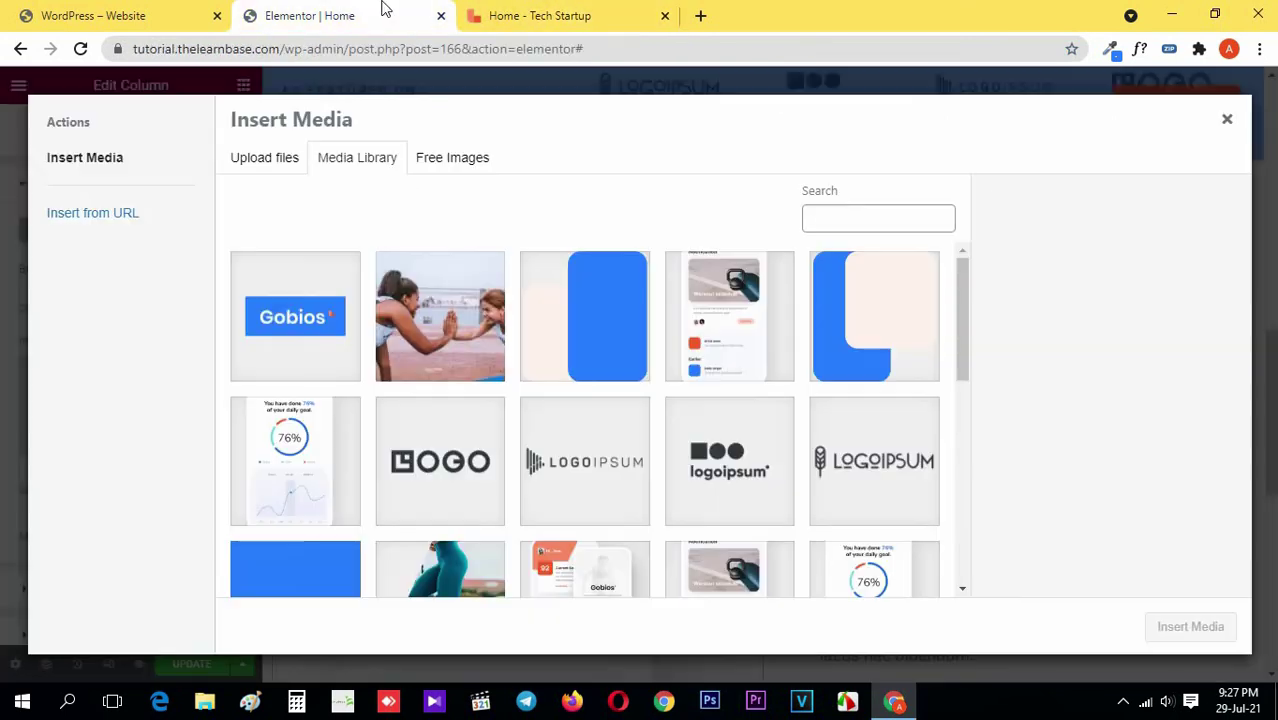
{"action": "left_click", "coordinate": [861, 330]}
{"action": "left_click", "coordinate": [555, 10]}
{"action": "left_click", "coordinate": [383, 10]}
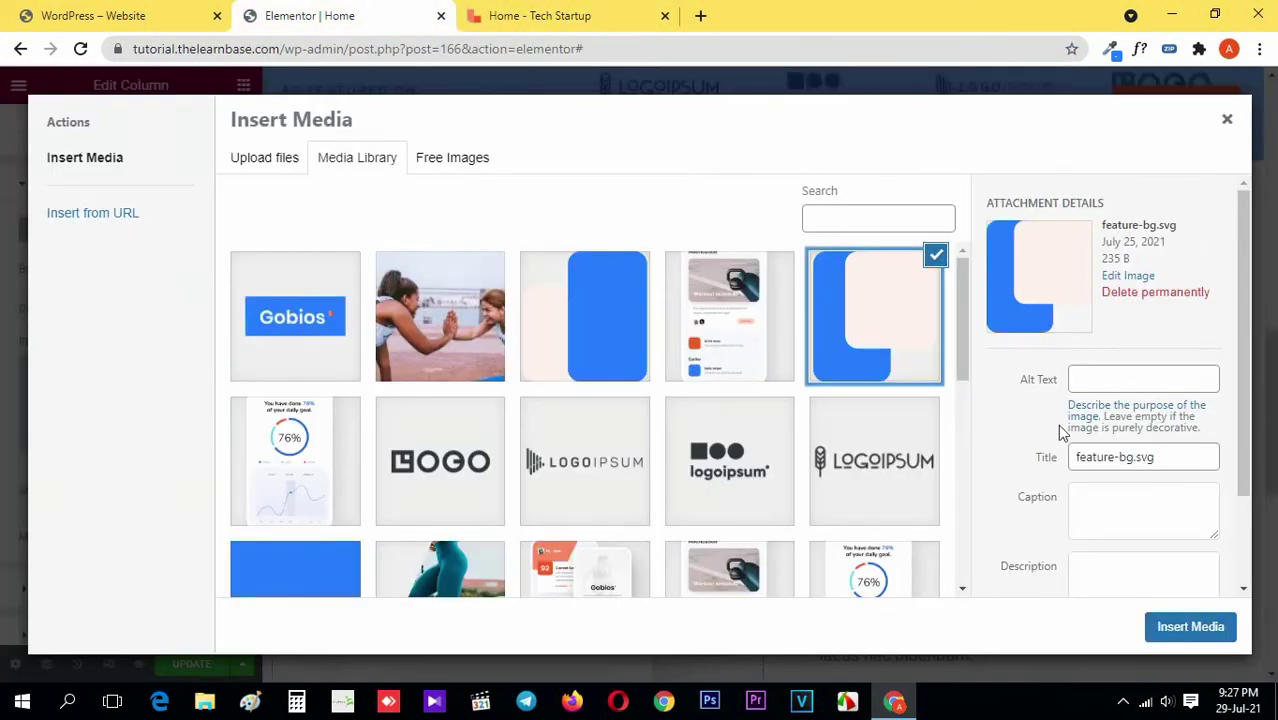
{"action": "left_click", "coordinate": [1190, 627]}
- Set the phone column's background image to No-repeat
{"action": "scroll", "coordinate": [382, 502], "scroll_direction": "down", "scroll_amount": 4}
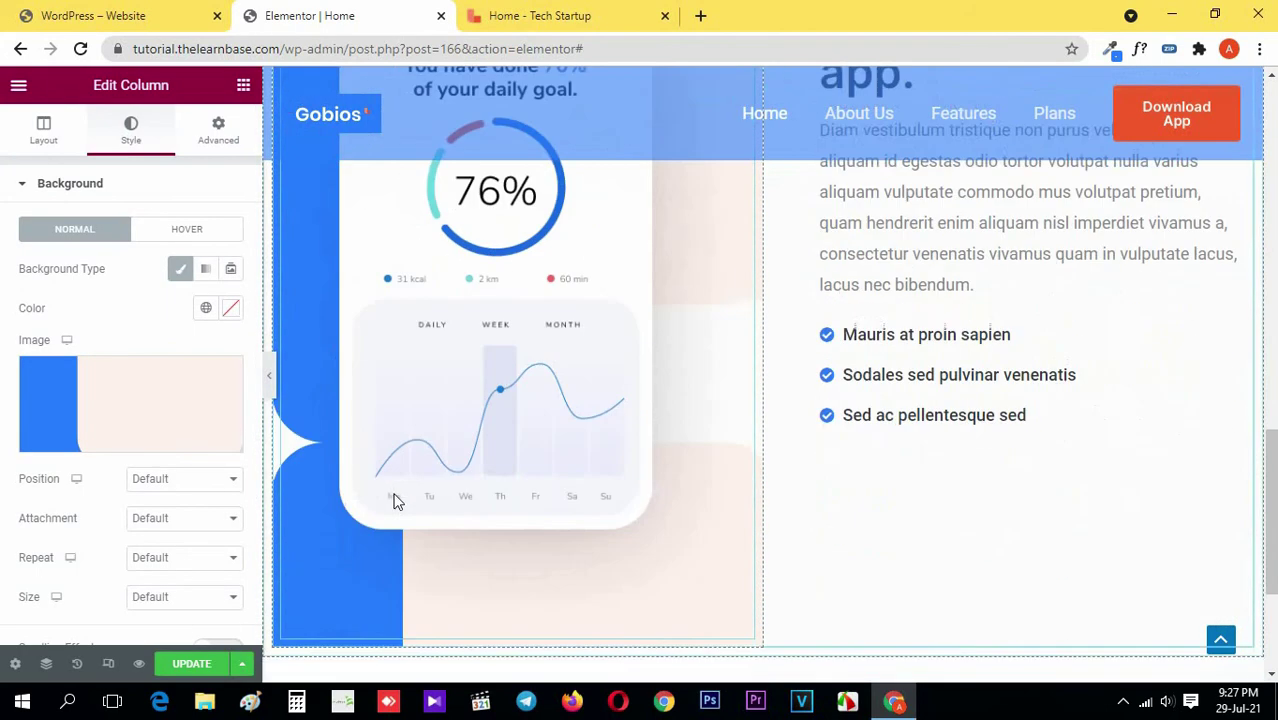
{"action": "scroll", "coordinate": [193, 498], "scroll_direction": "down", "scroll_amount": 2}
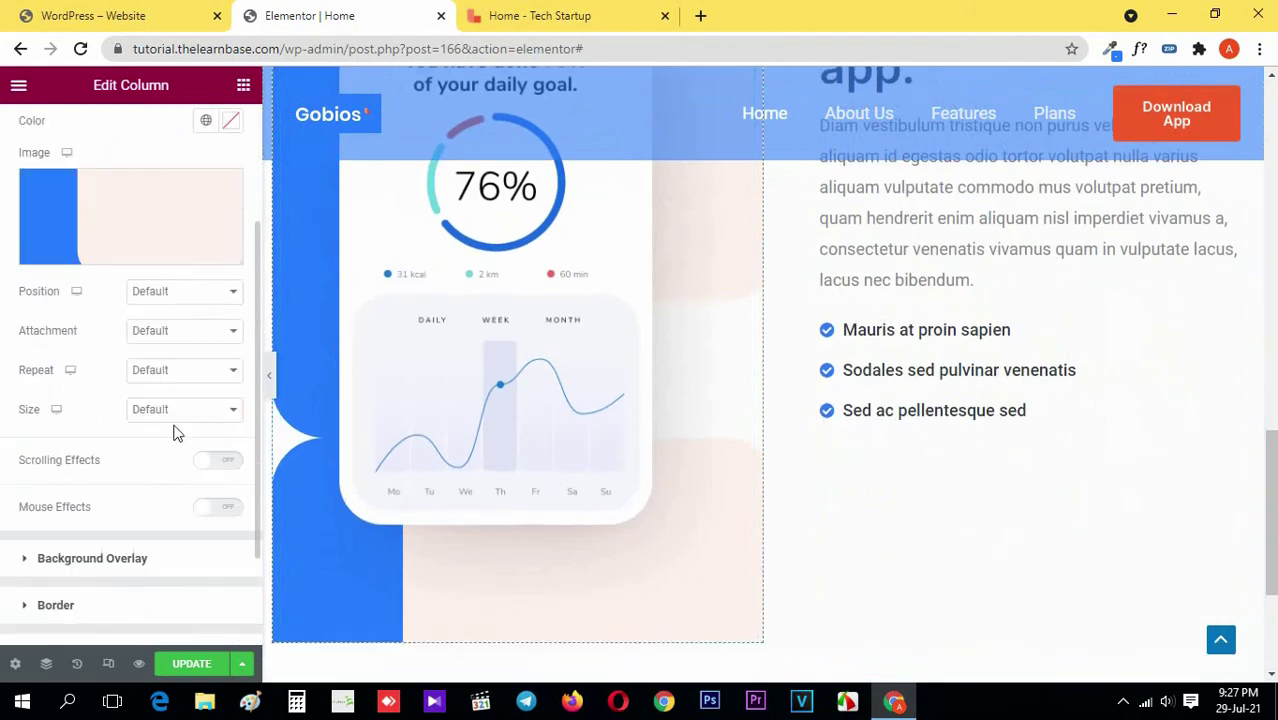
{"action": "left_click", "coordinate": [193, 378]}
{"action": "left_click", "coordinate": [178, 404]}
{"action": "scroll", "coordinate": [143, 441], "scroll_direction": "up", "scroll_amount": 1}
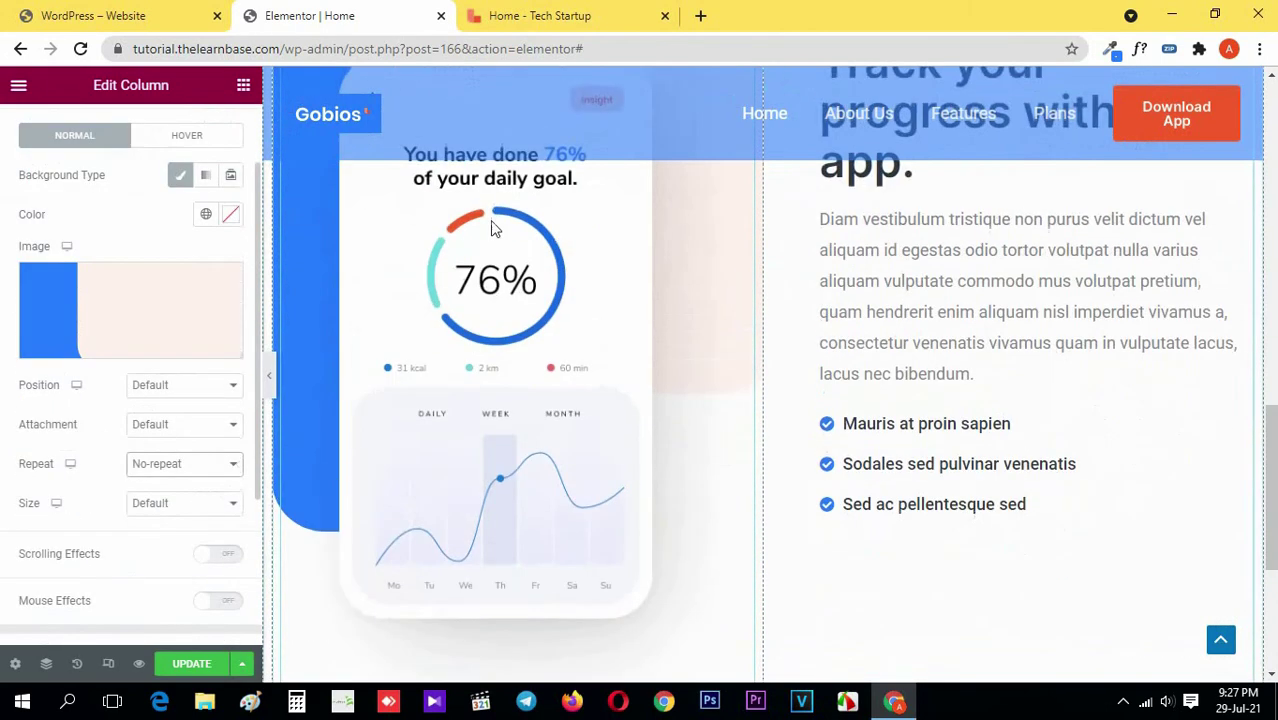
- Try the Center Center position for the phone column's background image and compare it with the demo
{"action": "left_click", "coordinate": [520, 15]}
{"action": "left_click", "coordinate": [365, 12]}
{"action": "scroll", "coordinate": [503, 396], "scroll_direction": "up", "scroll_amount": 2}
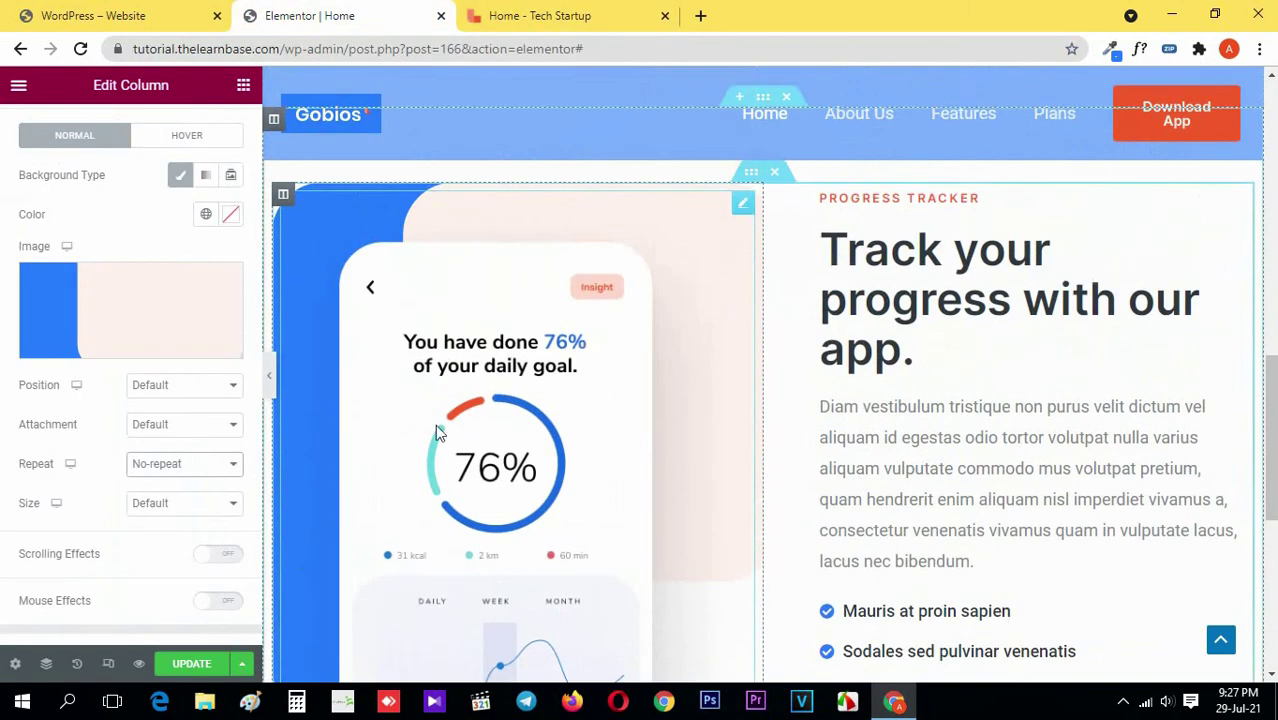
{"action": "left_click", "coordinate": [200, 385]}
{"action": "left_click", "coordinate": [205, 417]}
{"action": "scroll", "coordinate": [513, 379], "scroll_direction": "down", "scroll_amount": 2}
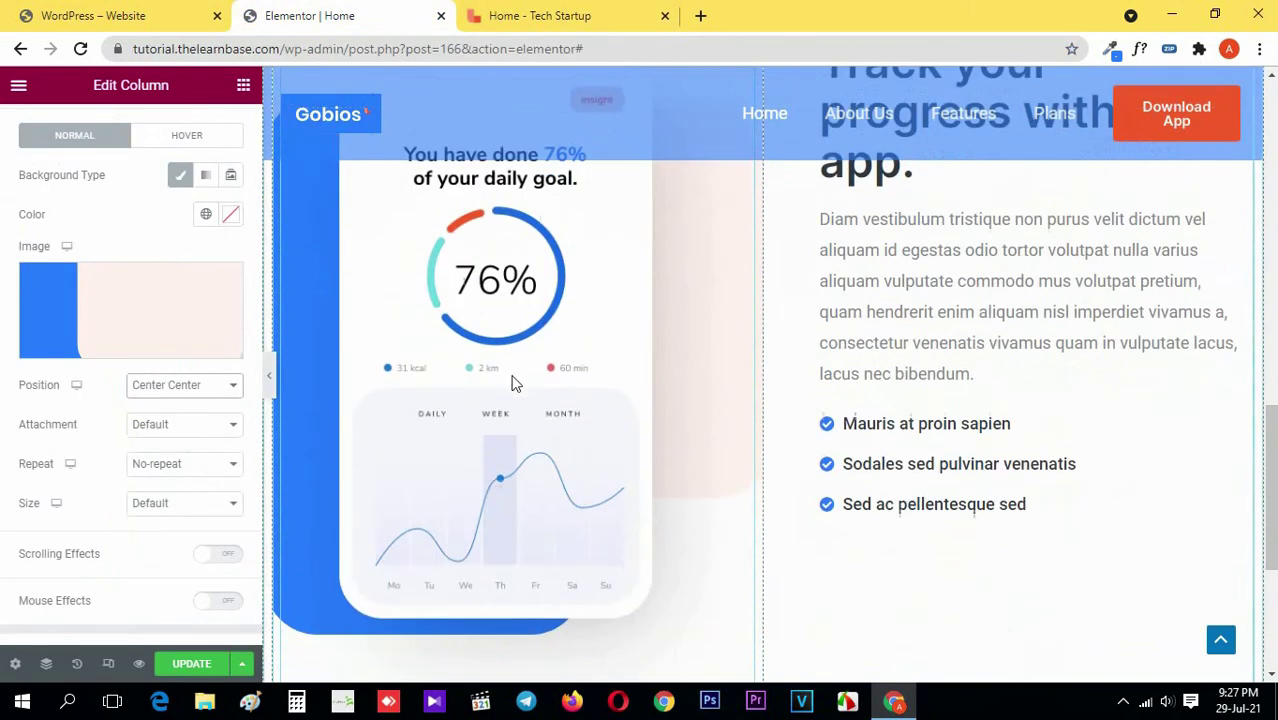
{"action": "left_click", "coordinate": [500, 15]}
{"action": "left_click", "coordinate": [330, 15]}
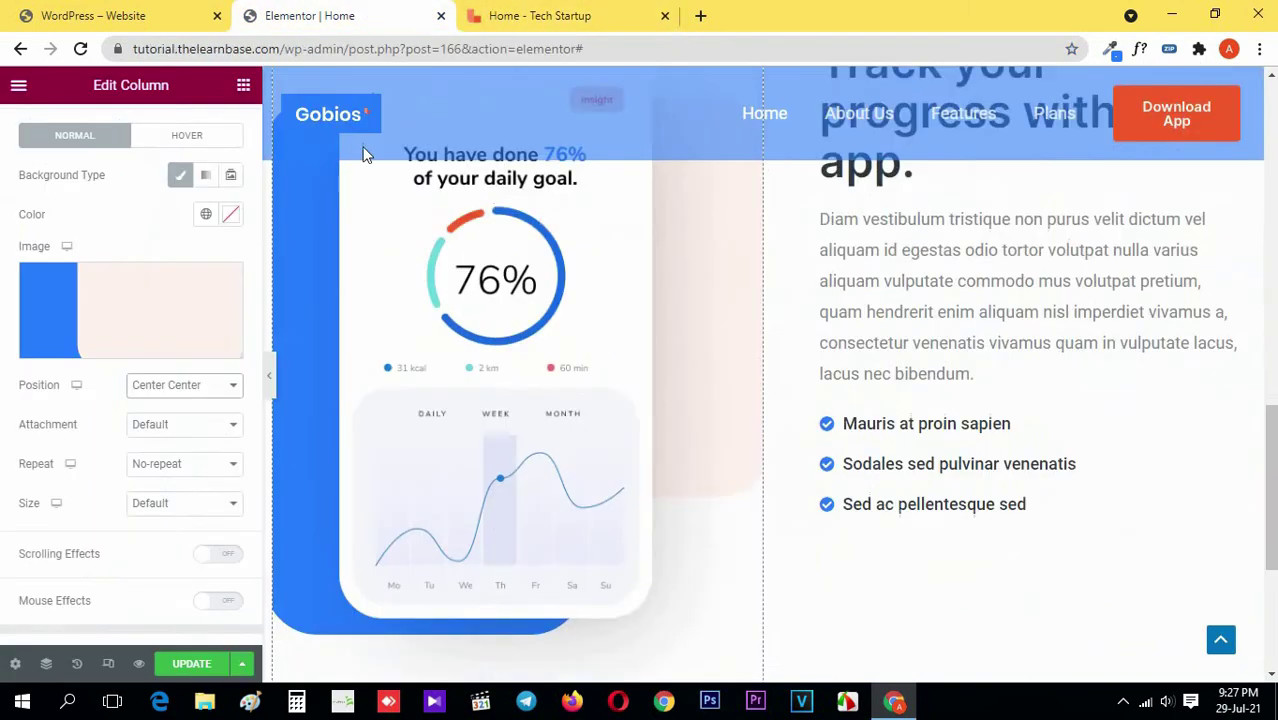
- Set the phone column's background image position to Bottom Center and check it against the demo
{"action": "scroll", "coordinate": [535, 403], "scroll_direction": "down", "scroll_amount": 1}
{"action": "left_click", "coordinate": [185, 385]}
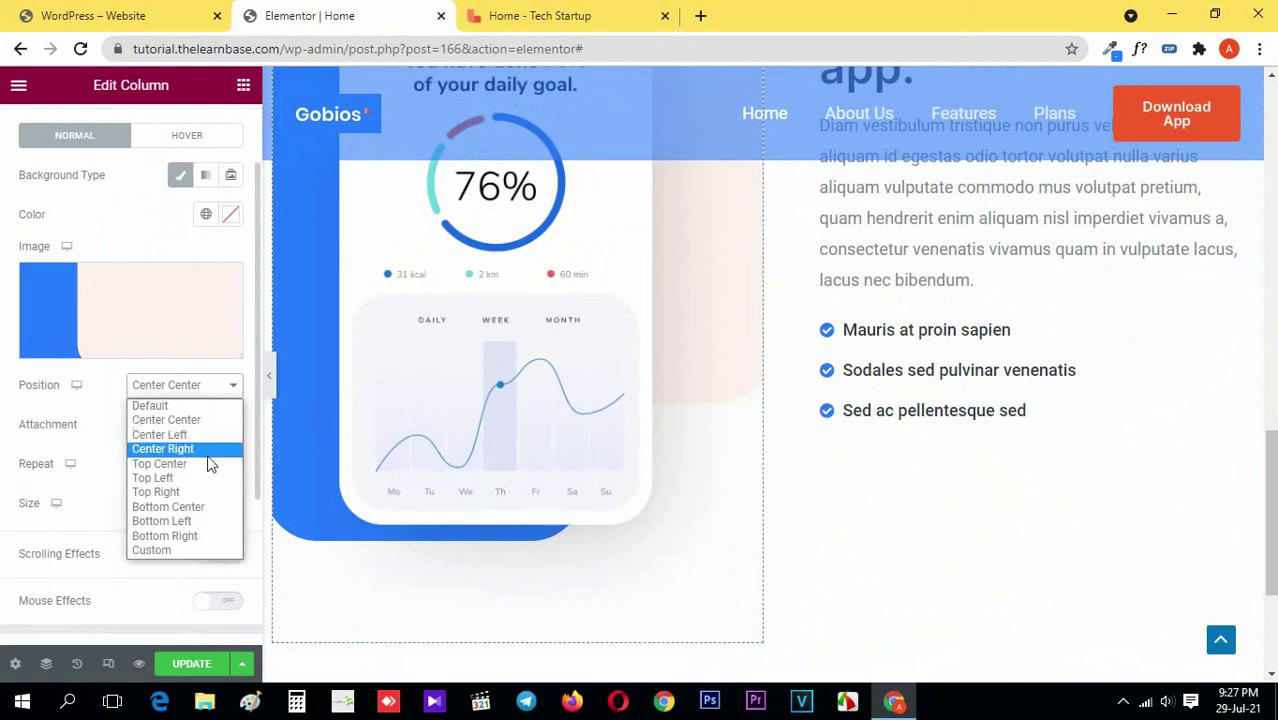
{"action": "left_click", "coordinate": [211, 510]}
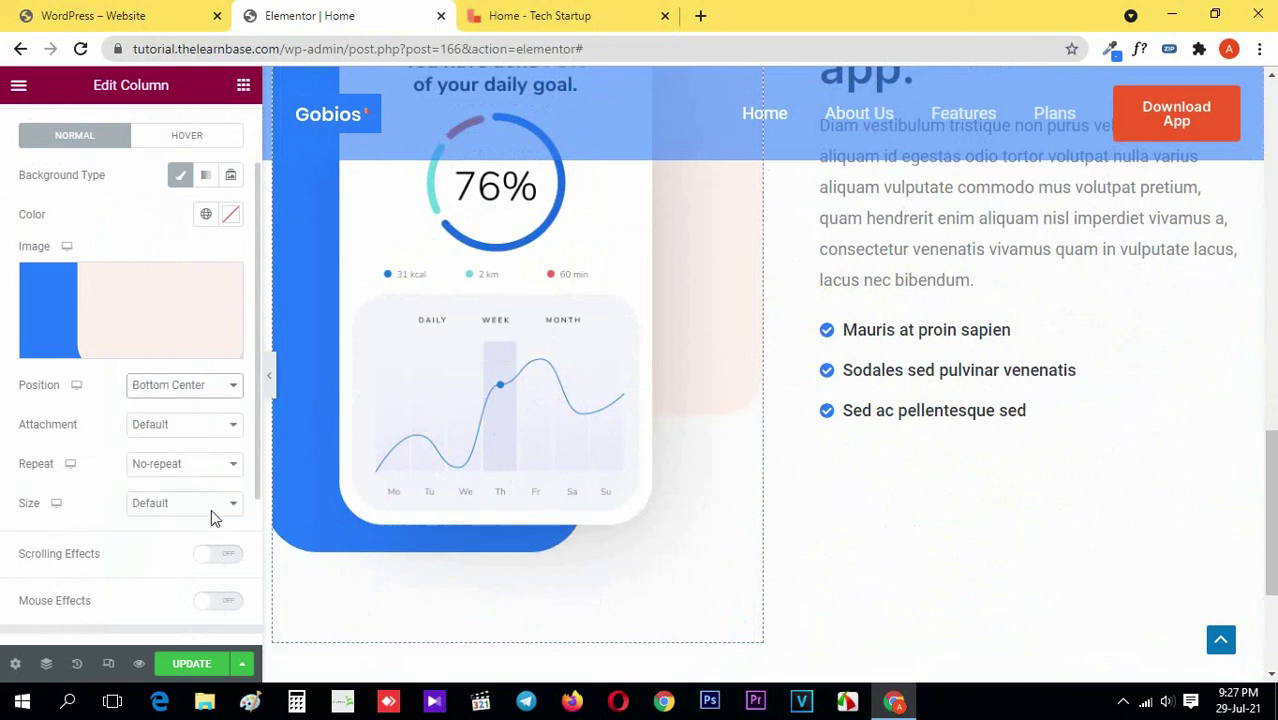
{"action": "scroll", "coordinate": [513, 508], "scroll_direction": "up", "scroll_amount": 3}
{"action": "left_click", "coordinate": [537, 14]}
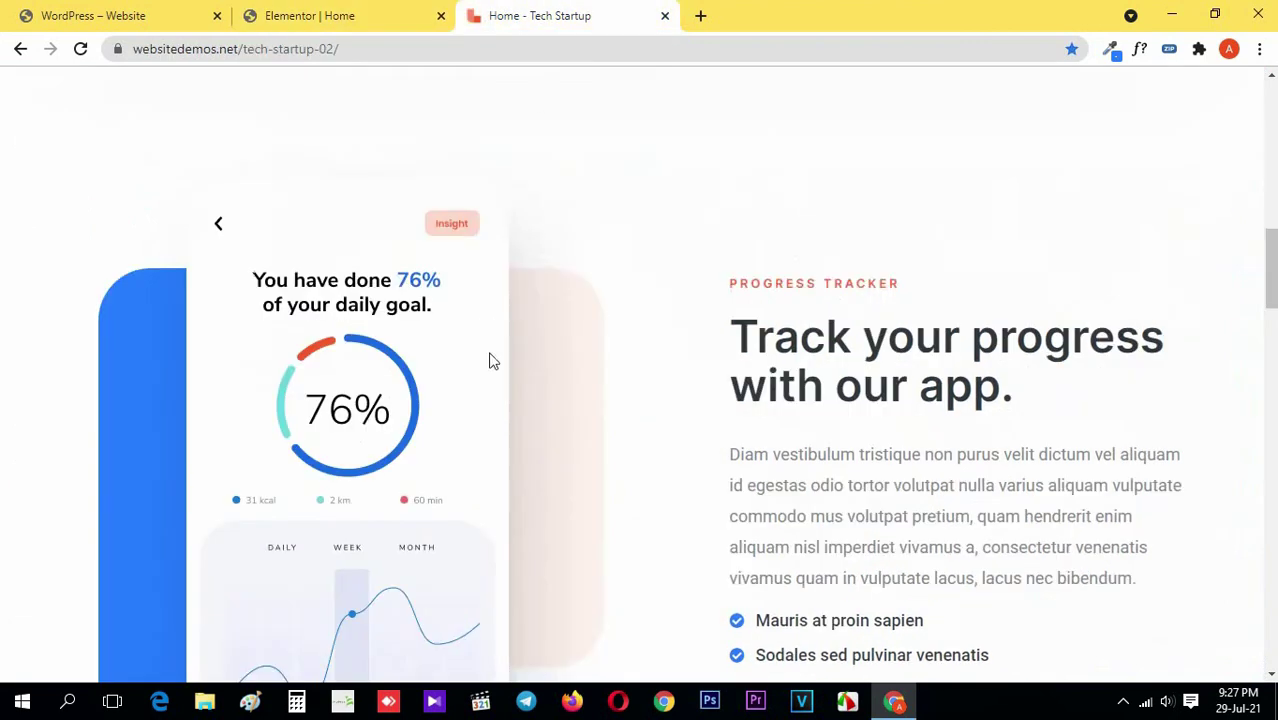
- Compare the phone column's background shape with the demo's Progress Tracker section and check the available image size options
{"action": "scroll", "coordinate": [494, 360], "scroll_direction": "down", "scroll_amount": 2}
{"action": "left_click", "coordinate": [365, 12]}
{"action": "scroll", "coordinate": [590, 404], "scroll_direction": "down", "scroll_amount": 2}
{"action": "scroll", "coordinate": [590, 404], "scroll_direction": "down", "scroll_amount": 2}
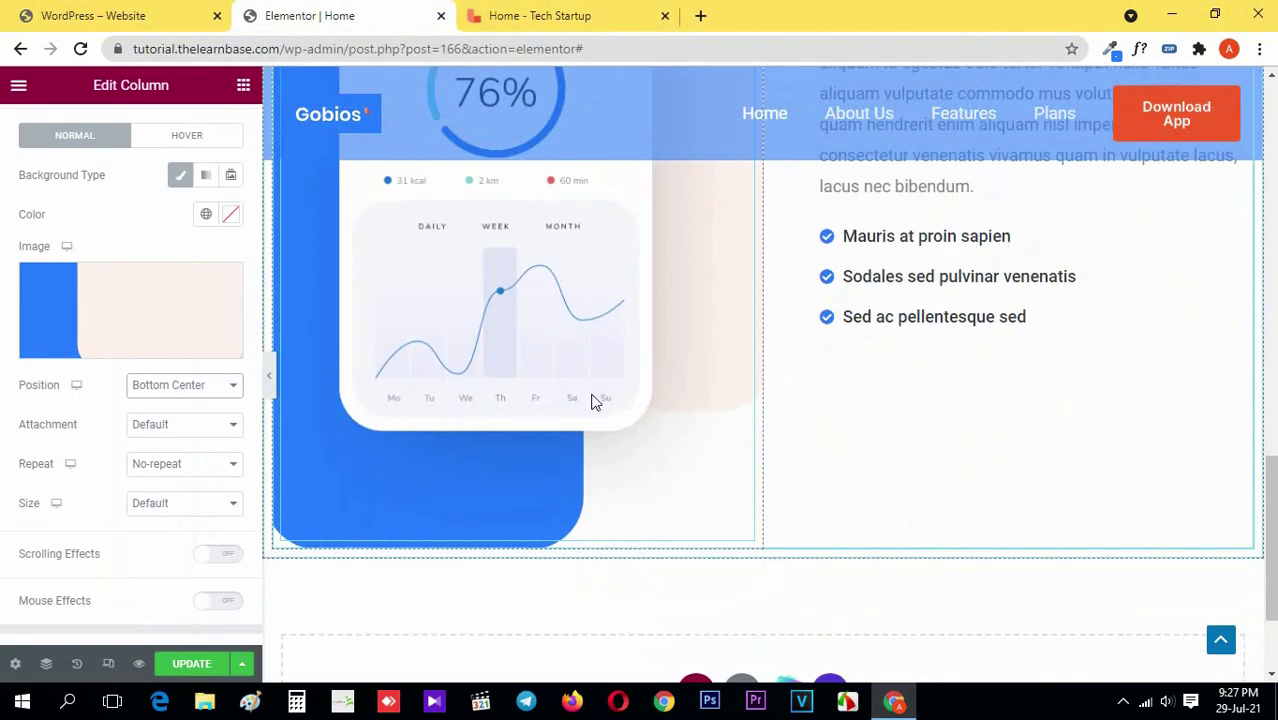
{"action": "left_click", "coordinate": [190, 518]}
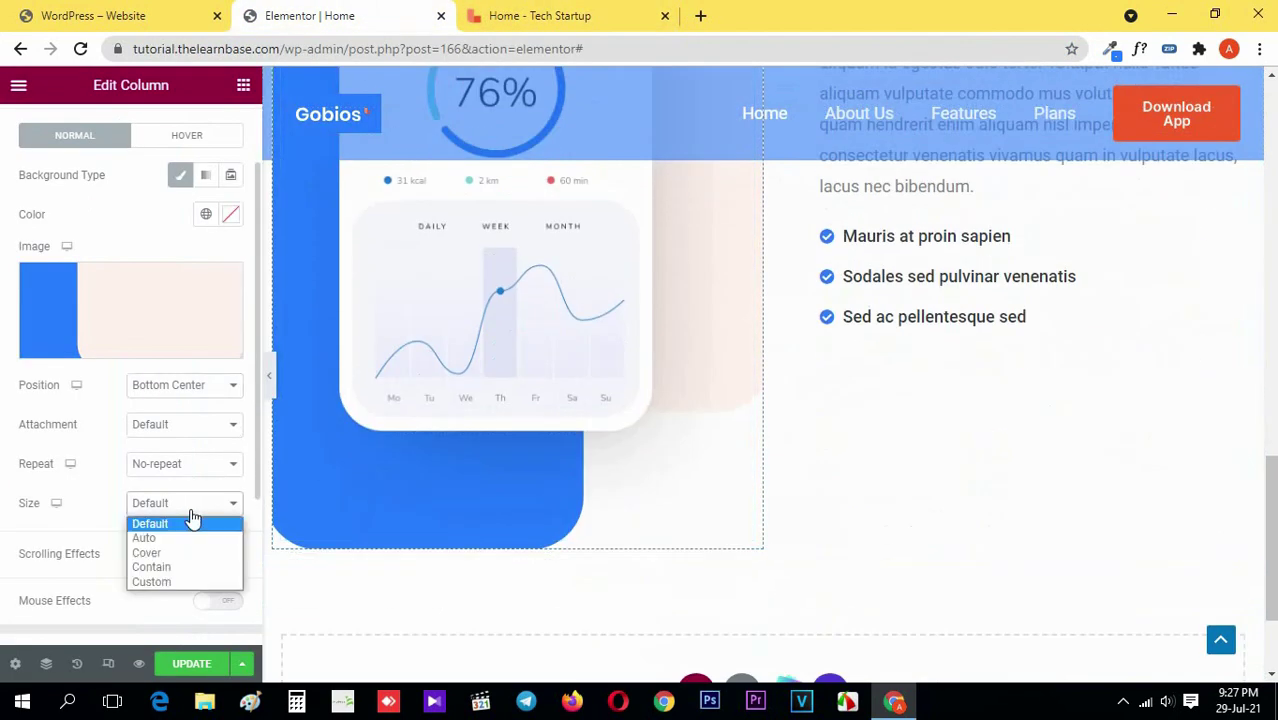
{"action": "left_click", "coordinate": [207, 488]}
{"action": "left_click", "coordinate": [269, 375]}
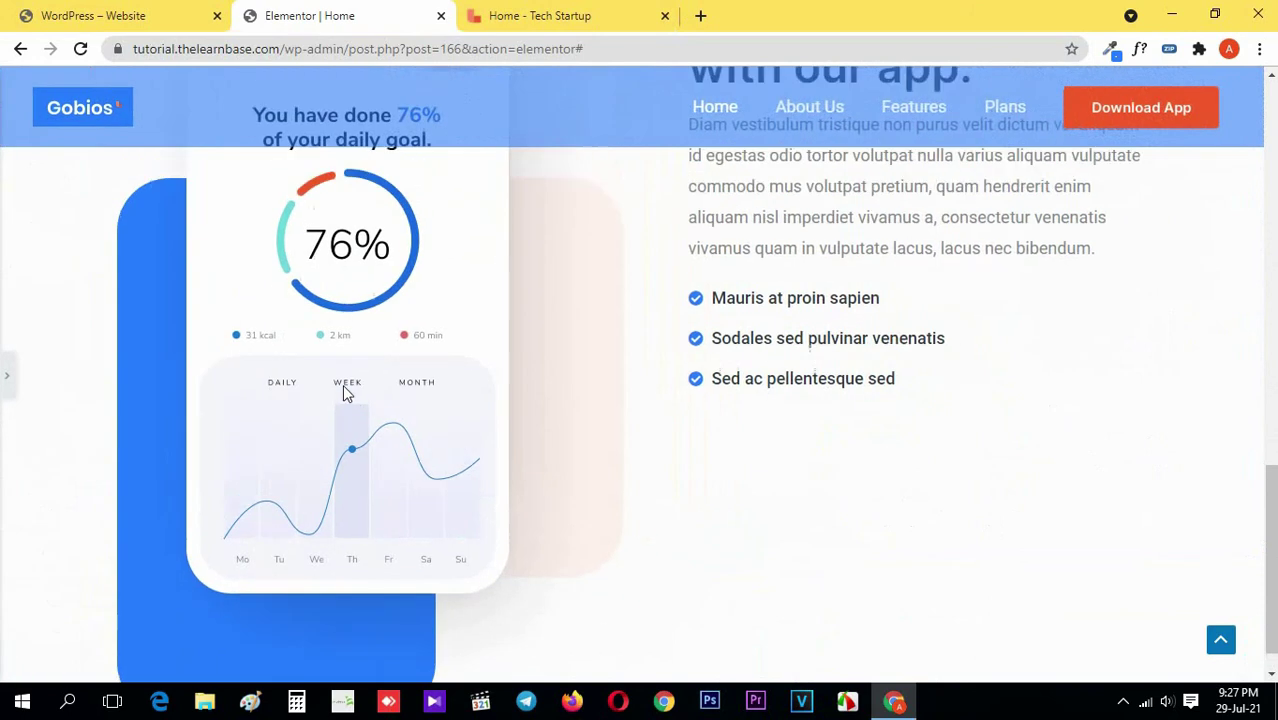
{"action": "left_click", "coordinate": [533, 12]}
{"action": "left_click", "coordinate": [350, 15]}
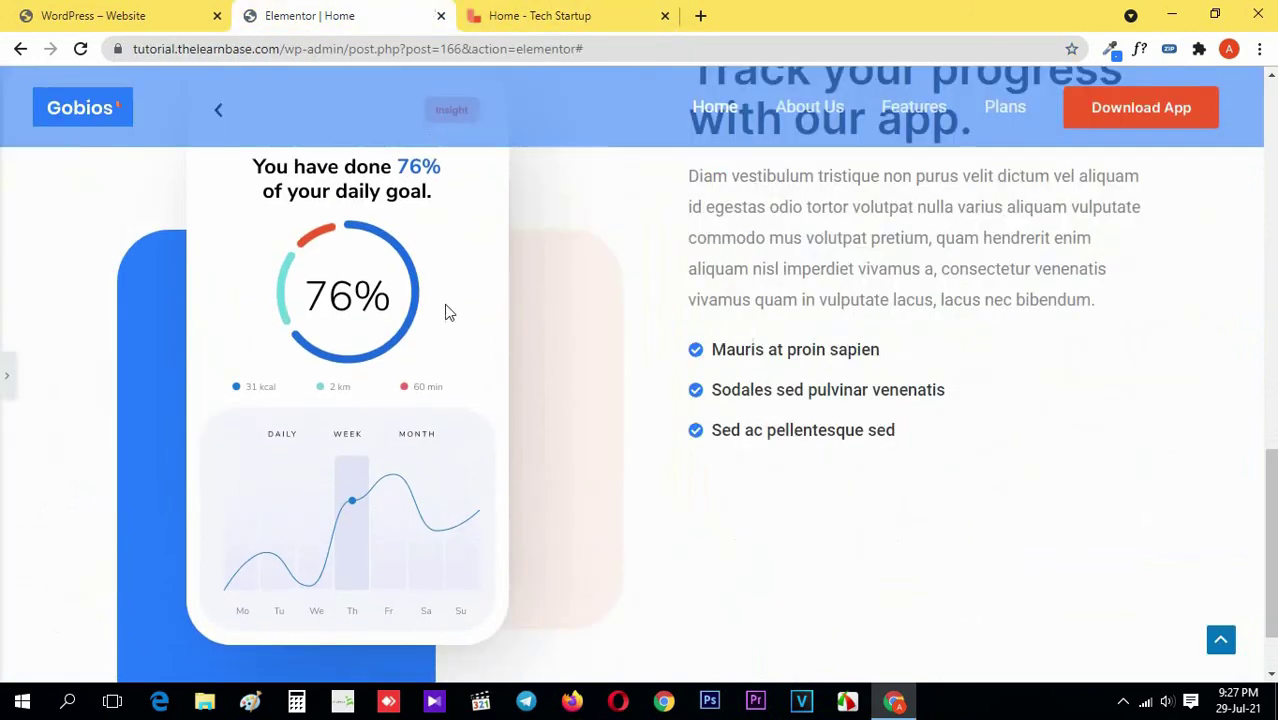
{"action": "scroll", "coordinate": [448, 314], "scroll_direction": "down", "scroll_amount": 1}
- Try the Top Right, Top Center, Center Right, Center Left, Center Center and Default positions for the phone column's background image
{"action": "left_click", "coordinate": [6, 383]}
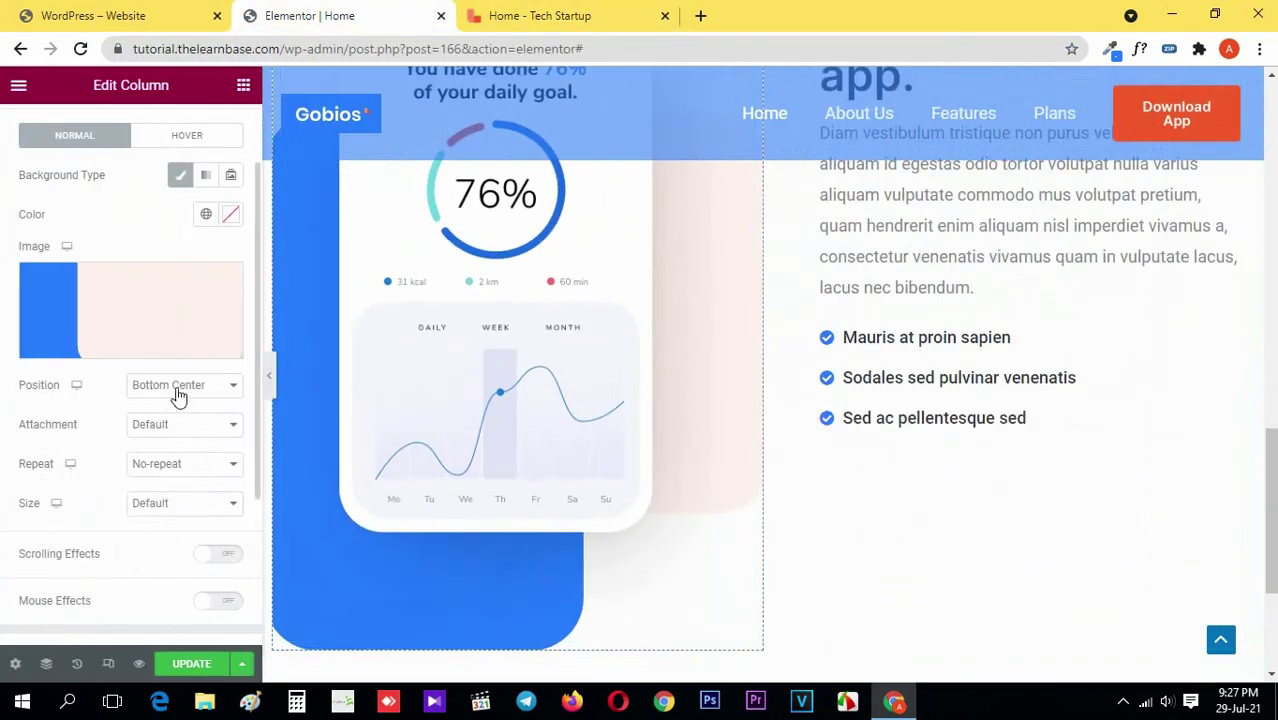
{"action": "left_click", "coordinate": [236, 385]}
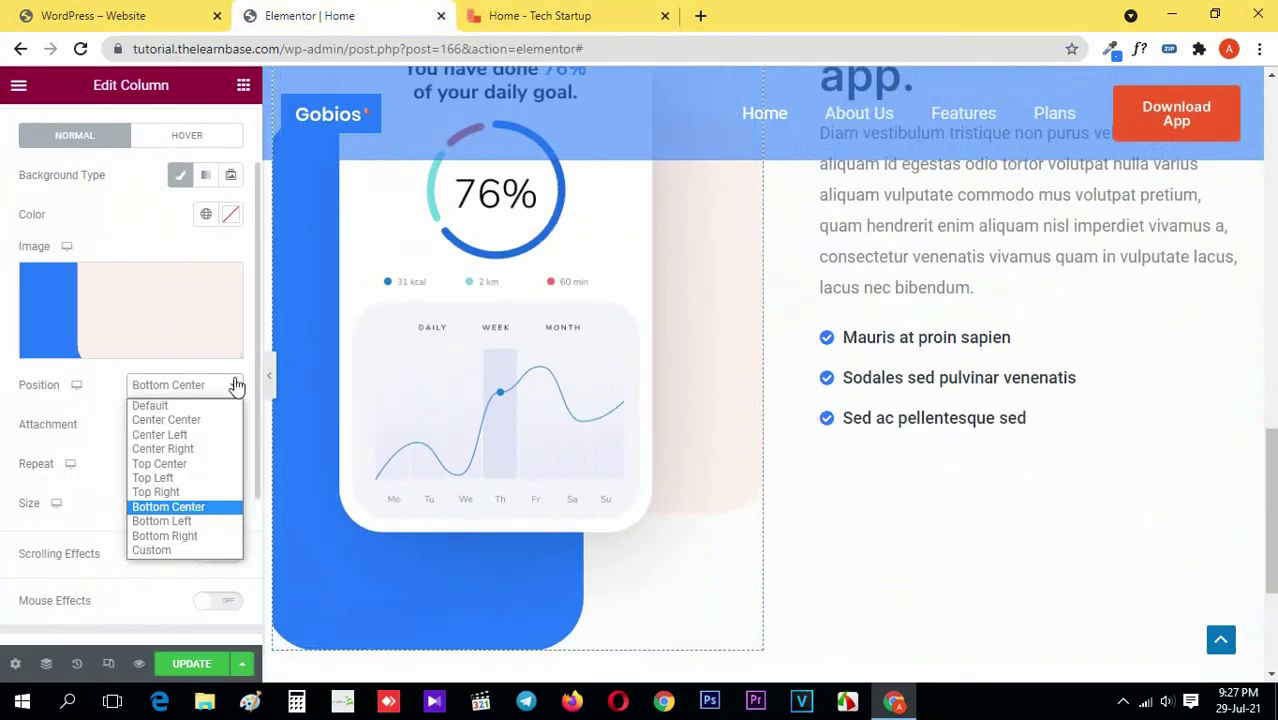
{"action": "left_click", "coordinate": [209, 499]}
{"action": "left_click", "coordinate": [198, 399]}
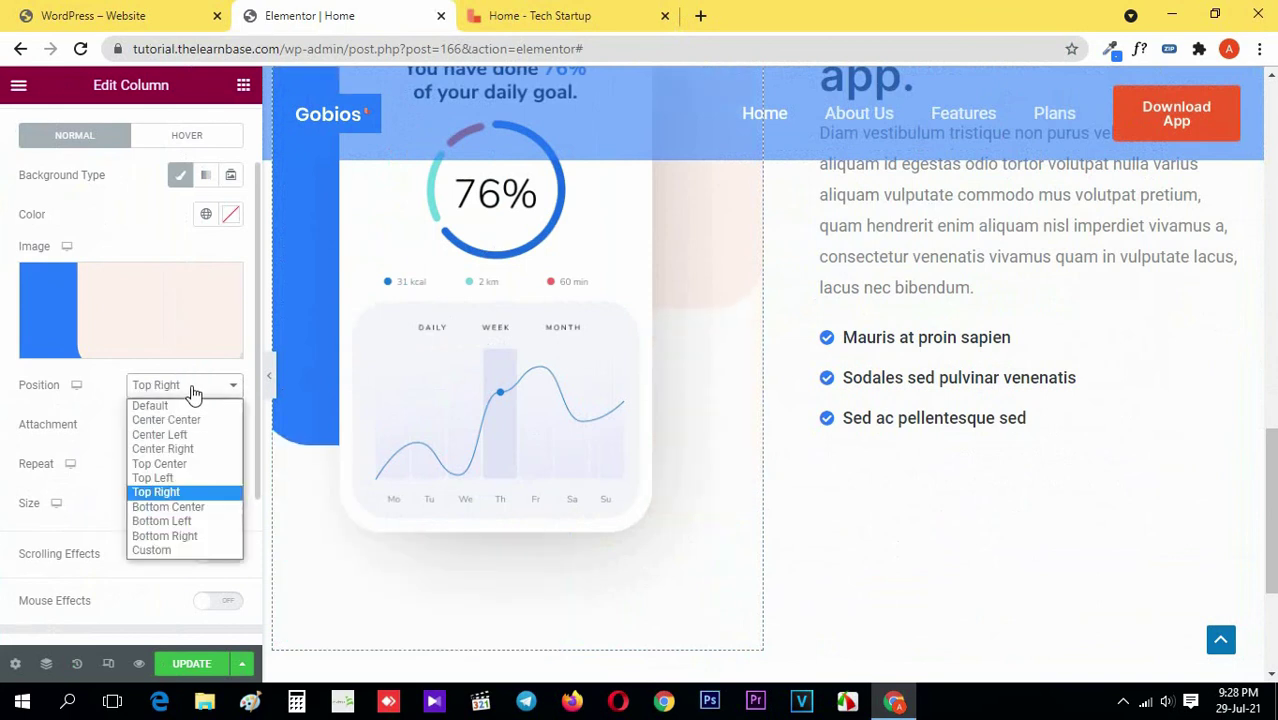
{"action": "left_click", "coordinate": [186, 463]}
{"action": "left_click", "coordinate": [196, 395]}
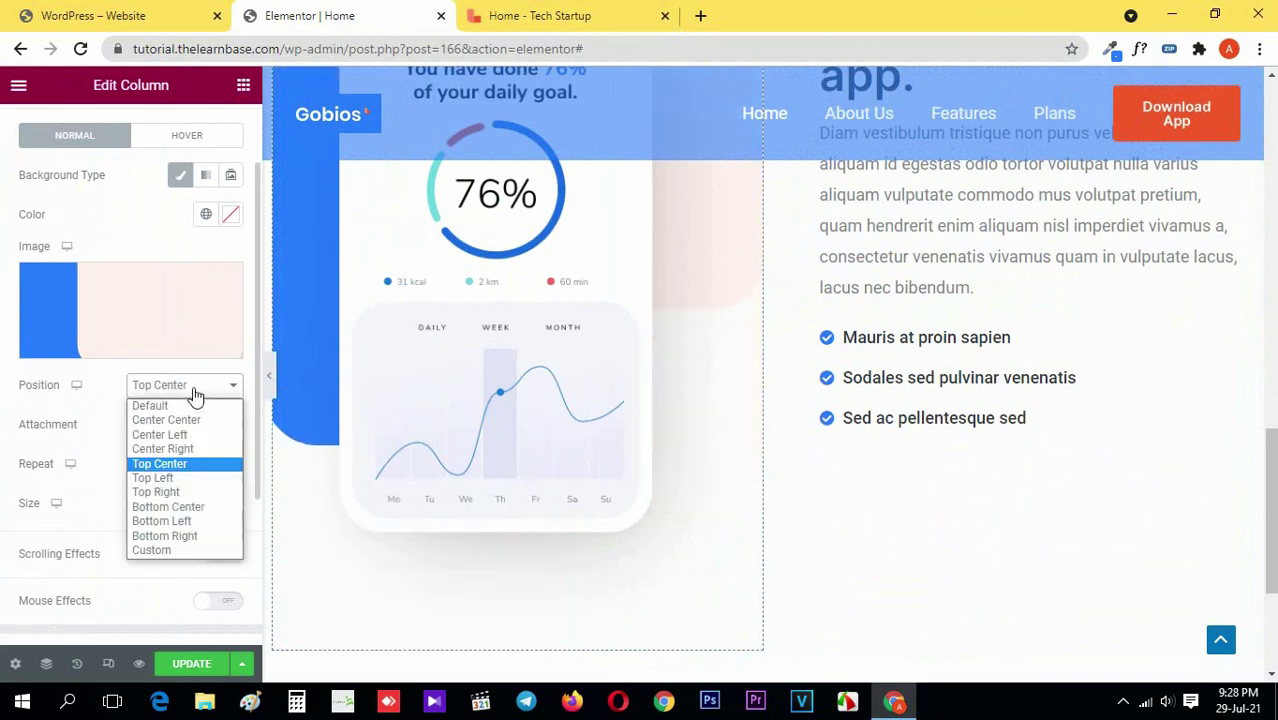
{"action": "left_click", "coordinate": [168, 449]}
{"action": "left_click", "coordinate": [194, 396]}
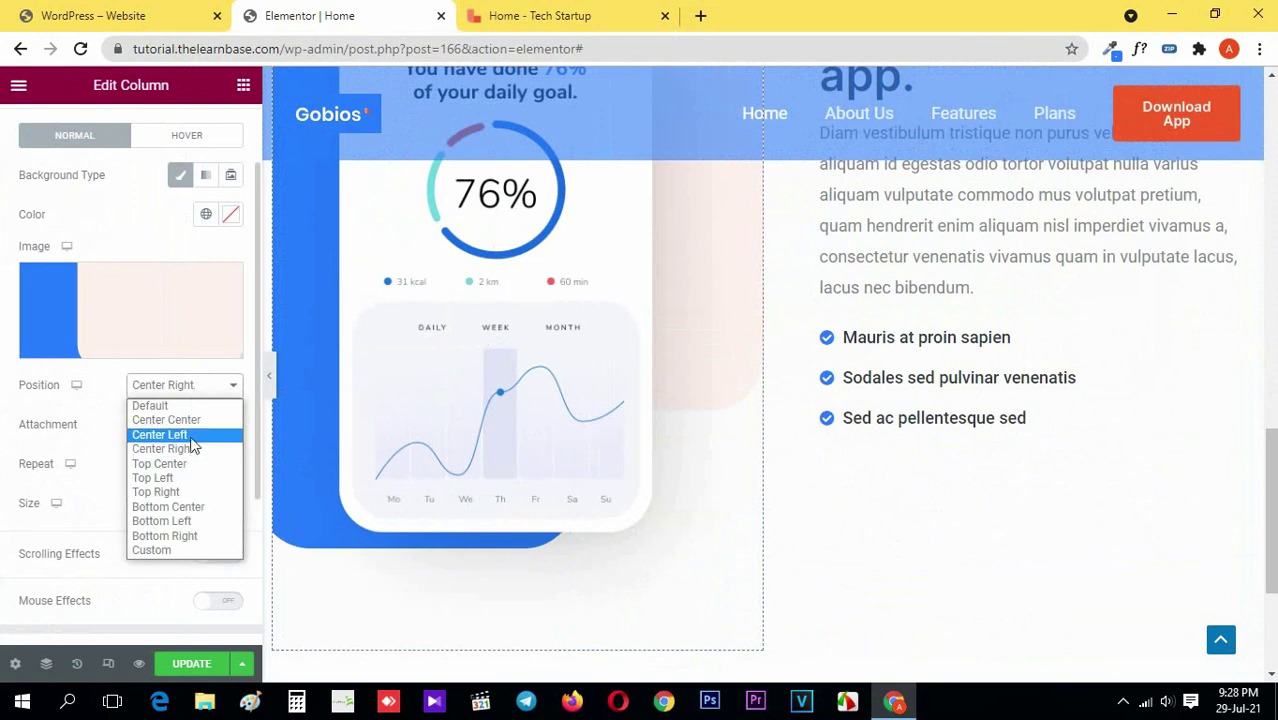
{"action": "left_click", "coordinate": [194, 436]}
{"action": "left_click", "coordinate": [192, 390]}
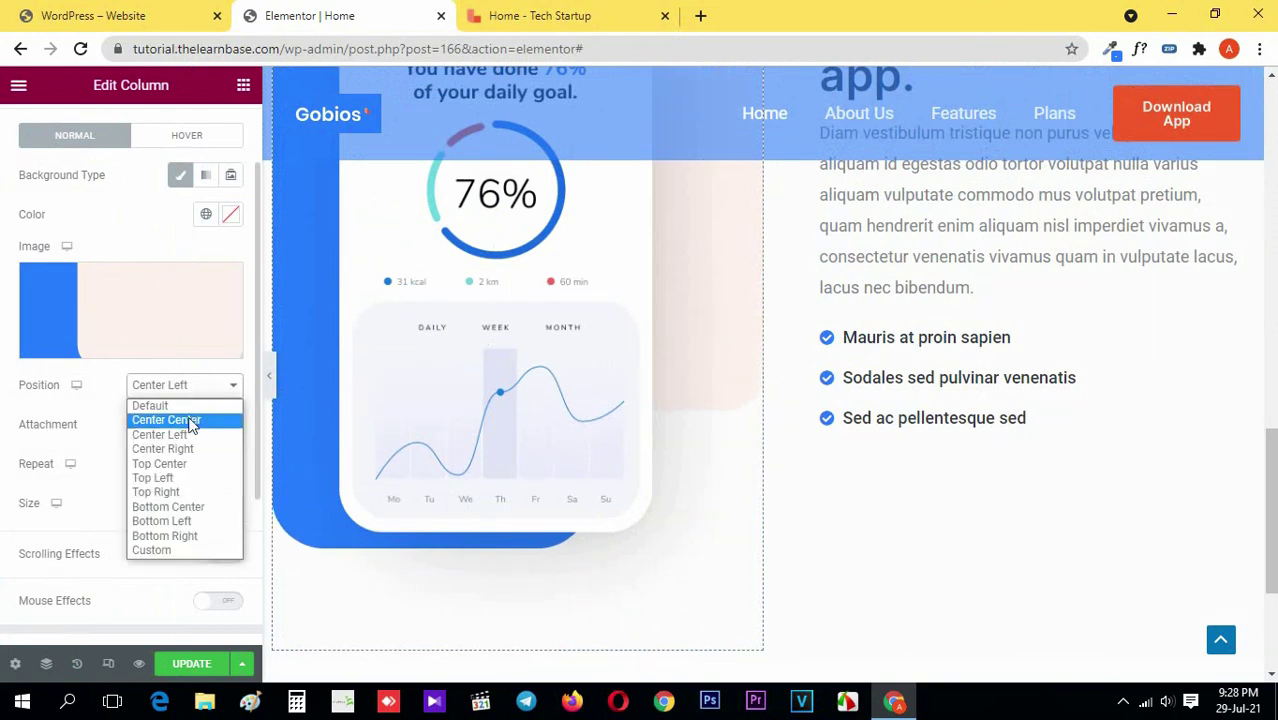
{"action": "left_click", "coordinate": [180, 419]}
{"action": "left_click", "coordinate": [192, 392]}
{"action": "left_click", "coordinate": [192, 406]}
- Set the phone column's background image position to Custom with a Y position of 150 px and compare it with the demo
{"action": "left_click", "coordinate": [189, 390]}
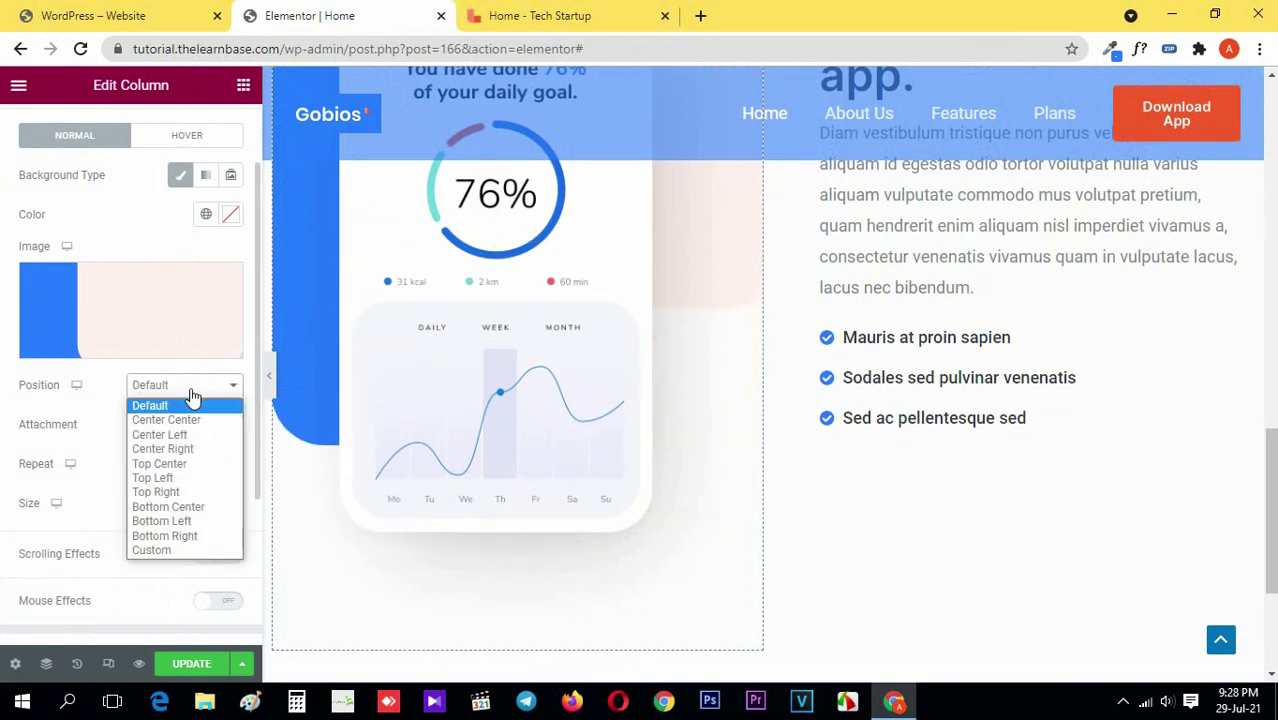
{"action": "left_click", "coordinate": [181, 552]}
{"action": "left_click_drag", "start_coordinate": [100, 508], "coordinate": [116, 515]}
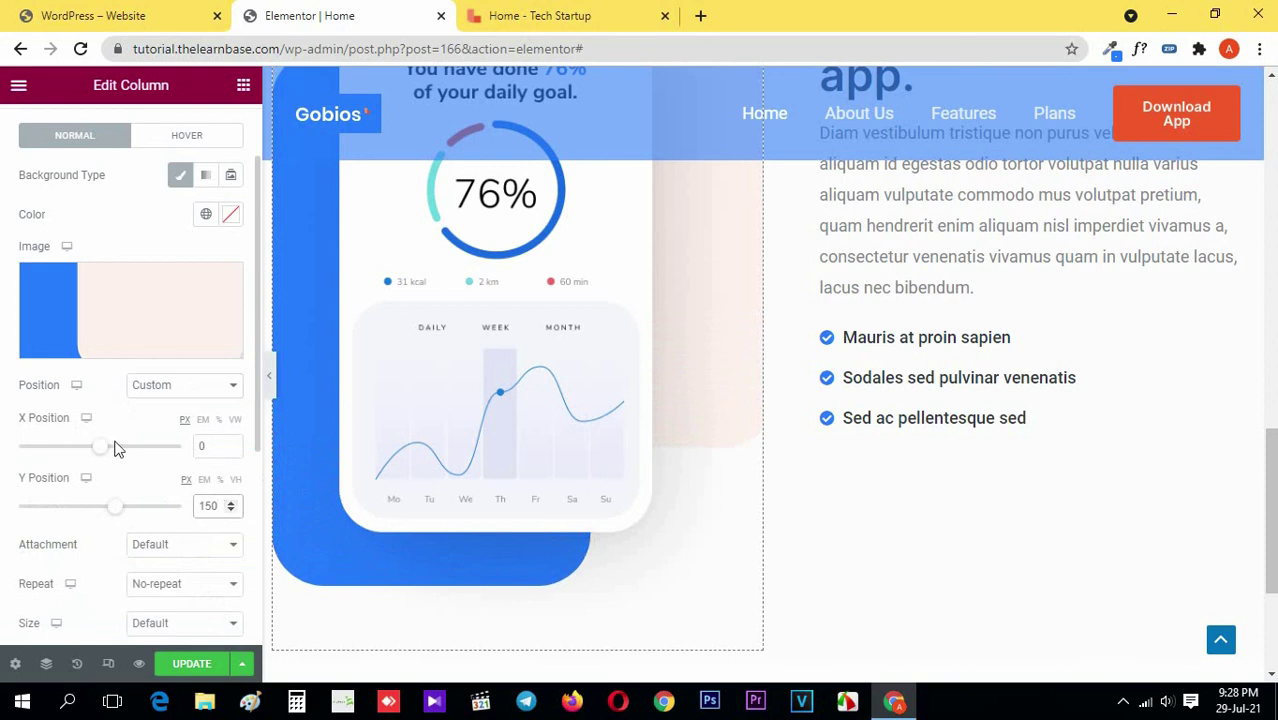
{"action": "left_click", "coordinate": [269, 378]}
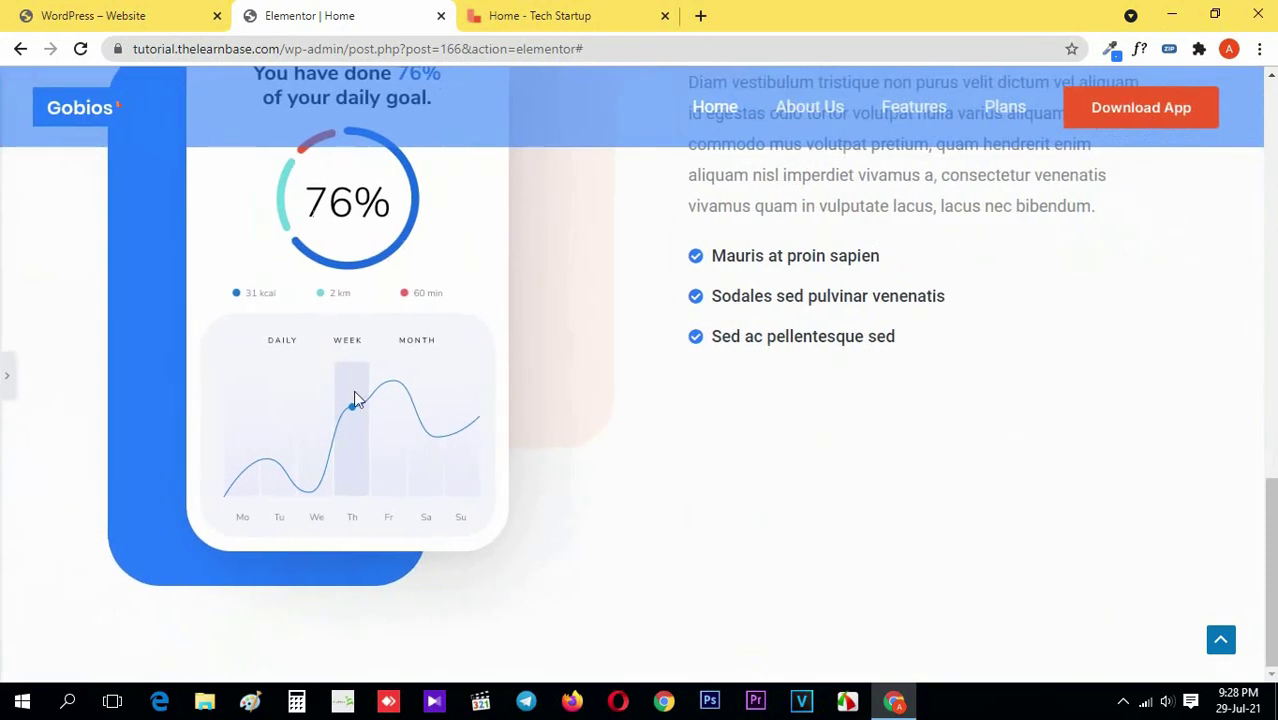
{"action": "left_click", "coordinate": [513, 12]}
{"action": "left_click", "coordinate": [438, 20]}
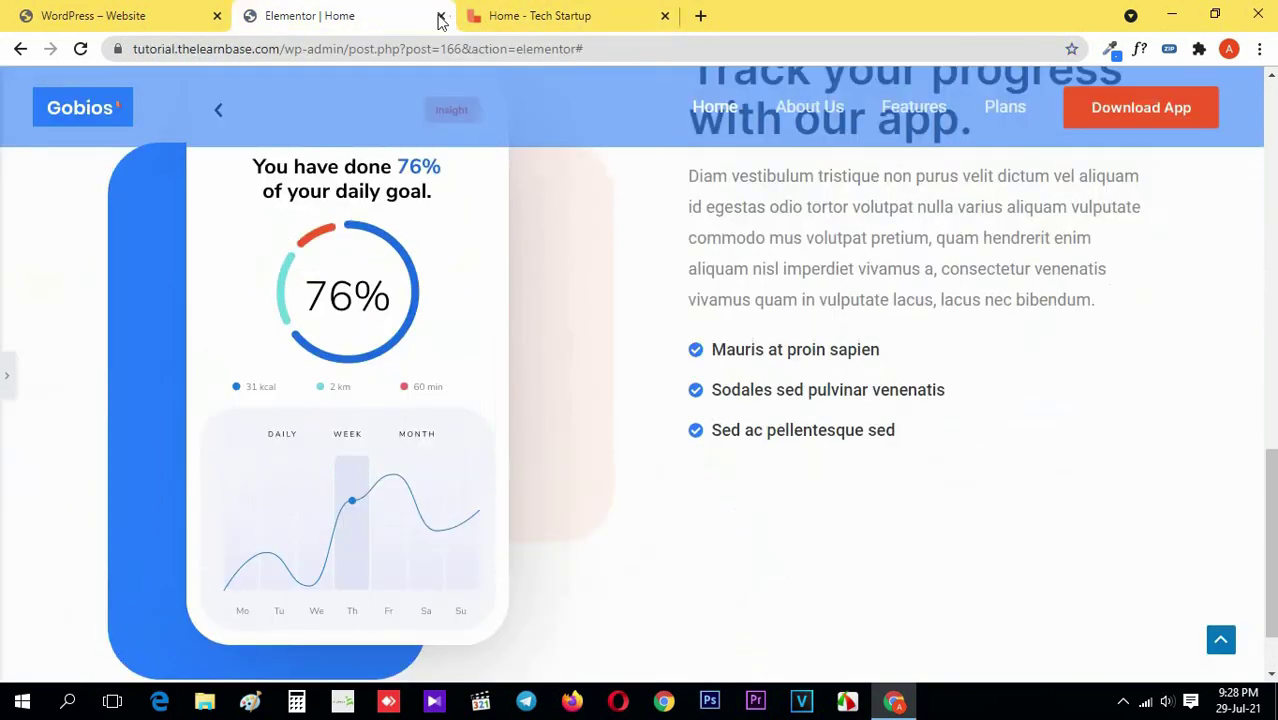
{"action": "scroll", "coordinate": [115, 357], "scroll_direction": "down", "scroll_amount": 1}
- Set the background image's Y position to 160 px and update the page
{"action": "left_click", "coordinate": [6, 378]}
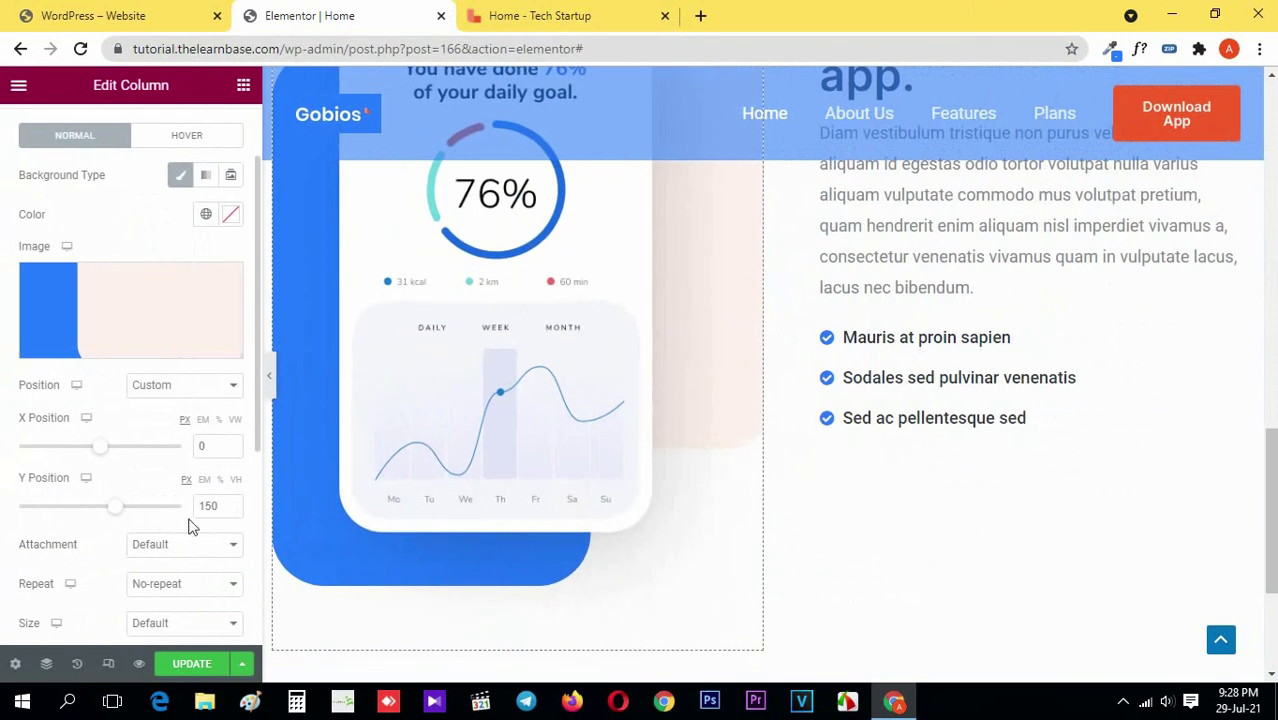
{"action": "type", "text": "6"}
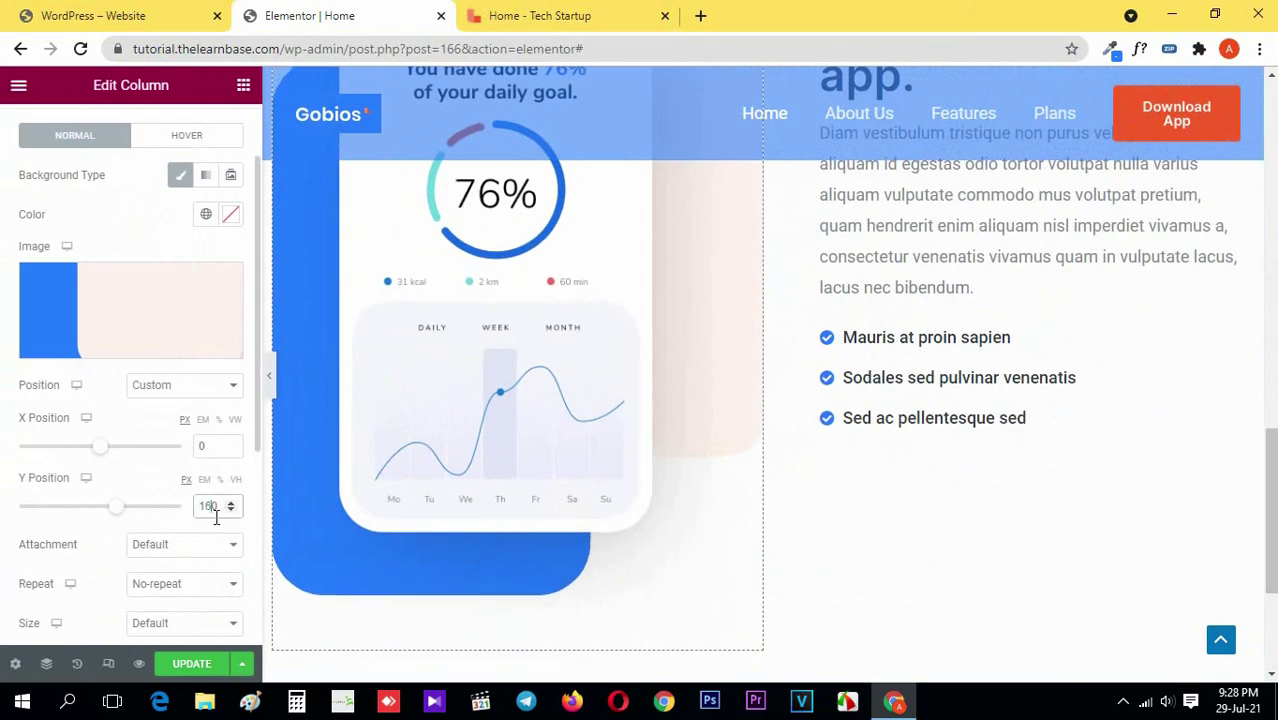
{"action": "scroll", "coordinate": [6, 366], "scroll_direction": "up", "scroll_amount": 1}
{"action": "left_click", "coordinate": [70, 184]}
{"action": "left_click", "coordinate": [243, 85]}
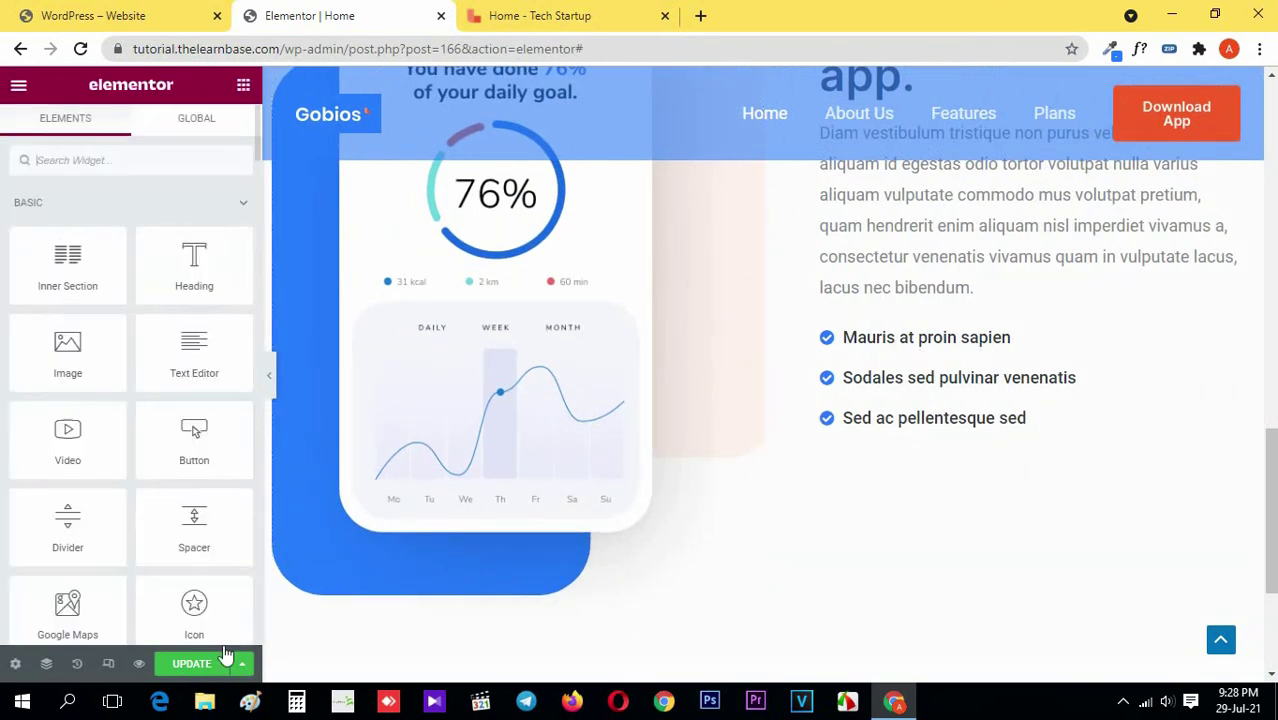
- Compare the Progress Tracker section's background shape and text placement with the demo page
{"action": "scroll", "coordinate": [418, 573], "scroll_direction": "up", "scroll_amount": 2}
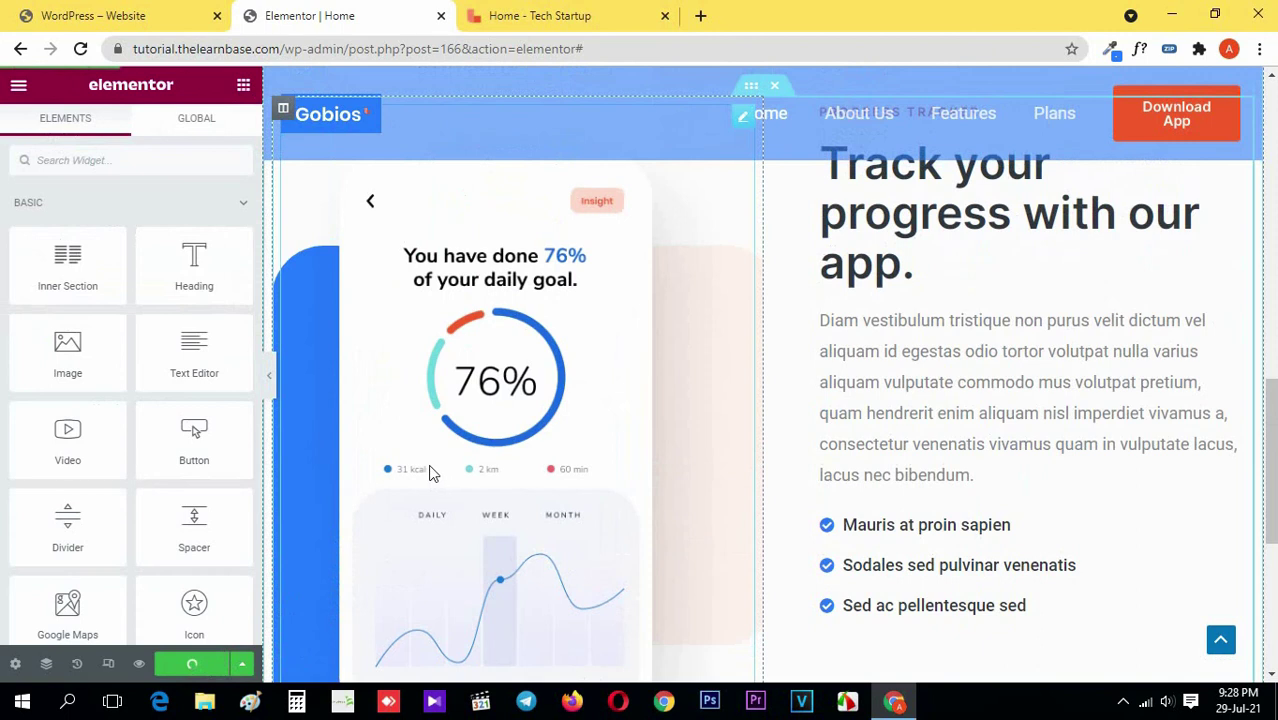
{"action": "left_click", "coordinate": [269, 377]}
{"action": "left_click", "coordinate": [540, 15]}
{"action": "left_click", "coordinate": [320, 15]}
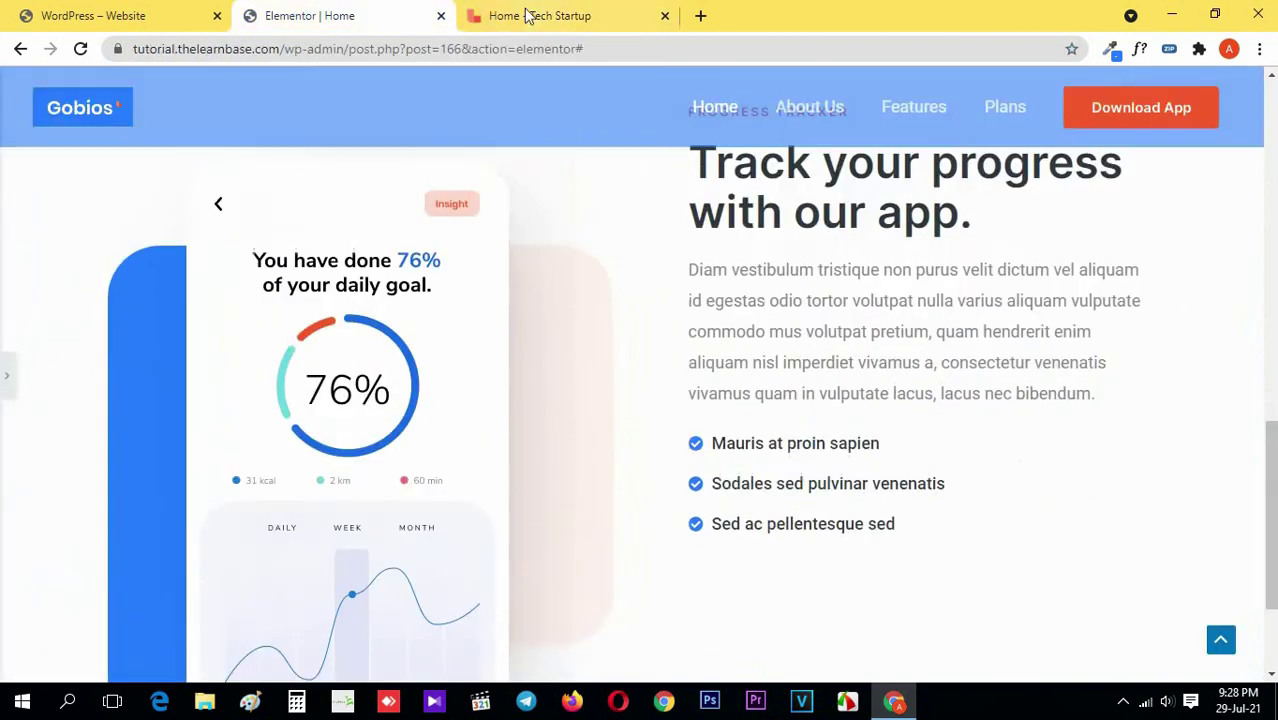
{"action": "left_click", "coordinate": [577, 8]}
{"action": "left_click", "coordinate": [403, 8]}
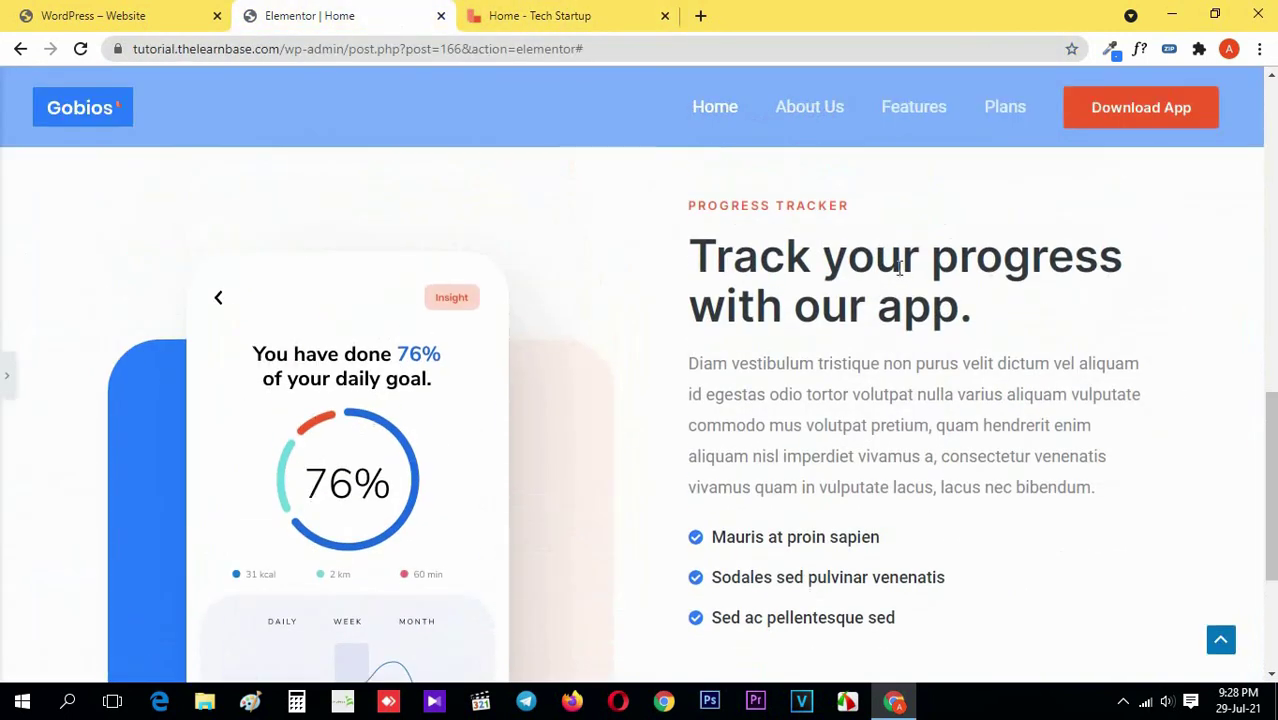
{"action": "left_click", "coordinate": [500, 14]}
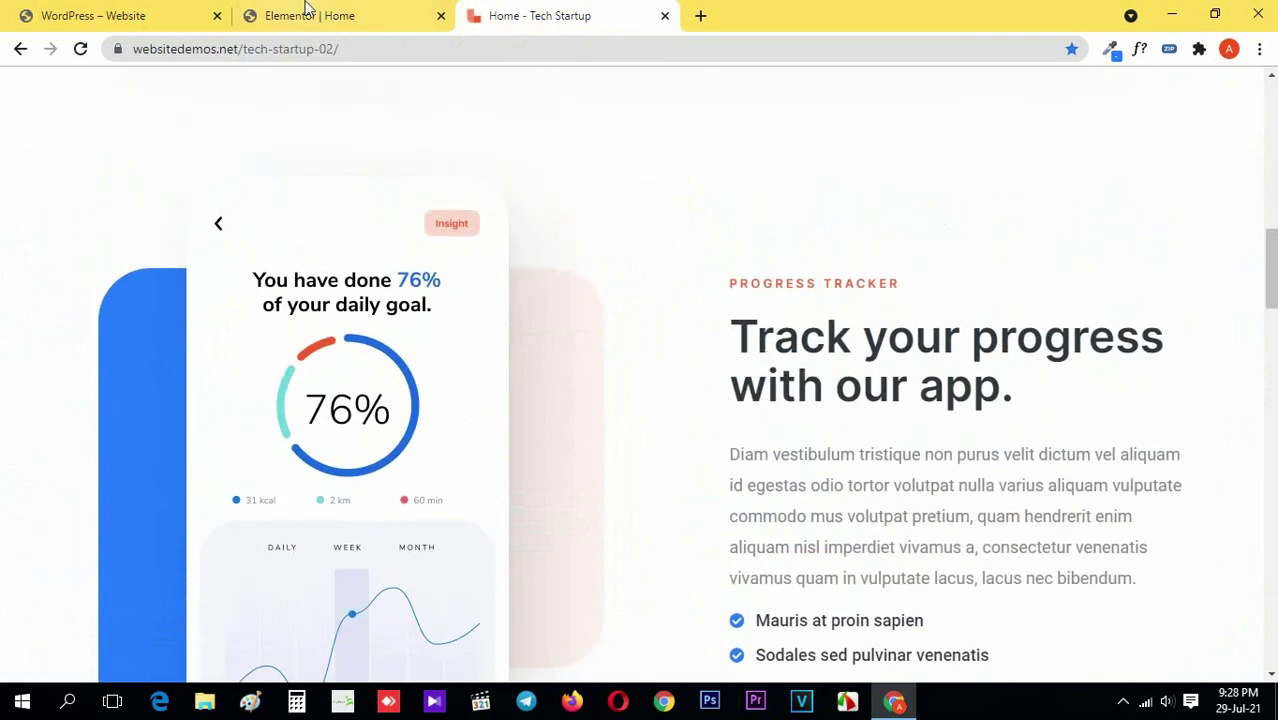
- Set the Progress Tracker inner section's vertical alignment to Middle
{"action": "left_click", "coordinate": [307, 8]}
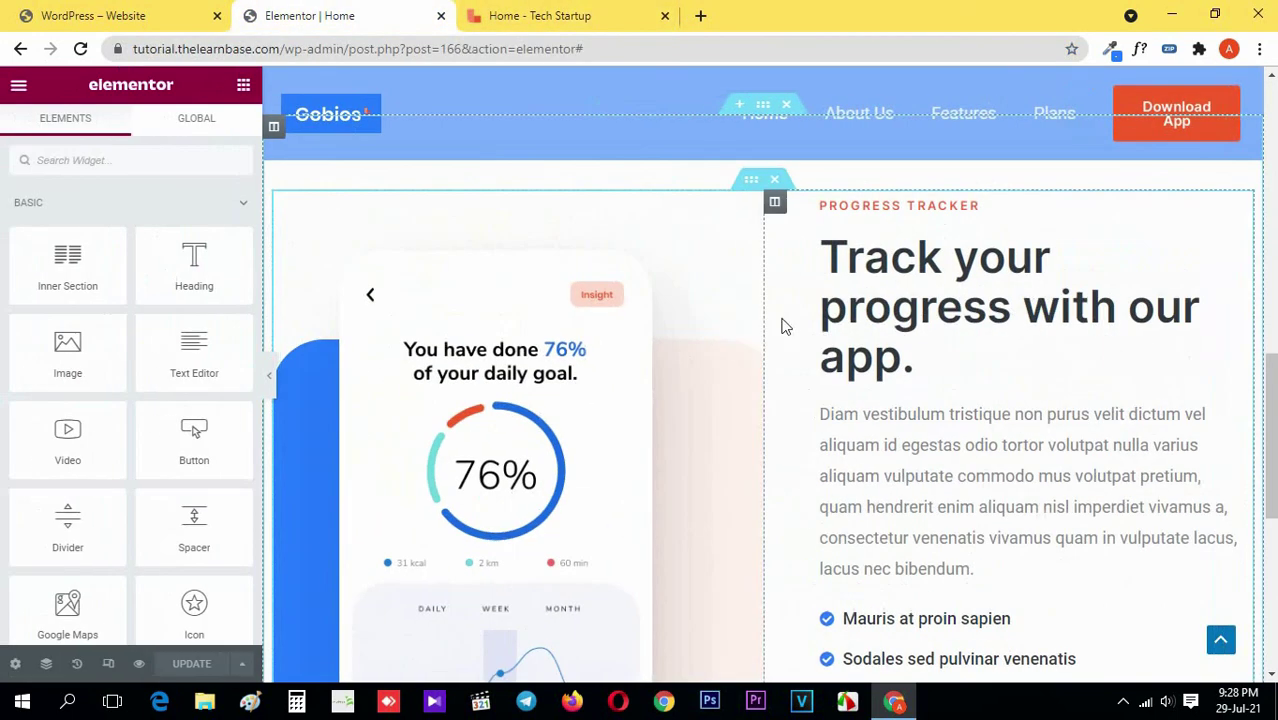
{"action": "left_click", "coordinate": [752, 184]}
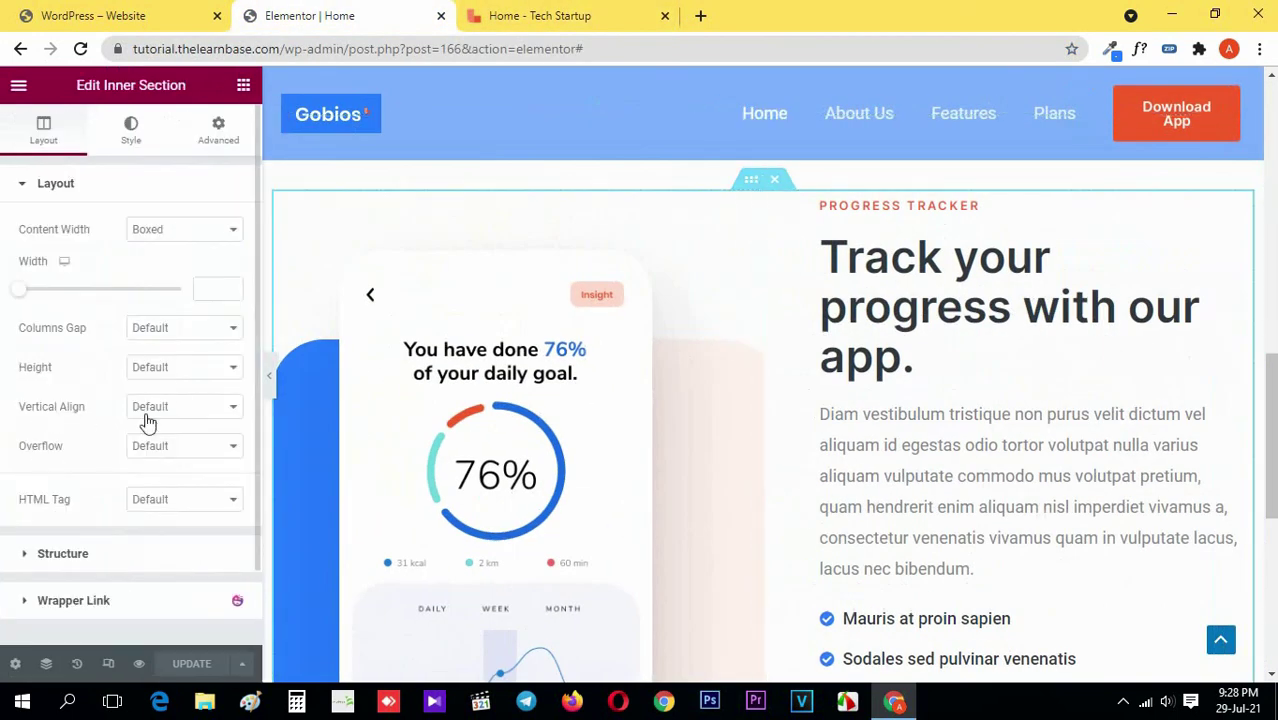
{"action": "left_click", "coordinate": [196, 414]}
{"action": "left_click", "coordinate": [193, 456]}
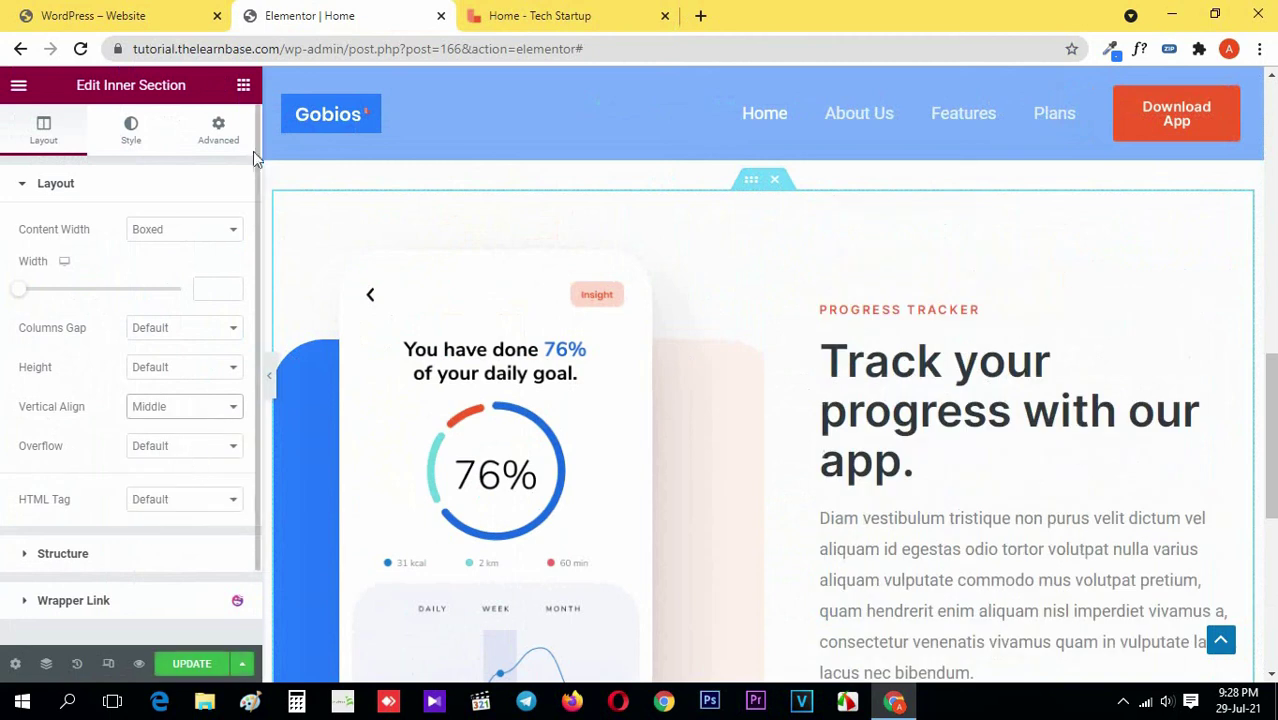
- Compare the vertical and horizontal placement of the Progress Tracker text with the demo
{"action": "left_click", "coordinate": [272, 390]}
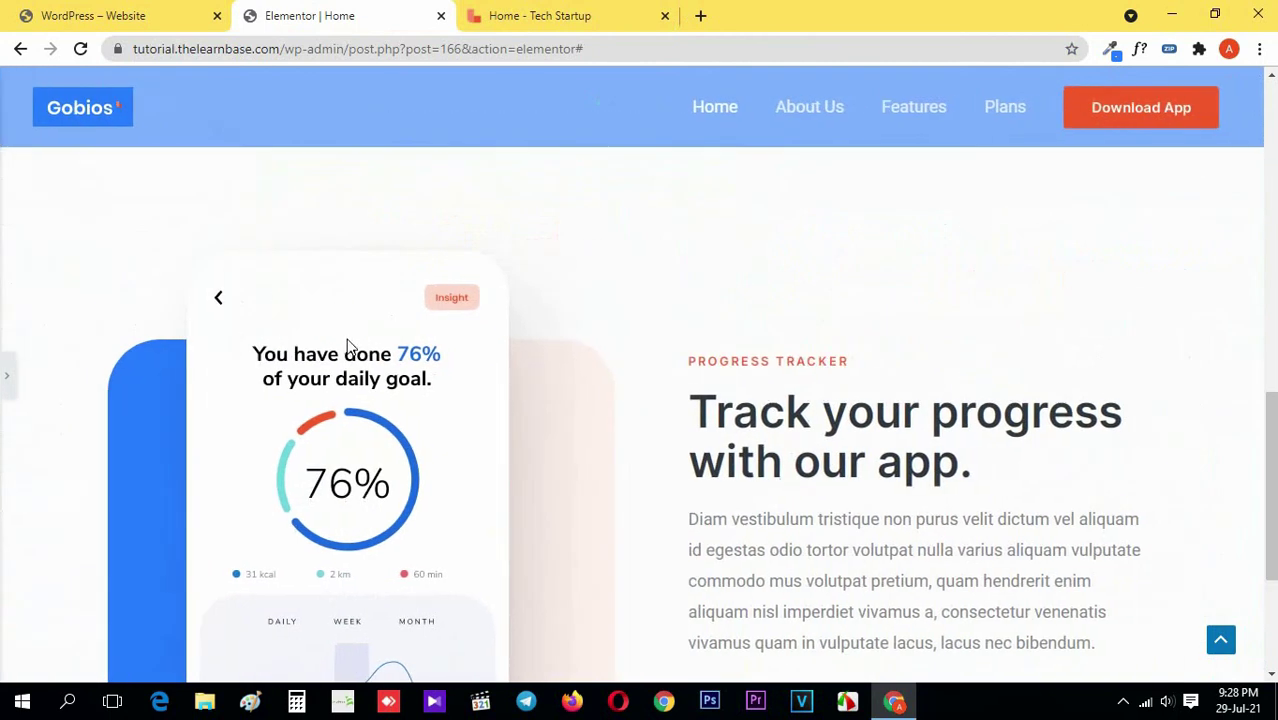
{"action": "left_click", "coordinate": [528, 15]}
{"action": "scroll", "coordinate": [471, 233], "scroll_direction": "down", "scroll_amount": 2}
{"action": "scroll", "coordinate": [427, 177], "scroll_direction": "up", "scroll_amount": 1}
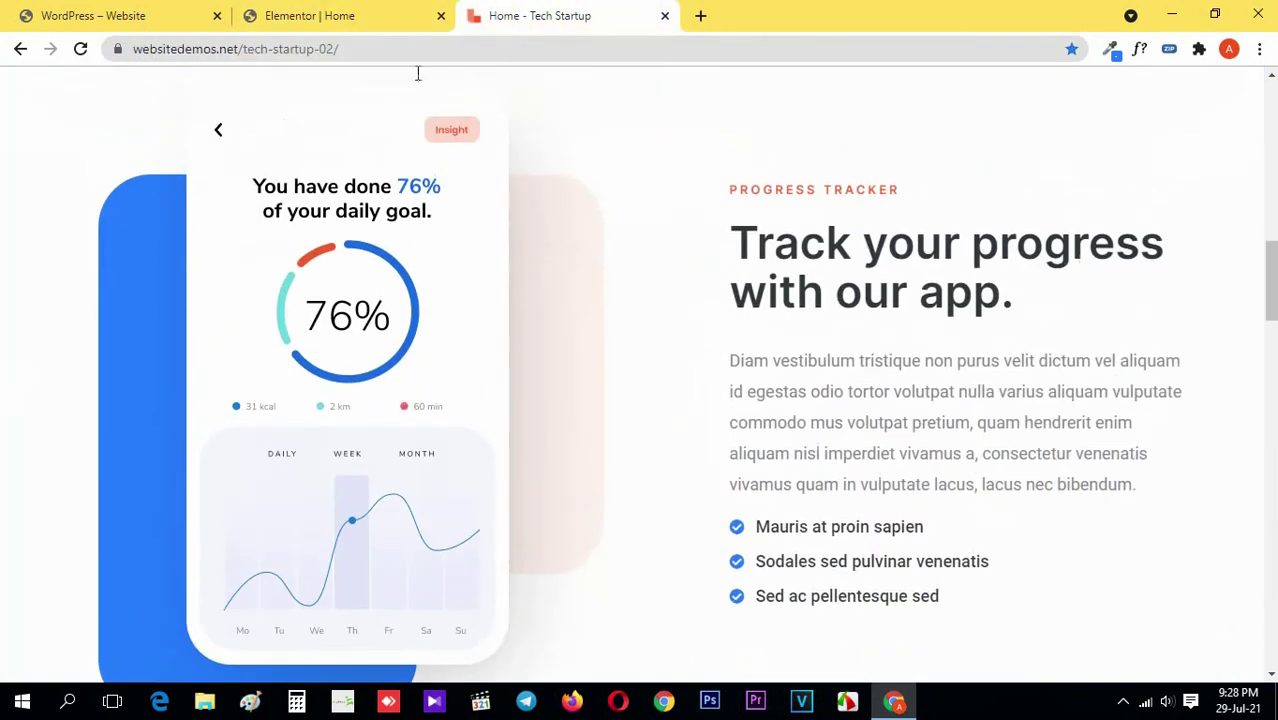
{"action": "left_click", "coordinate": [400, 12]}
{"action": "left_click", "coordinate": [505, 8]}
{"action": "left_click", "coordinate": [414, 12]}
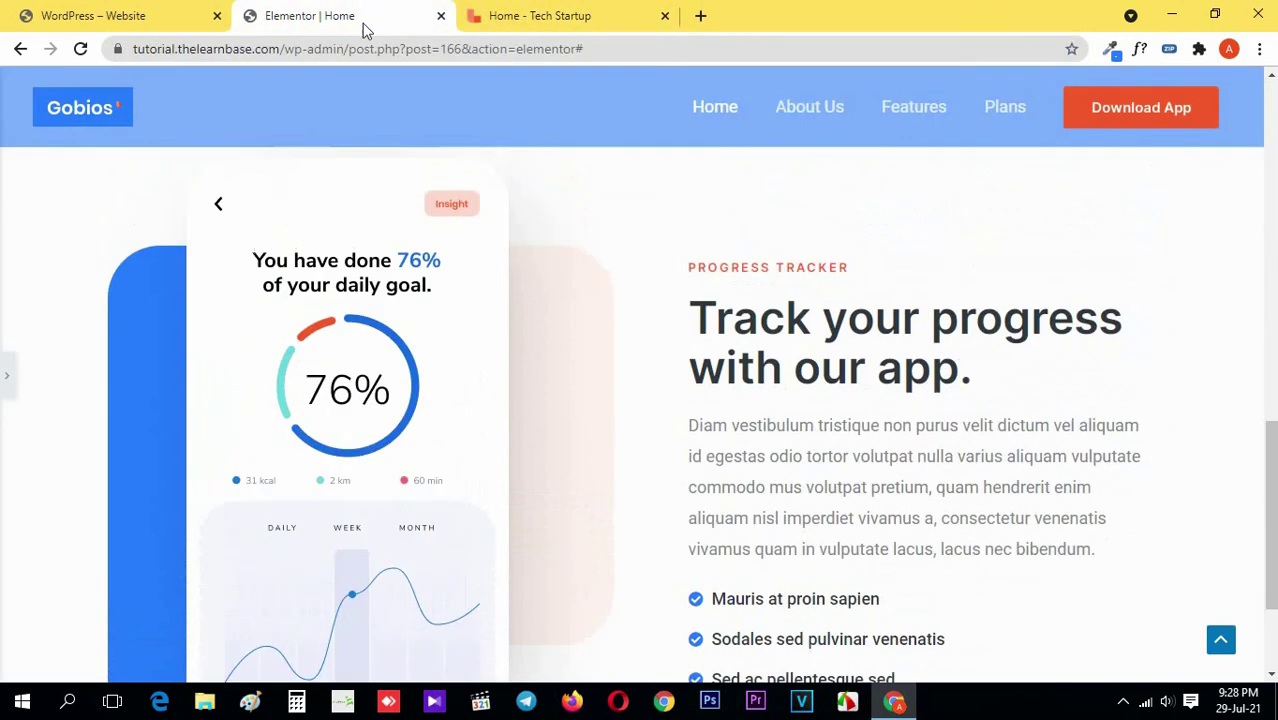
{"action": "left_click", "coordinate": [5, 375]}
{"action": "left_click", "coordinate": [620, 12]}
{"action": "left_click", "coordinate": [394, 14]}
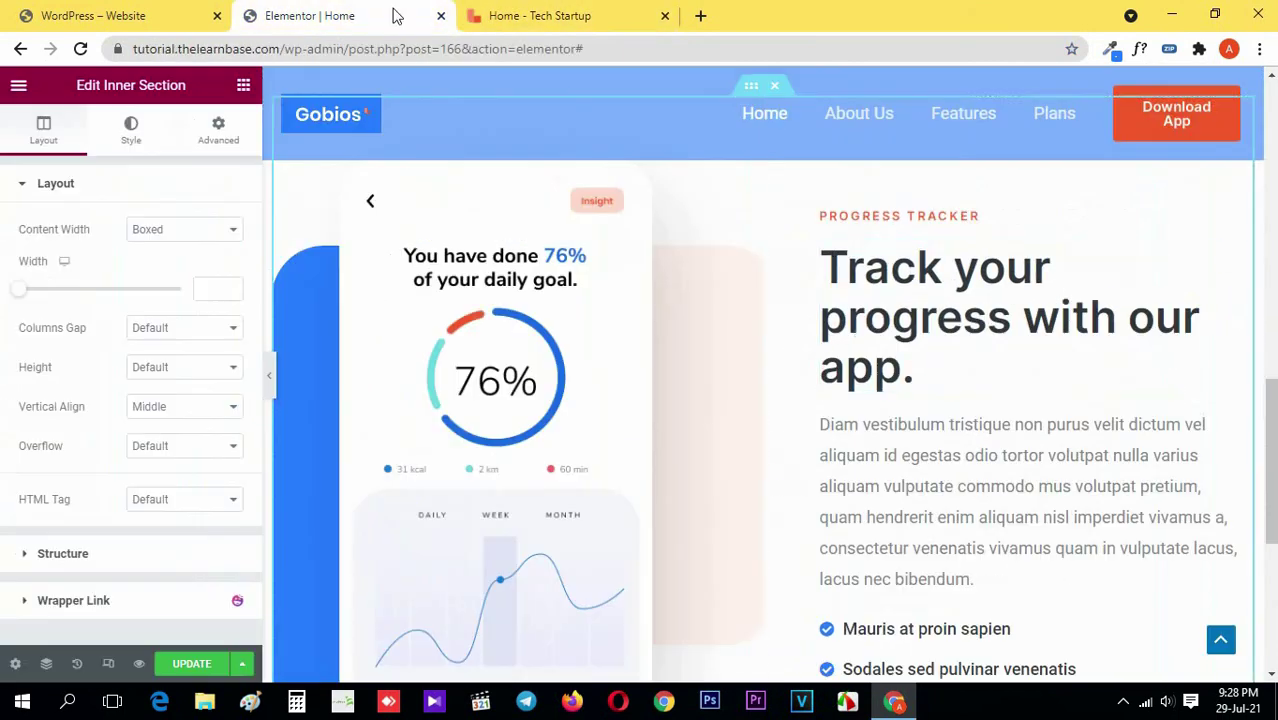
- Set the Progress Tracker text column's left margin to 80 px and check it against the demo
{"action": "left_click", "coordinate": [775, 203]}
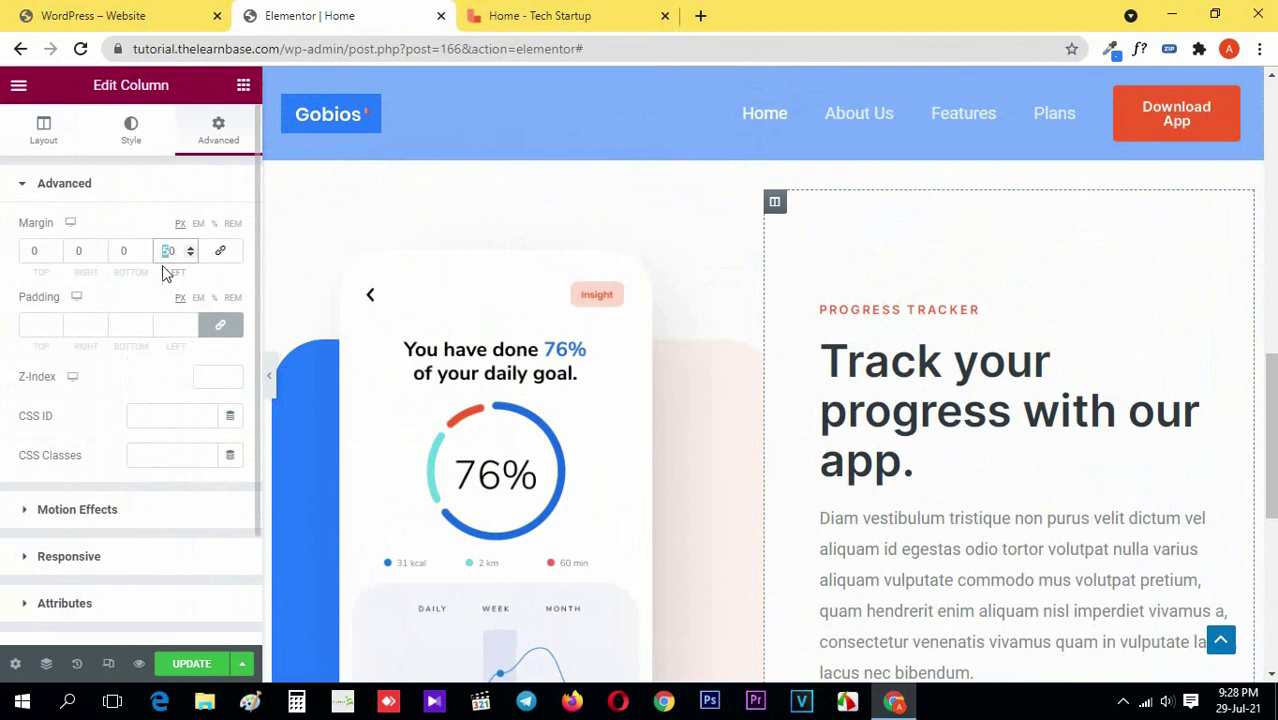
{"action": "left_click", "coordinate": [269, 376]}
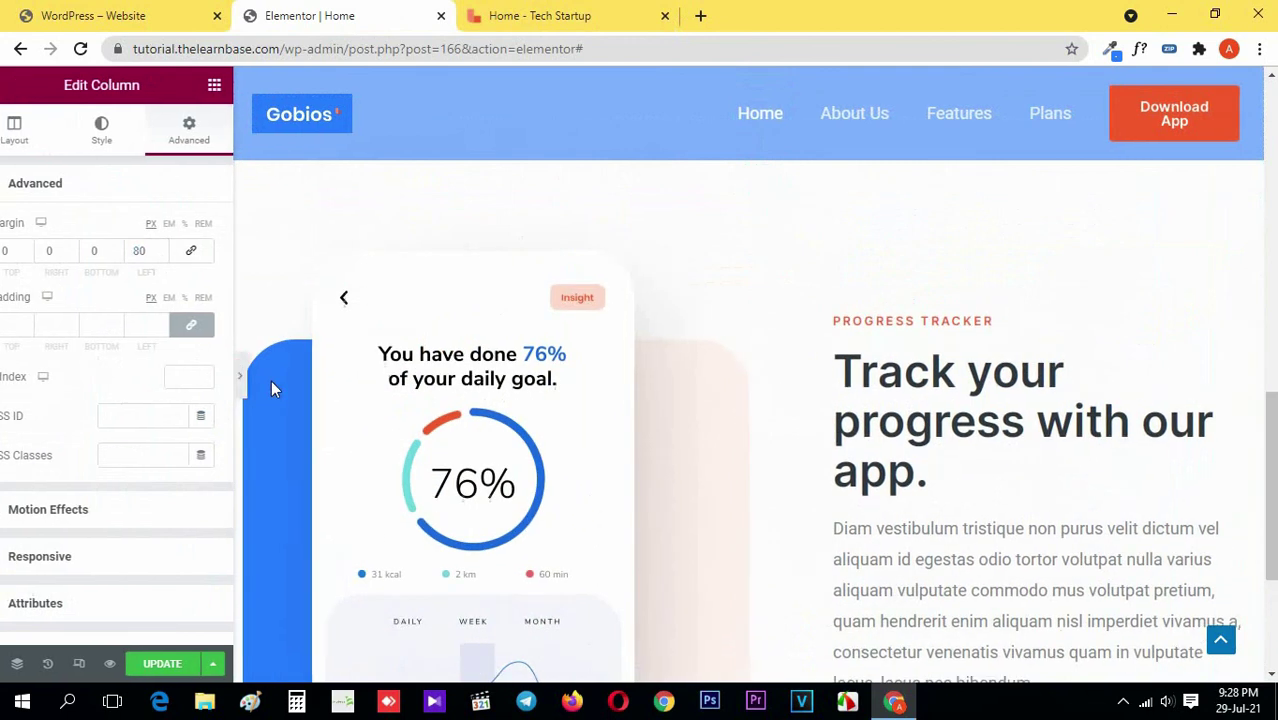
{"action": "left_click", "coordinate": [487, 13]}
{"action": "left_click", "coordinate": [420, 12]}
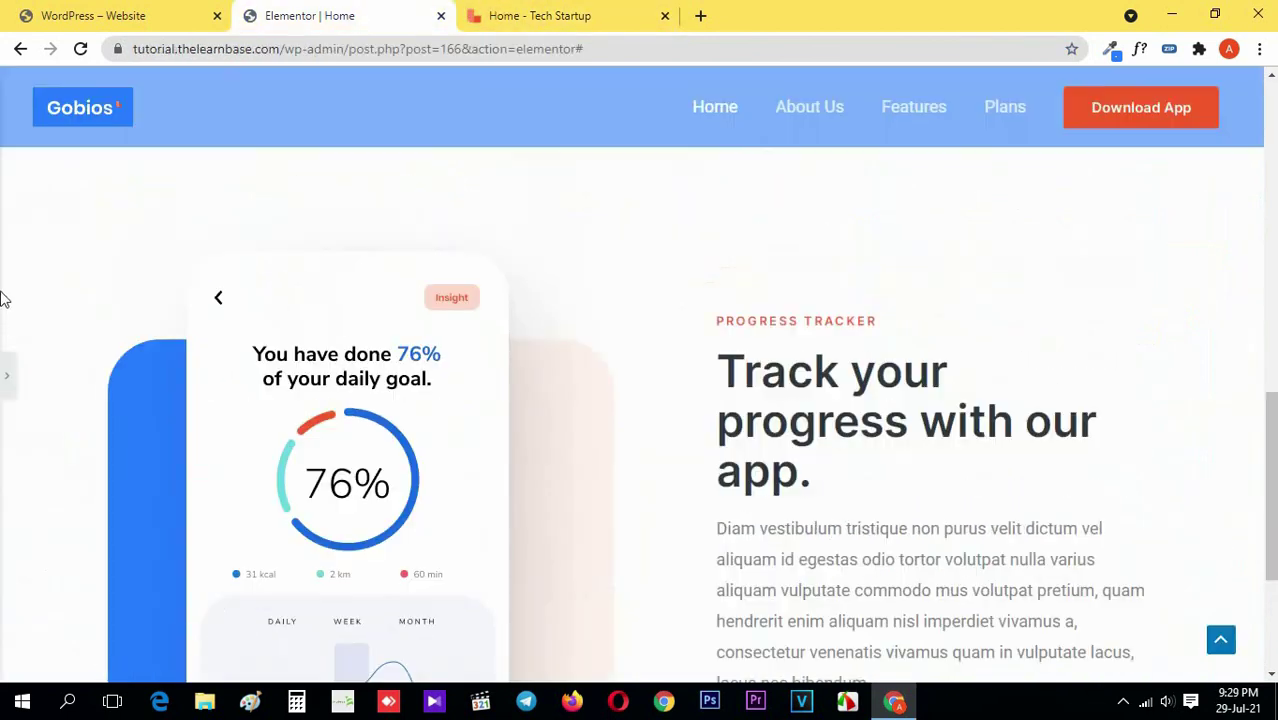
- Lower the text column's left margin to 70 px and slightly further, and compare its position with the demo
{"action": "left_click", "coordinate": [6, 373]}
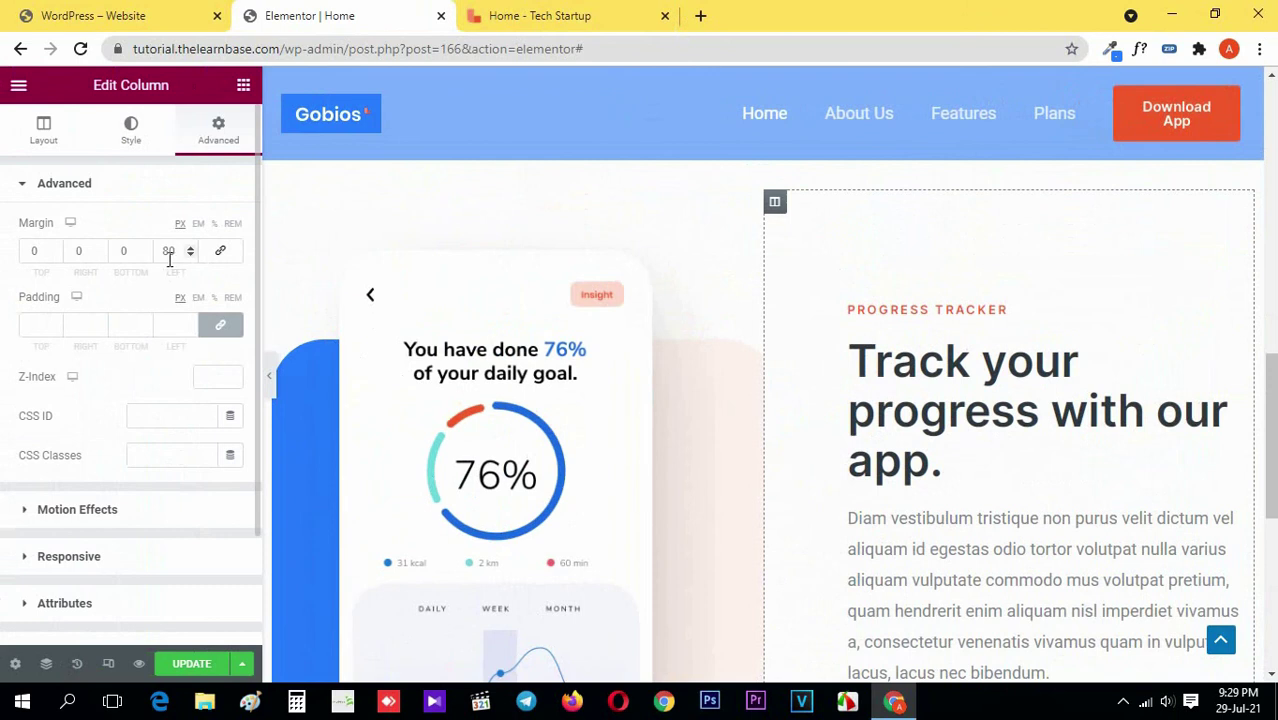
{"action": "type", "text": "7"}
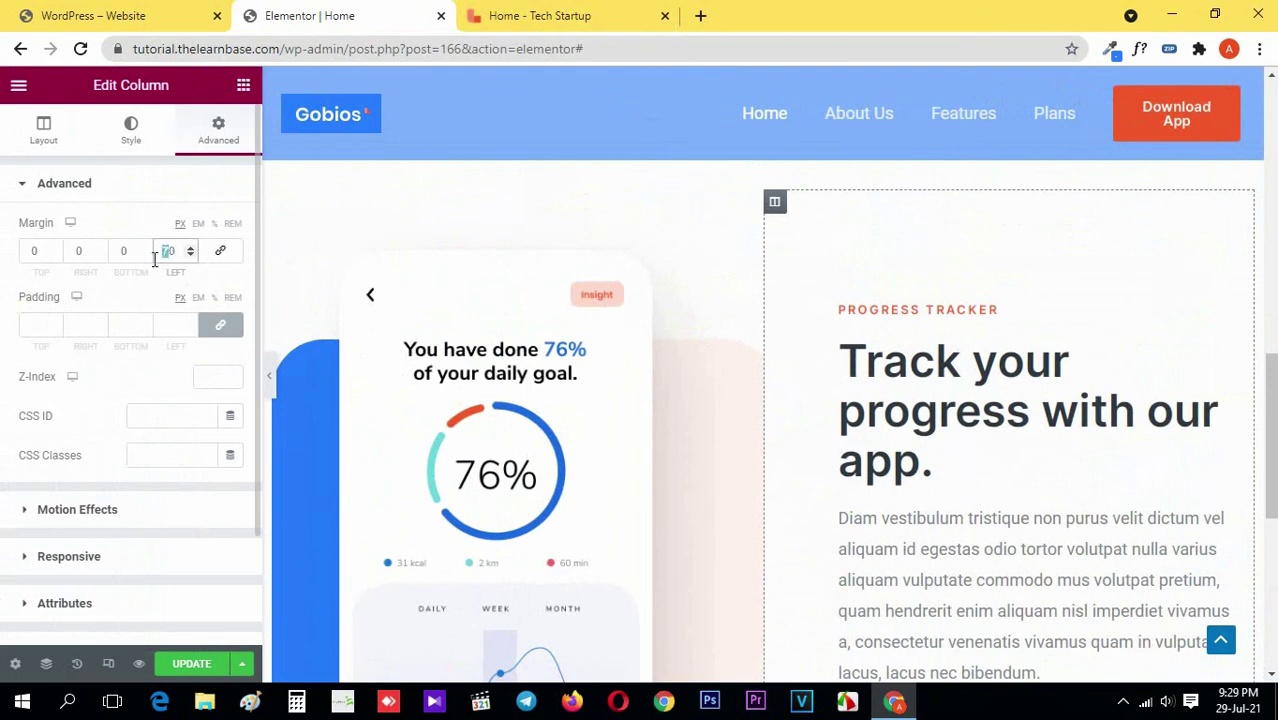
{"action": "left_click", "coordinate": [268, 376]}
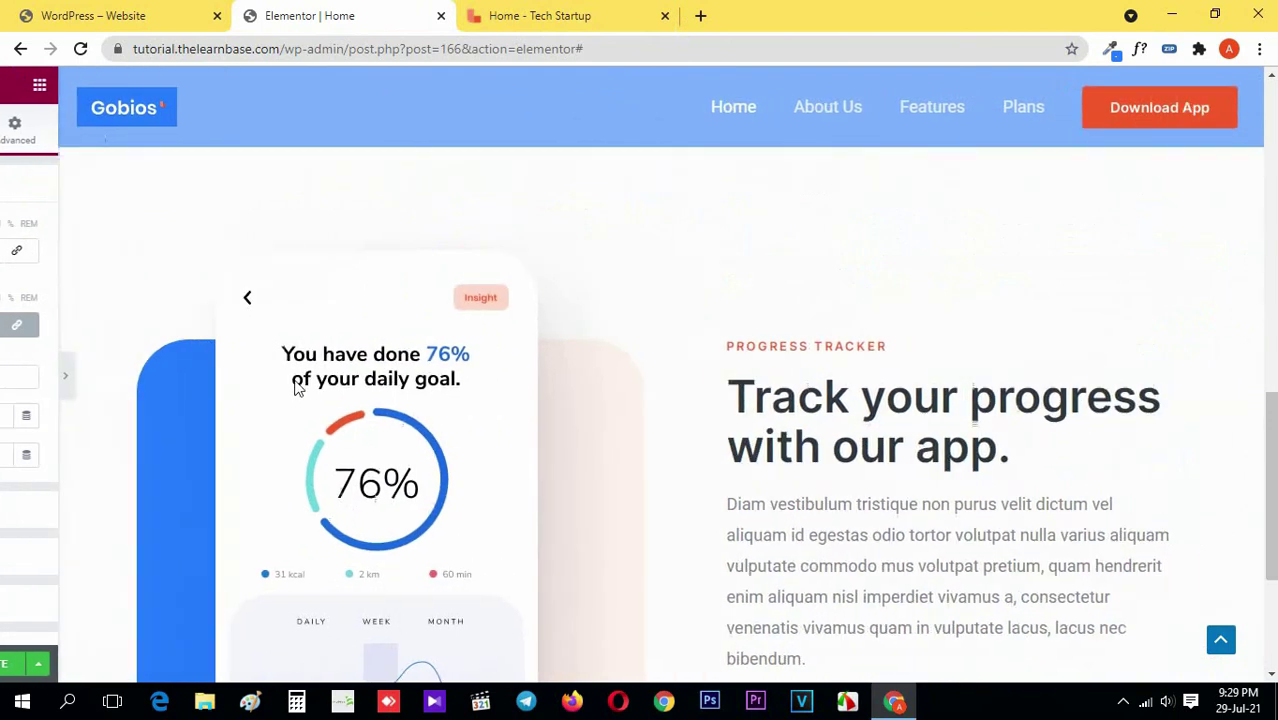
{"action": "scroll", "coordinate": [295, 394], "scroll_direction": "down", "scroll_amount": 1}
{"action": "left_click", "coordinate": [558, 8]}
{"action": "left_click", "coordinate": [415, 9]}
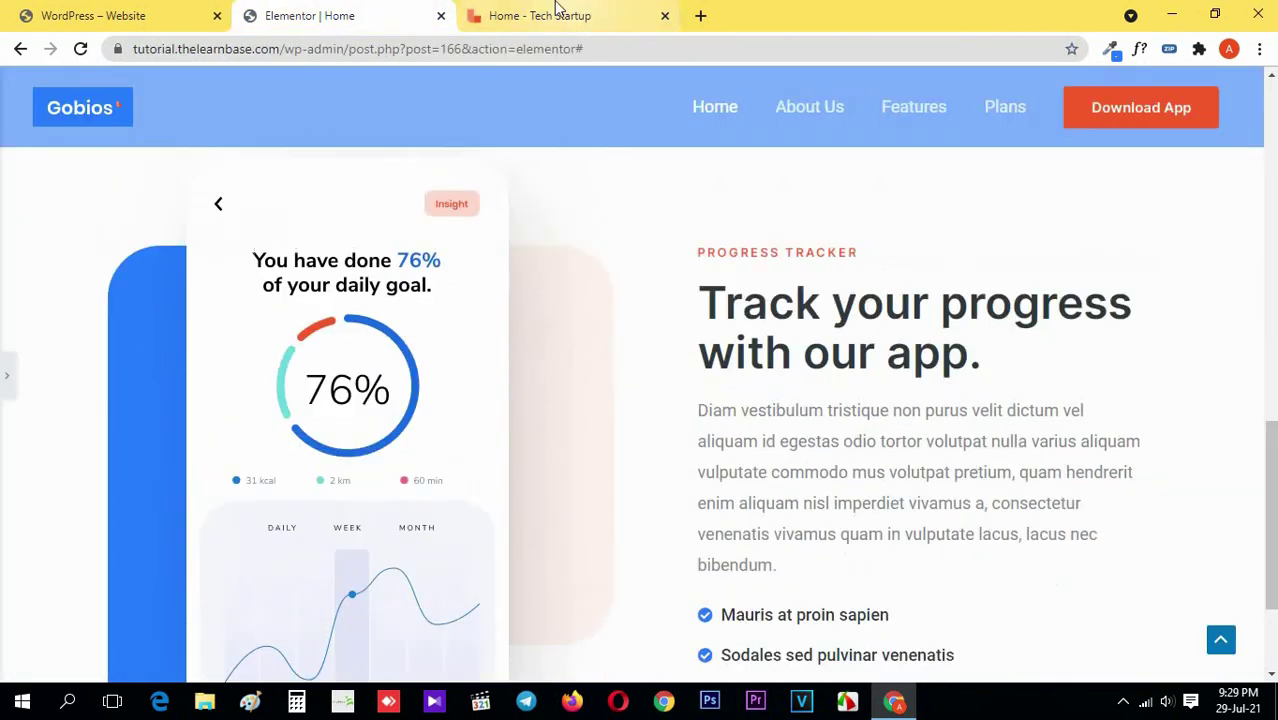
- Recheck the Progress Tracker text column's position against the demo and save the page
{"action": "left_click", "coordinate": [558, 8]}
{"action": "left_click", "coordinate": [428, 8]}
{"action": "left_click", "coordinate": [633, 8]}
{"action": "left_click", "coordinate": [437, 8]}
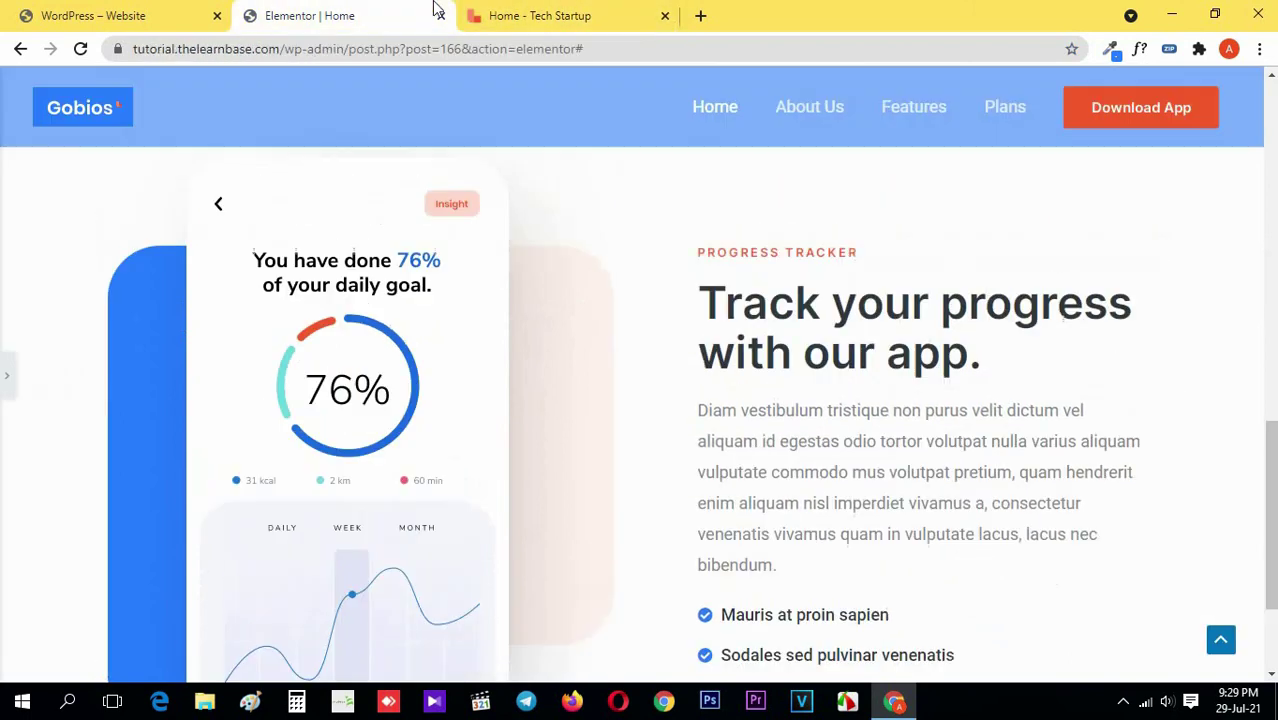
{"action": "left_click", "coordinate": [8, 377]}
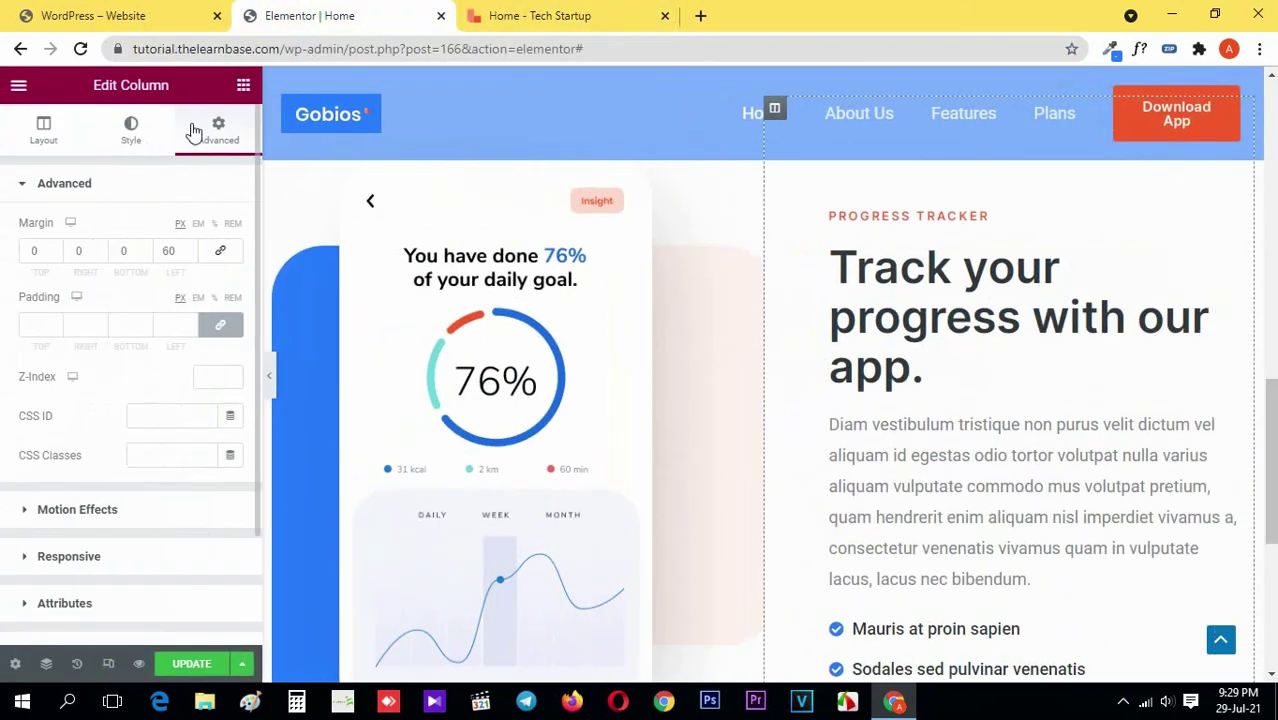
{"action": "left_click", "coordinate": [192, 665]}
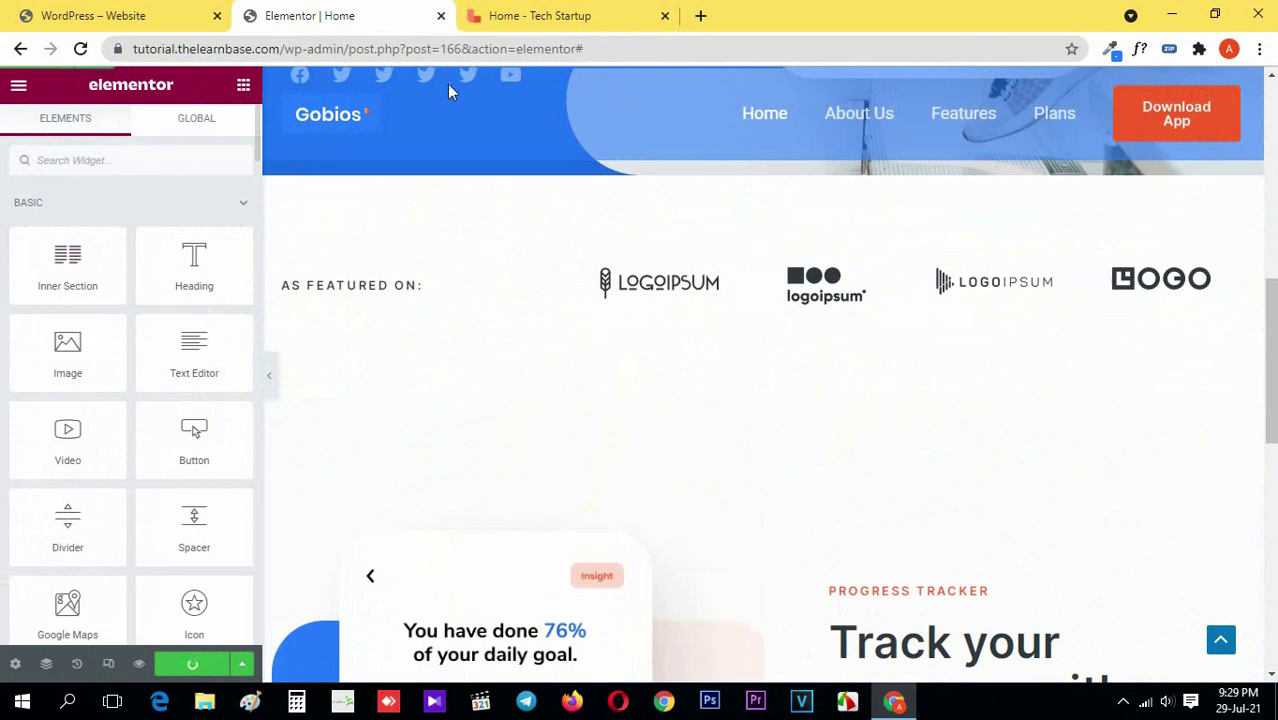
- Add a 100 px spacer below the Progress Tracker inner section, checking the demo's spacing, and save the page
{"action": "left_click", "coordinate": [540, 15]}
{"action": "scroll", "coordinate": [553, 399], "scroll_direction": "up", "scroll_amount": 3}
{"action": "scroll", "coordinate": [645, 450], "scroll_direction": "up", "scroll_amount": 1}
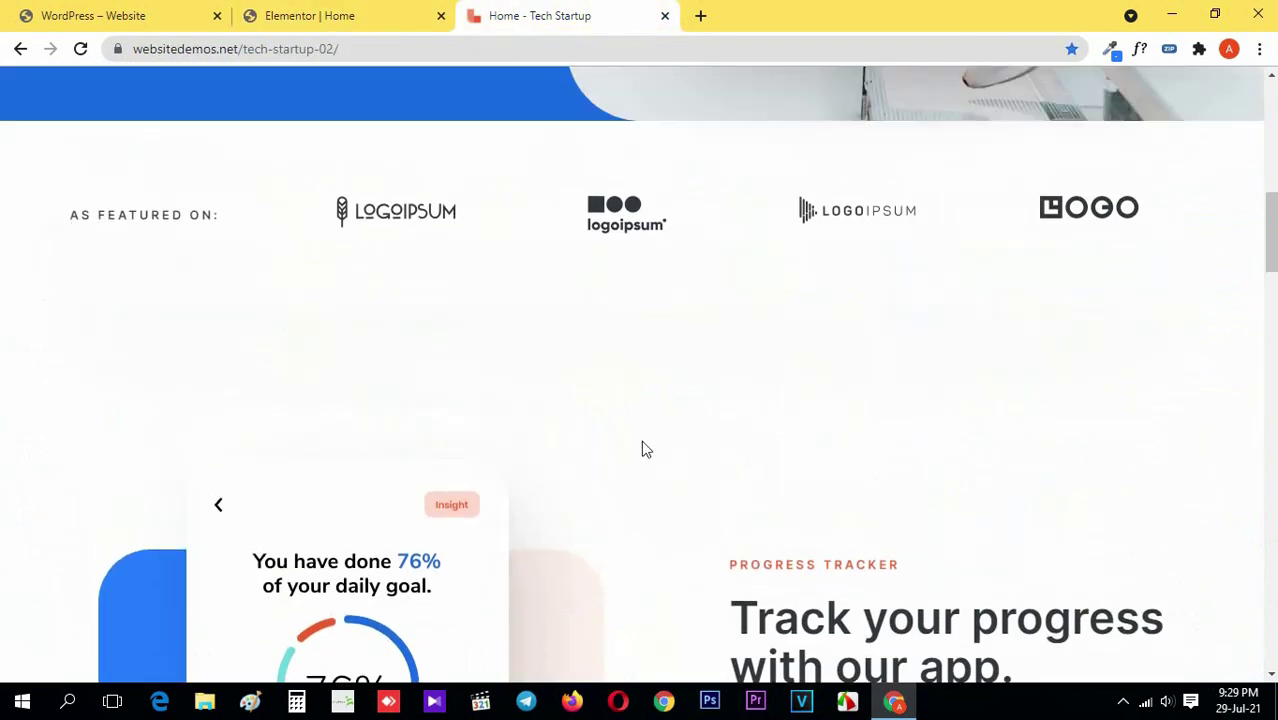
{"action": "scroll", "coordinate": [600, 460], "scroll_direction": "down", "scroll_amount": 2}
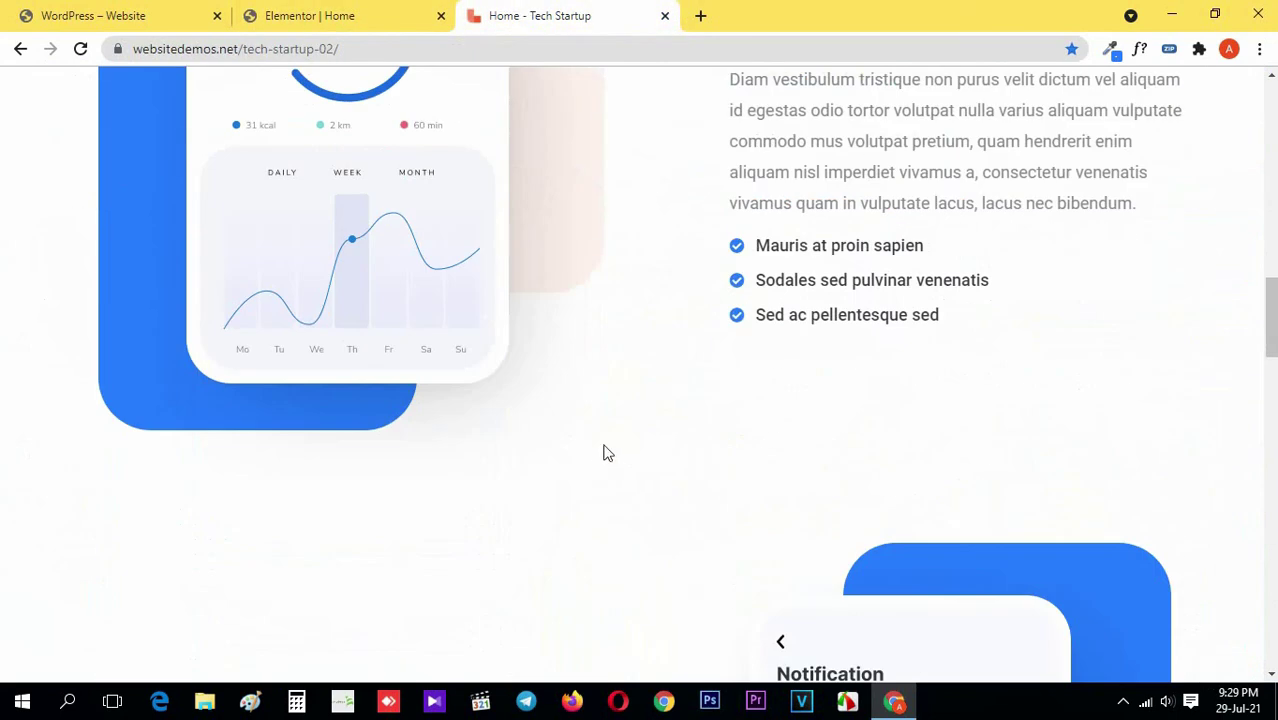
{"action": "left_click", "coordinate": [434, 12]}
{"action": "scroll", "coordinate": [599, 390], "scroll_direction": "down", "scroll_amount": 5}
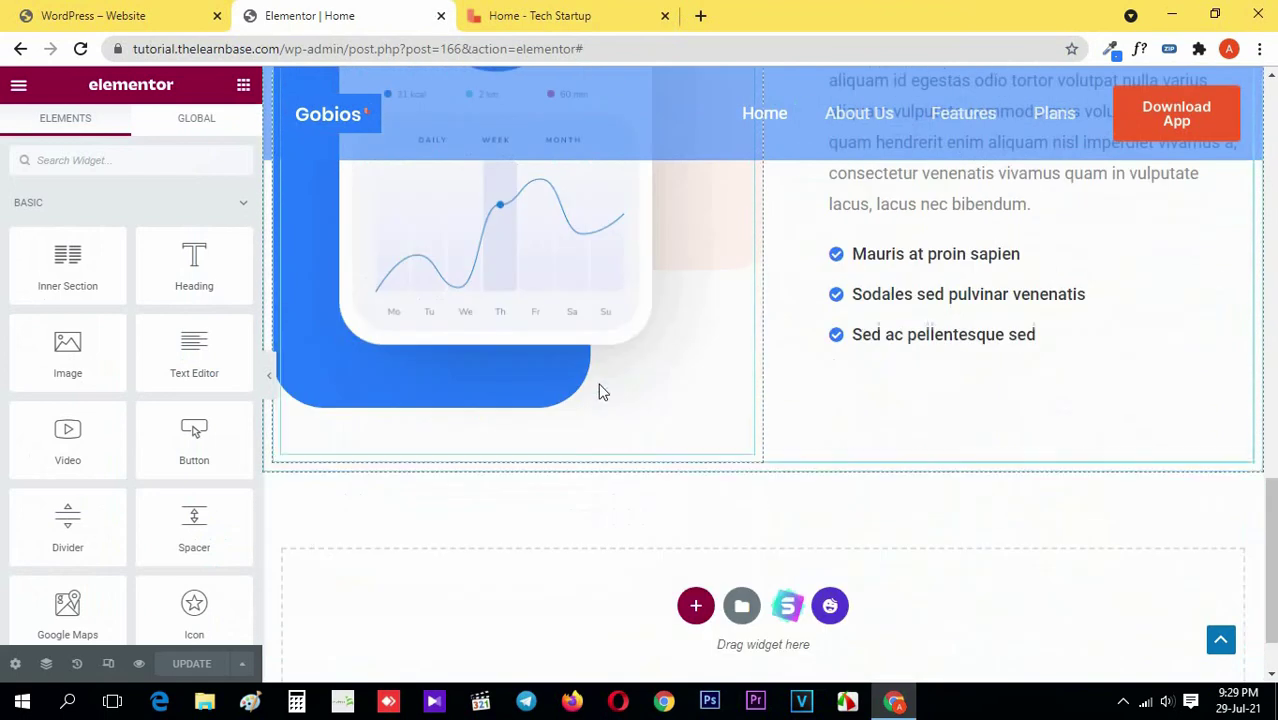
{"action": "left_click_drag", "start_coordinate": [242, 548], "coordinate": [773, 448]}
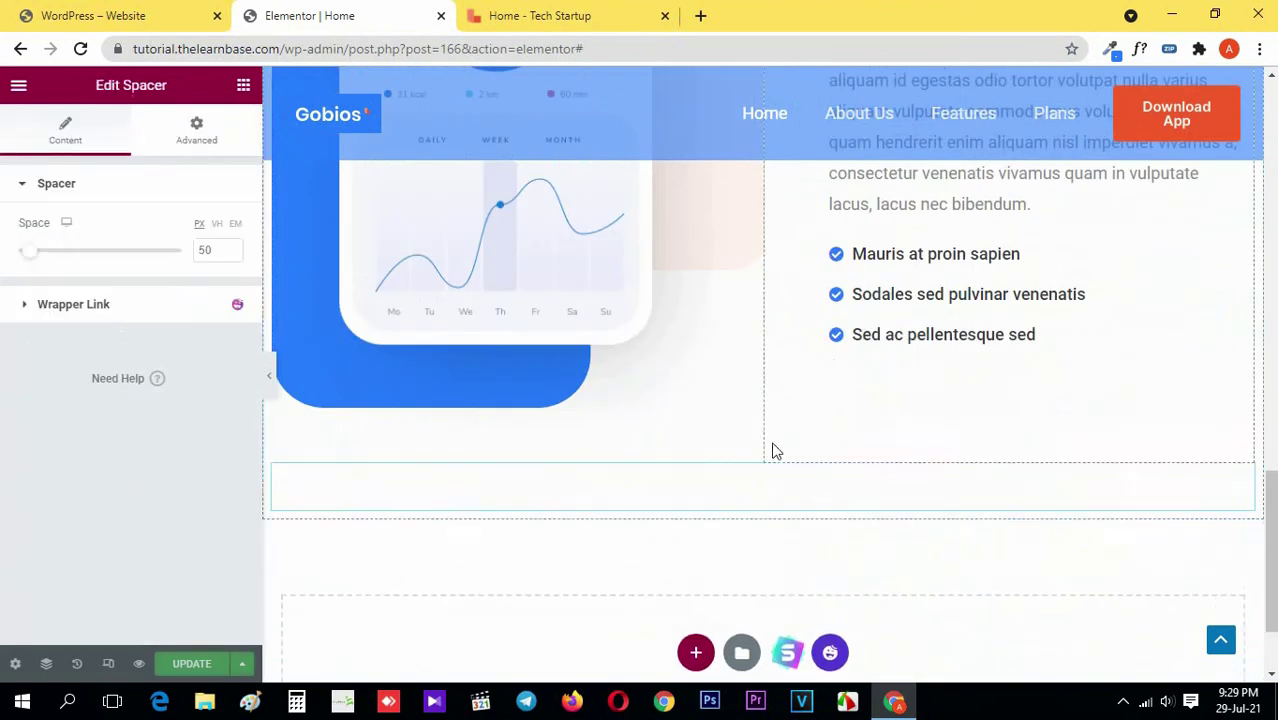
{"action": "double_click", "coordinate": [201, 251]}
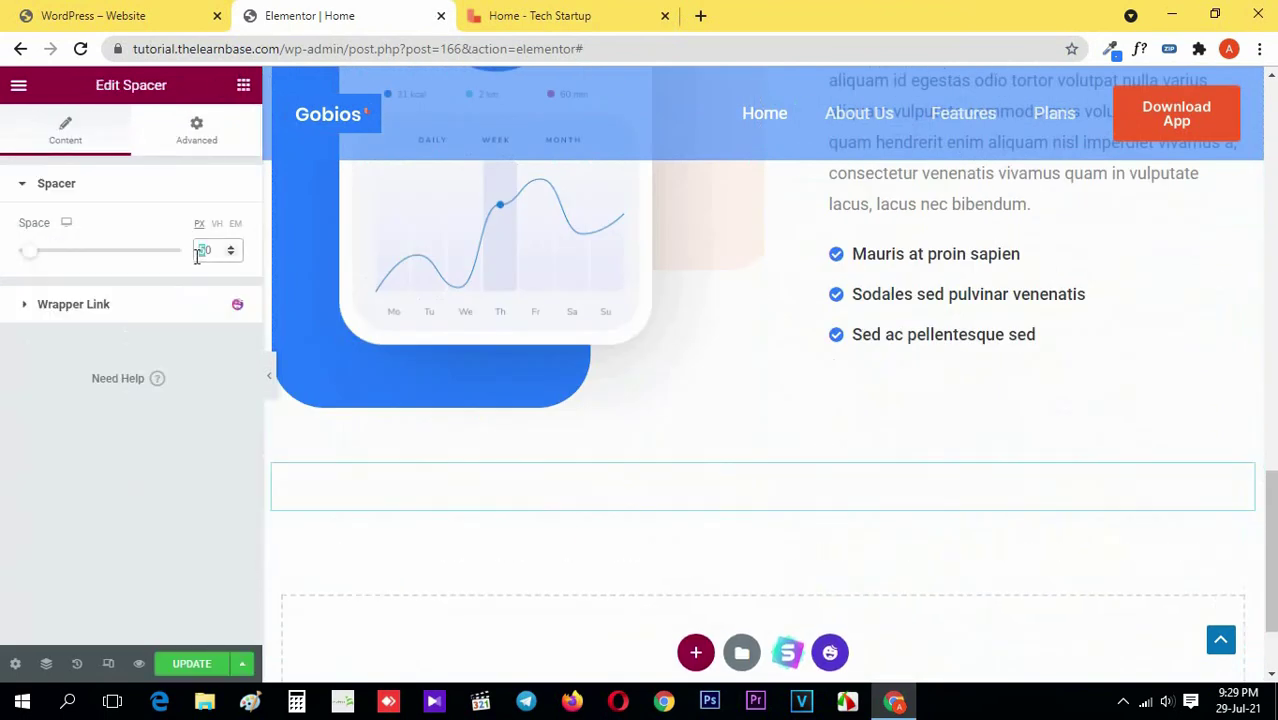
{"action": "type", "text": "100"}
{"action": "left_click", "coordinate": [190, 665]}
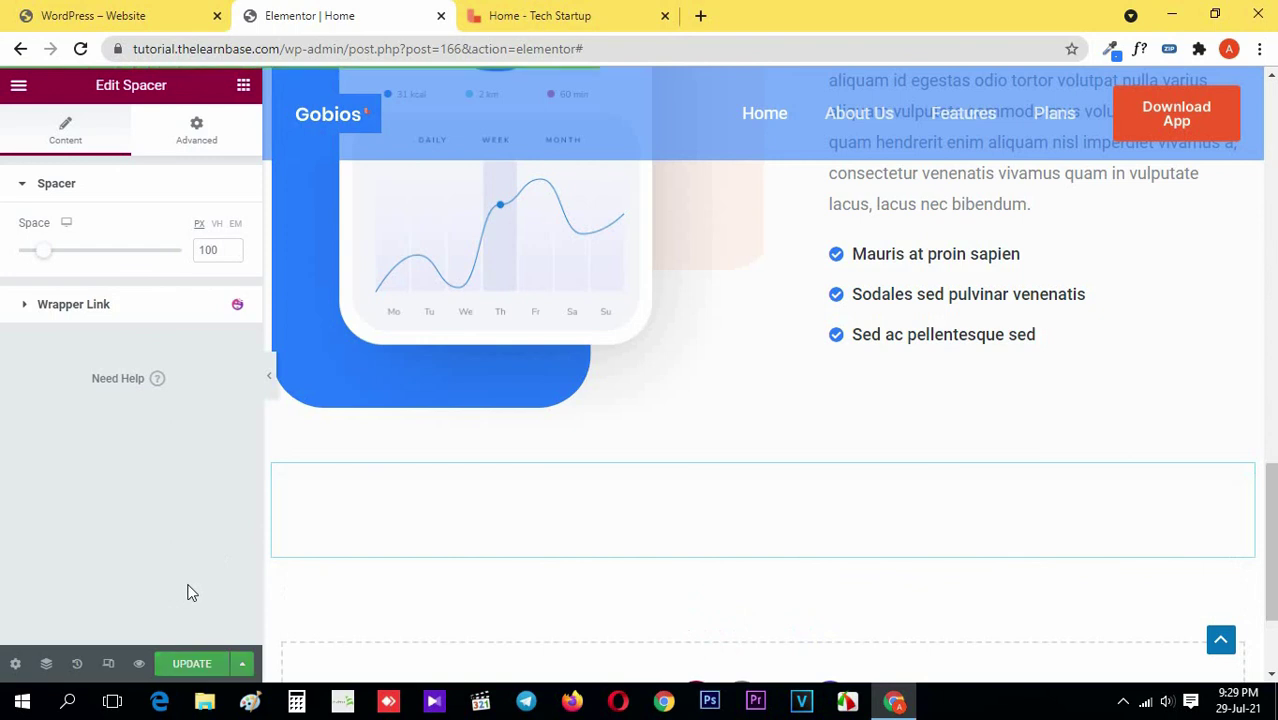
- Preview the saved home page and compare its featured-logos row with the demo
{"action": "left_click", "coordinate": [139, 663]}
{"action": "left_click", "coordinate": [727, 12]}
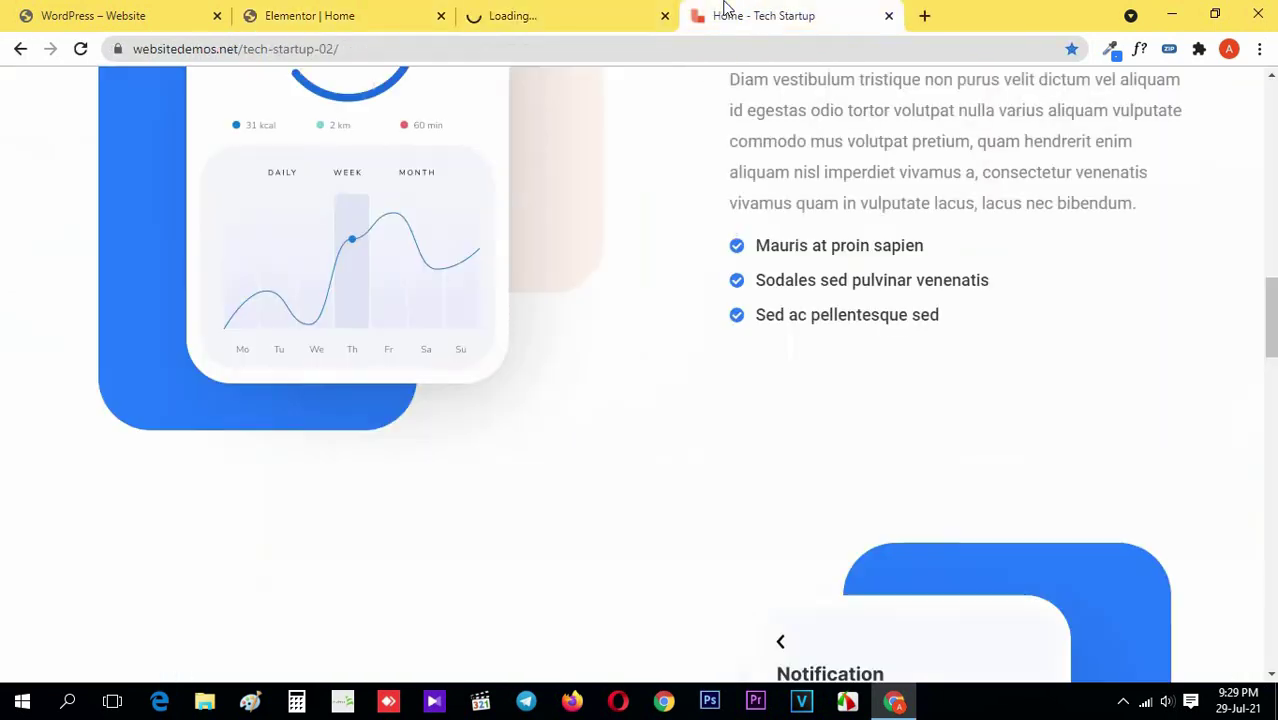
{"action": "scroll", "coordinate": [499, 351], "scroll_direction": "up", "scroll_amount": 2}
{"action": "left_click", "coordinate": [528, 10]}
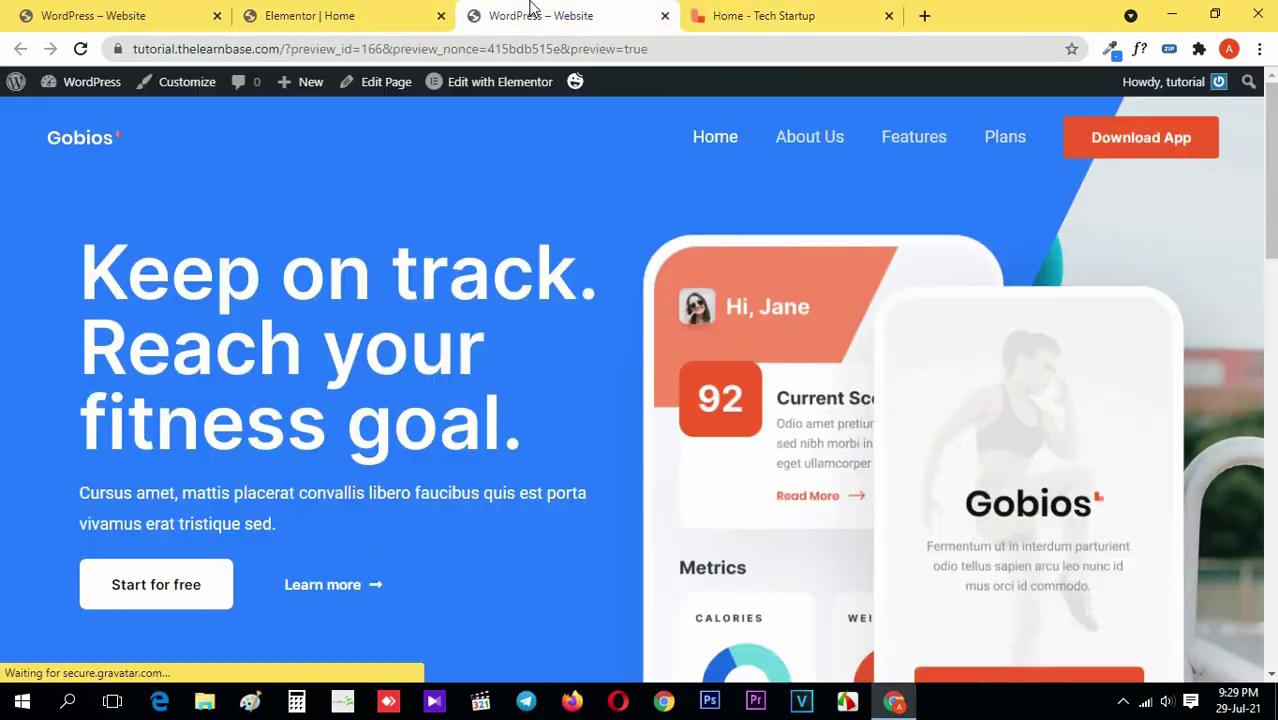
{"action": "scroll", "coordinate": [466, 290], "scroll_direction": "down", "scroll_amount": 5}
{"action": "scroll", "coordinate": [465, 290], "scroll_direction": "up", "scroll_amount": 3}
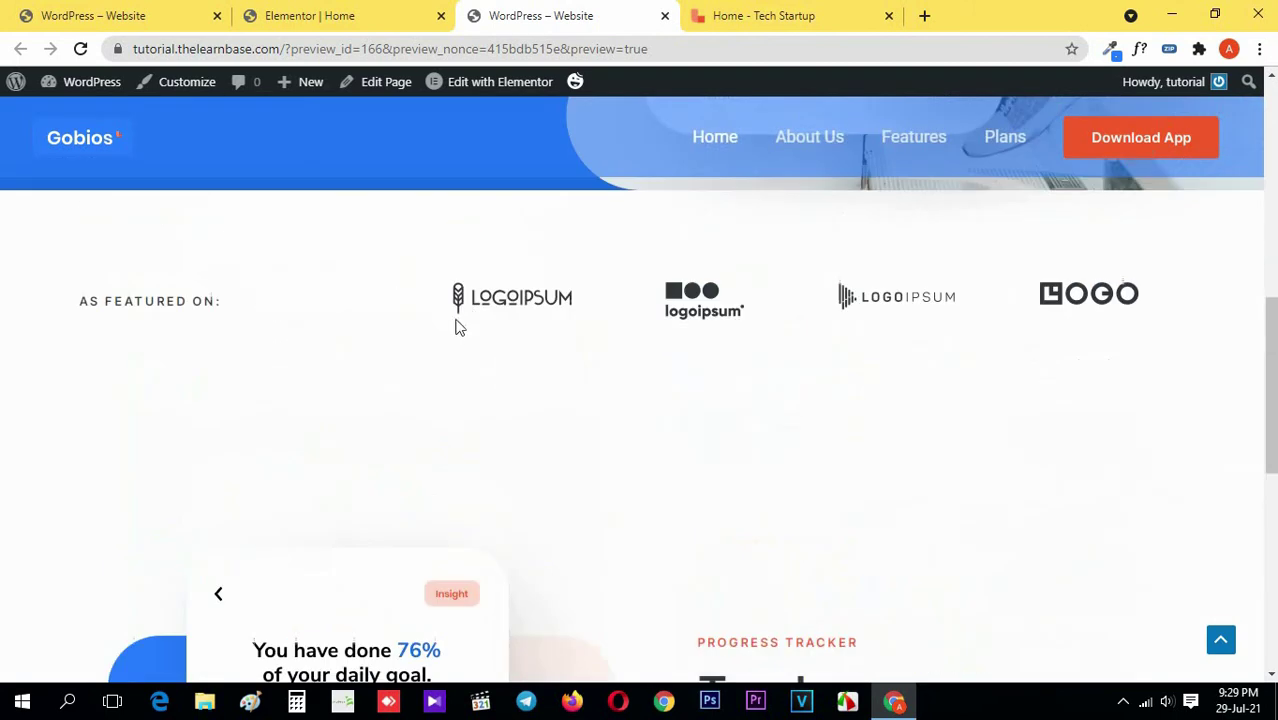
{"action": "left_click", "coordinate": [805, 12]}
{"action": "scroll", "coordinate": [450, 346], "scroll_direction": "up", "scroll_amount": 2}
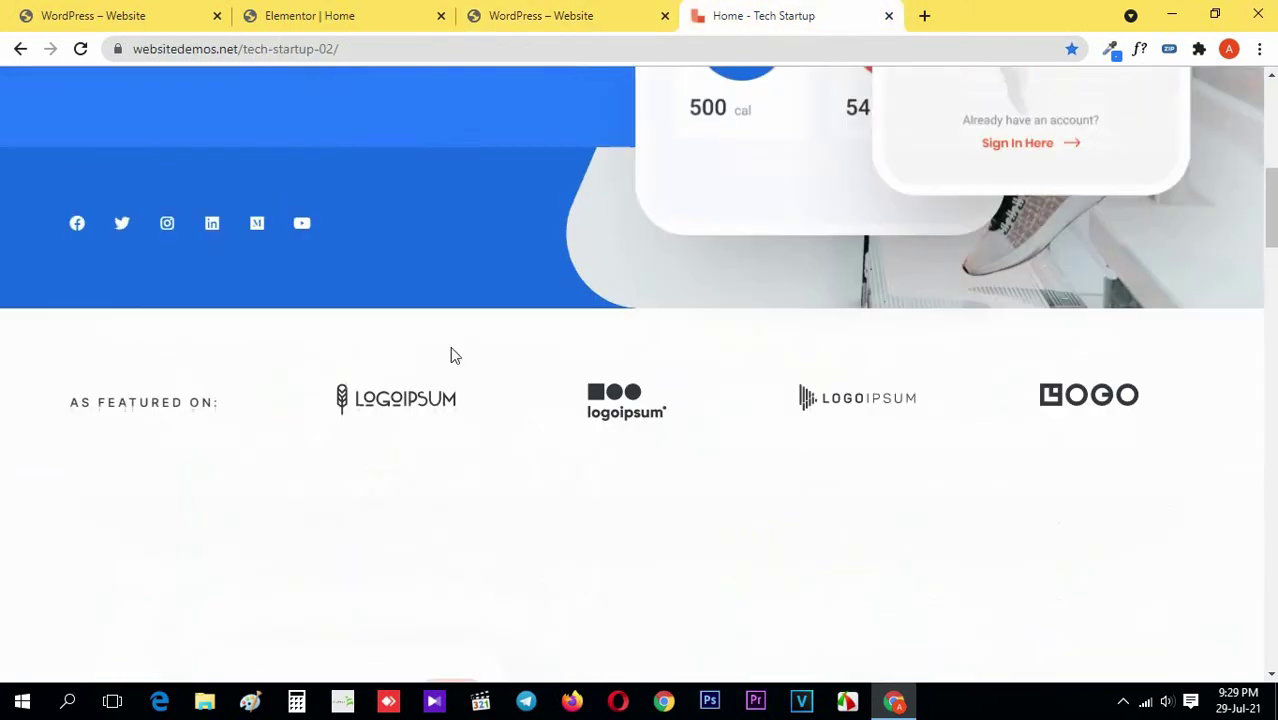
{"action": "left_click", "coordinate": [612, 10]}
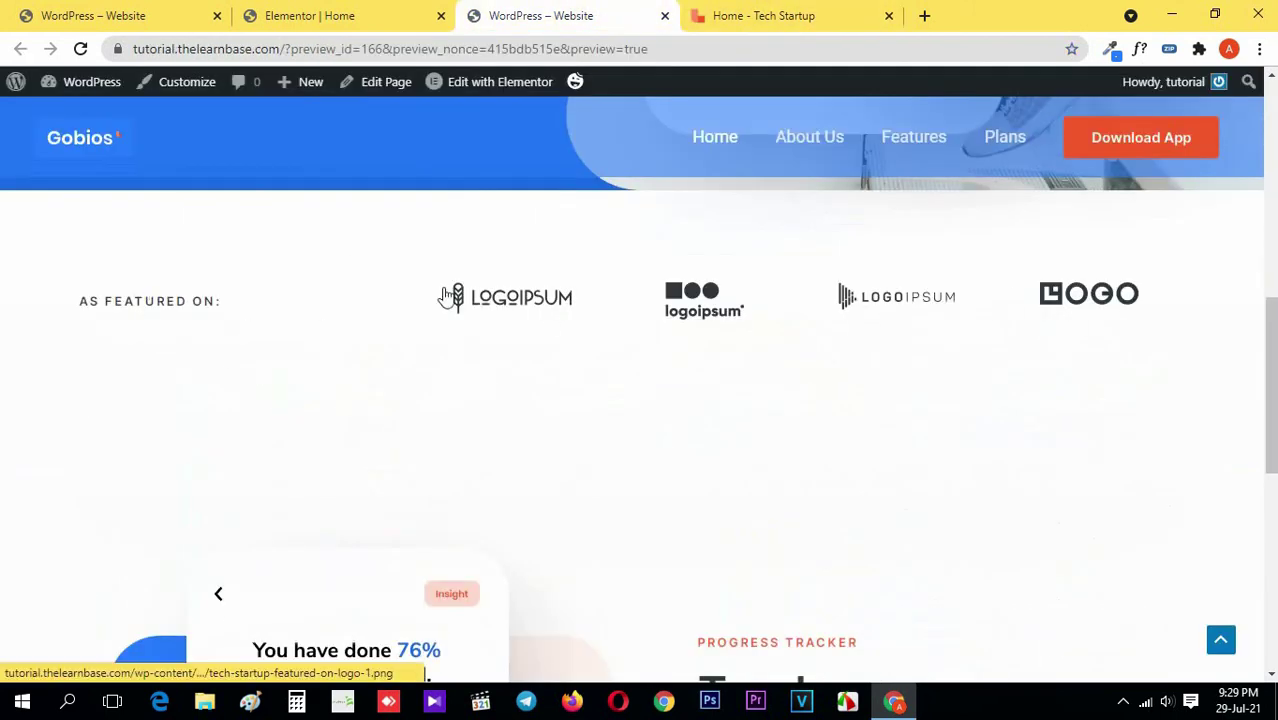
- Compare the previewed Progress Tracker section's phone mockup, background shapes and text column with the demo
{"action": "left_click", "coordinate": [742, 12]}
{"action": "scroll", "coordinate": [491, 371], "scroll_direction": "down", "scroll_amount": 3}
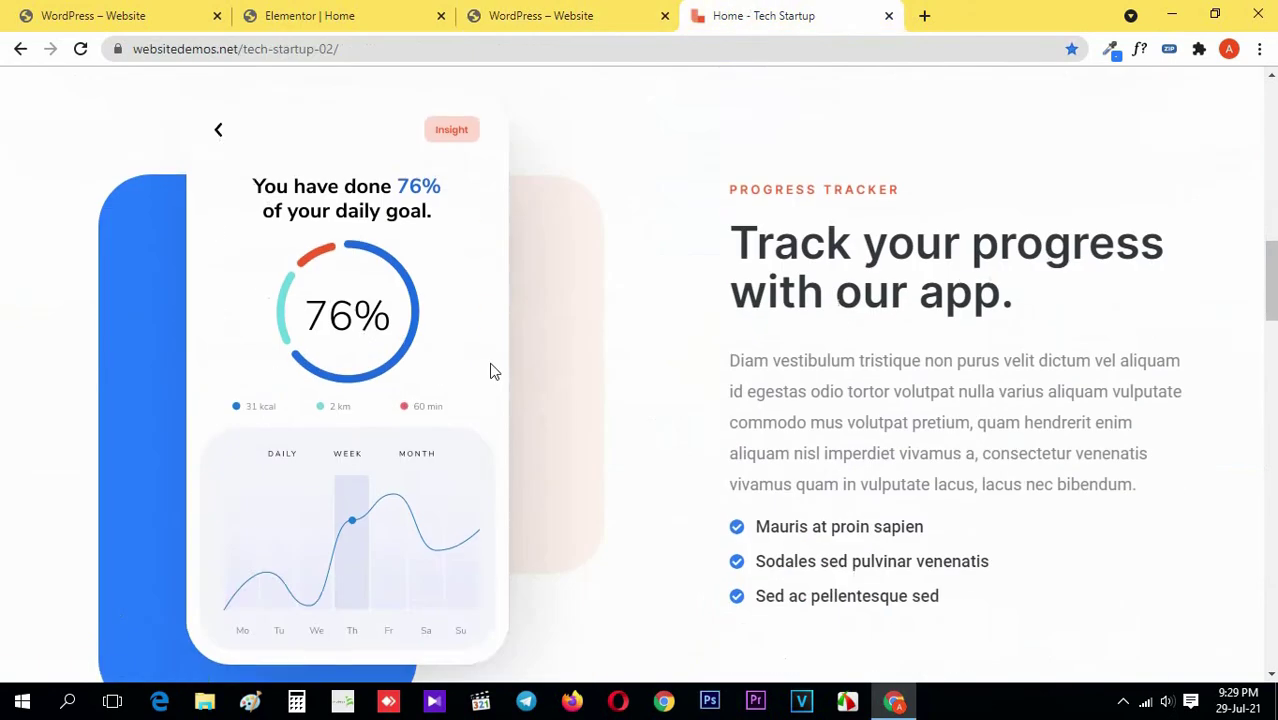
{"action": "scroll", "coordinate": [491, 371], "scroll_direction": "up", "scroll_amount": 1}
{"action": "left_click", "coordinate": [604, 10]}
{"action": "scroll", "coordinate": [482, 298], "scroll_direction": "down", "scroll_amount": 2}
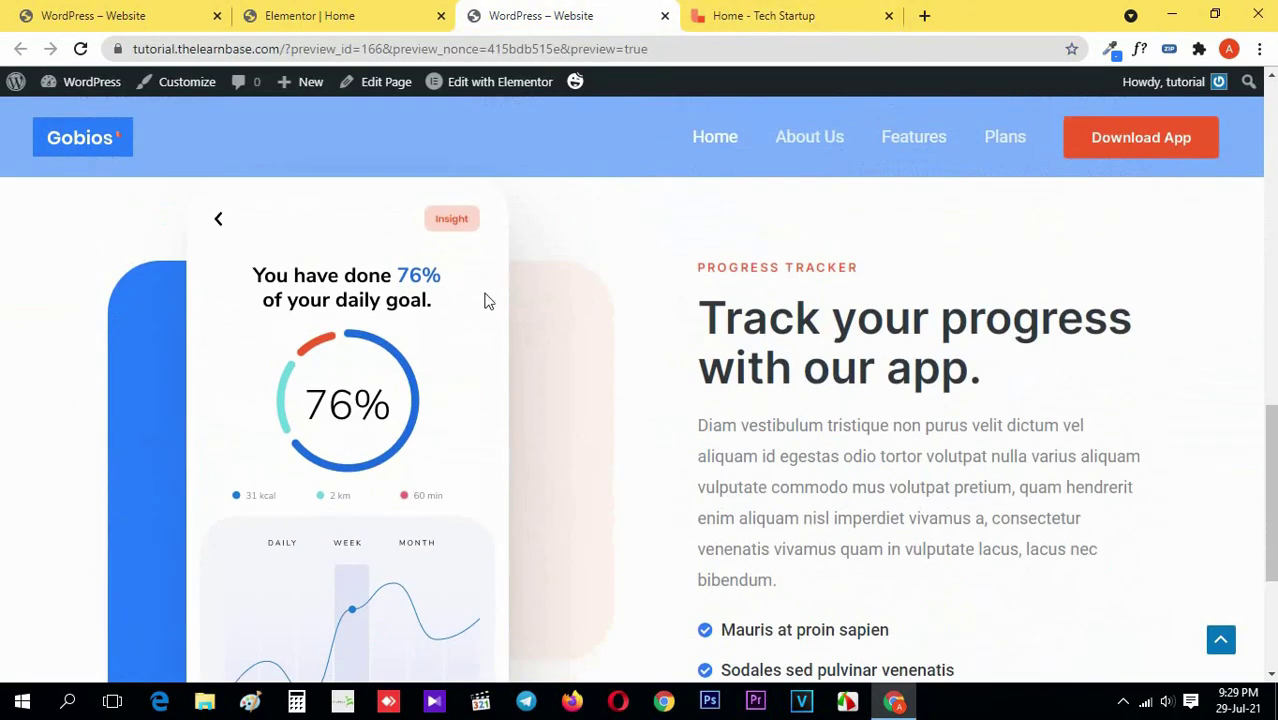
{"action": "left_click", "coordinate": [747, 10]}
{"action": "left_click", "coordinate": [610, 10]}
{"action": "left_click", "coordinate": [745, 12]}
{"action": "left_click", "coordinate": [622, 8]}
{"action": "left_click", "coordinate": [799, 10]}
{"action": "left_click", "coordinate": [652, 9]}
{"action": "left_click", "coordinate": [818, 10]}
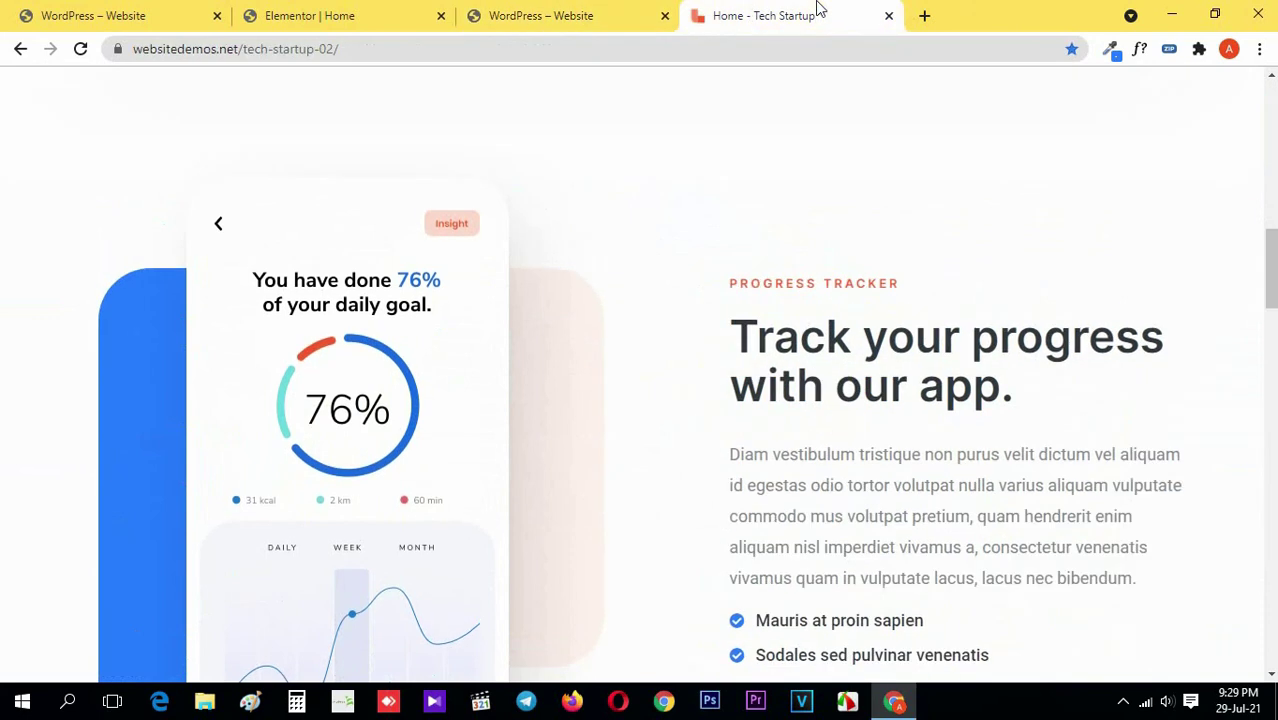
{"action": "left_click", "coordinate": [610, 10]}
{"action": "left_click", "coordinate": [747, 8]}
{"action": "left_click", "coordinate": [608, 8]}
{"action": "left_click", "coordinate": [796, 10]}
{"action": "left_click", "coordinate": [588, 10]}
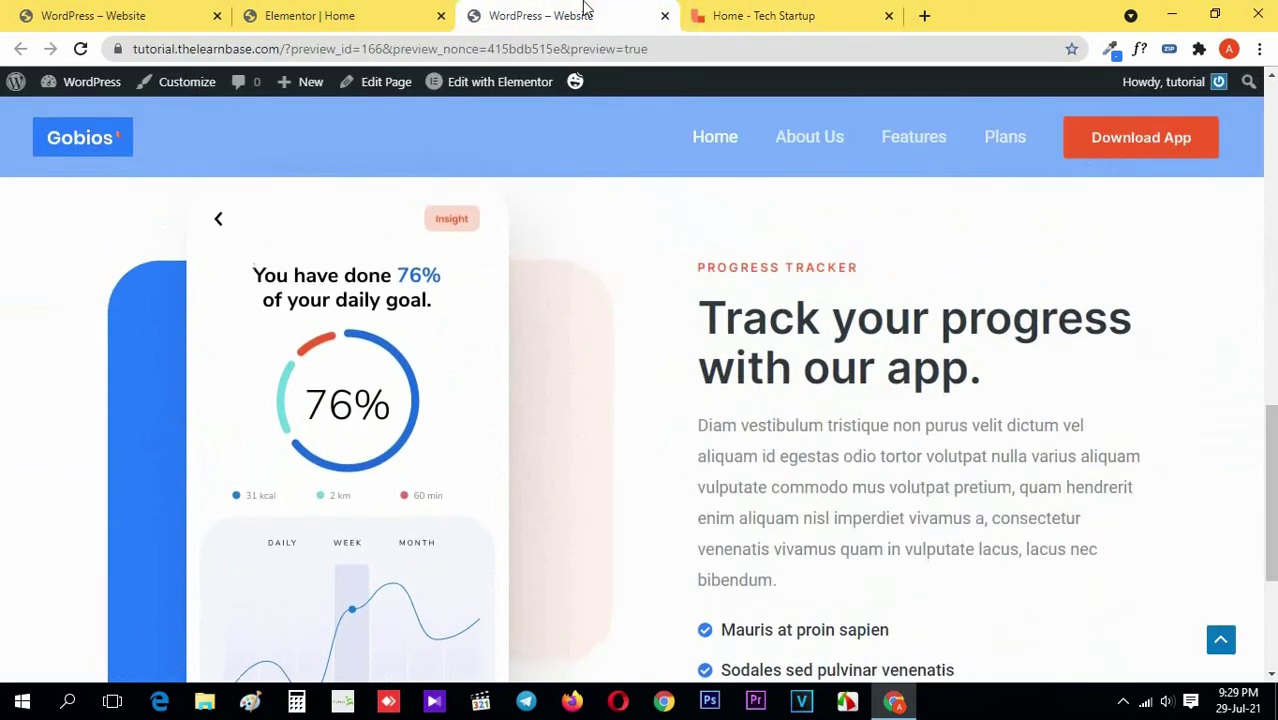
{"action": "scroll", "coordinate": [594, 268], "scroll_direction": "down", "scroll_amount": 1}
{"action": "scroll", "coordinate": [640, 325], "scroll_direction": "down", "scroll_amount": 1}
{"action": "scroll", "coordinate": [649, 350], "scroll_direction": "up", "scroll_amount": 1}
{"action": "left_click", "coordinate": [756, 9]}
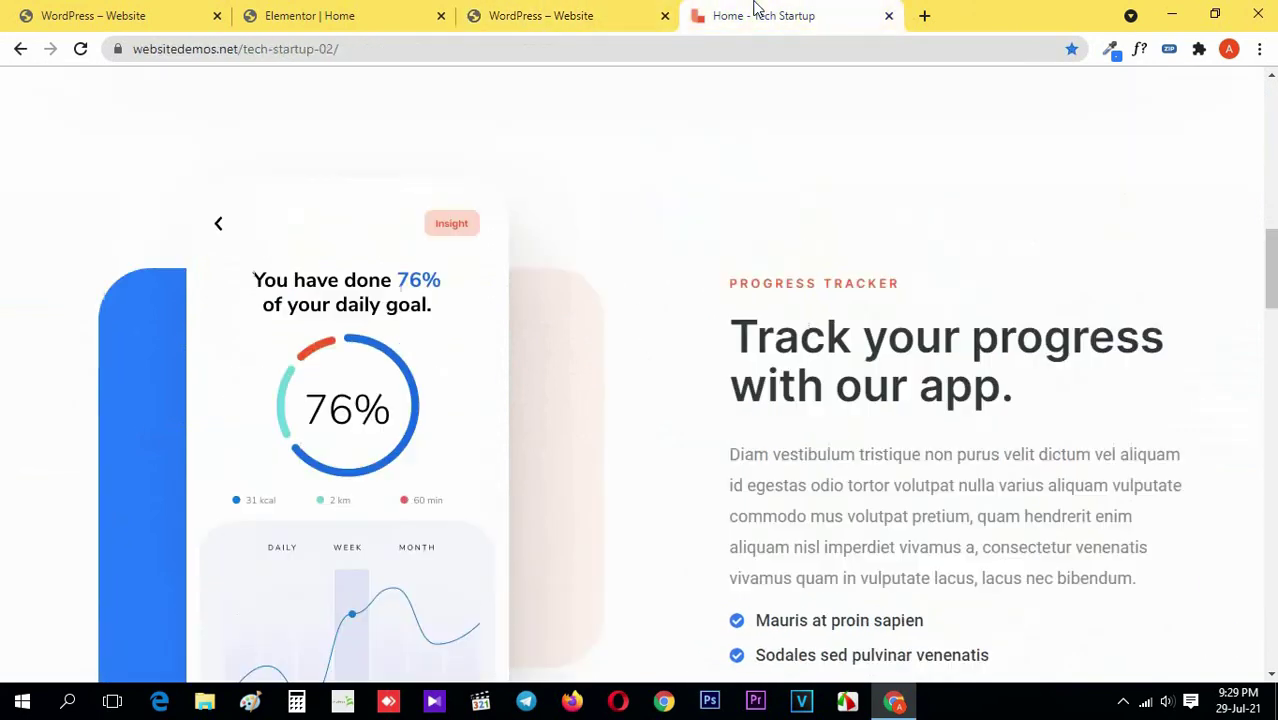
{"action": "left_click", "coordinate": [592, 9]}
{"action": "left_click", "coordinate": [815, 10]}
{"action": "left_click", "coordinate": [586, 10]}
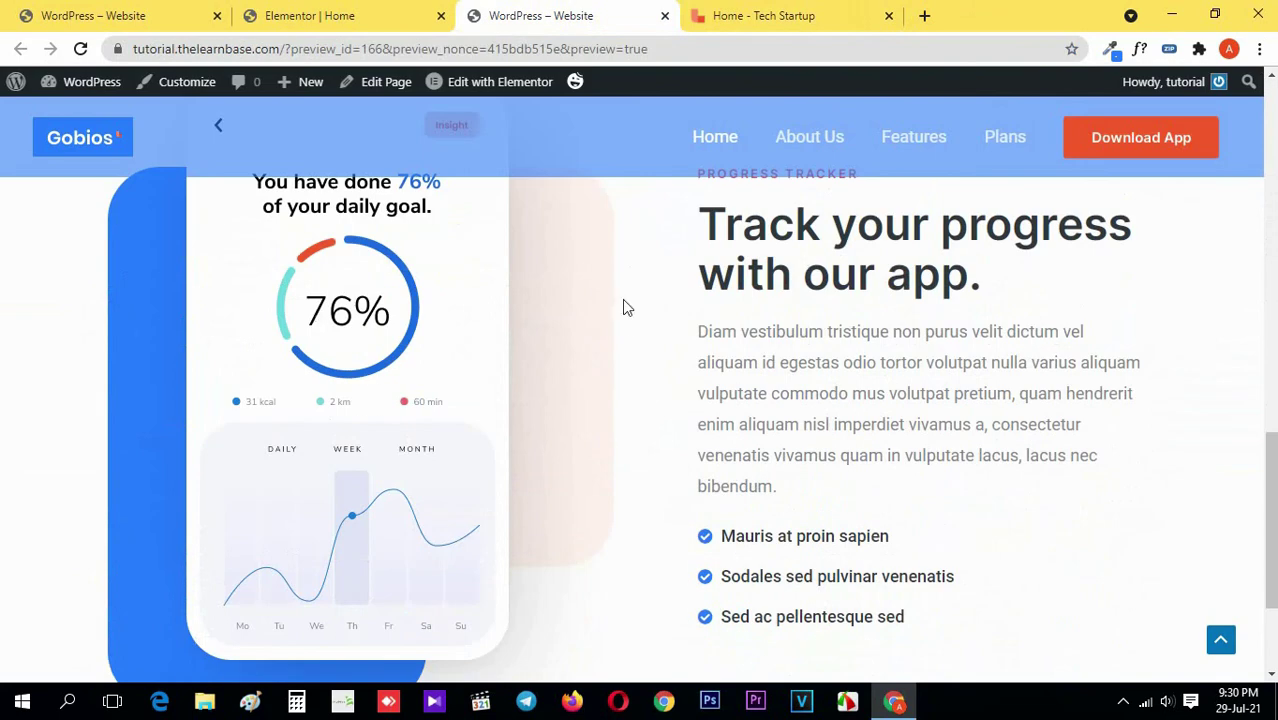
{"action": "left_click", "coordinate": [756, 9]}
{"action": "left_click", "coordinate": [517, 8]}
- Examine the demo's Smart Notification section and the three feature boxes below it
{"action": "left_click", "coordinate": [756, 11]}
{"action": "scroll", "coordinate": [628, 334], "scroll_direction": "down", "scroll_amount": 6}
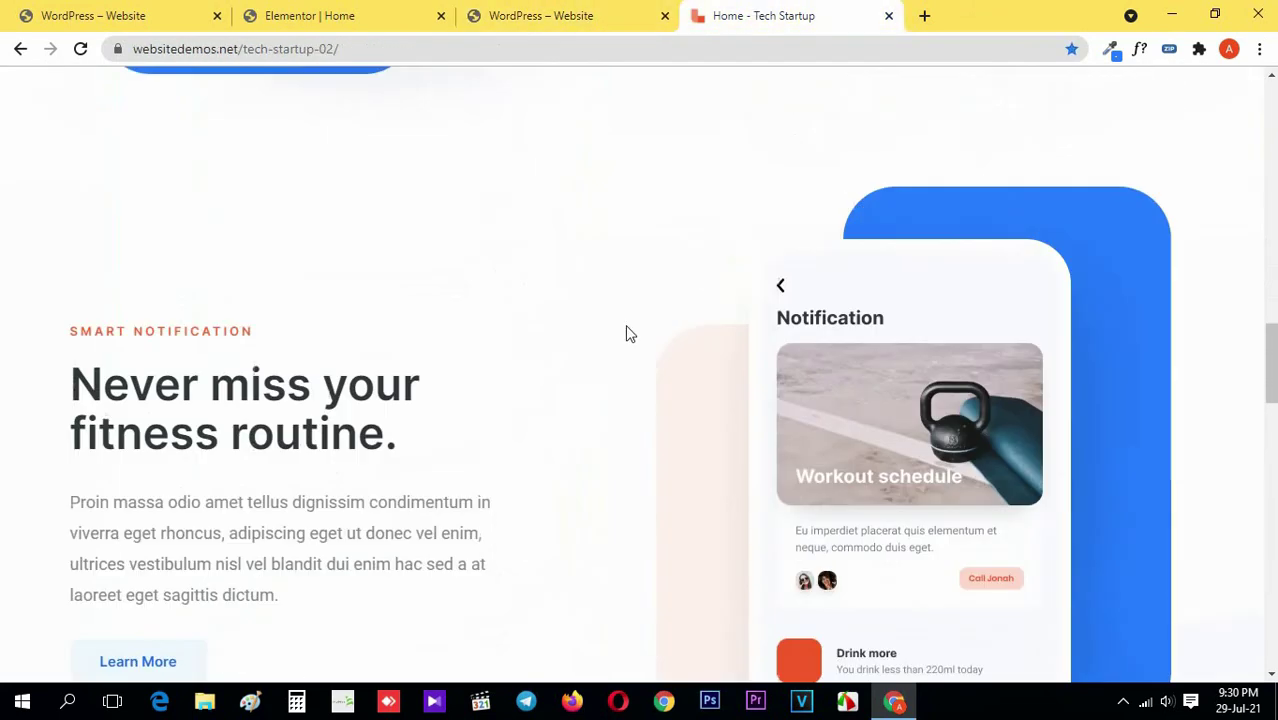
{"action": "scroll", "coordinate": [574, 397], "scroll_direction": "down", "scroll_amount": 3}
{"action": "scroll", "coordinate": [360, 391], "scroll_direction": "down", "scroll_amount": 2}
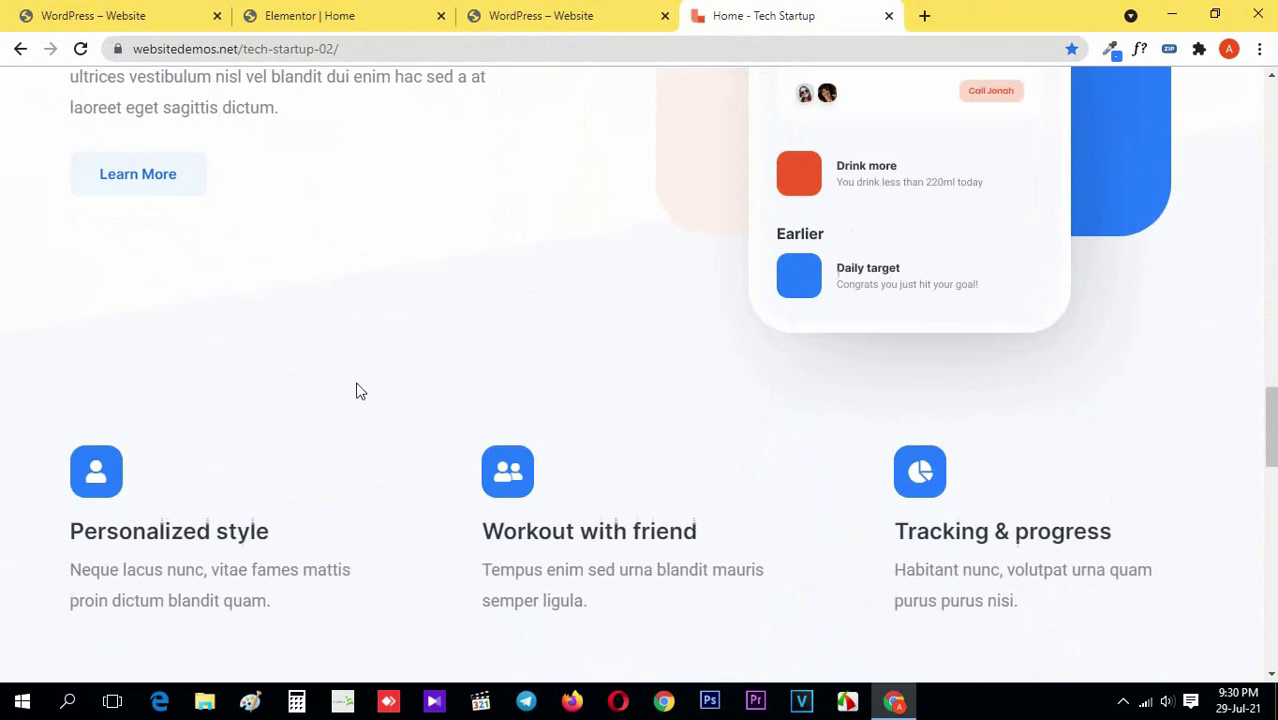
{"action": "scroll", "coordinate": [462, 398], "scroll_direction": "up", "scroll_amount": 2}
{"action": "scroll", "coordinate": [257, 415], "scroll_direction": "up", "scroll_amount": 2}
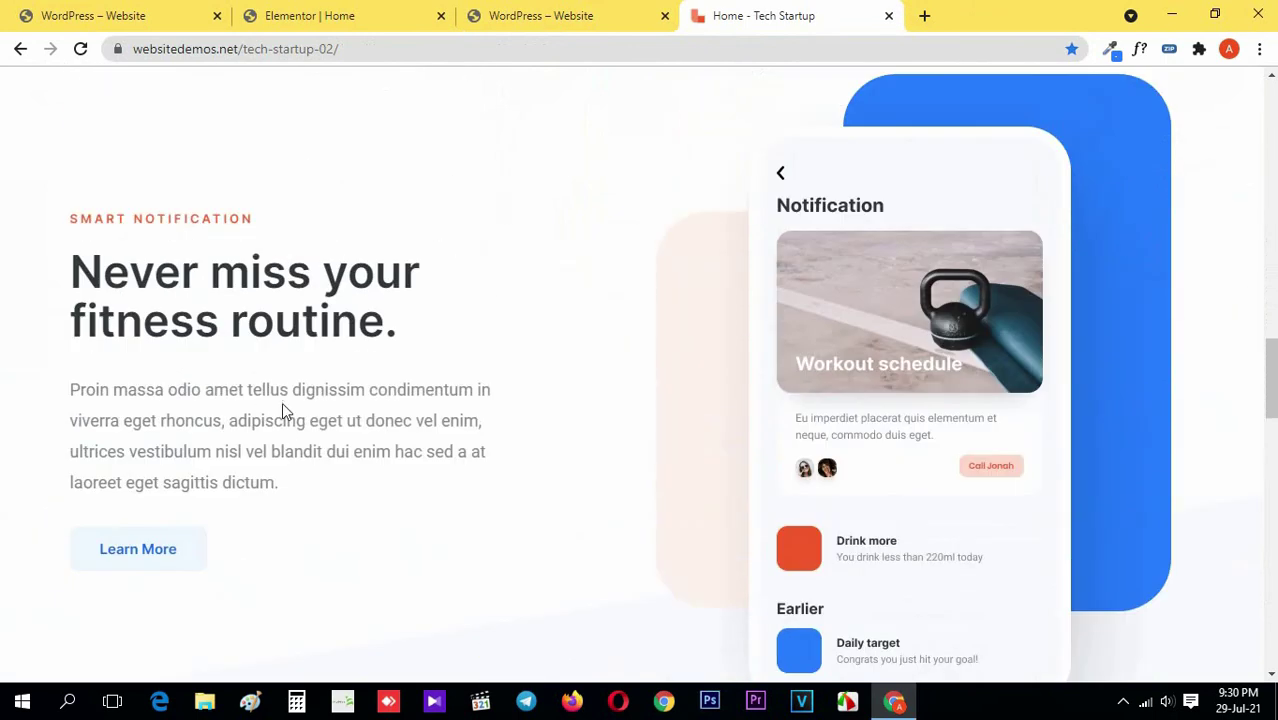
{"action": "scroll", "coordinate": [282, 401], "scroll_direction": "up", "scroll_amount": 2}
- Return to the home page preview and review its upper sections
{"action": "left_click", "coordinate": [565, 15]}
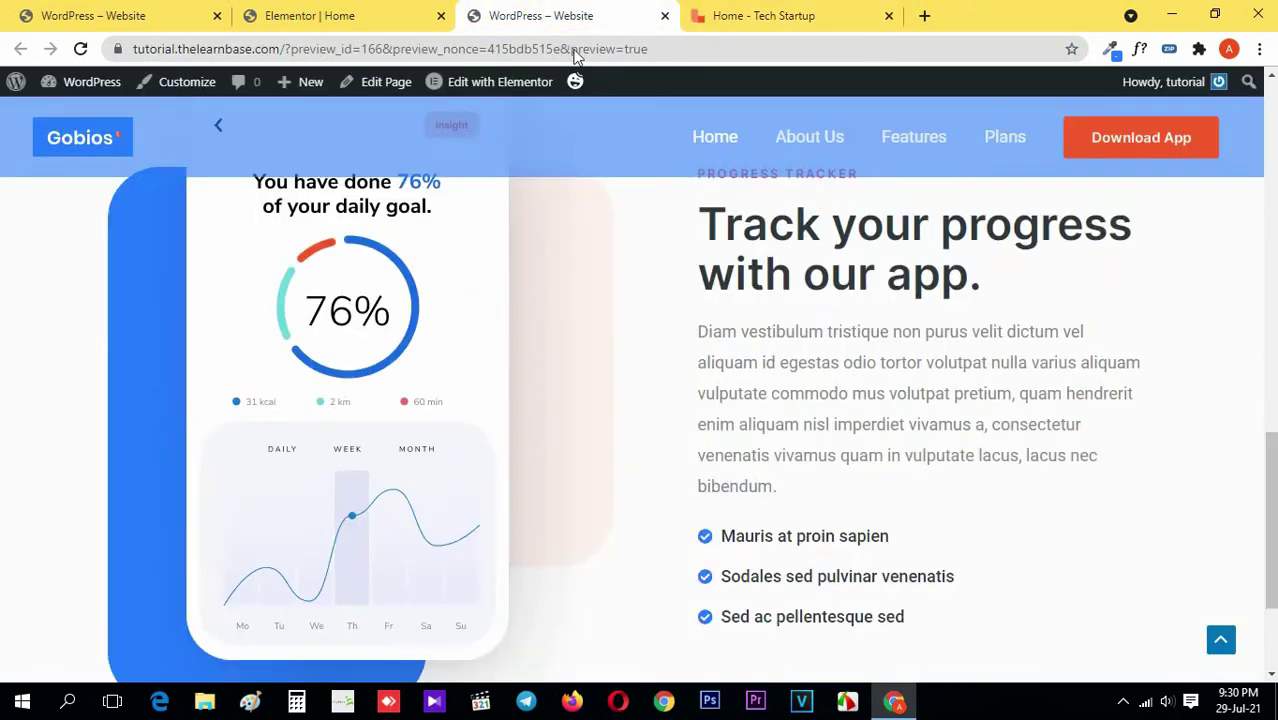
{"action": "scroll", "coordinate": [404, 346], "scroll_direction": "up", "scroll_amount": 10}
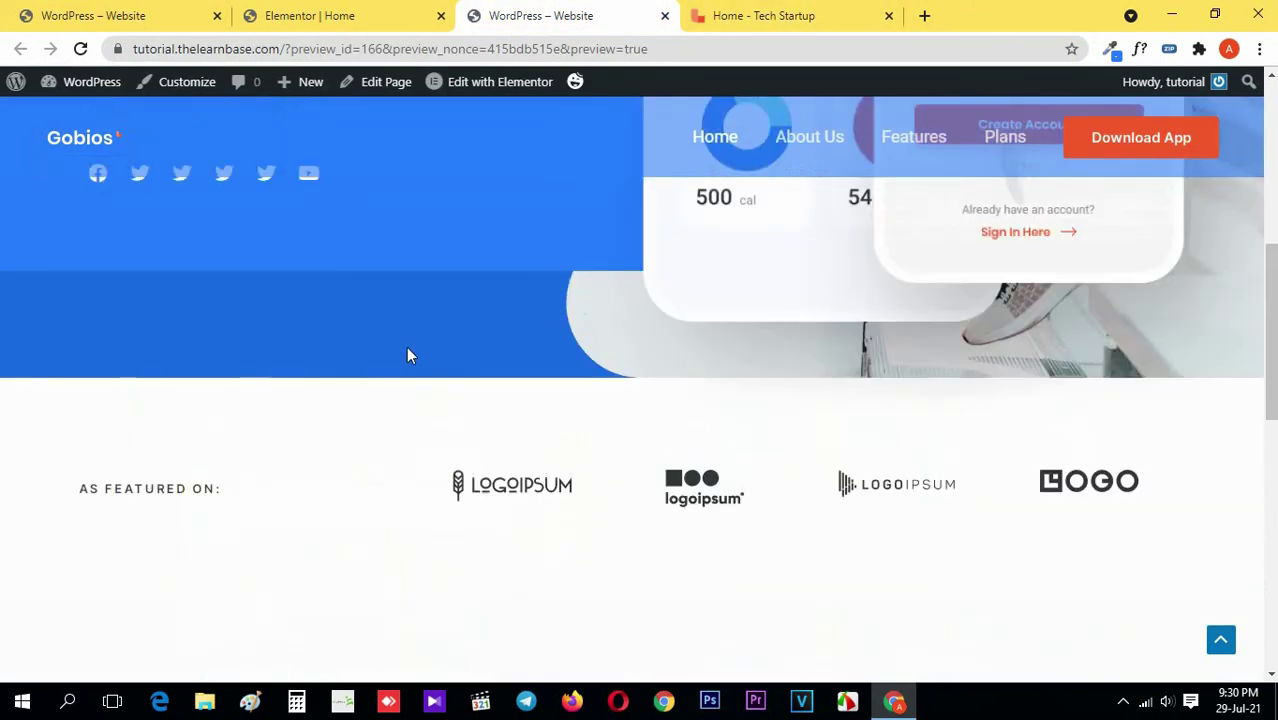